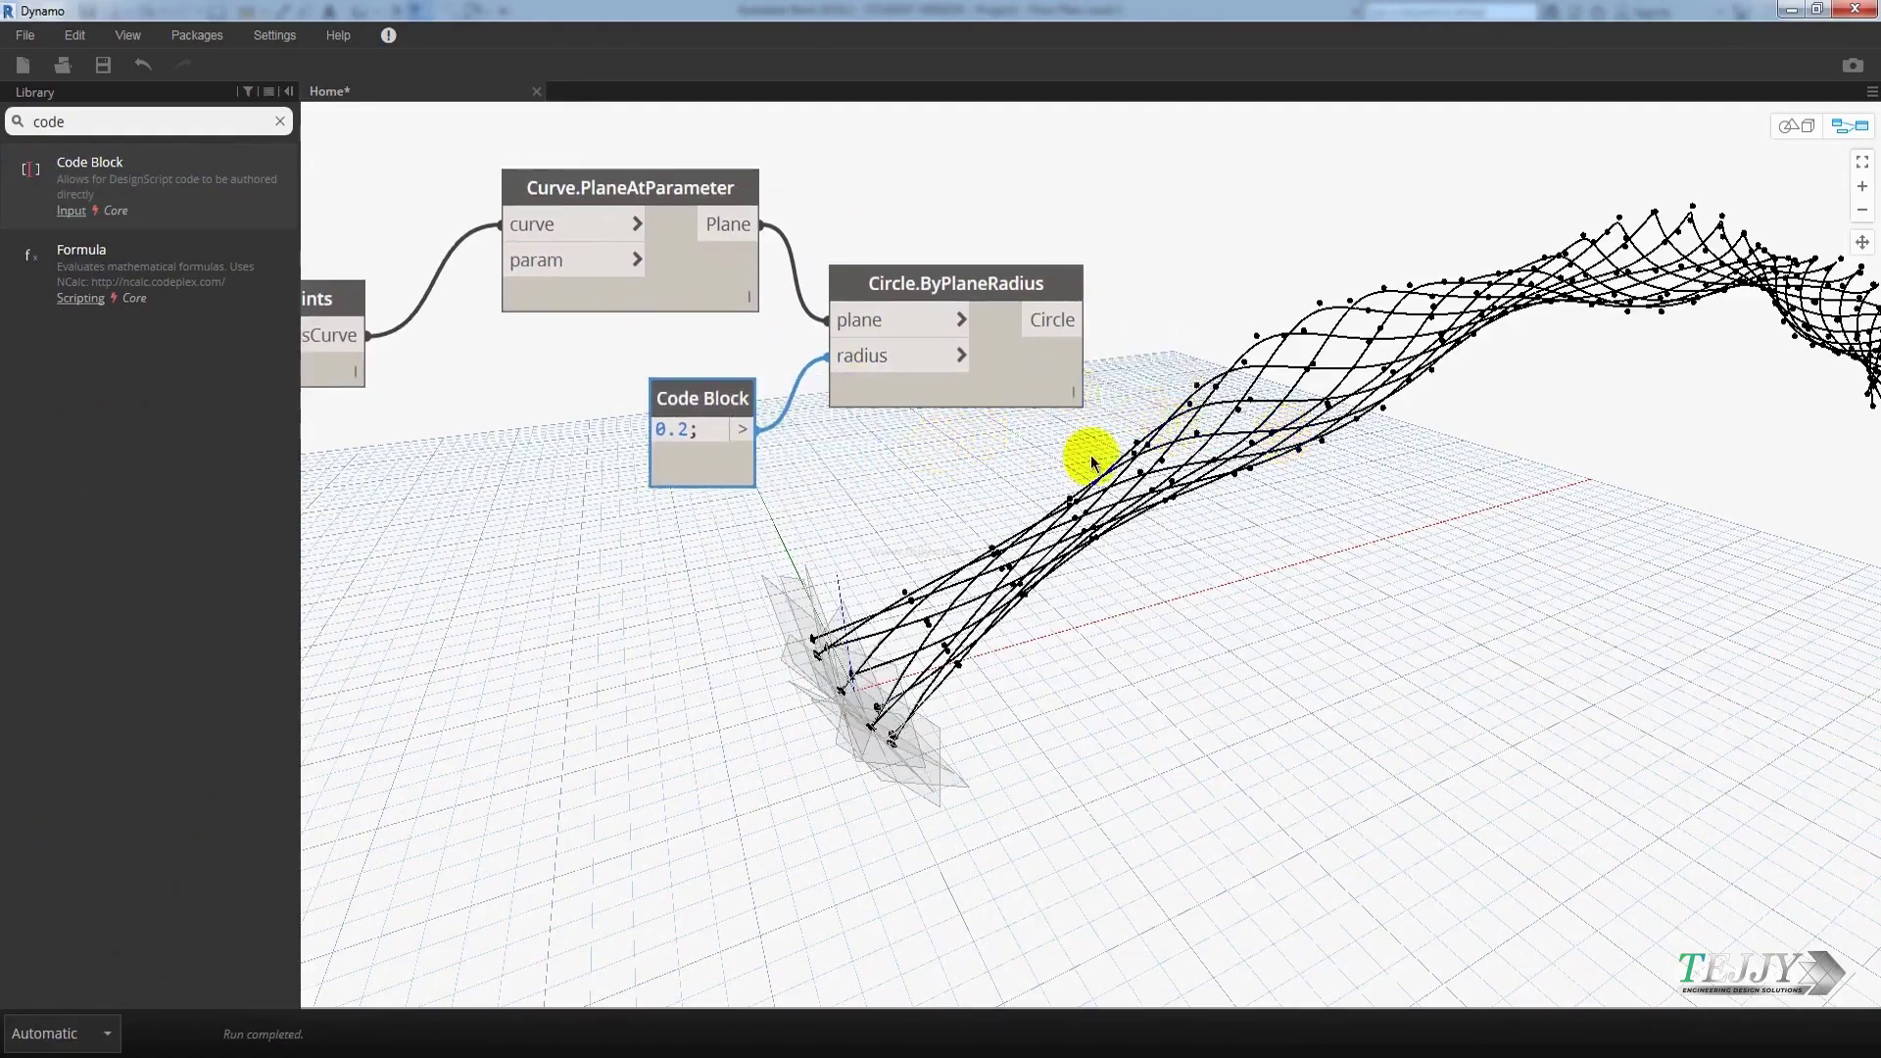
Find the Solid.BySweep node in the library and place it beside the Circle.ByPlaneRadius node.
text(solid)
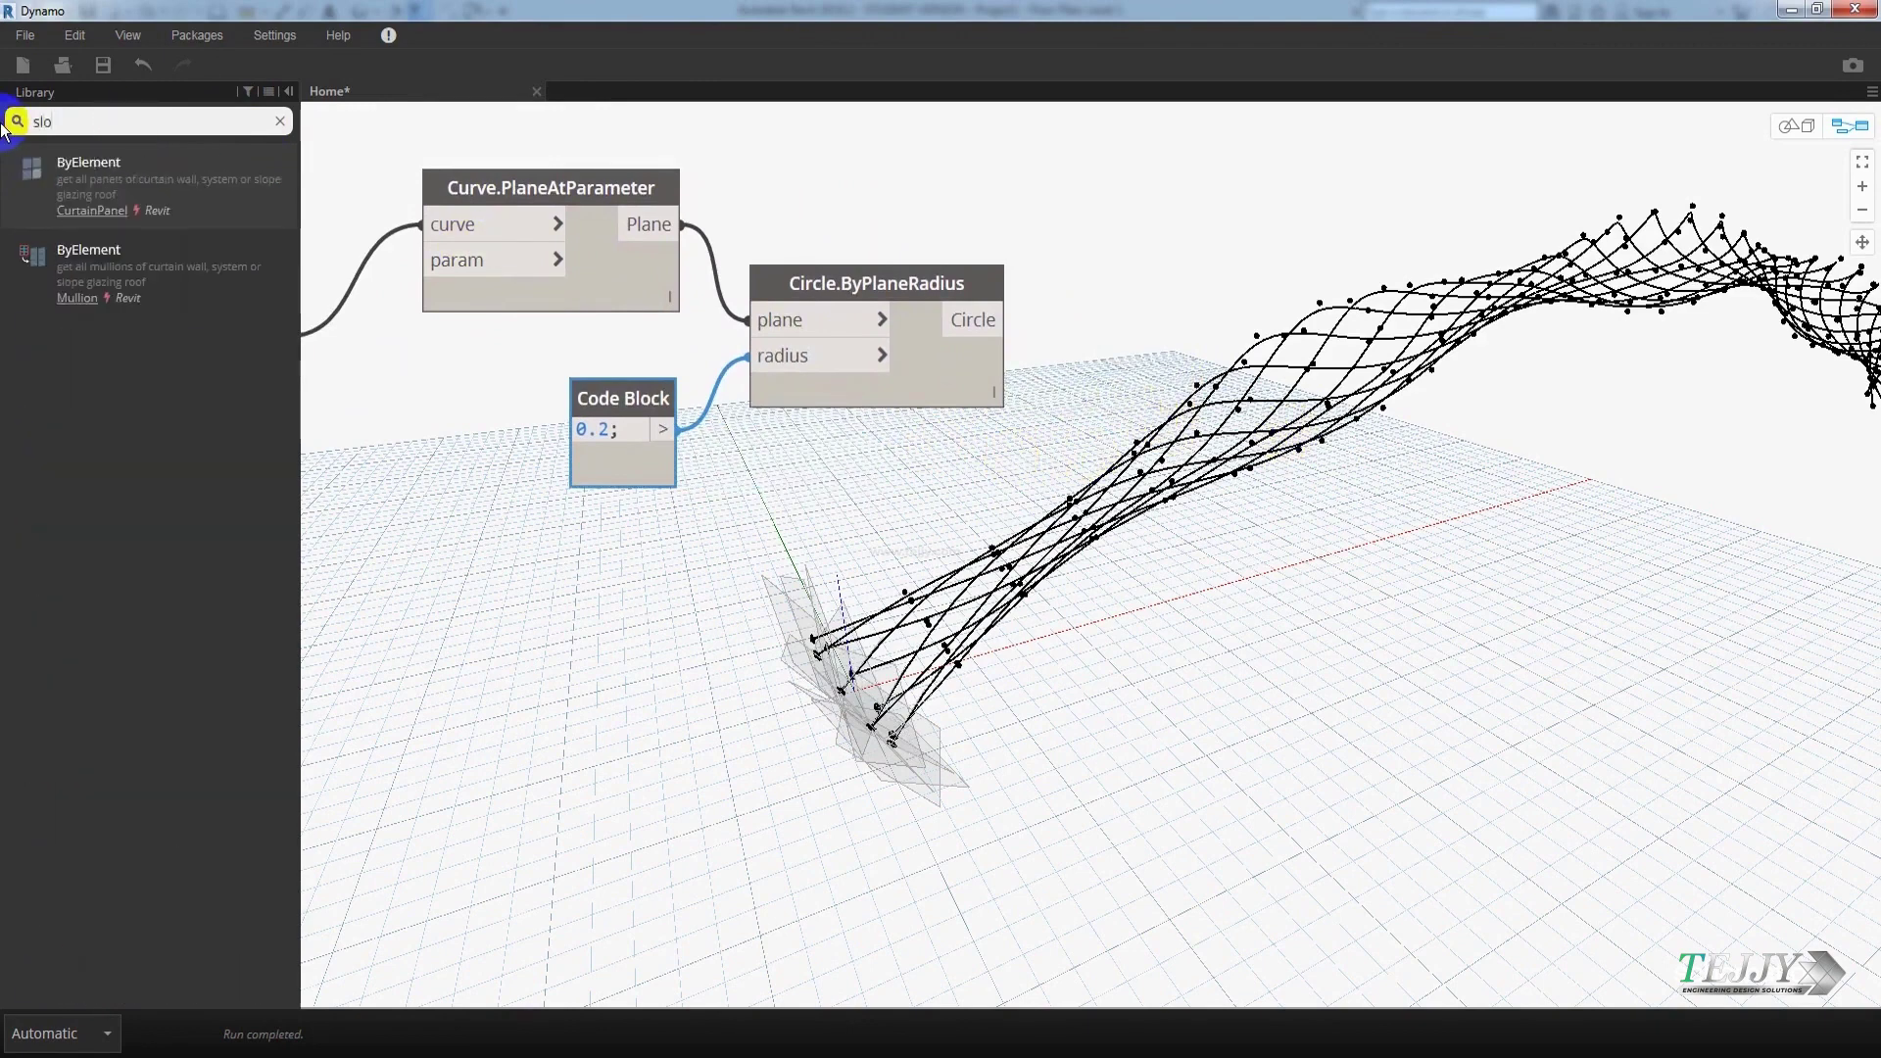
text(.By)
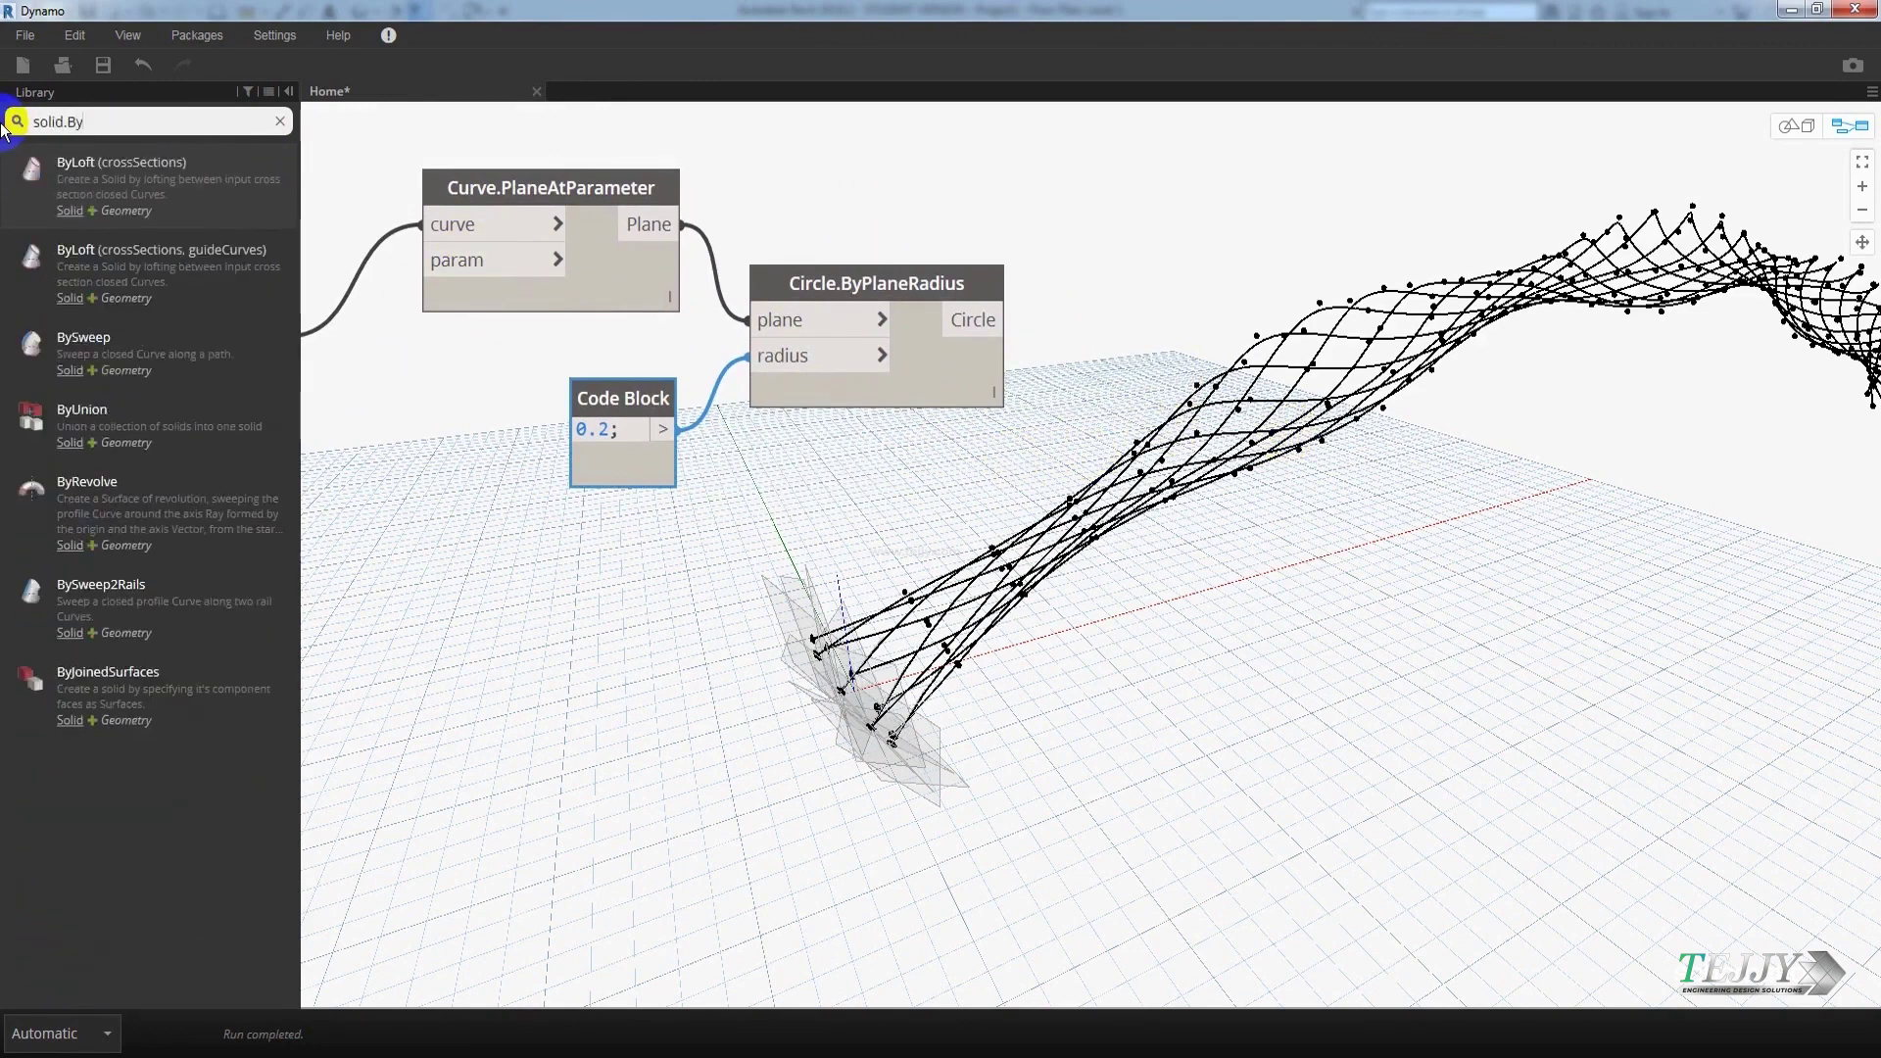
drag(84, 337, 1238, 294)
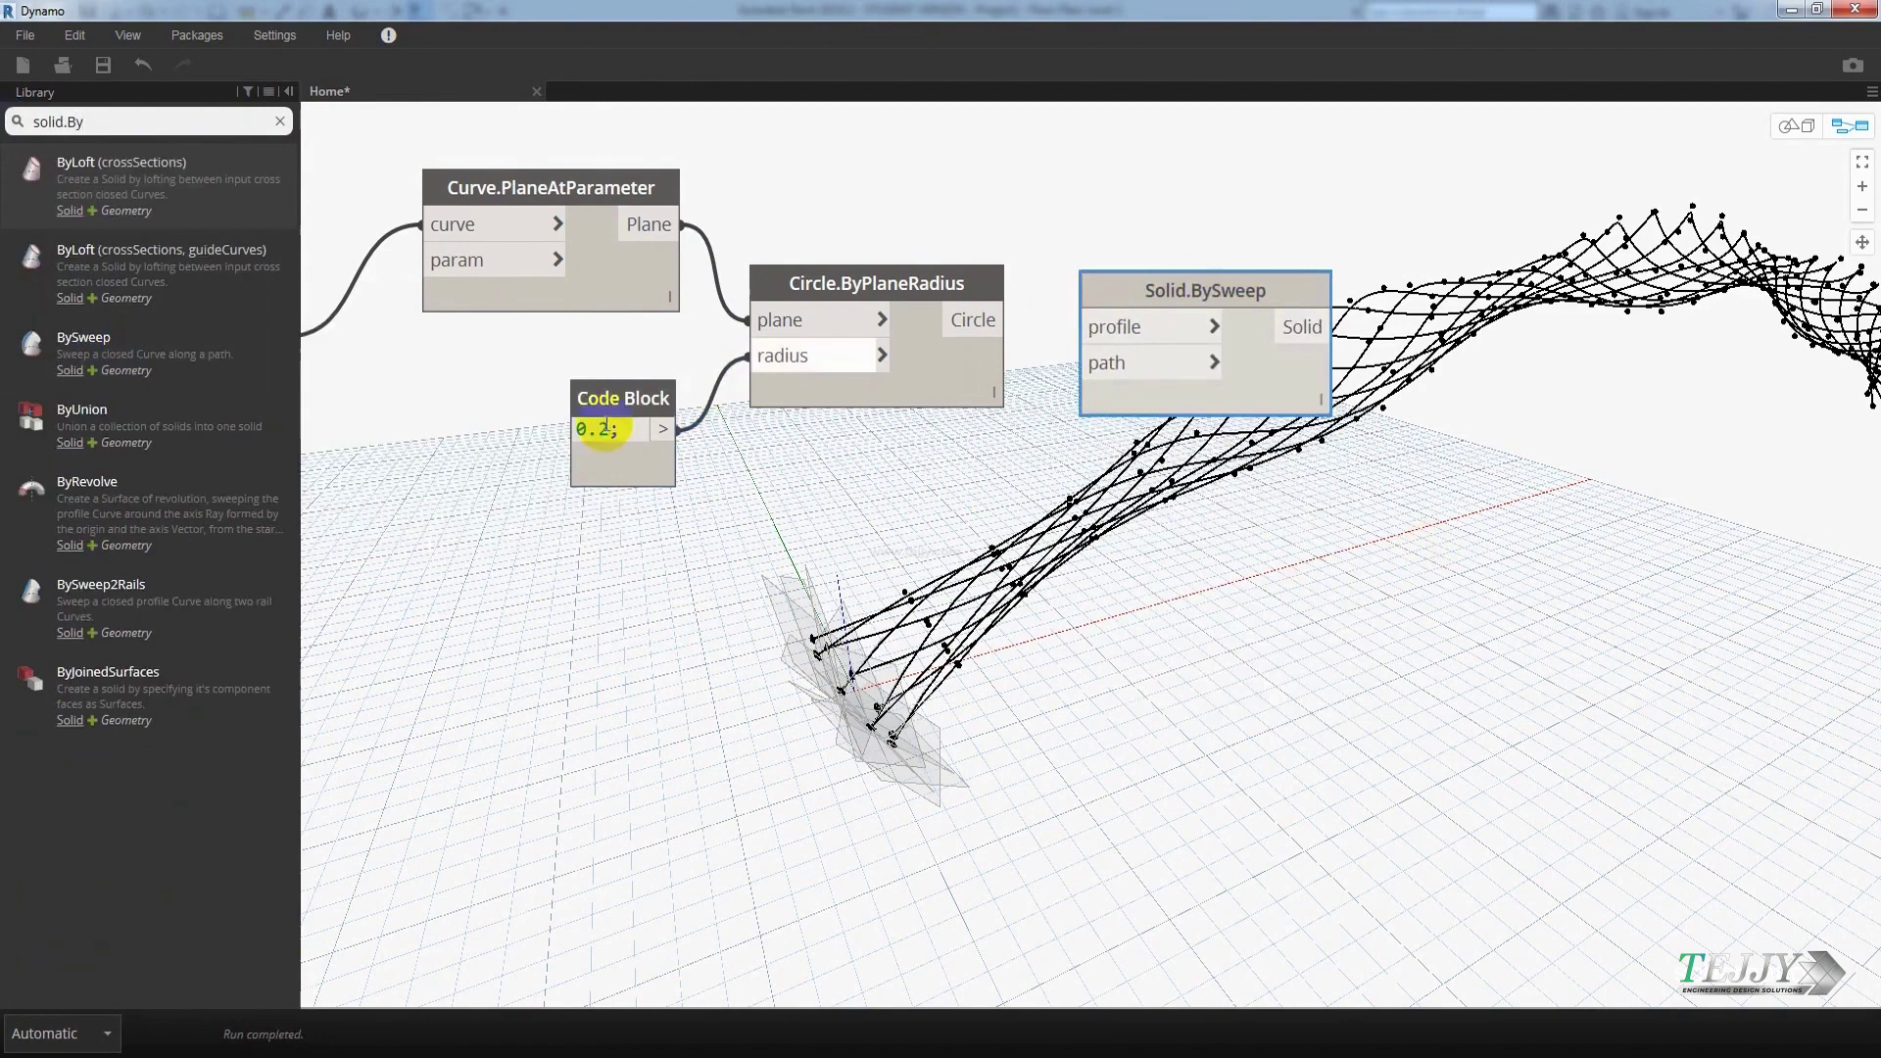
click(280, 123)
click(1172, 548)
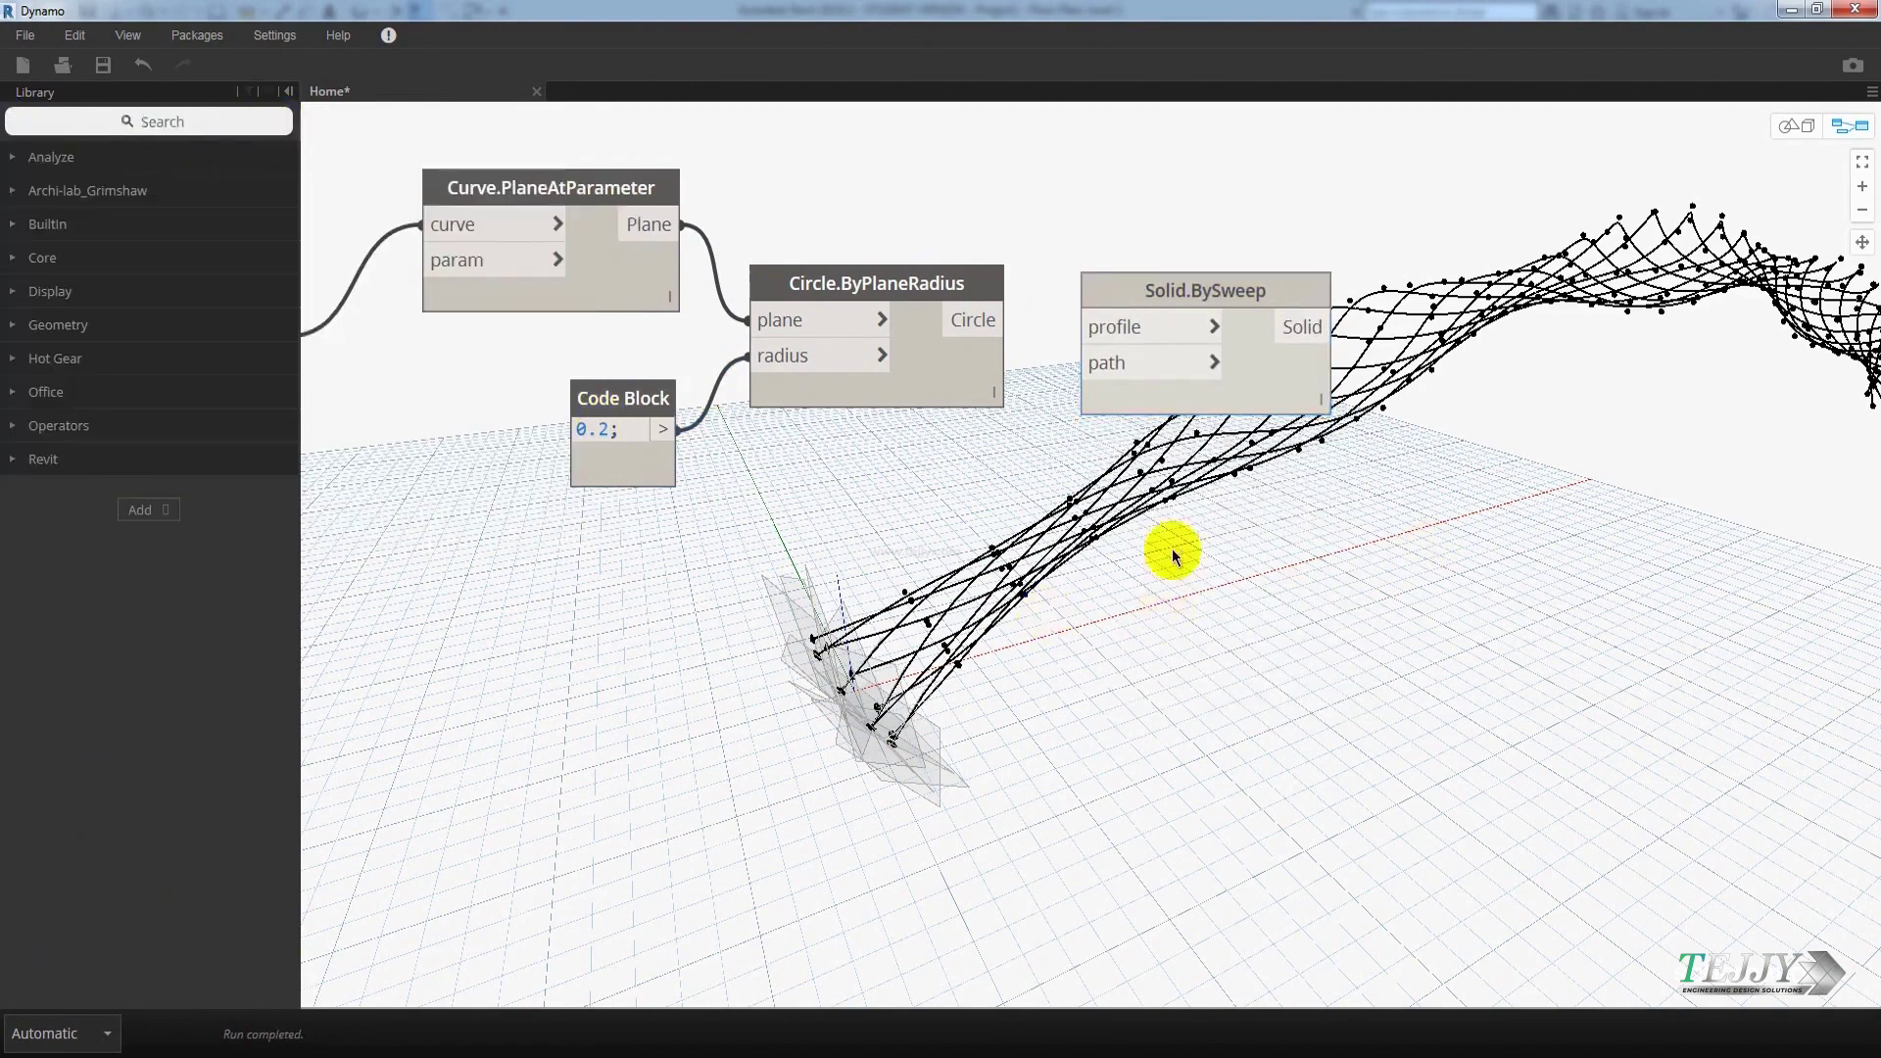
Connect the Circle output of Circle.ByPlaneRadius to the profile input of Solid.BySweep.
click(987, 320)
click(1110, 327)
drag(1133, 308, 1143, 388)
scroll(1142, 390, down, 3)
middle_drag(1095, 420, 1127, 412)
Shift the plane, circle and radius nodes upward and connect the NurbsCurve output to the path input of Solid.BySweep.
drag(1038, 443, 809, 225)
middle_drag(809, 225, 796, 337)
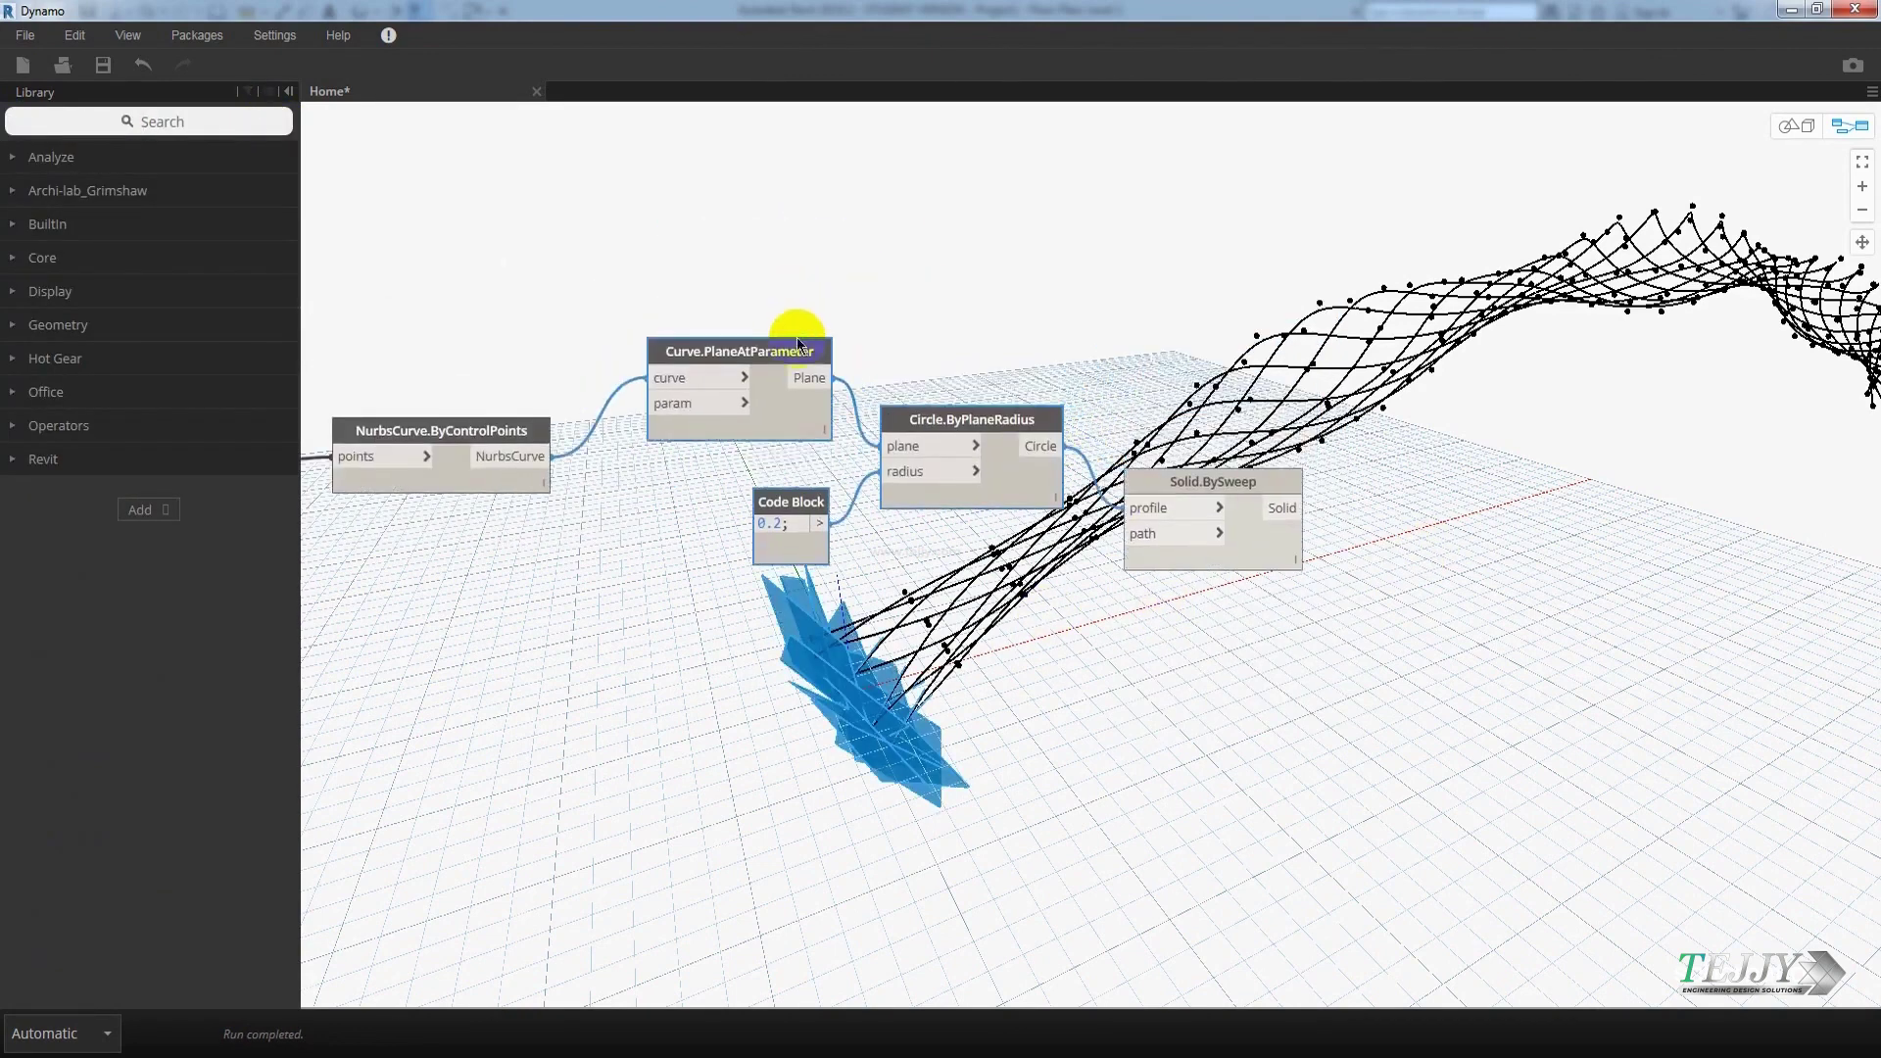
drag(797, 343, 787, 242)
drag(788, 398, 792, 362)
drag(1152, 479, 1142, 420)
click(539, 456)
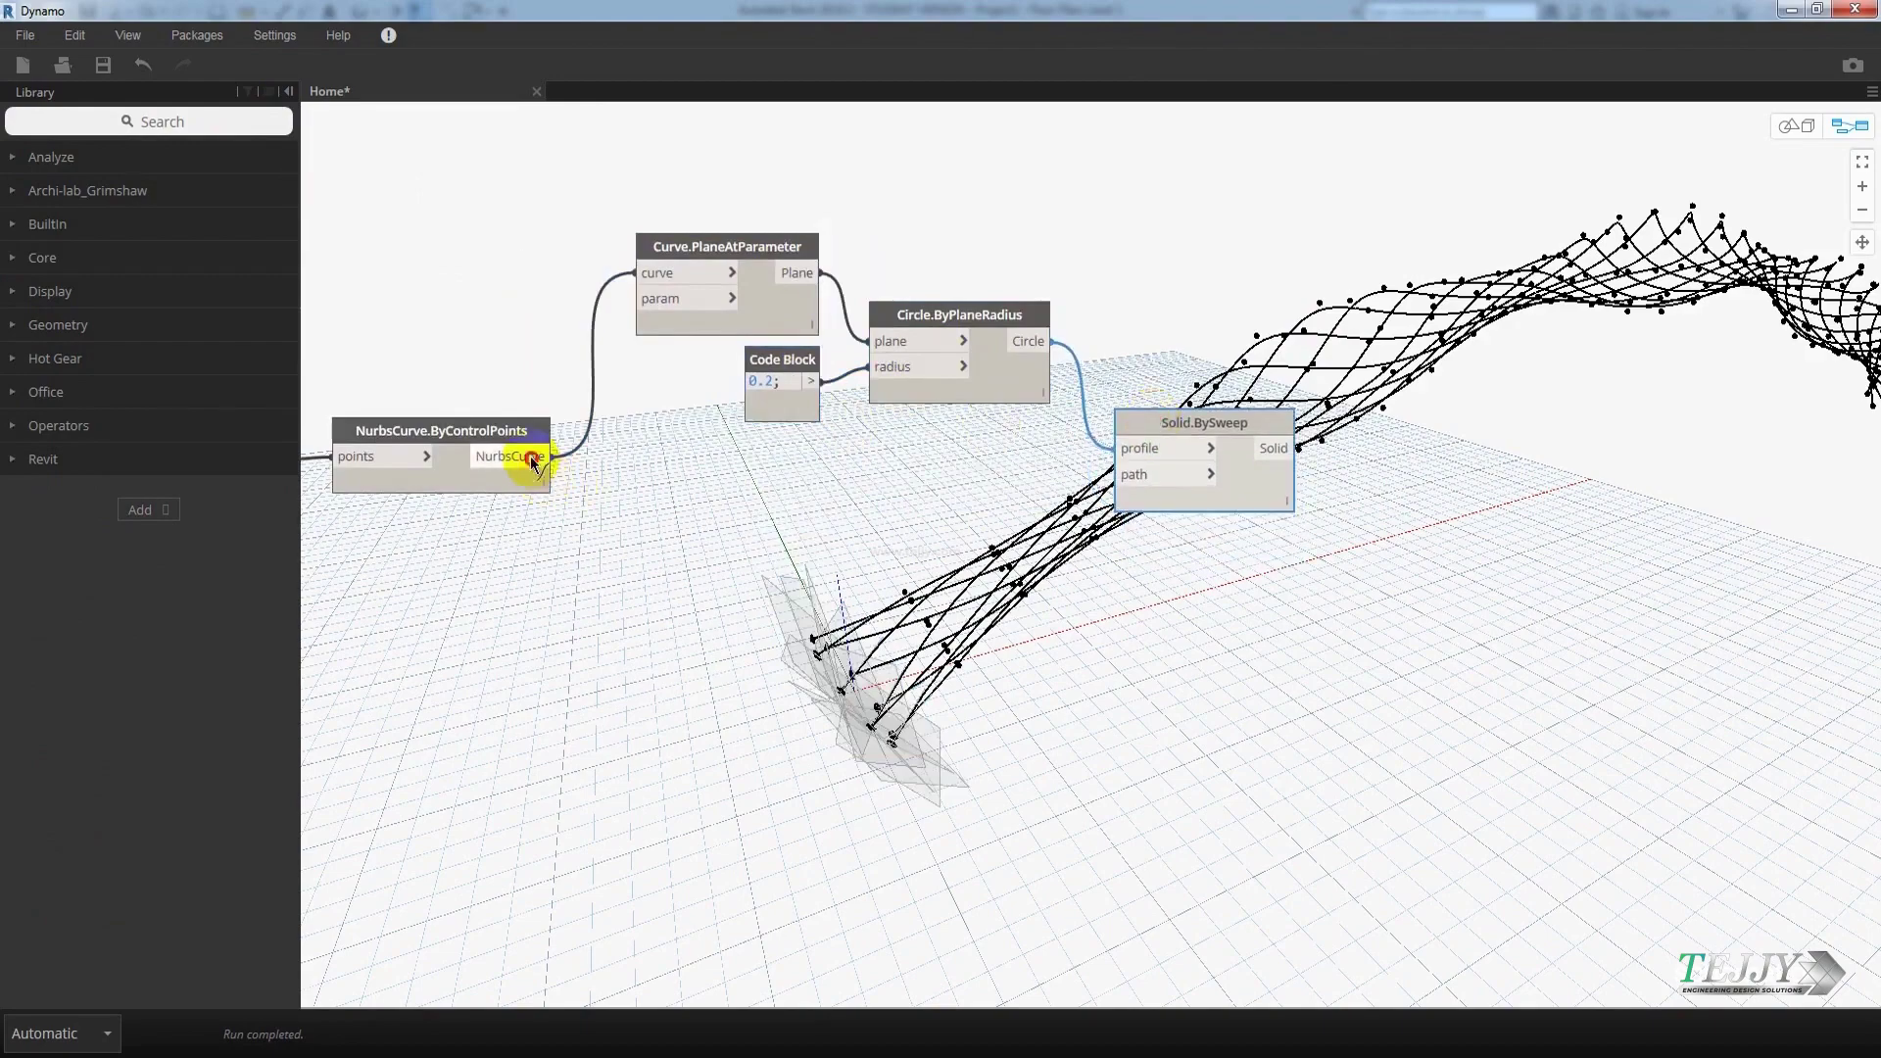
click(1122, 475)
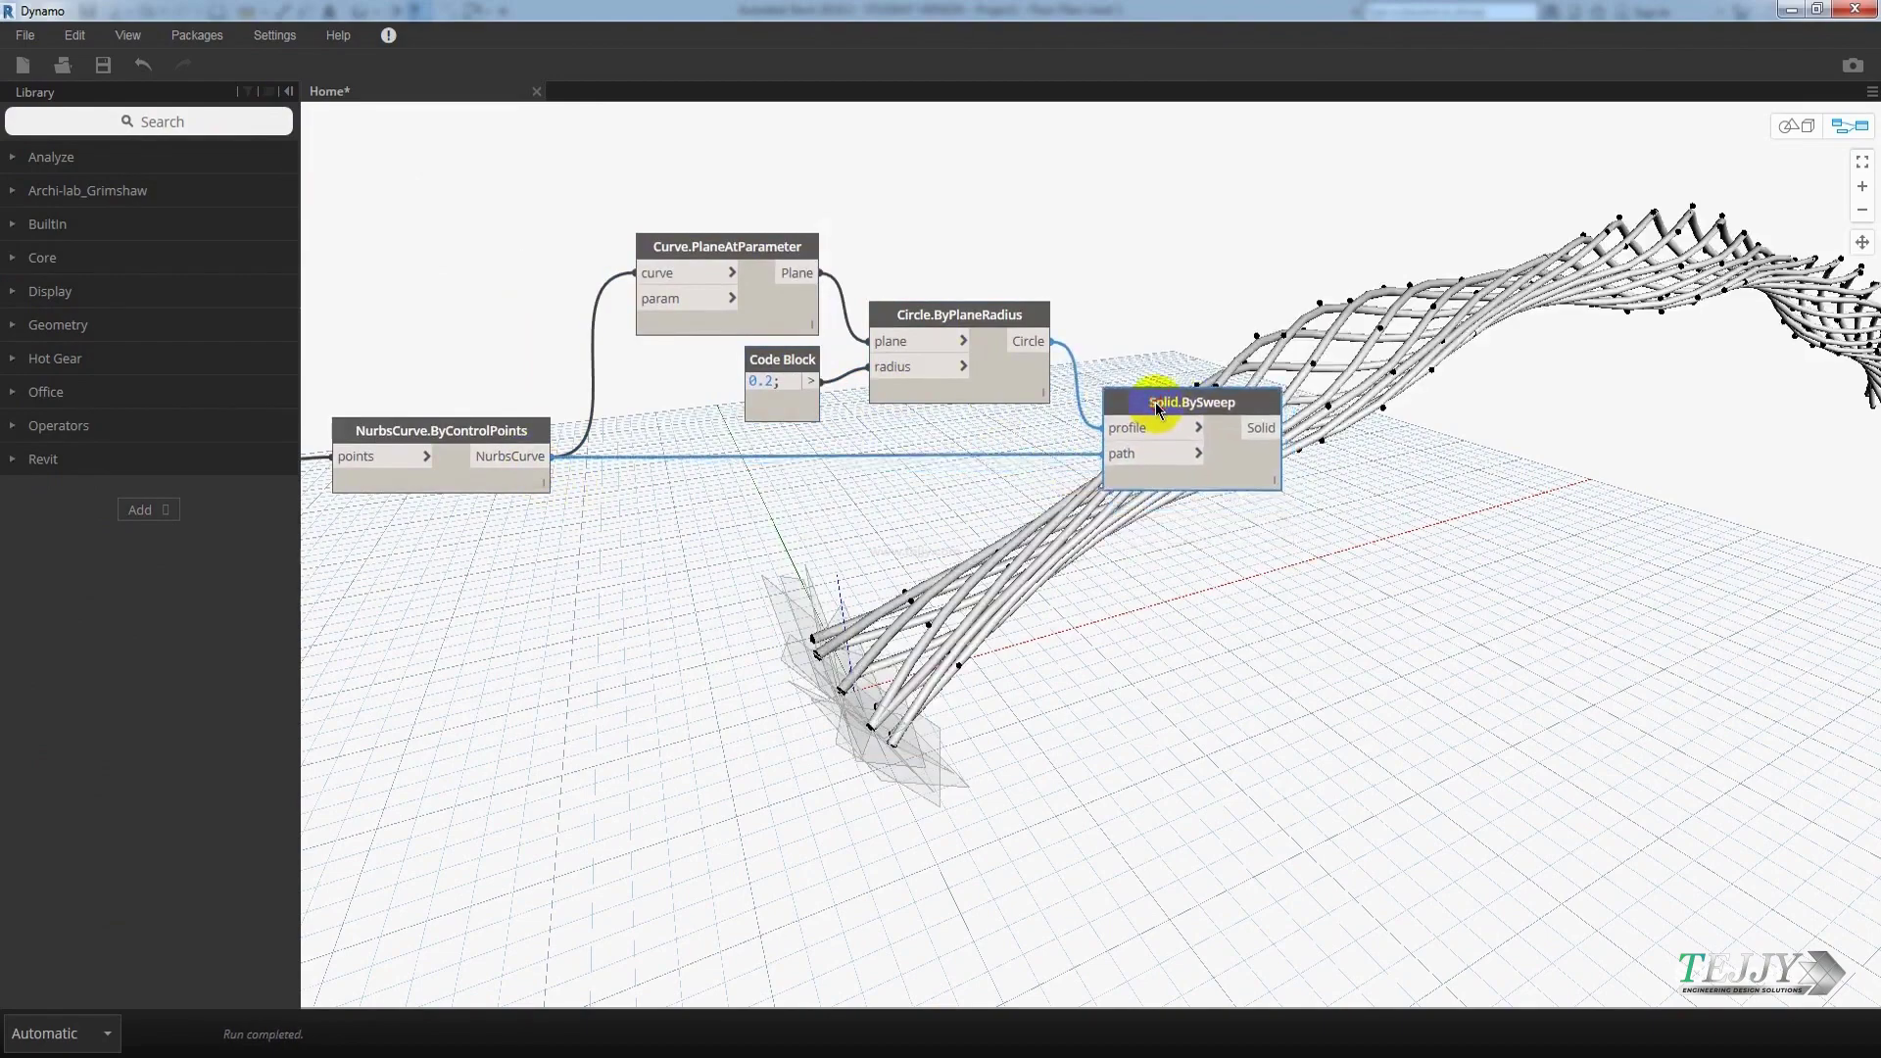
Examine the swept tubes along the curves in the 3D geometry view and return to the graph.
scroll(1078, 450, down, 2)
scroll(1031, 464, down, 1)
key(ctrl+b)
right_drag(1327, 596, 1133, 572)
scroll(975, 543, down, 3)
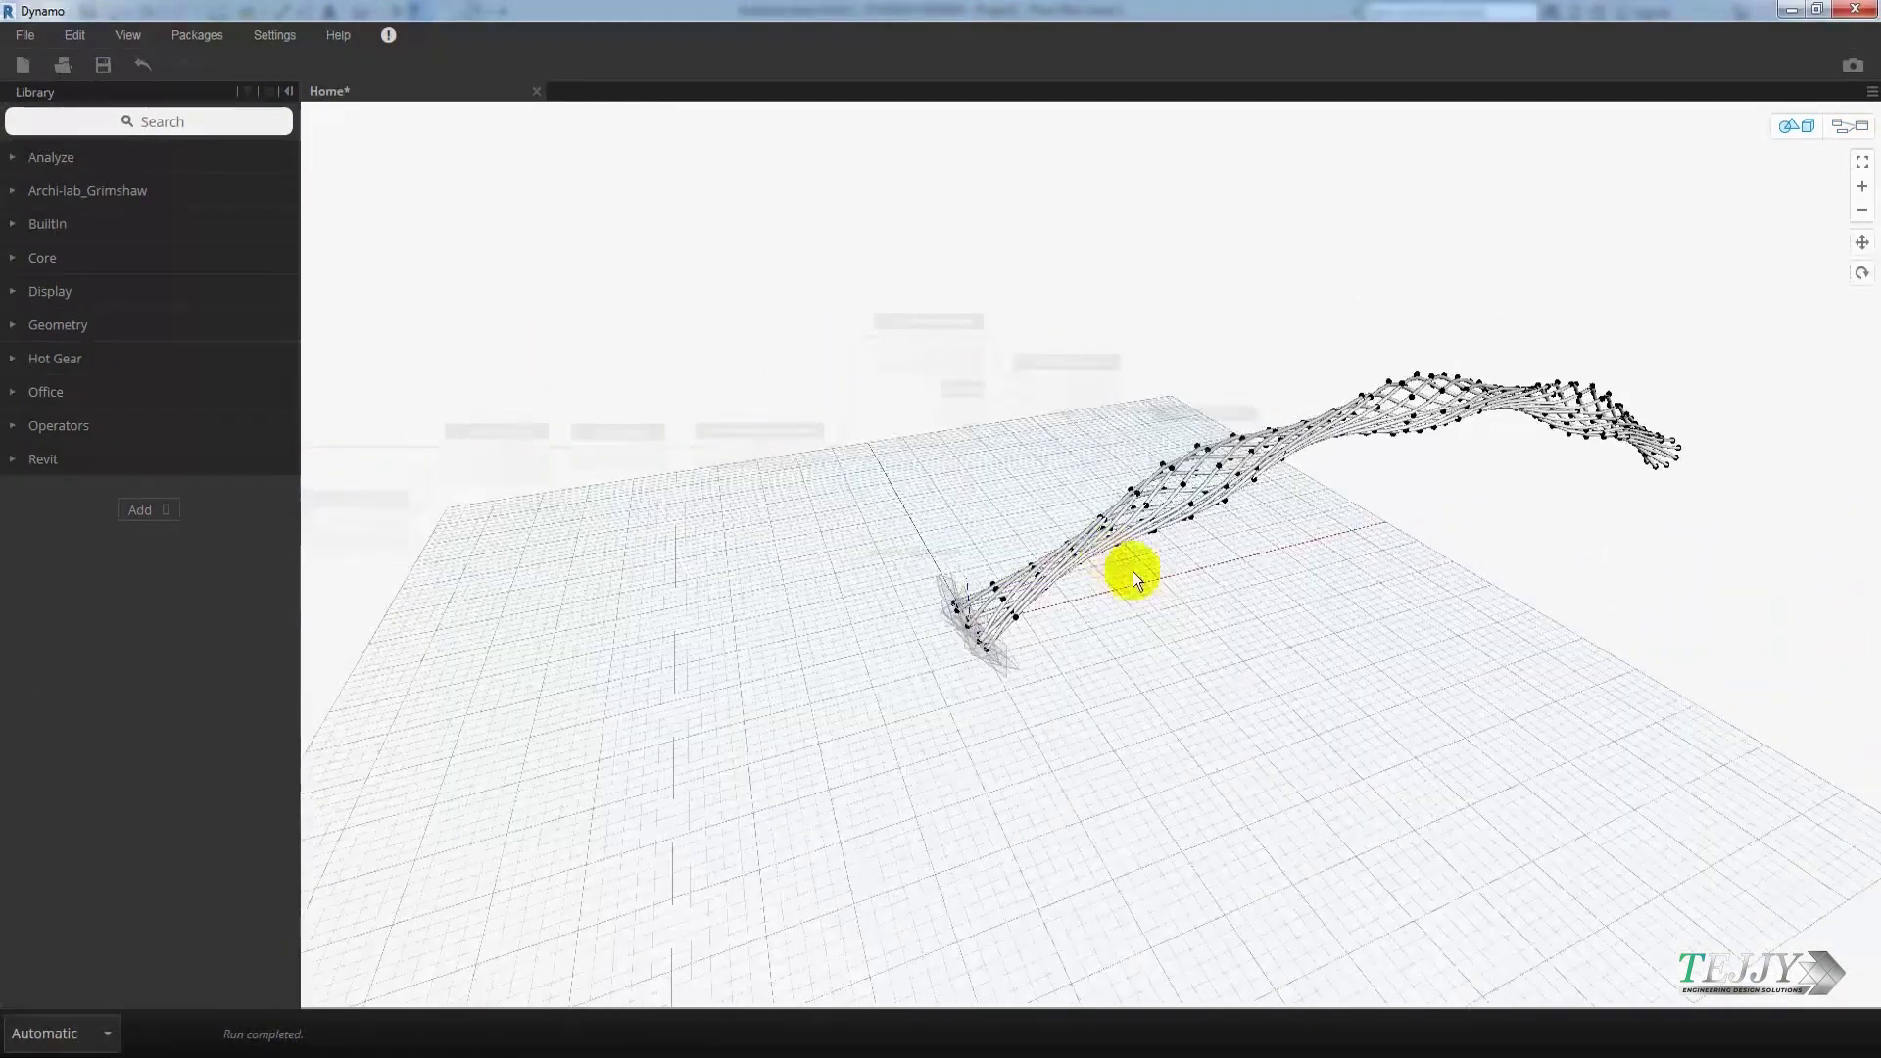
key(ctrl+b)
Select the group of nodes that feeds the sweep and open the options for the selection.
middle_drag(1066, 526, 1258, 508)
scroll(1258, 509, down, 1)
drag(1344, 534, 879, 244)
right_click(879, 244)
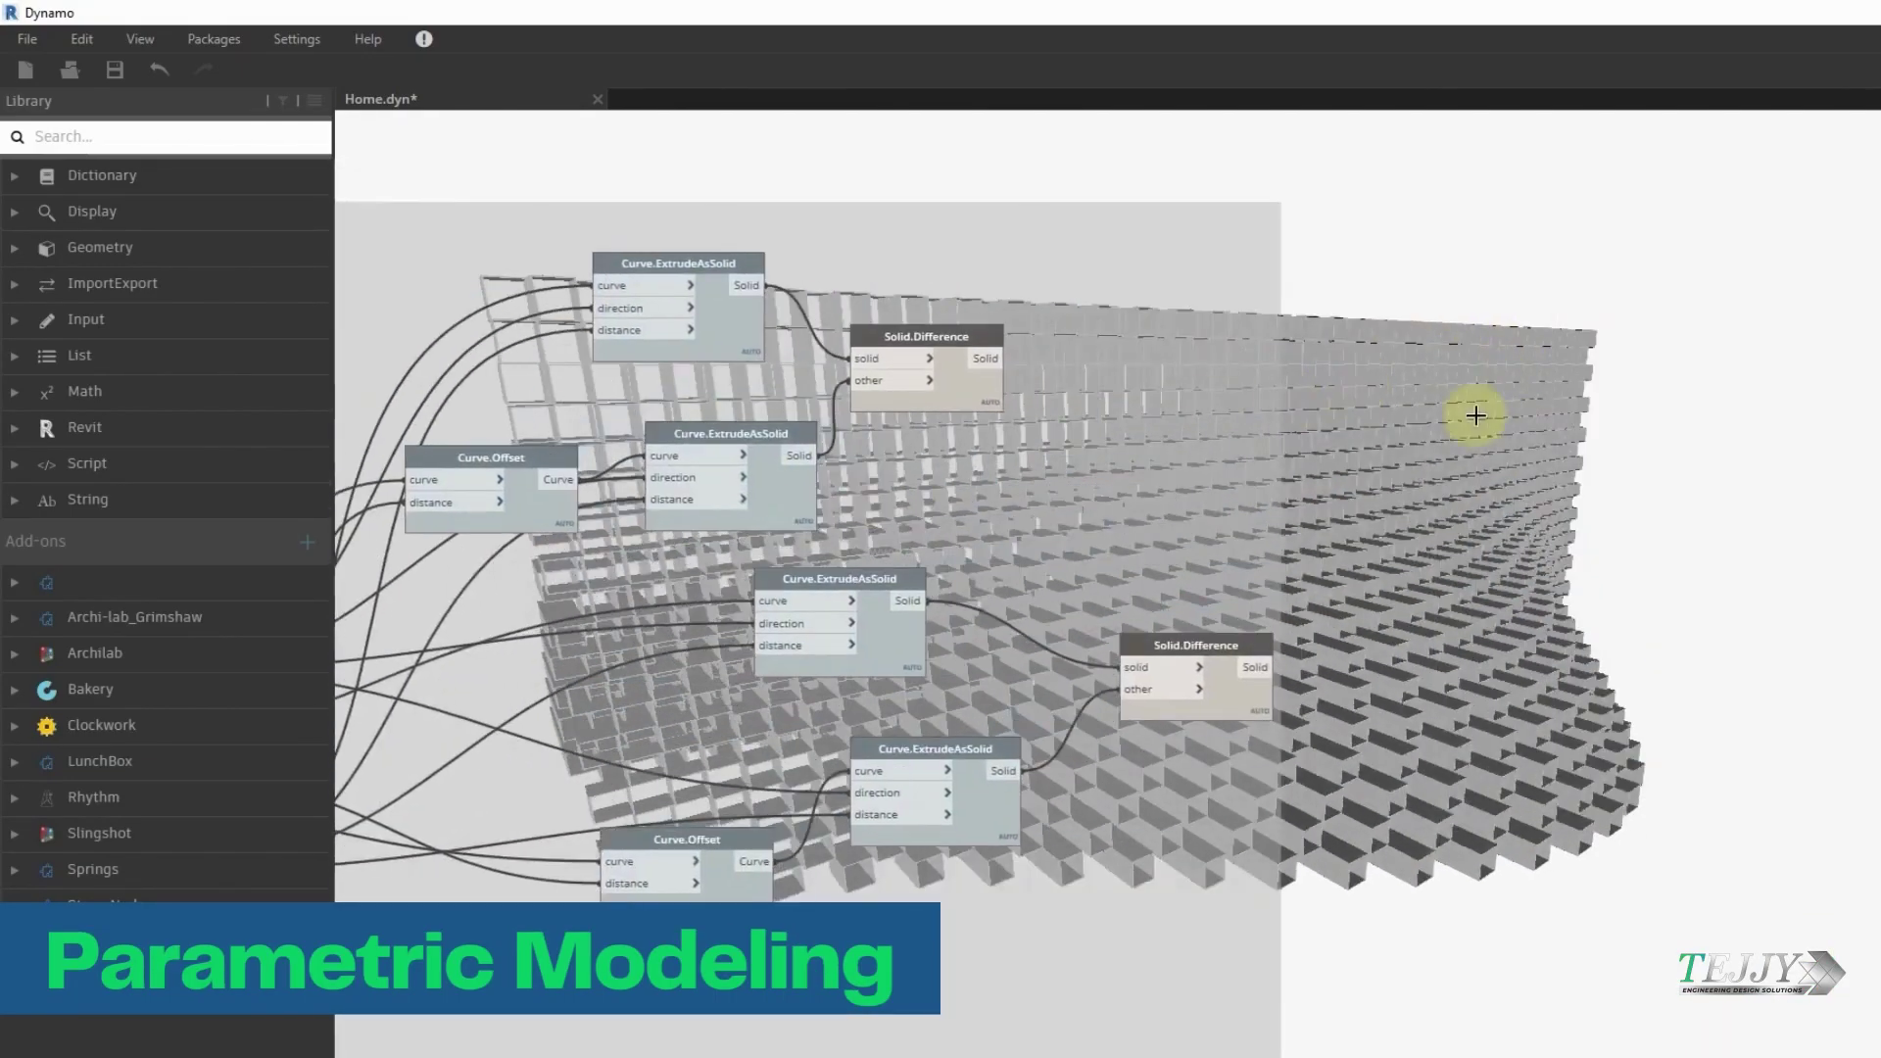
Move the upper Solid.Difference node aside and add an ImportInstance.ByGeometries node next to it.
drag(945, 333, 1196, 401)
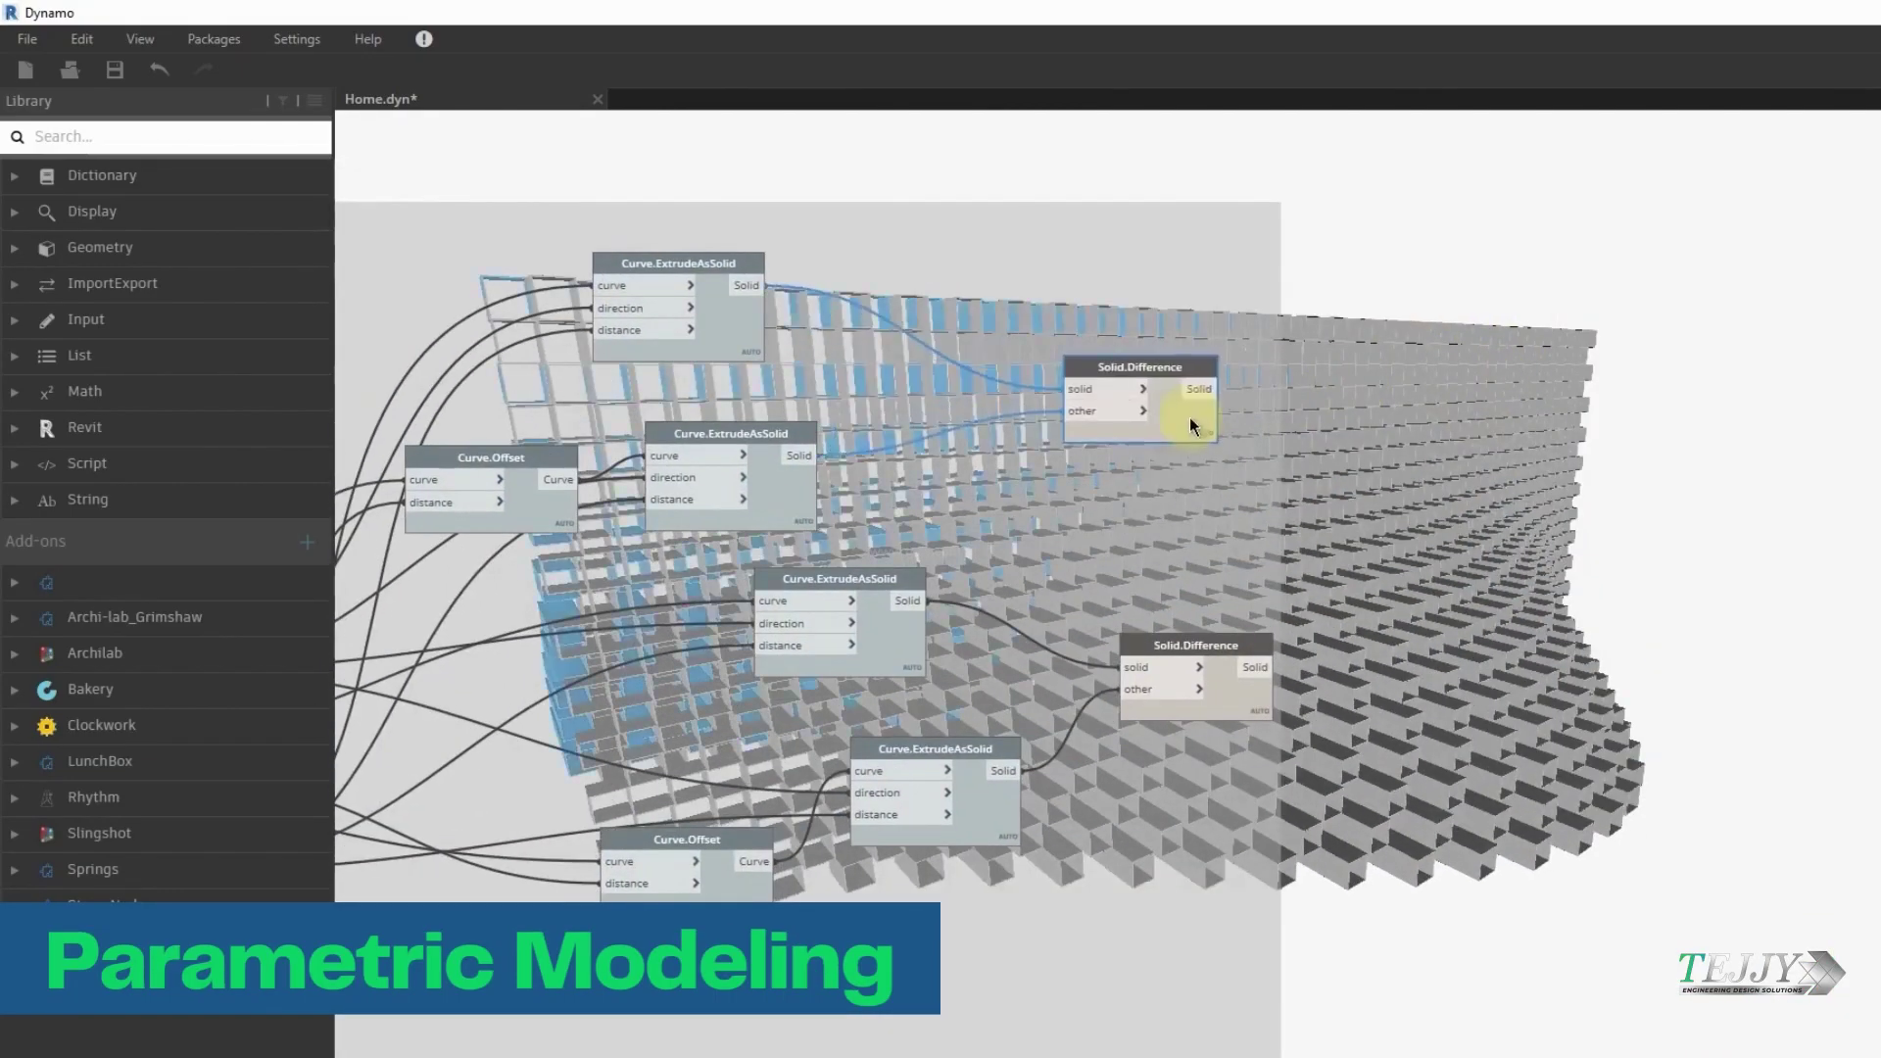
right_click(1456, 491)
text(import)
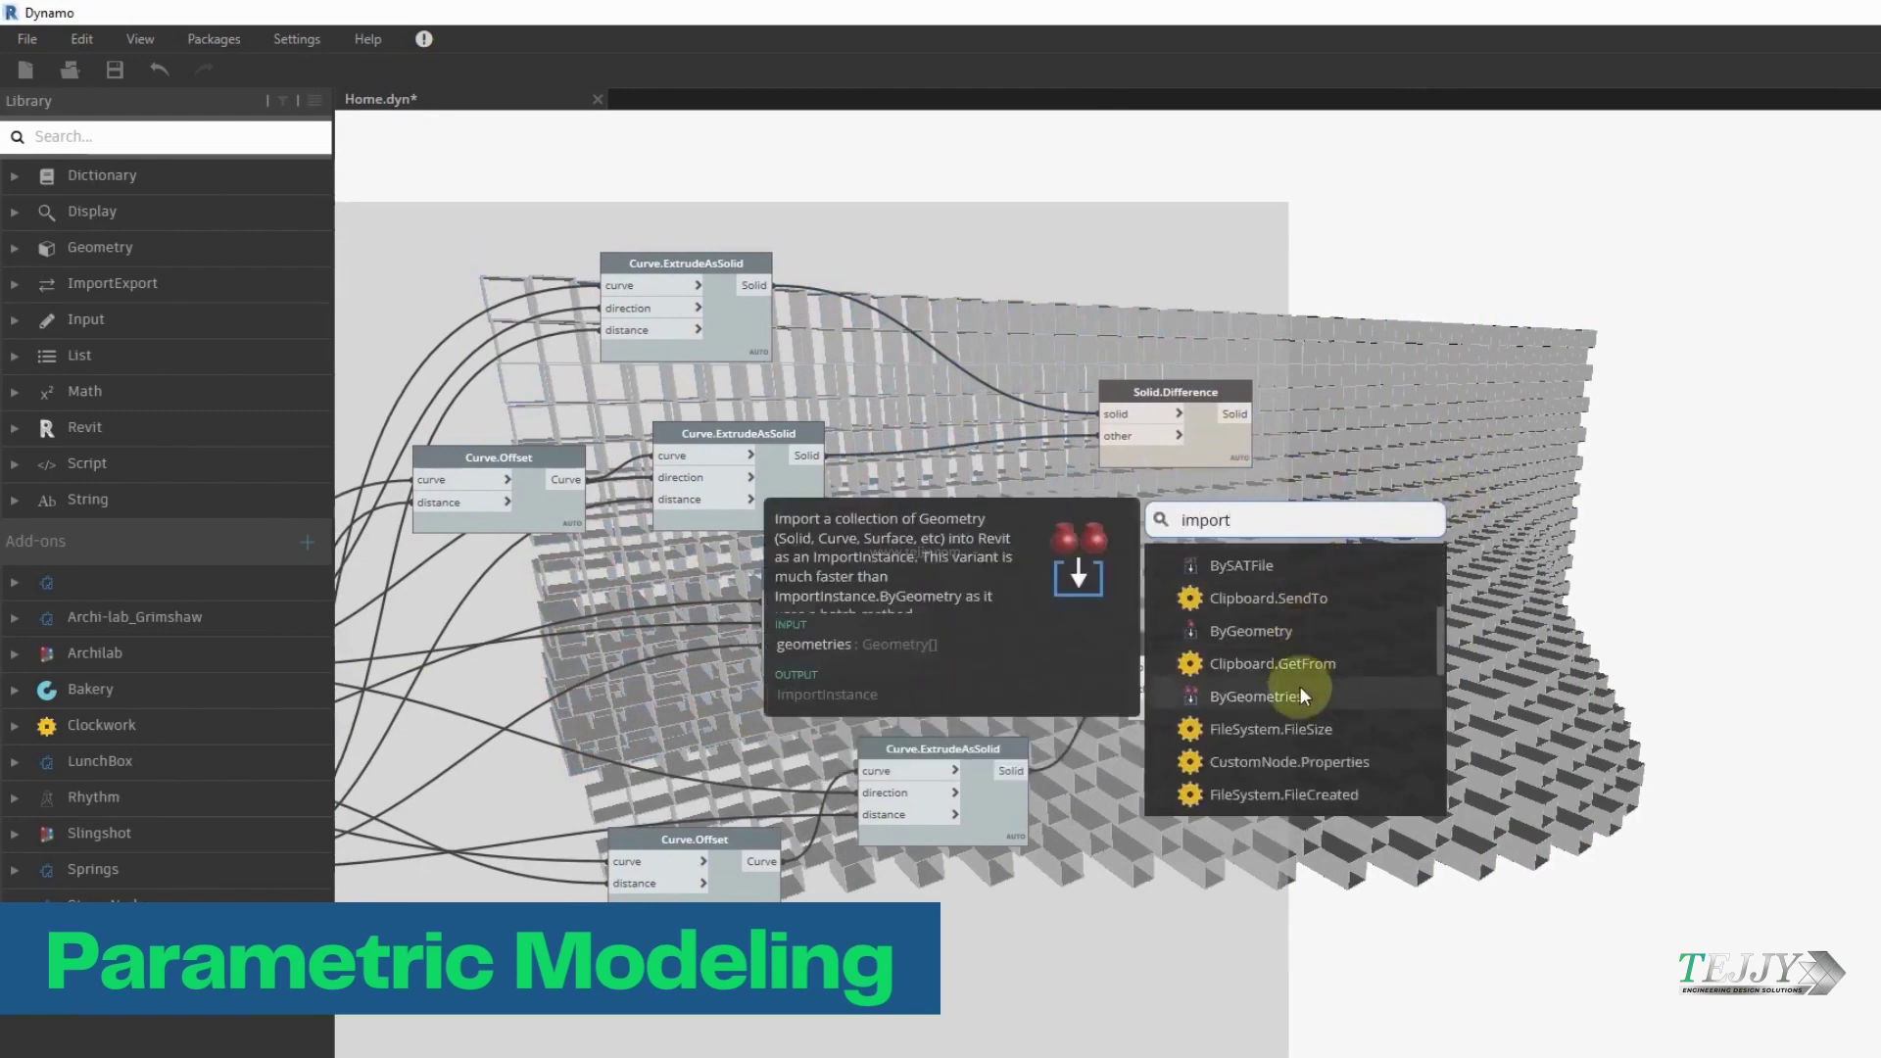
click(1306, 682)
drag(1559, 515, 1549, 448)
Duplicate the ImportInstance.ByGeometries node and position the pair beside the two Solid.Difference nodes.
key(ctrl+c)
key(ctrl+v)
drag(1751, 486, 1483, 689)
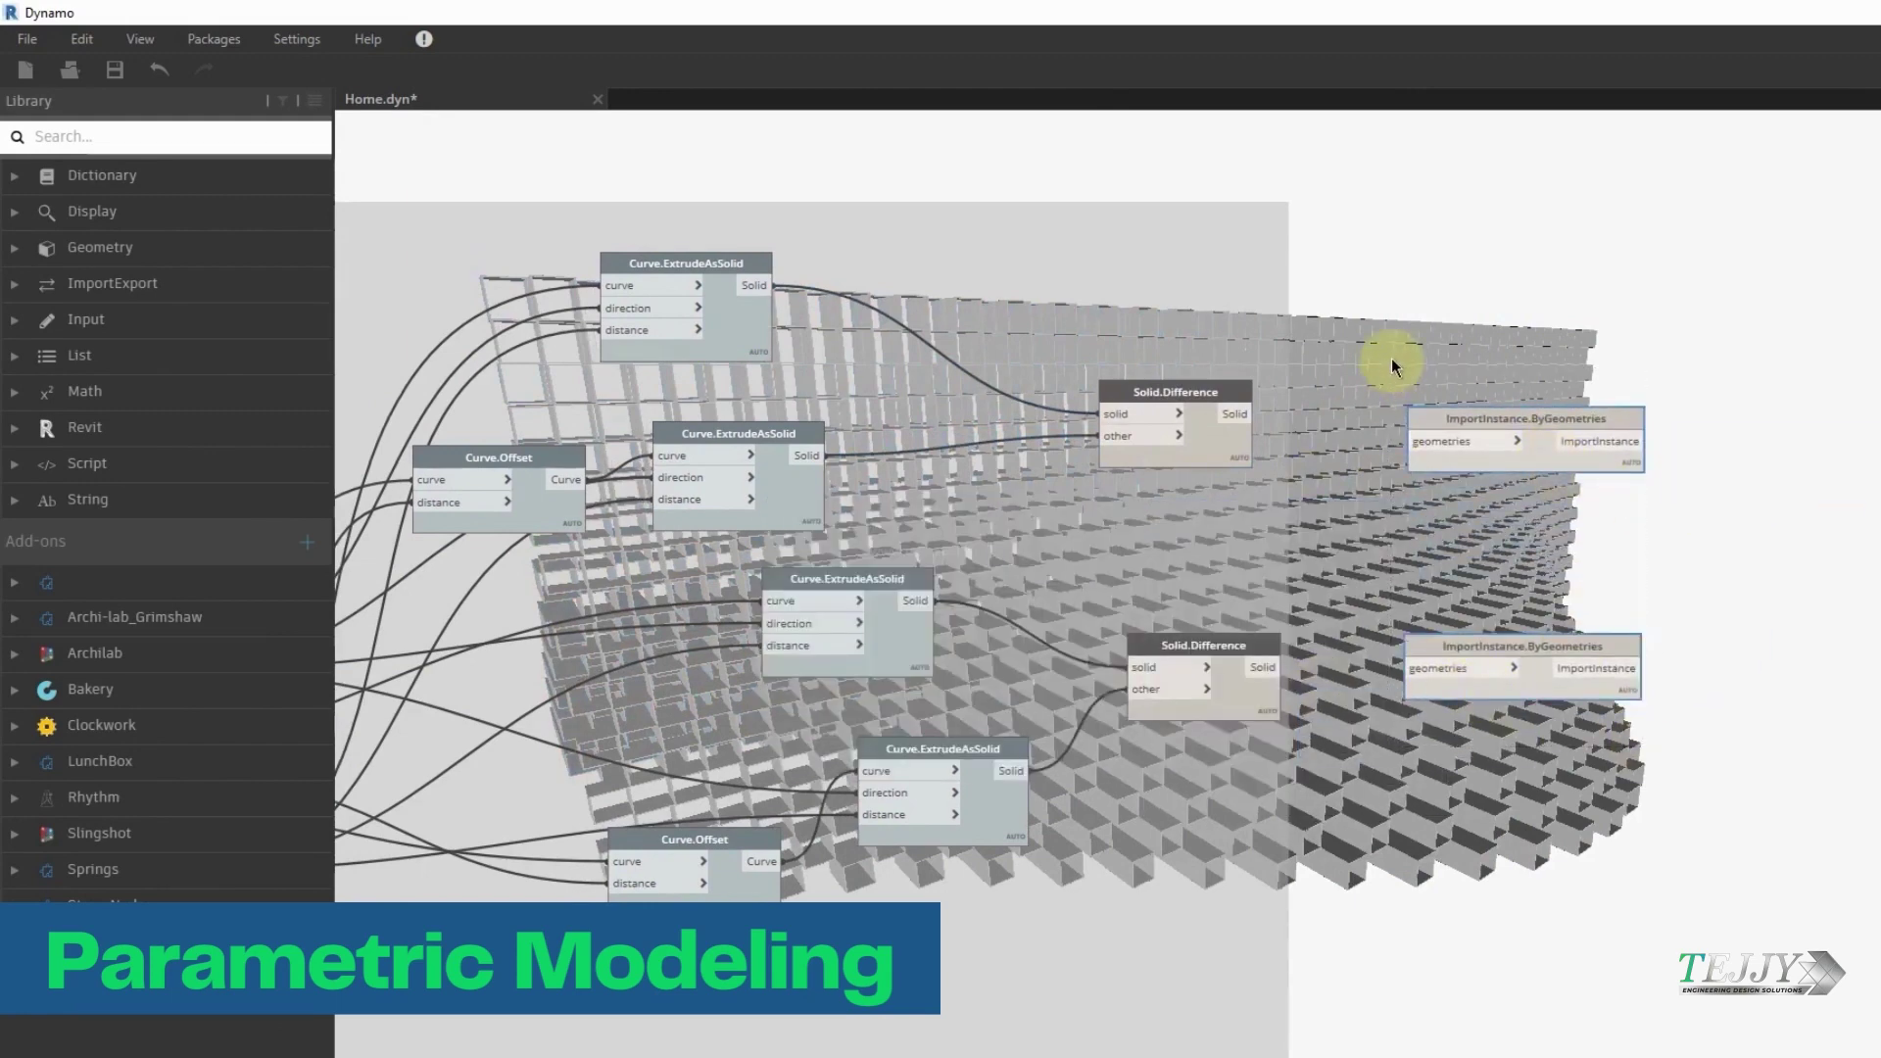
scroll(1405, 362, down, 4)
middle_drag(1502, 980, 1430, 627)
scroll(1262, 702, up, 3)
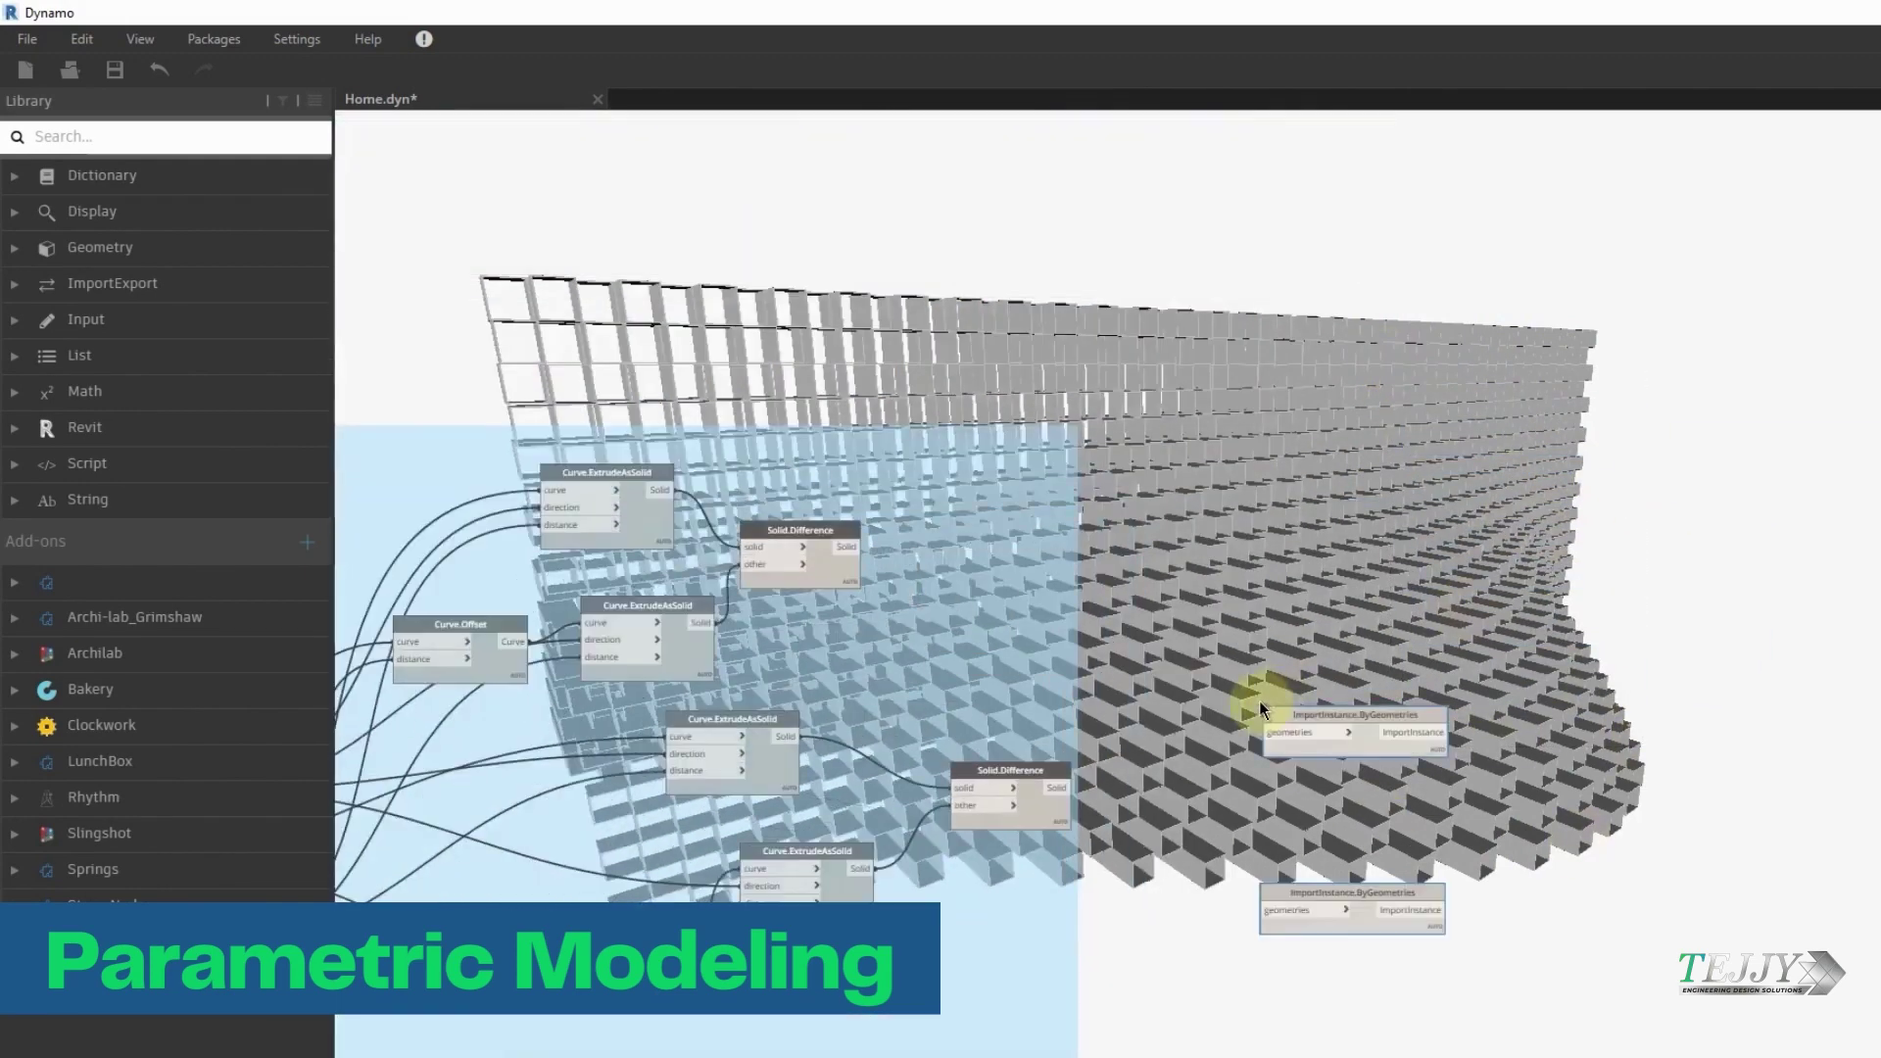
drag(1330, 702, 1262, 568)
scroll(868, 607, up, 3)
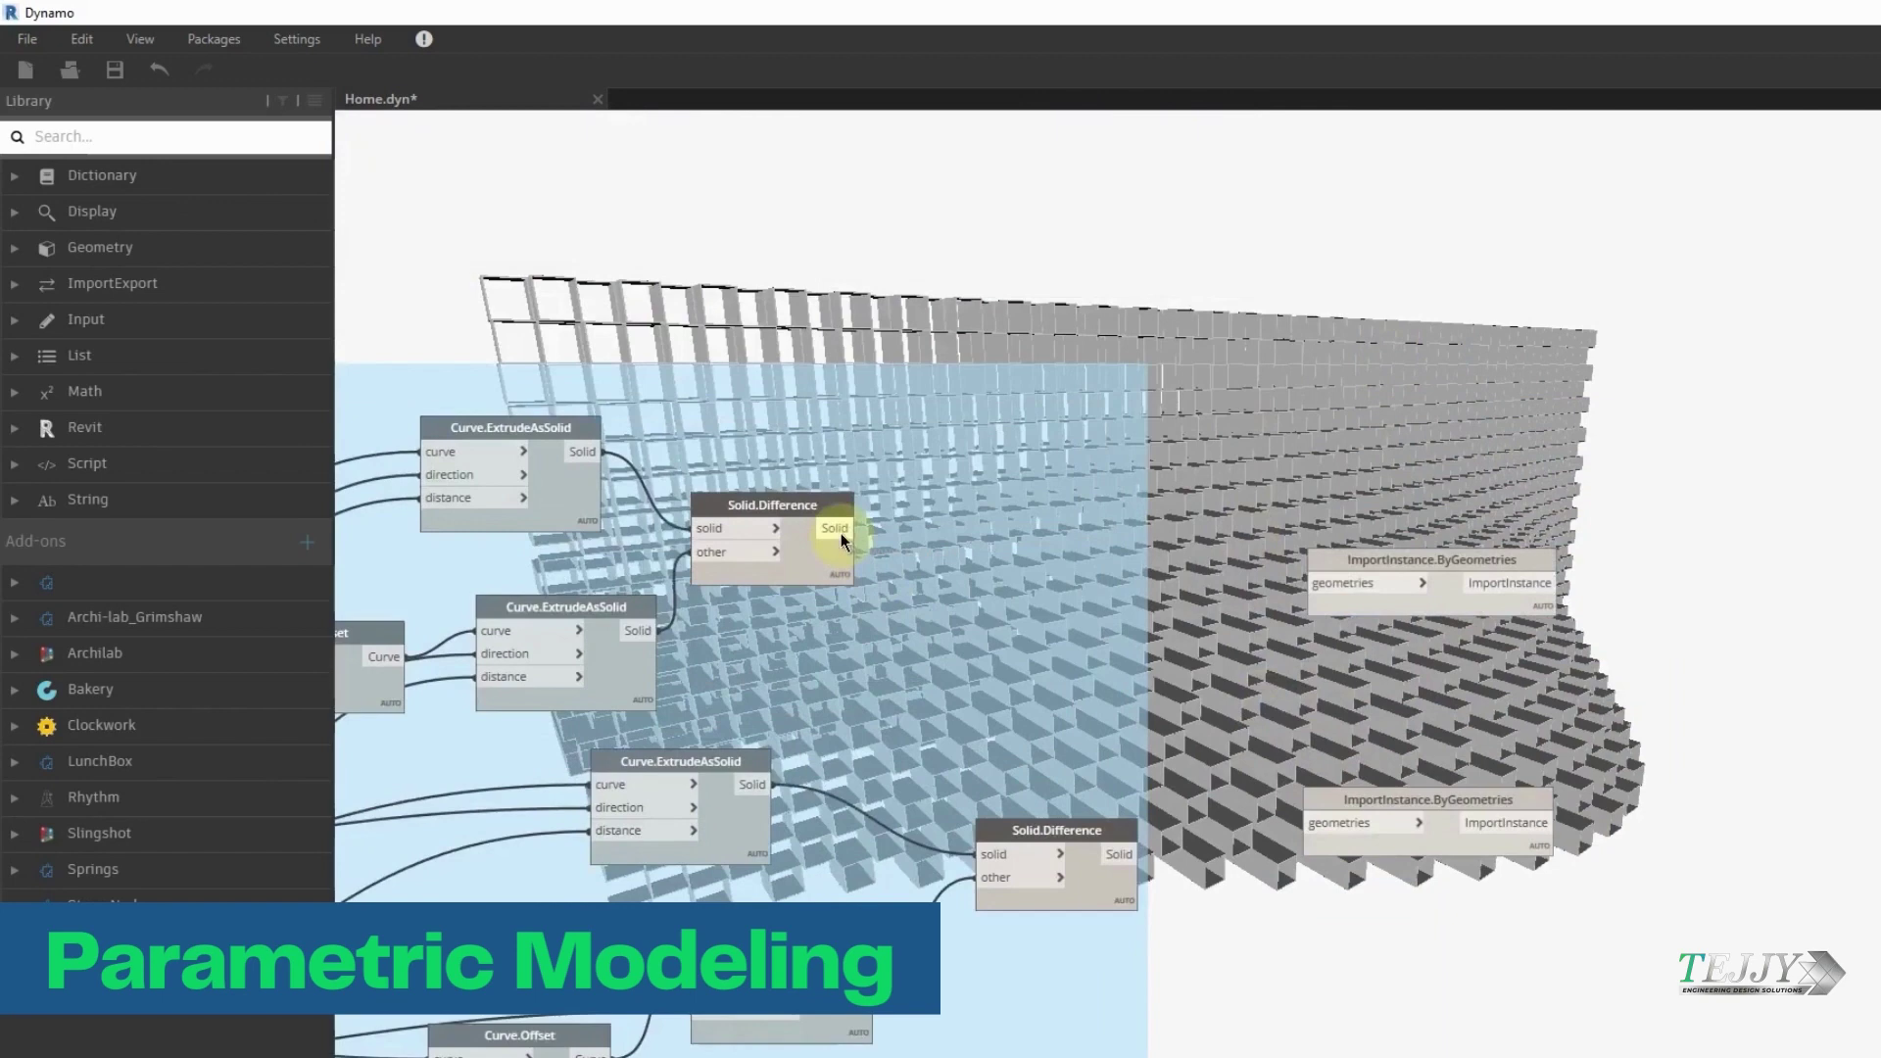
Connect the Solid output of each Solid.Difference node to the geometries input of its own ImportInstance.ByGeometries node.
click(841, 530)
click(1346, 580)
scroll(1256, 836, down, 3)
scroll(1343, 567, up, 4)
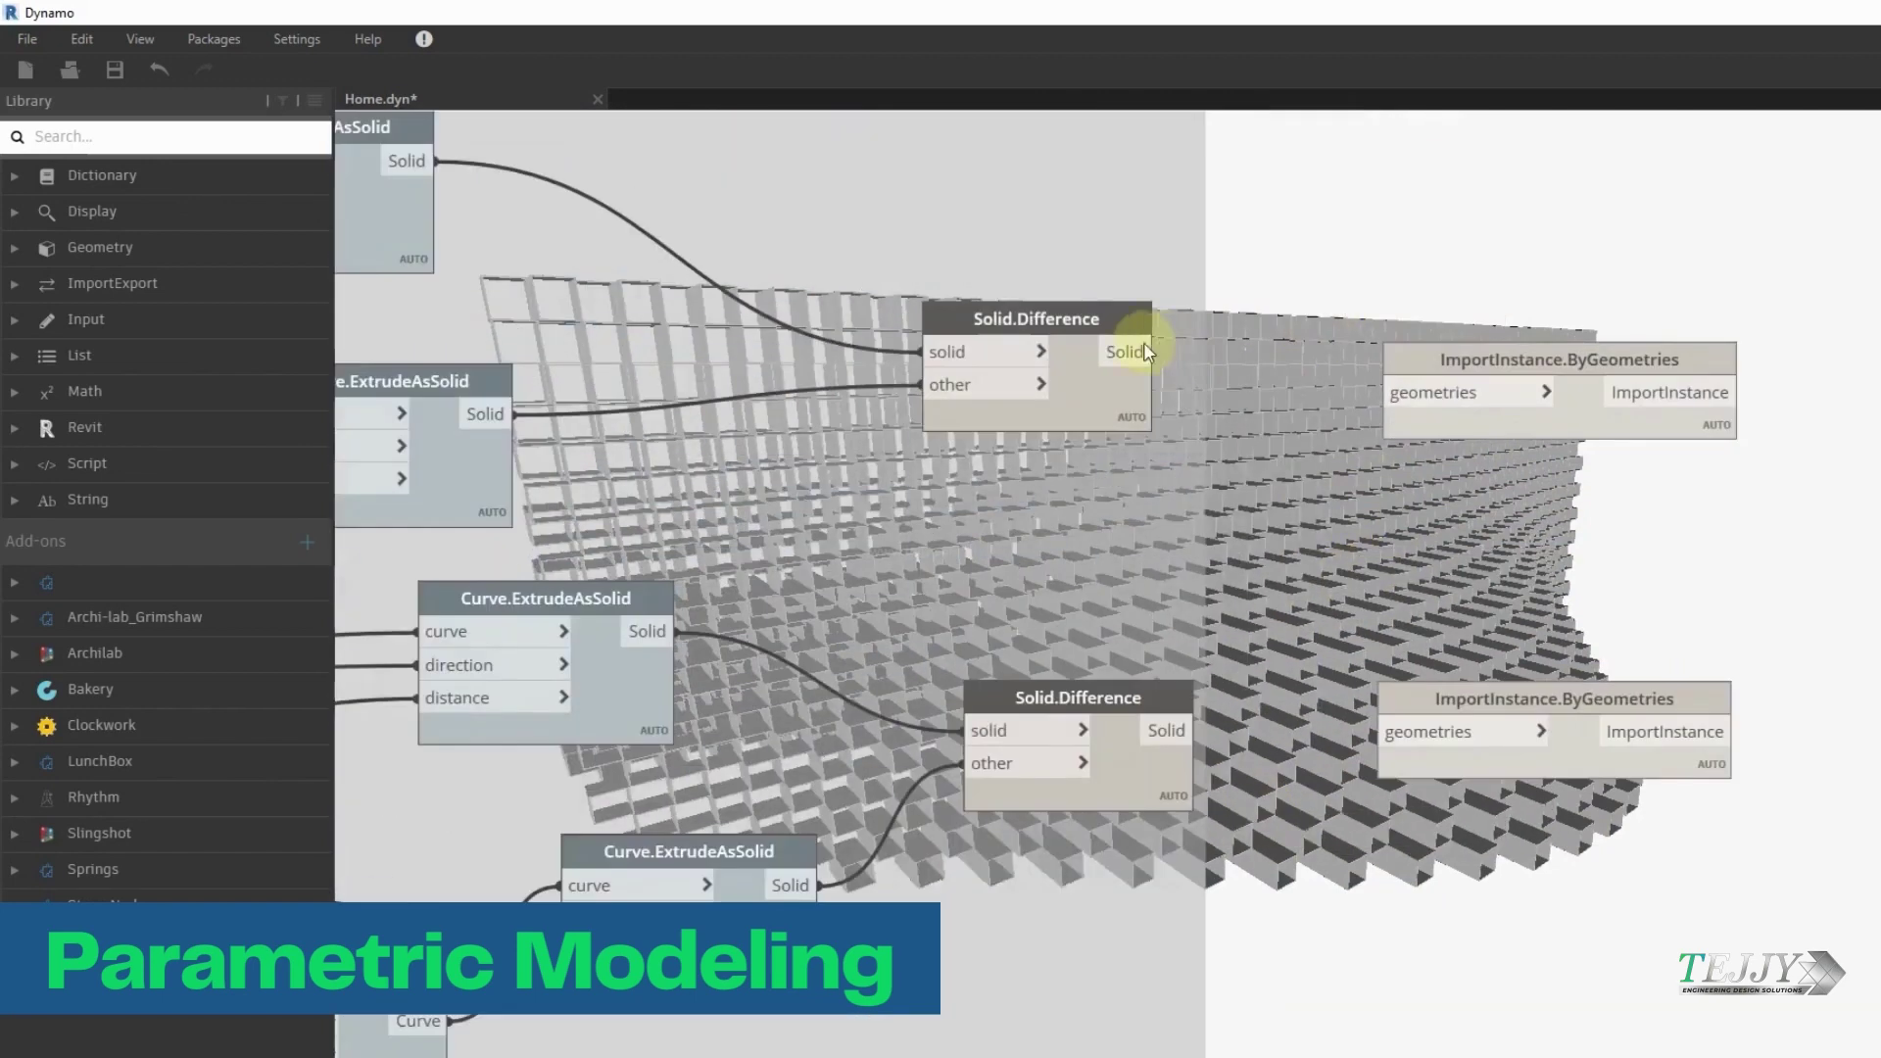
drag(1194, 730, 1378, 732)
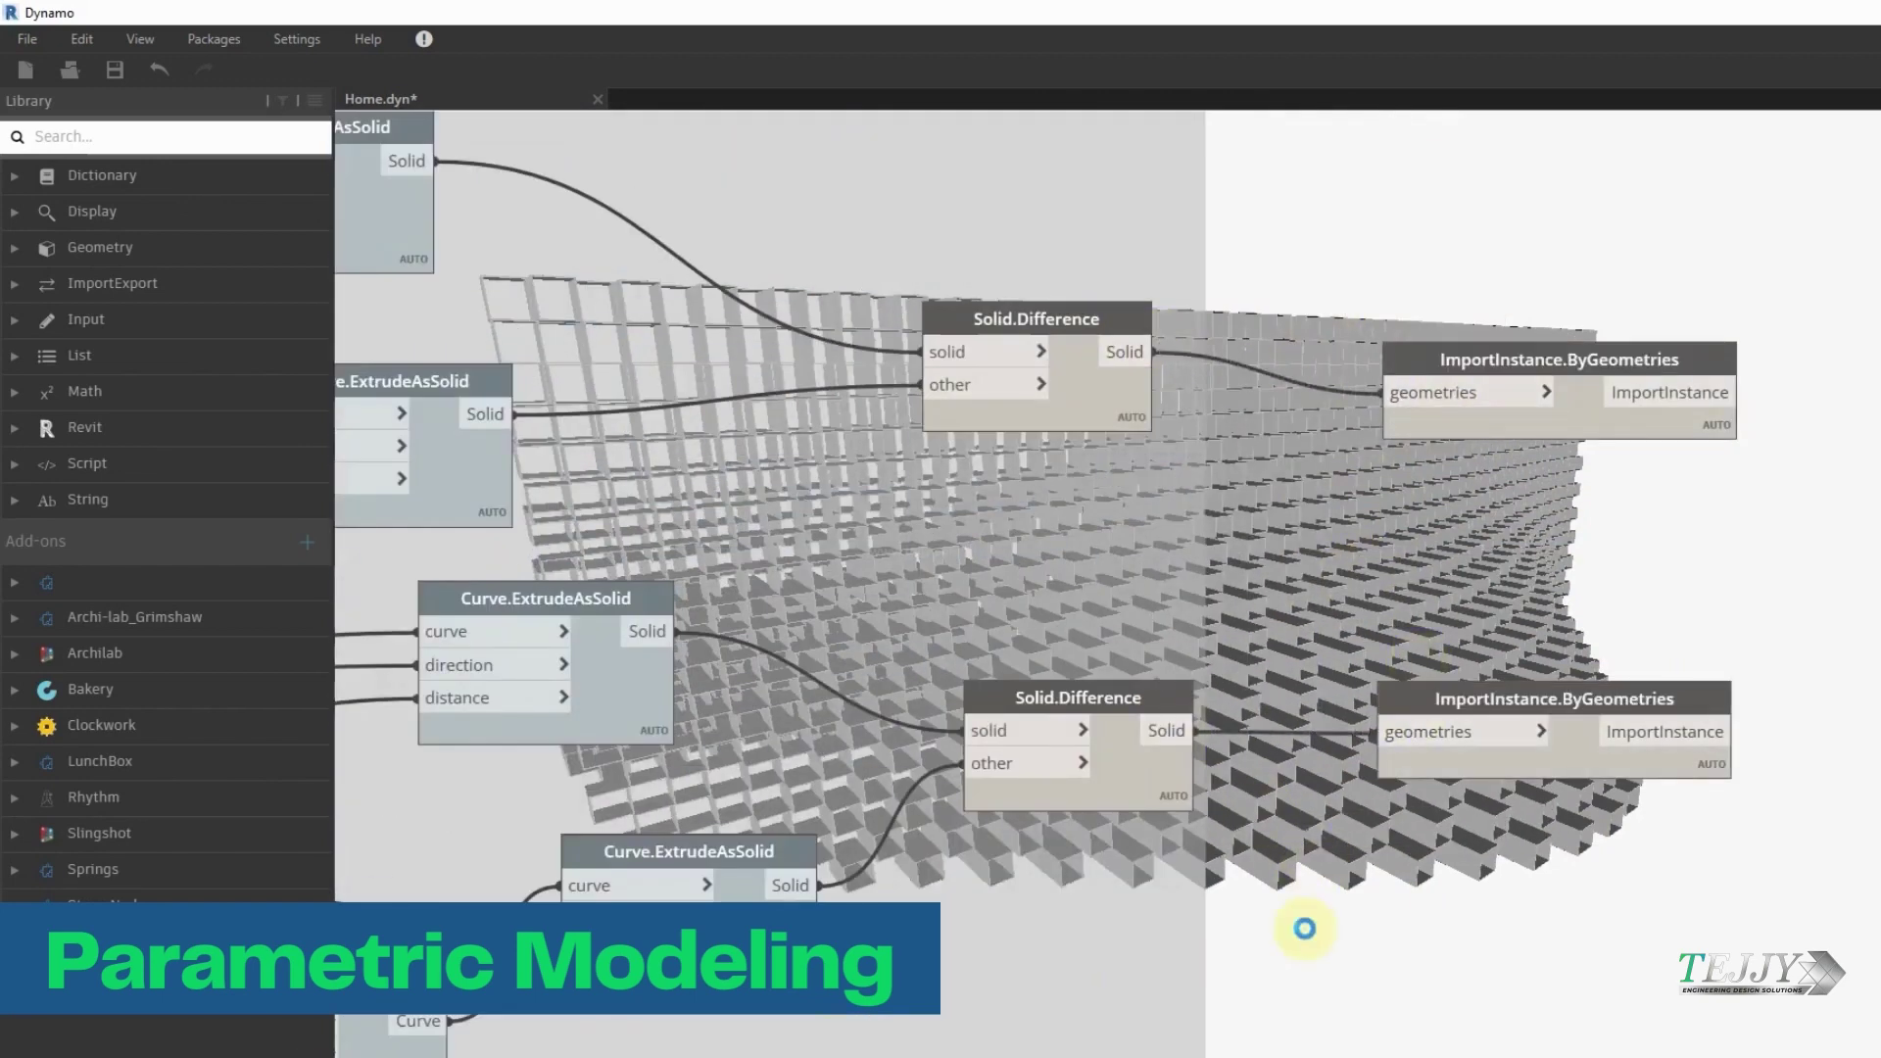
Hide all geometry preview for the selected Solid.Difference nodes.
scroll(1259, 810, down, 3)
drag(1061, 357, 1269, 862)
right_click(1322, 897)
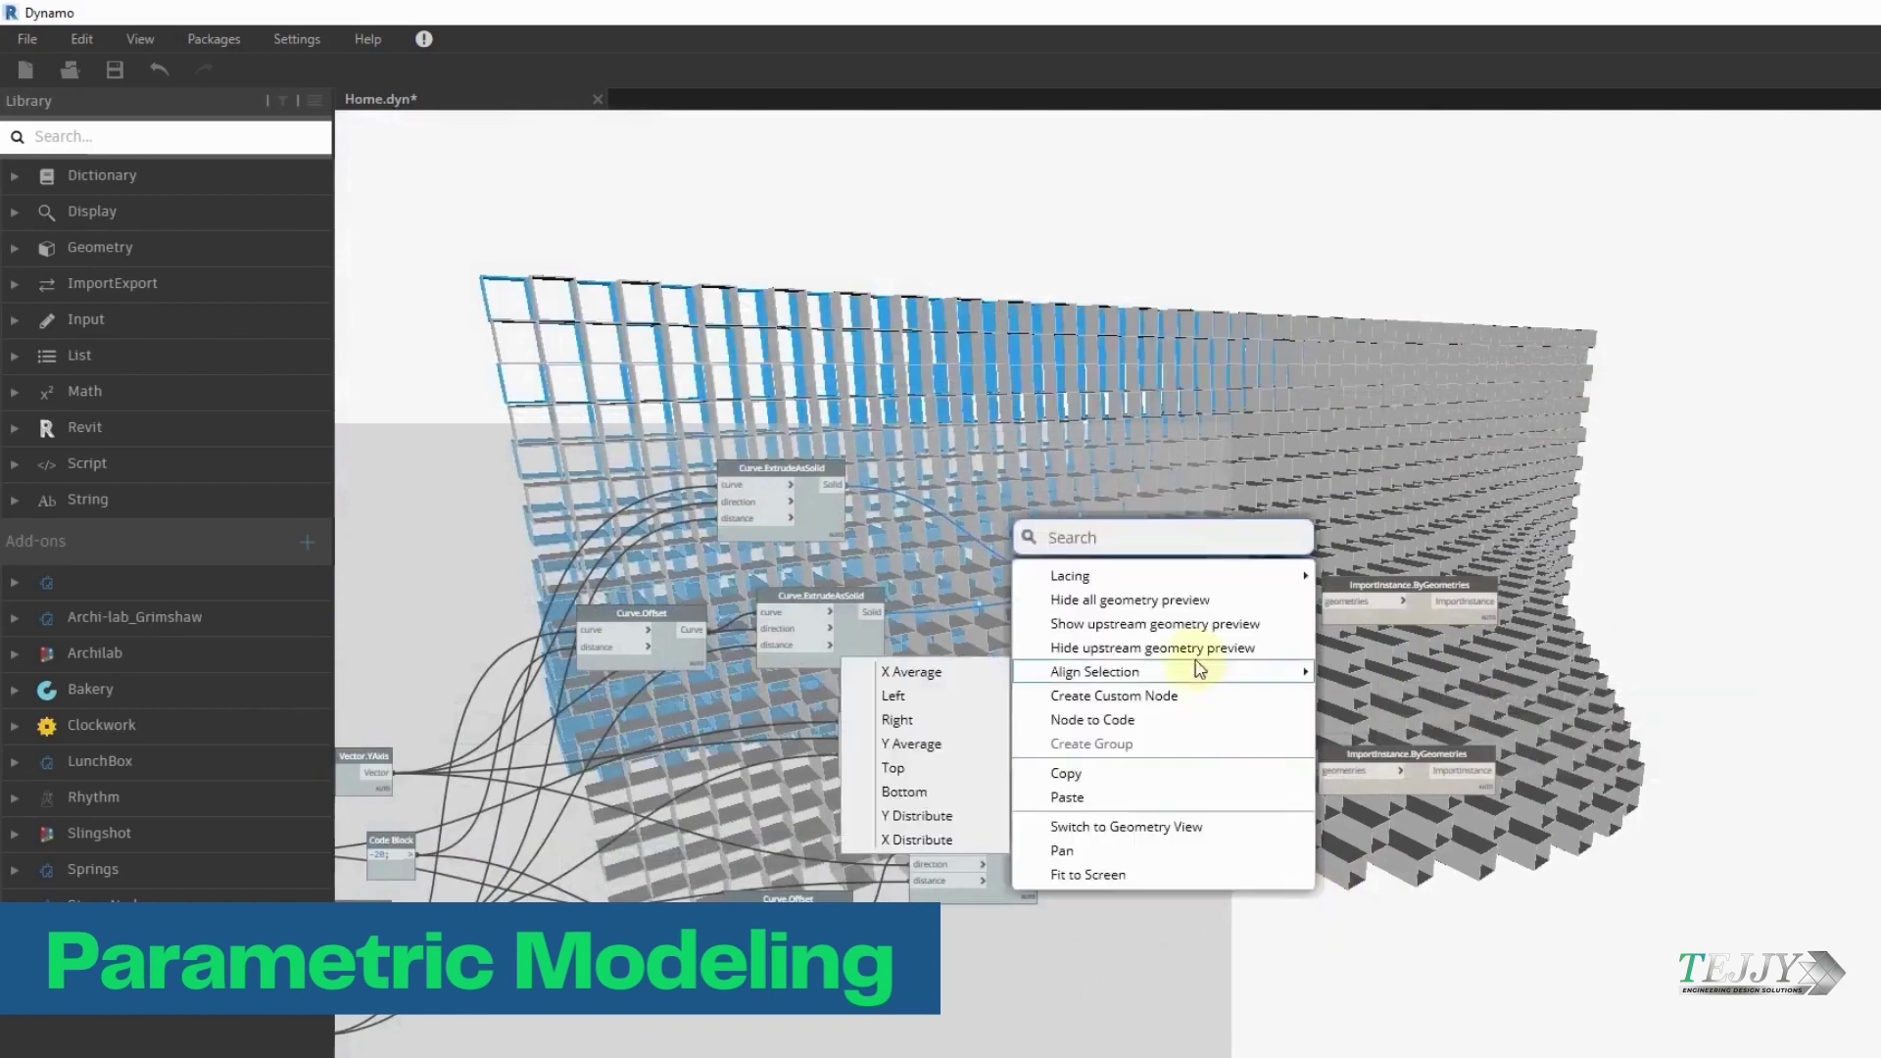
click(1193, 607)
Select another group of nodes further down the graph and hide all of its geometry preview.
middle_drag(1482, 734, 1474, 417)
middle_drag(1441, 882, 1372, 117)
drag(716, 425, 1097, 925)
right_click(1098, 926)
click(941, 638)
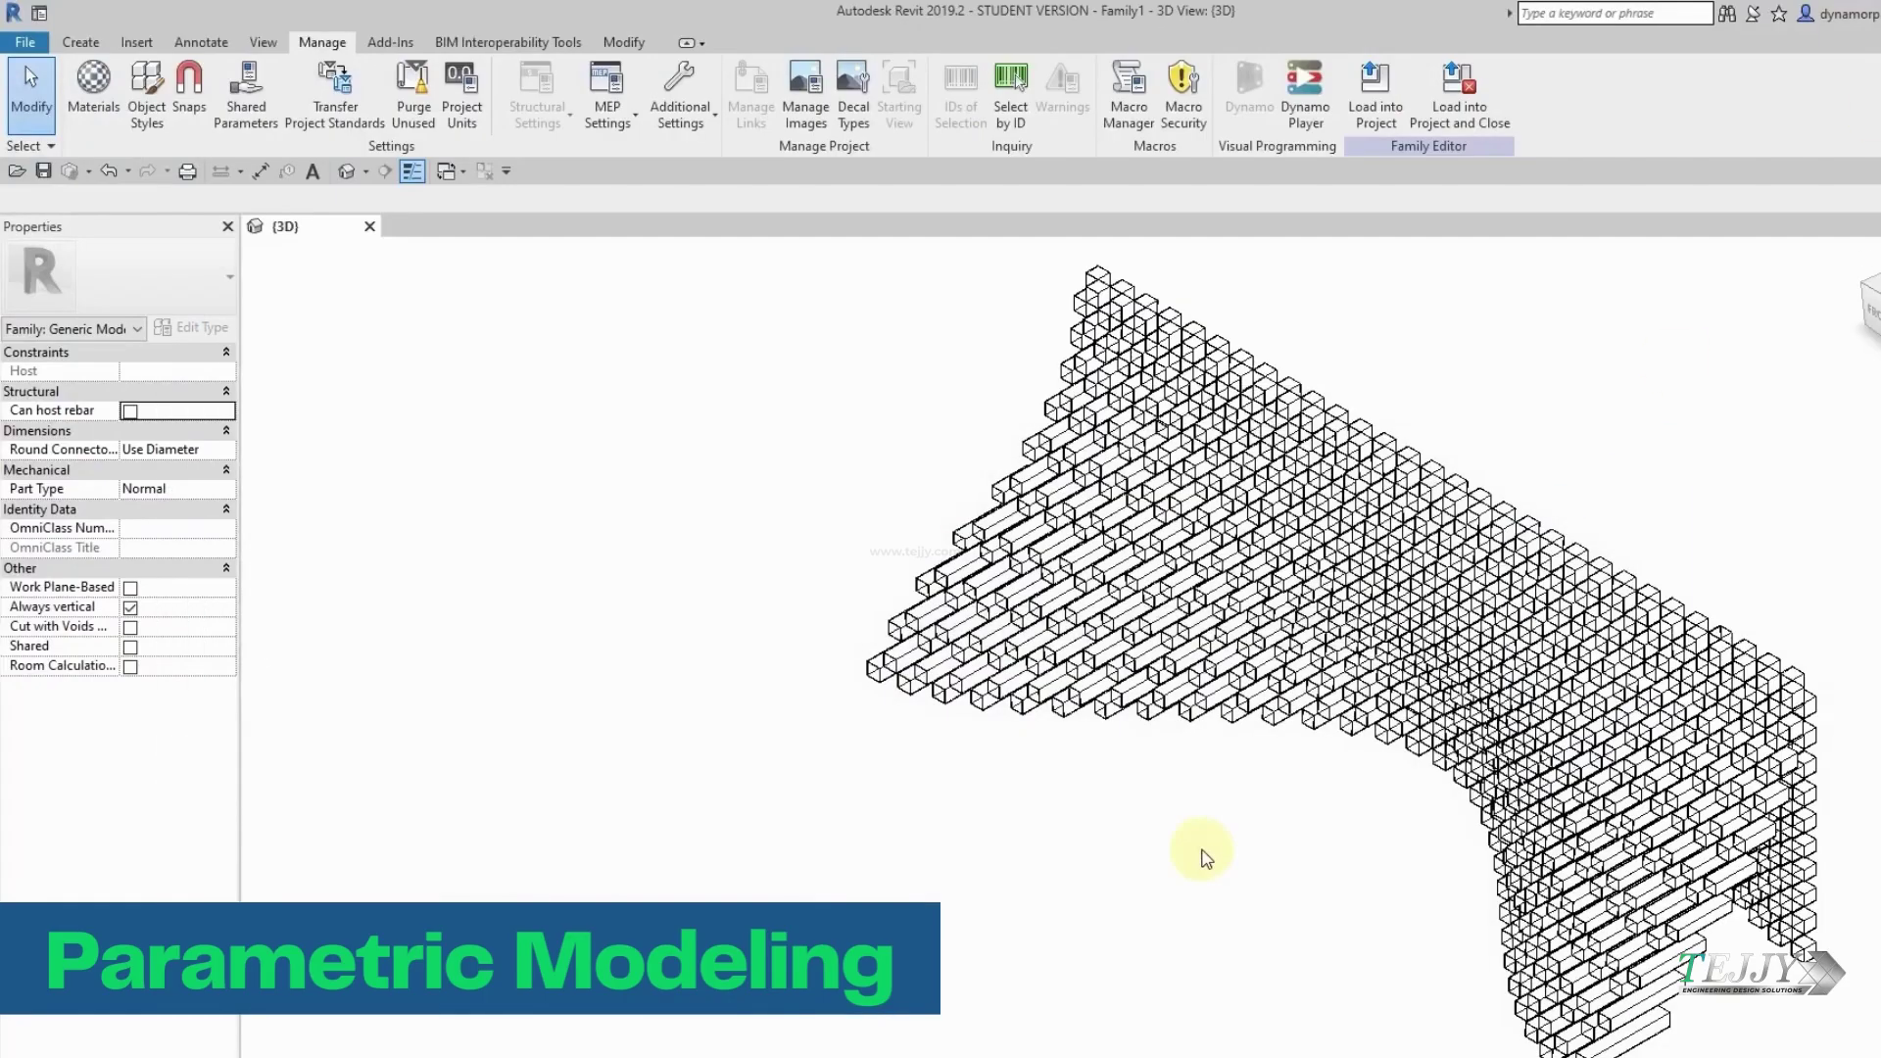
click(26, 42)
click(79, 128)
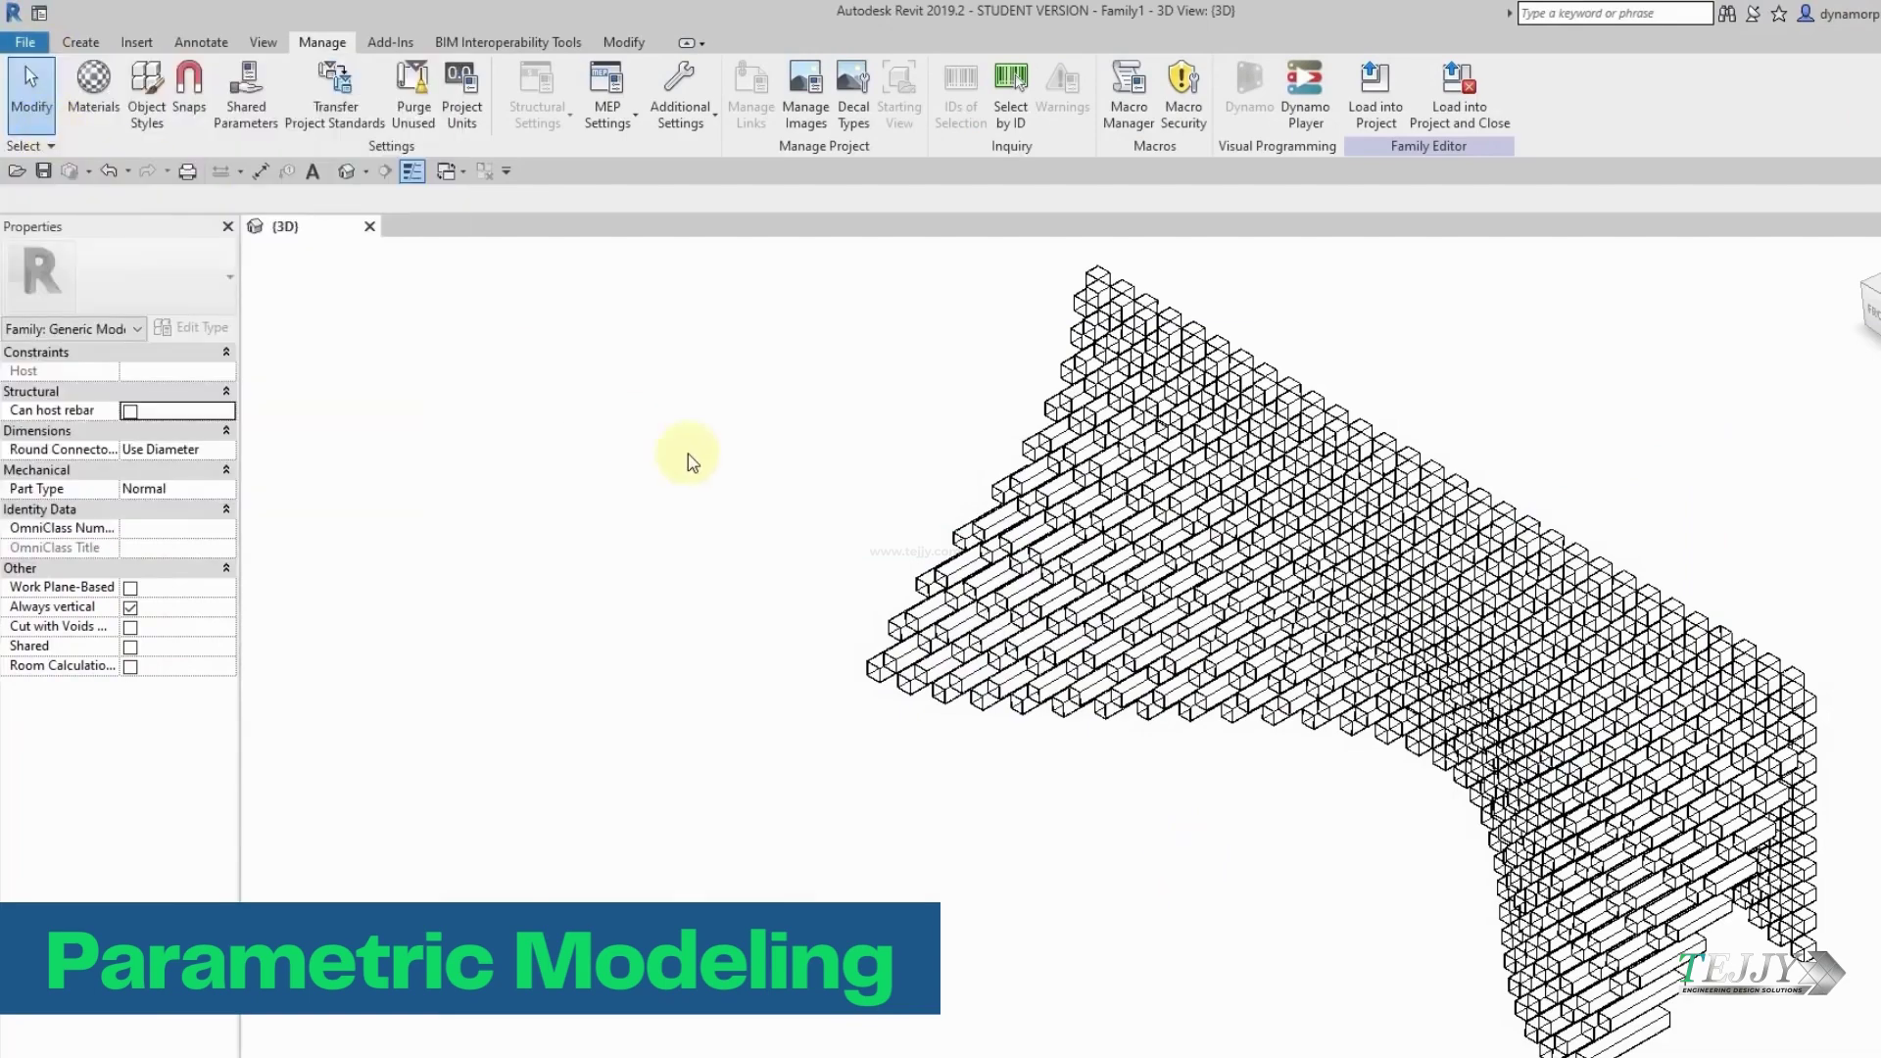
click(1214, 668)
click(1009, 656)
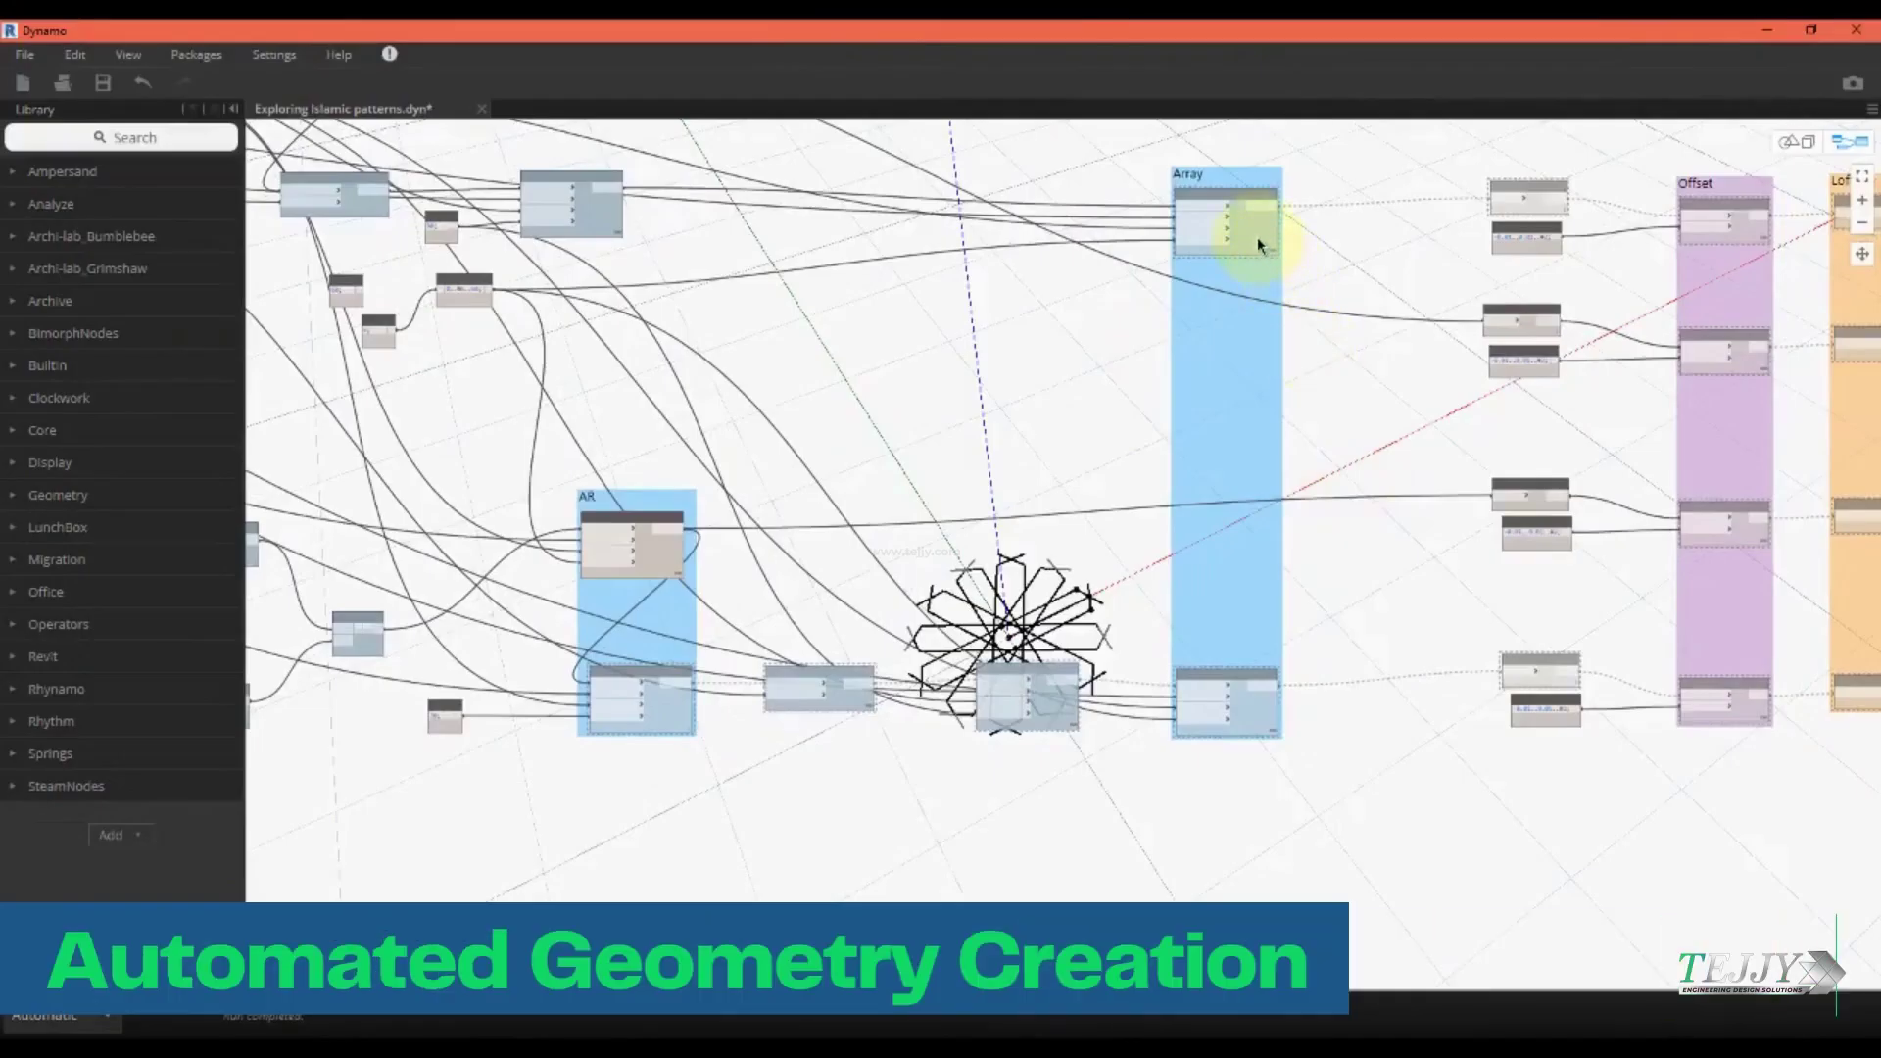
Unfreeze the upper and lower nodes in the Array group.
right_click(1259, 242)
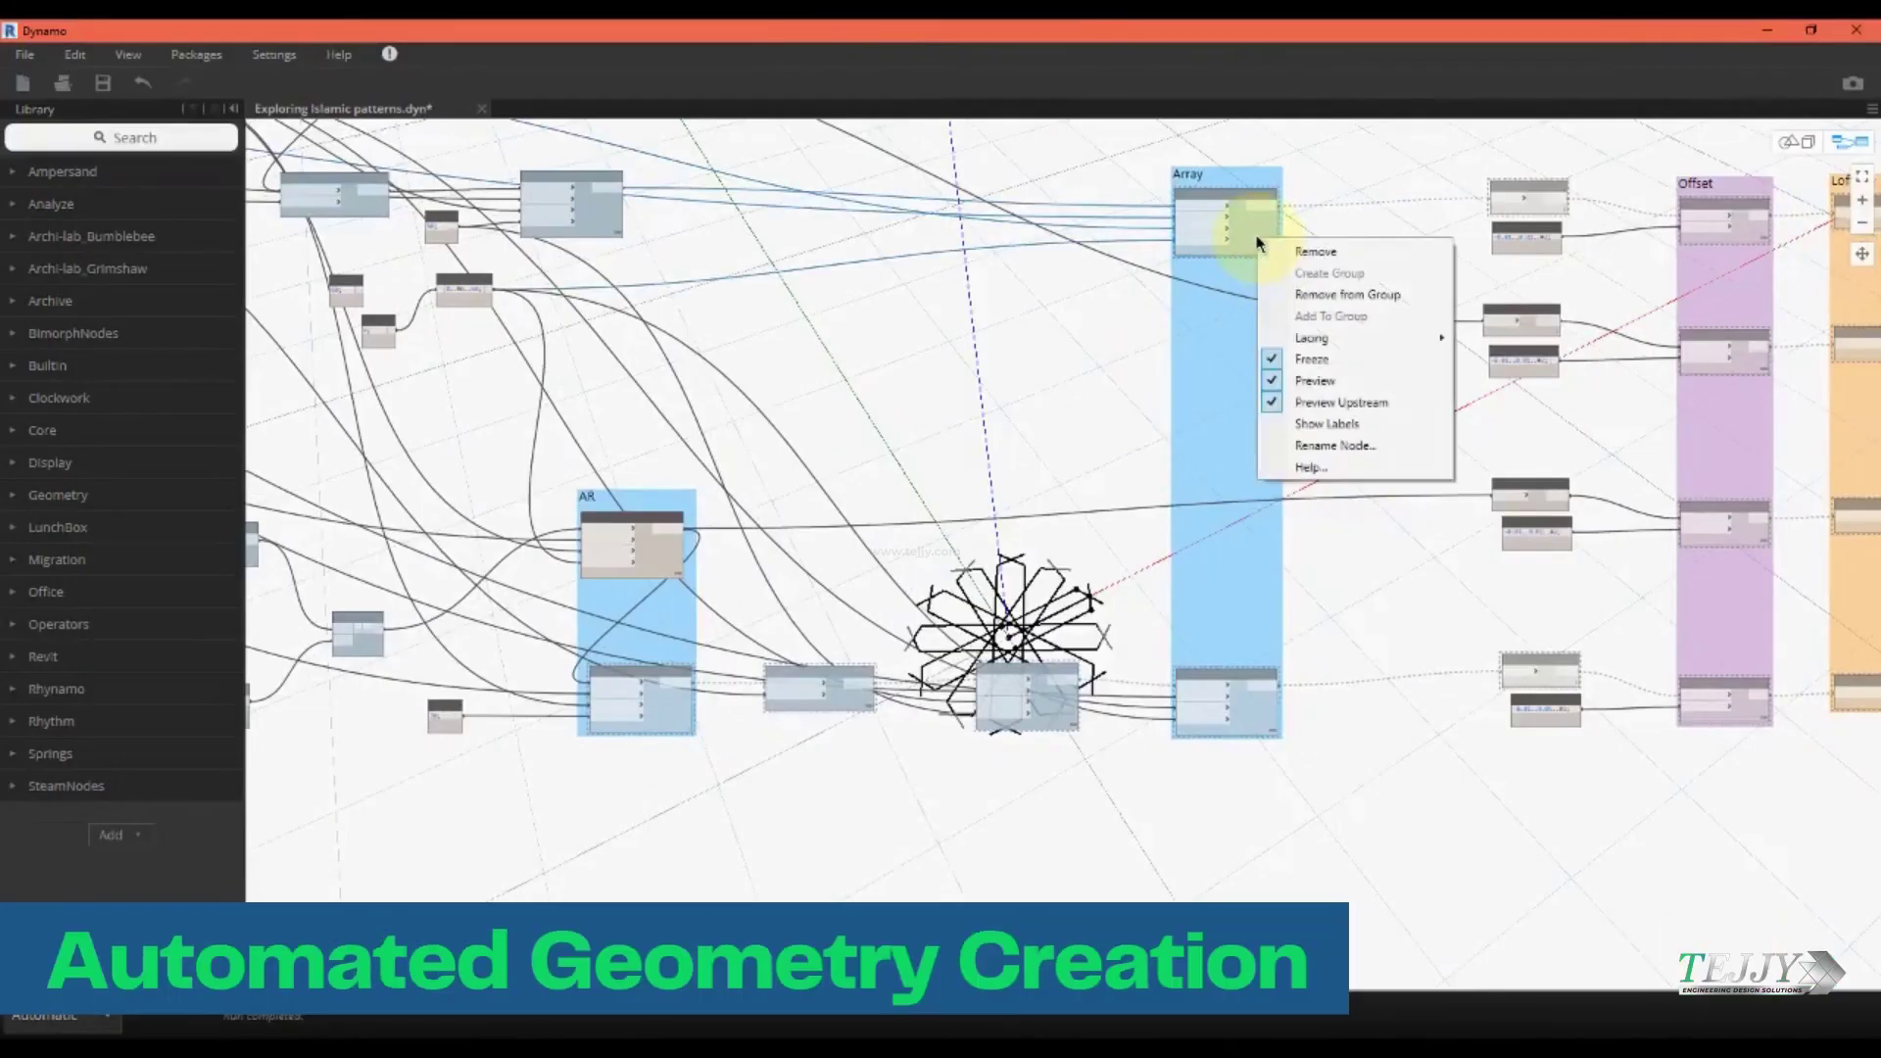
click(1325, 365)
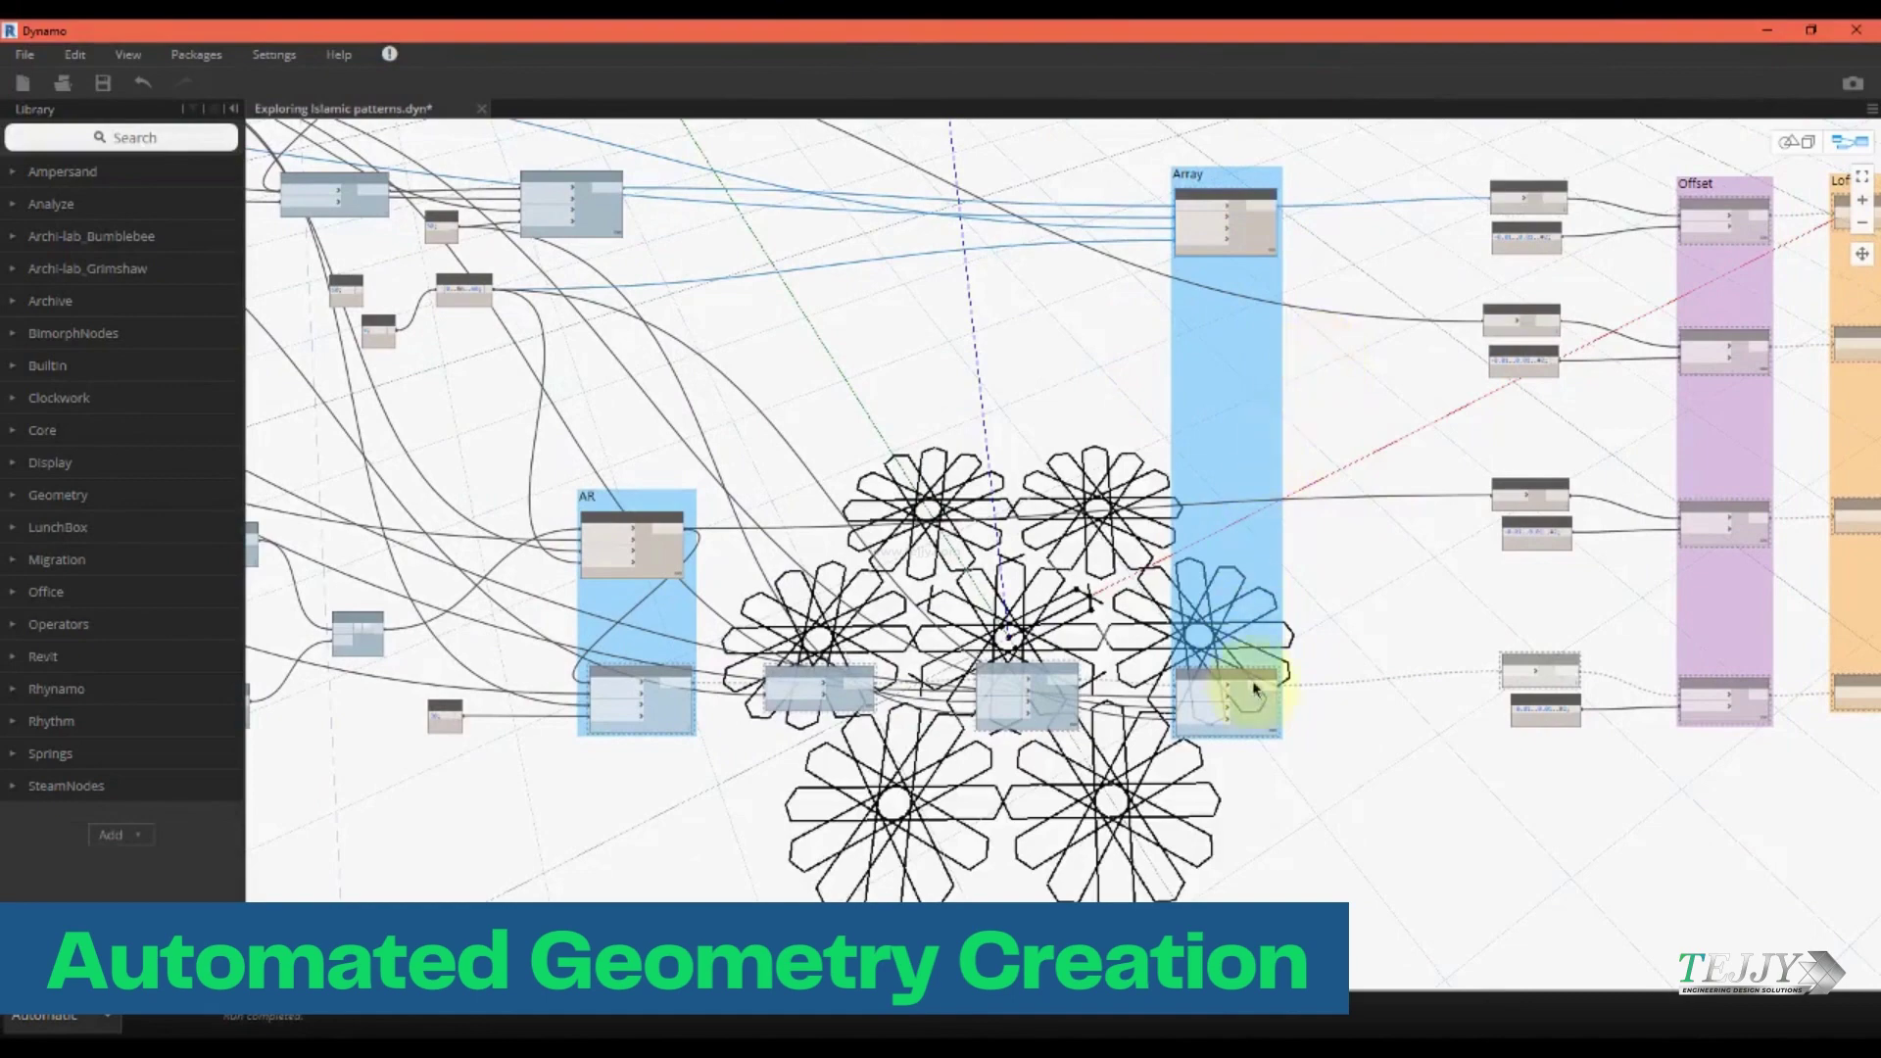
right_click(1251, 717)
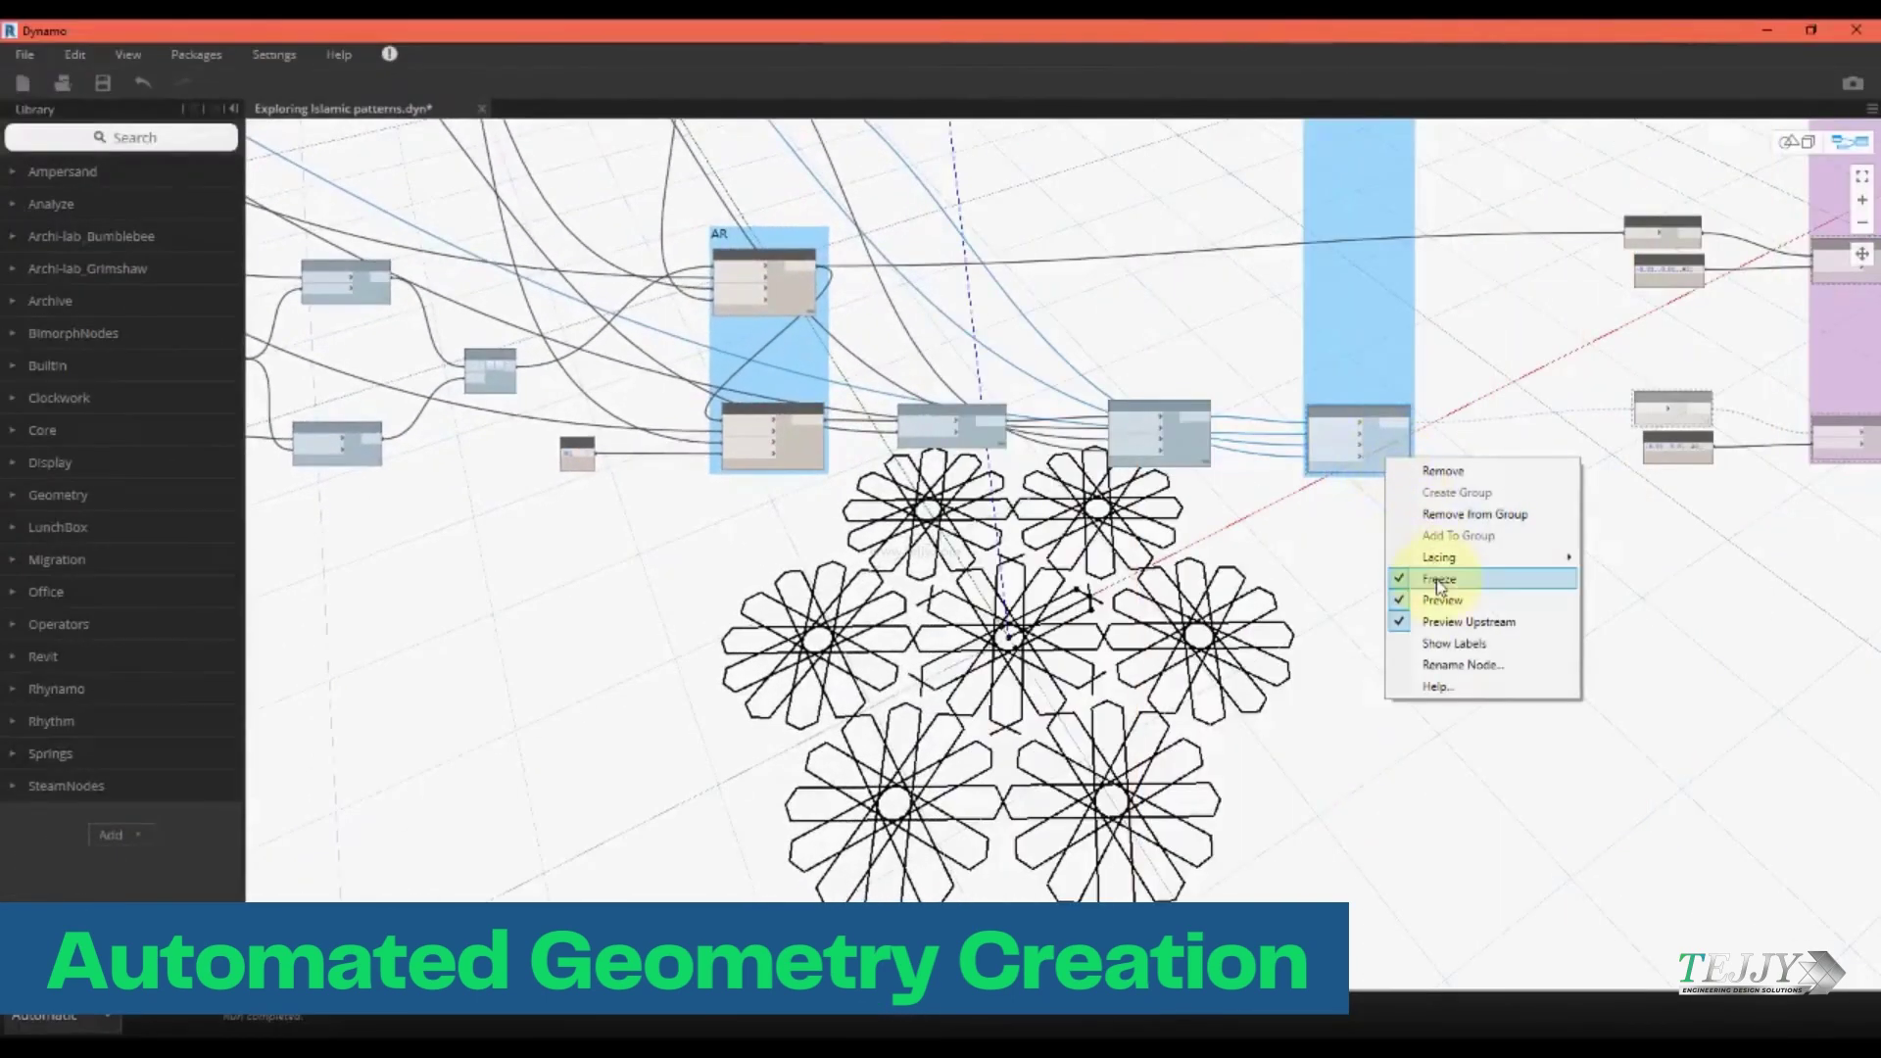
click(1438, 581)
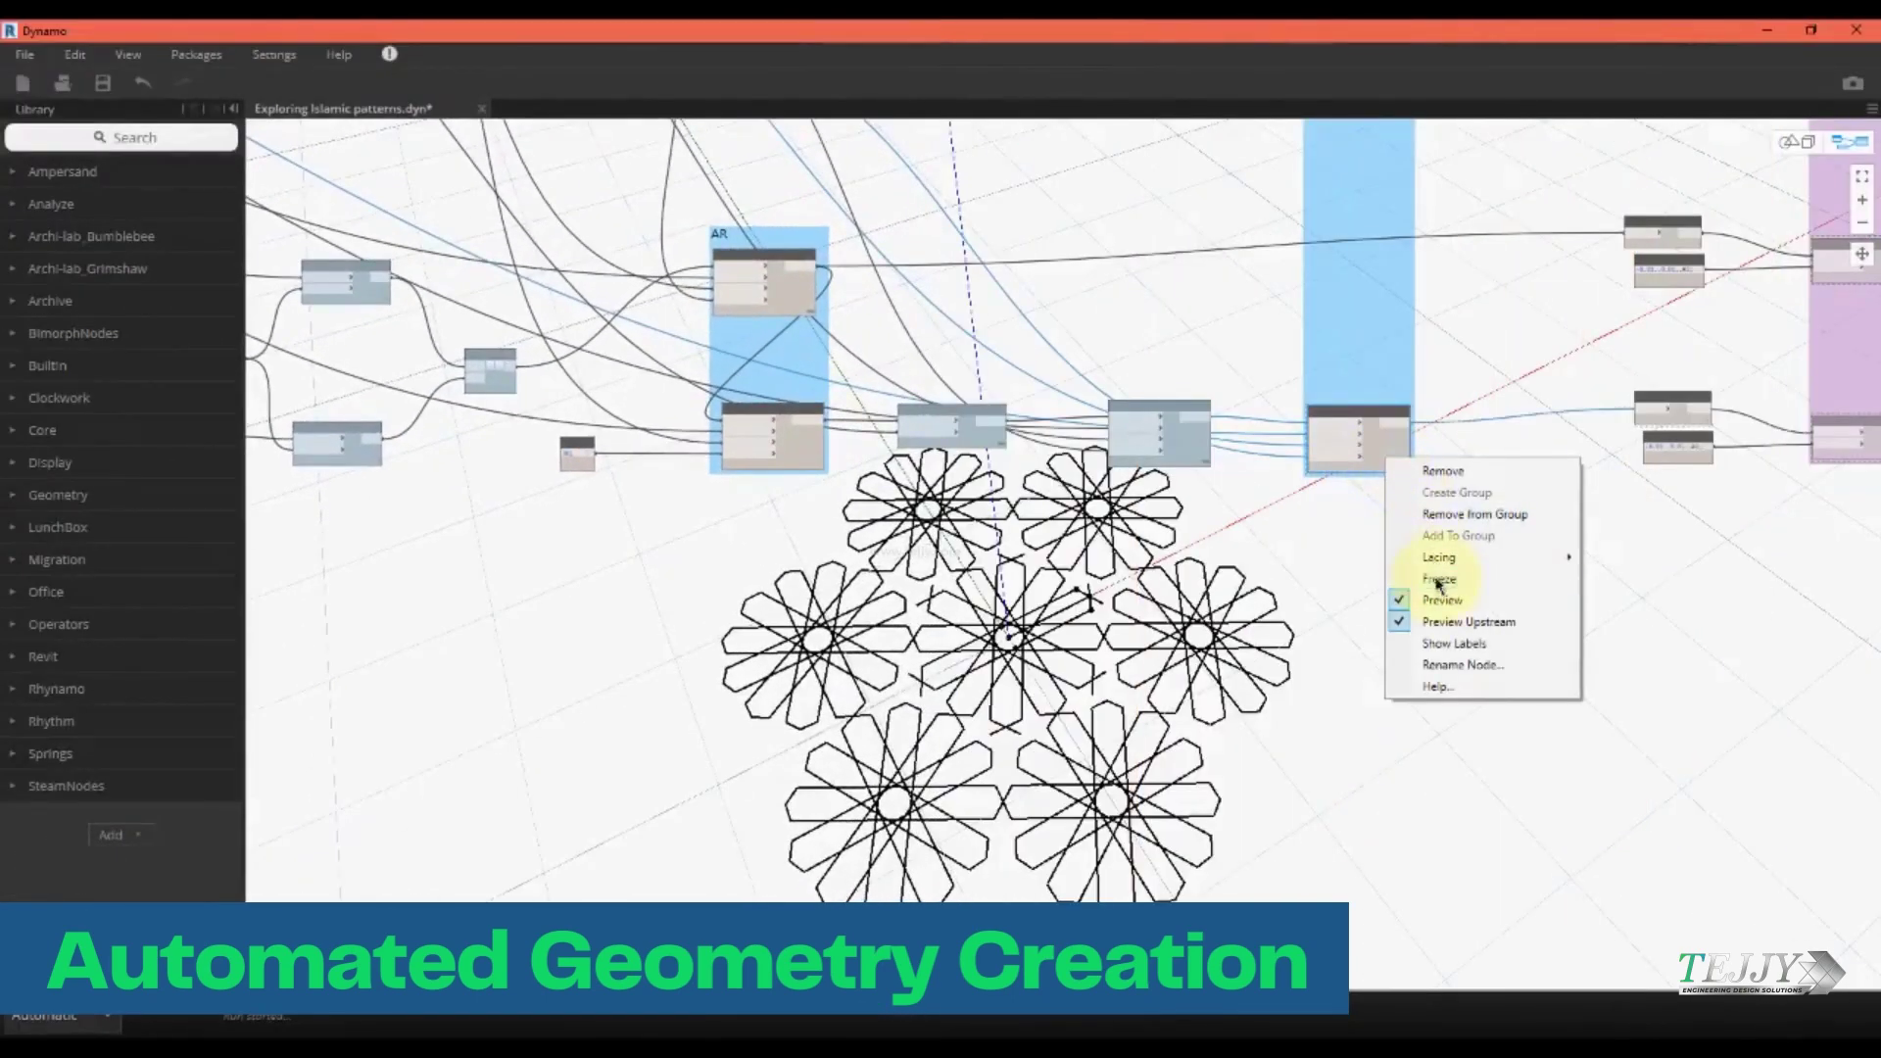
middle_drag(1441, 601, 1306, 660)
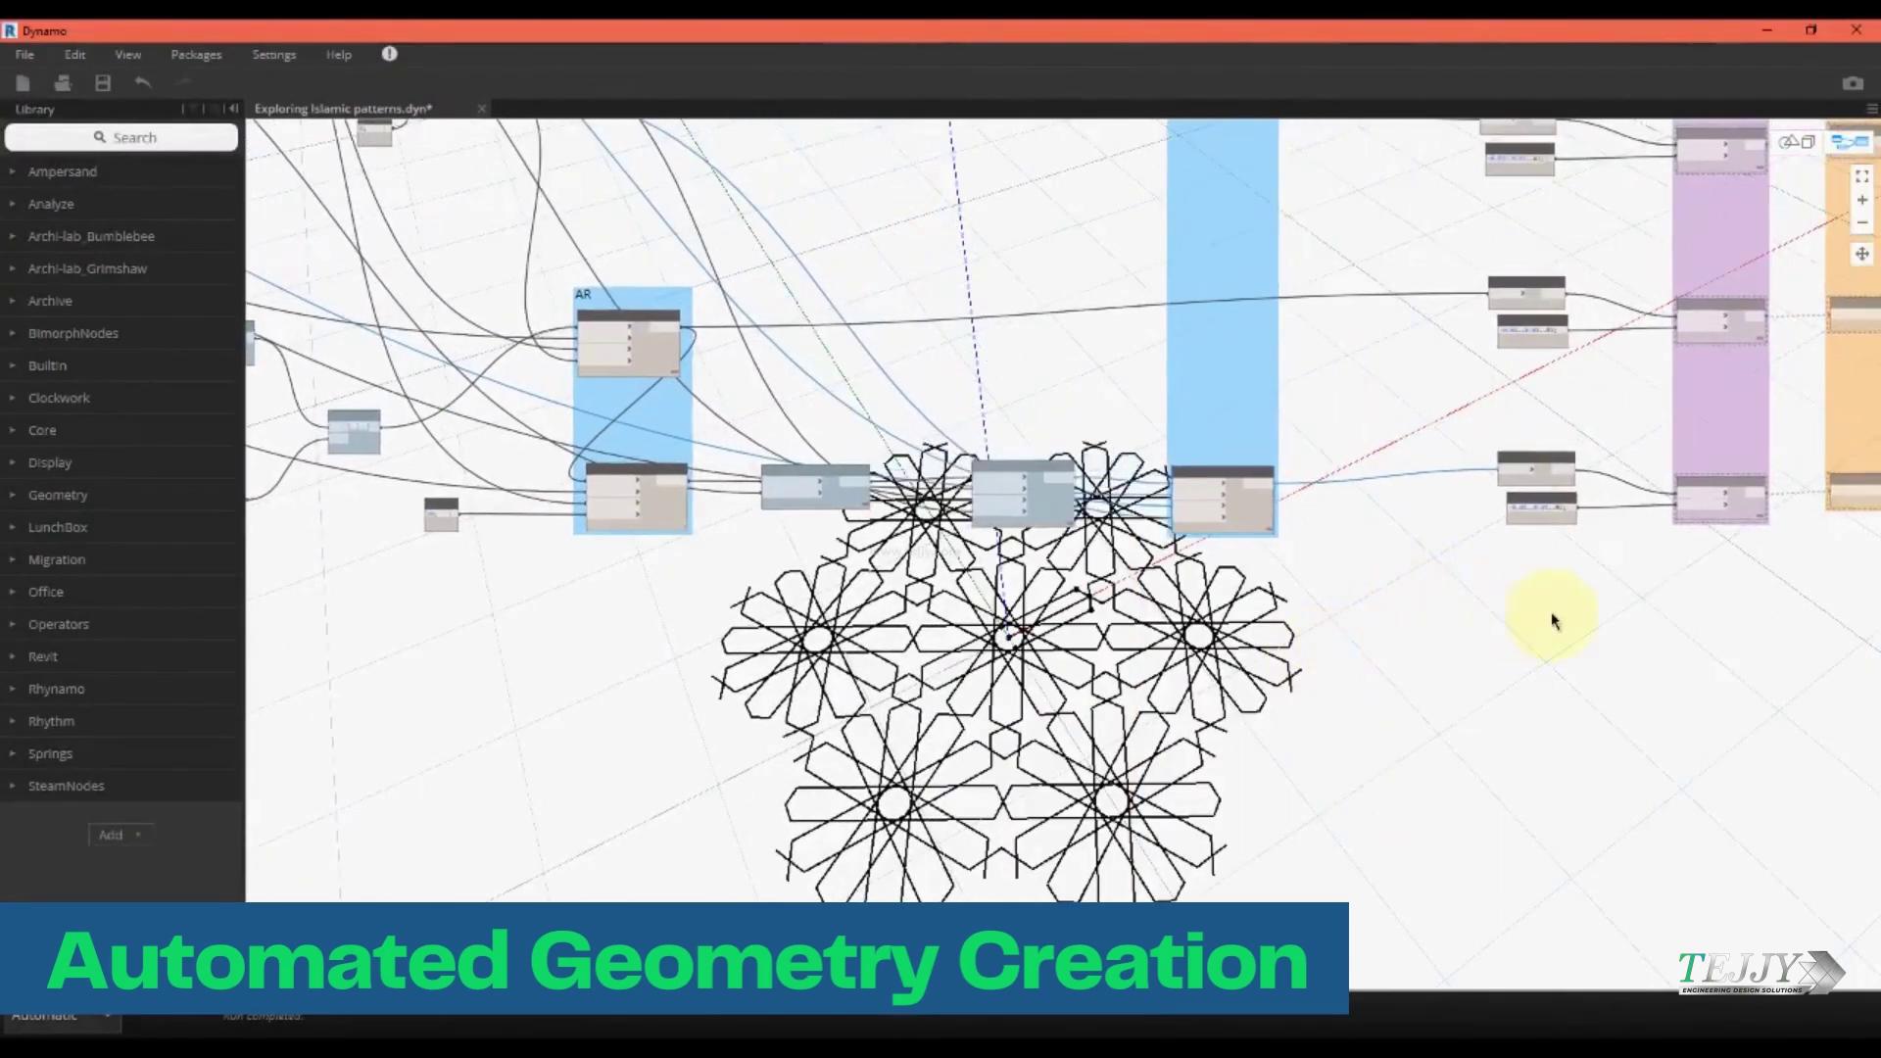
Increase the Length number slider to enlarge the arms of the star pattern.
middle_drag(1540, 629, 1350, 735)
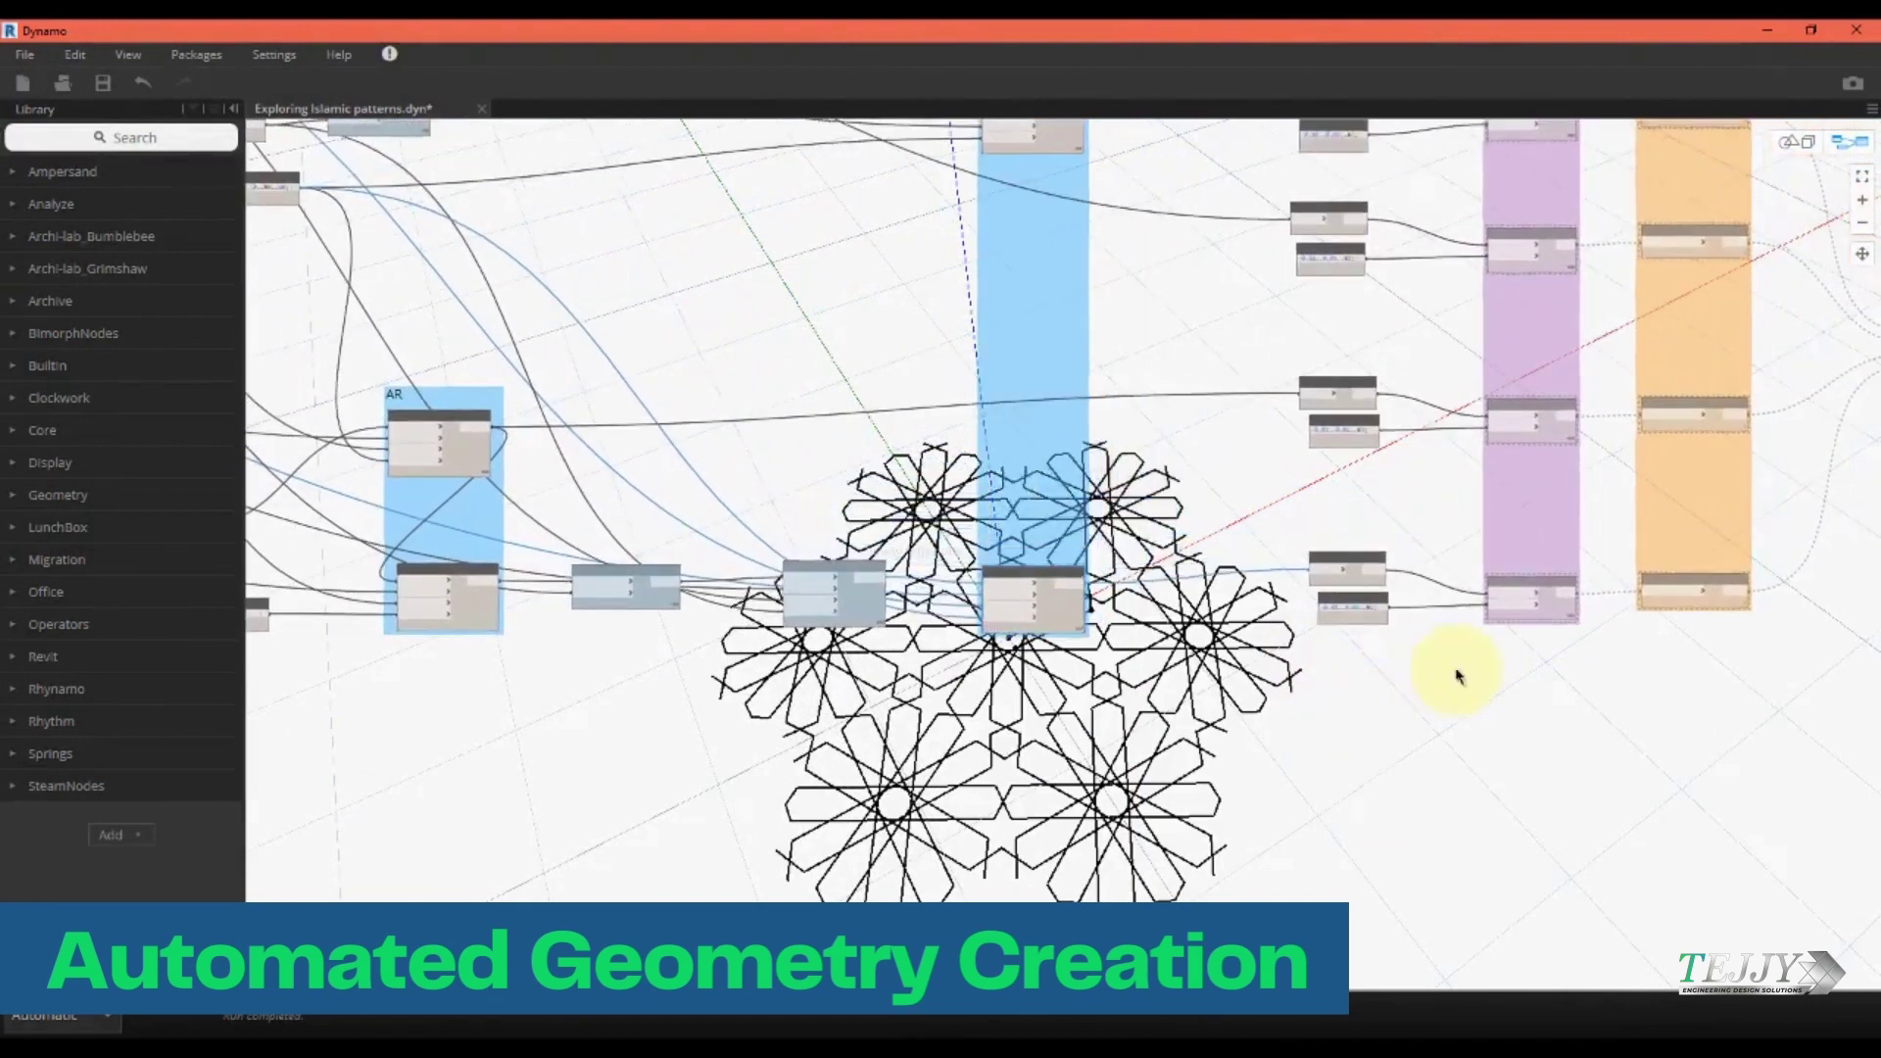
middle_drag(1440, 680, 1784, 502)
middle_drag(989, 580, 1684, 660)
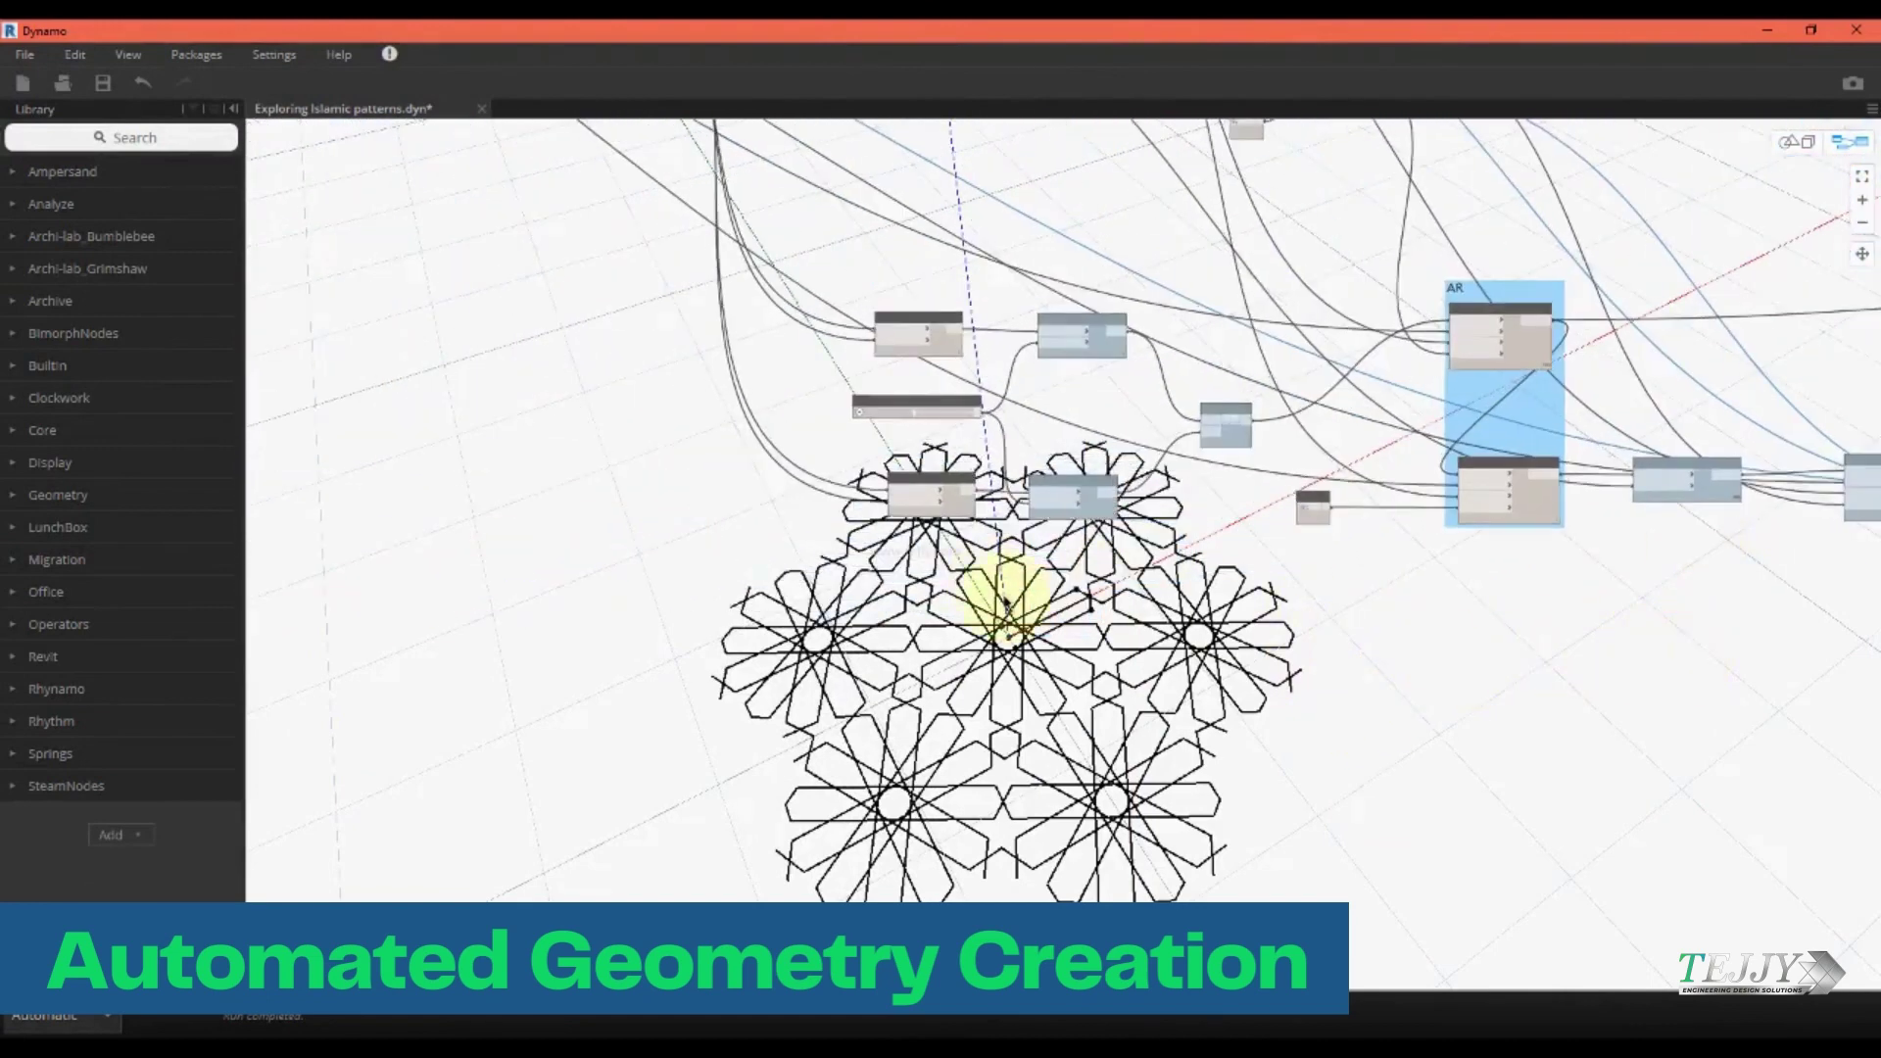
scroll(1046, 623, down, 3)
middle_drag(628, 383, 1176, 525)
scroll(935, 397, up, 6)
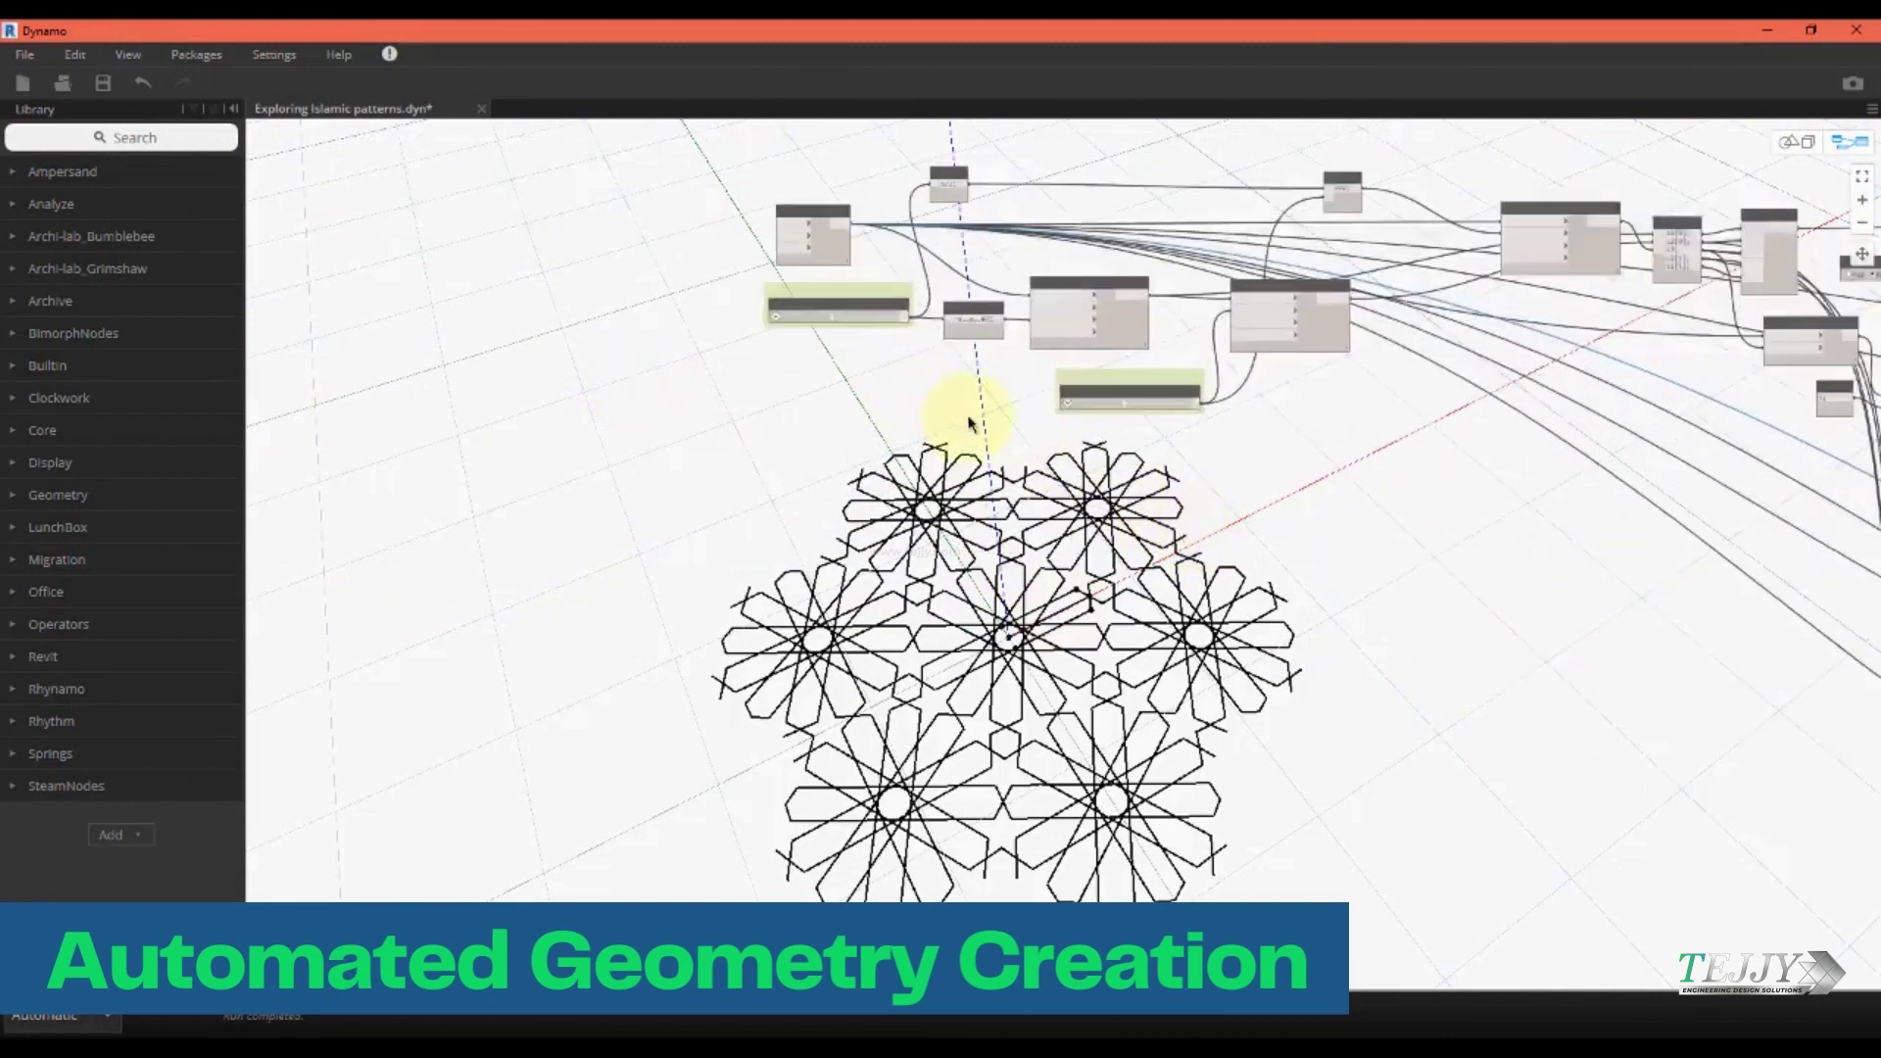
middle_drag(1386, 497, 1255, 419)
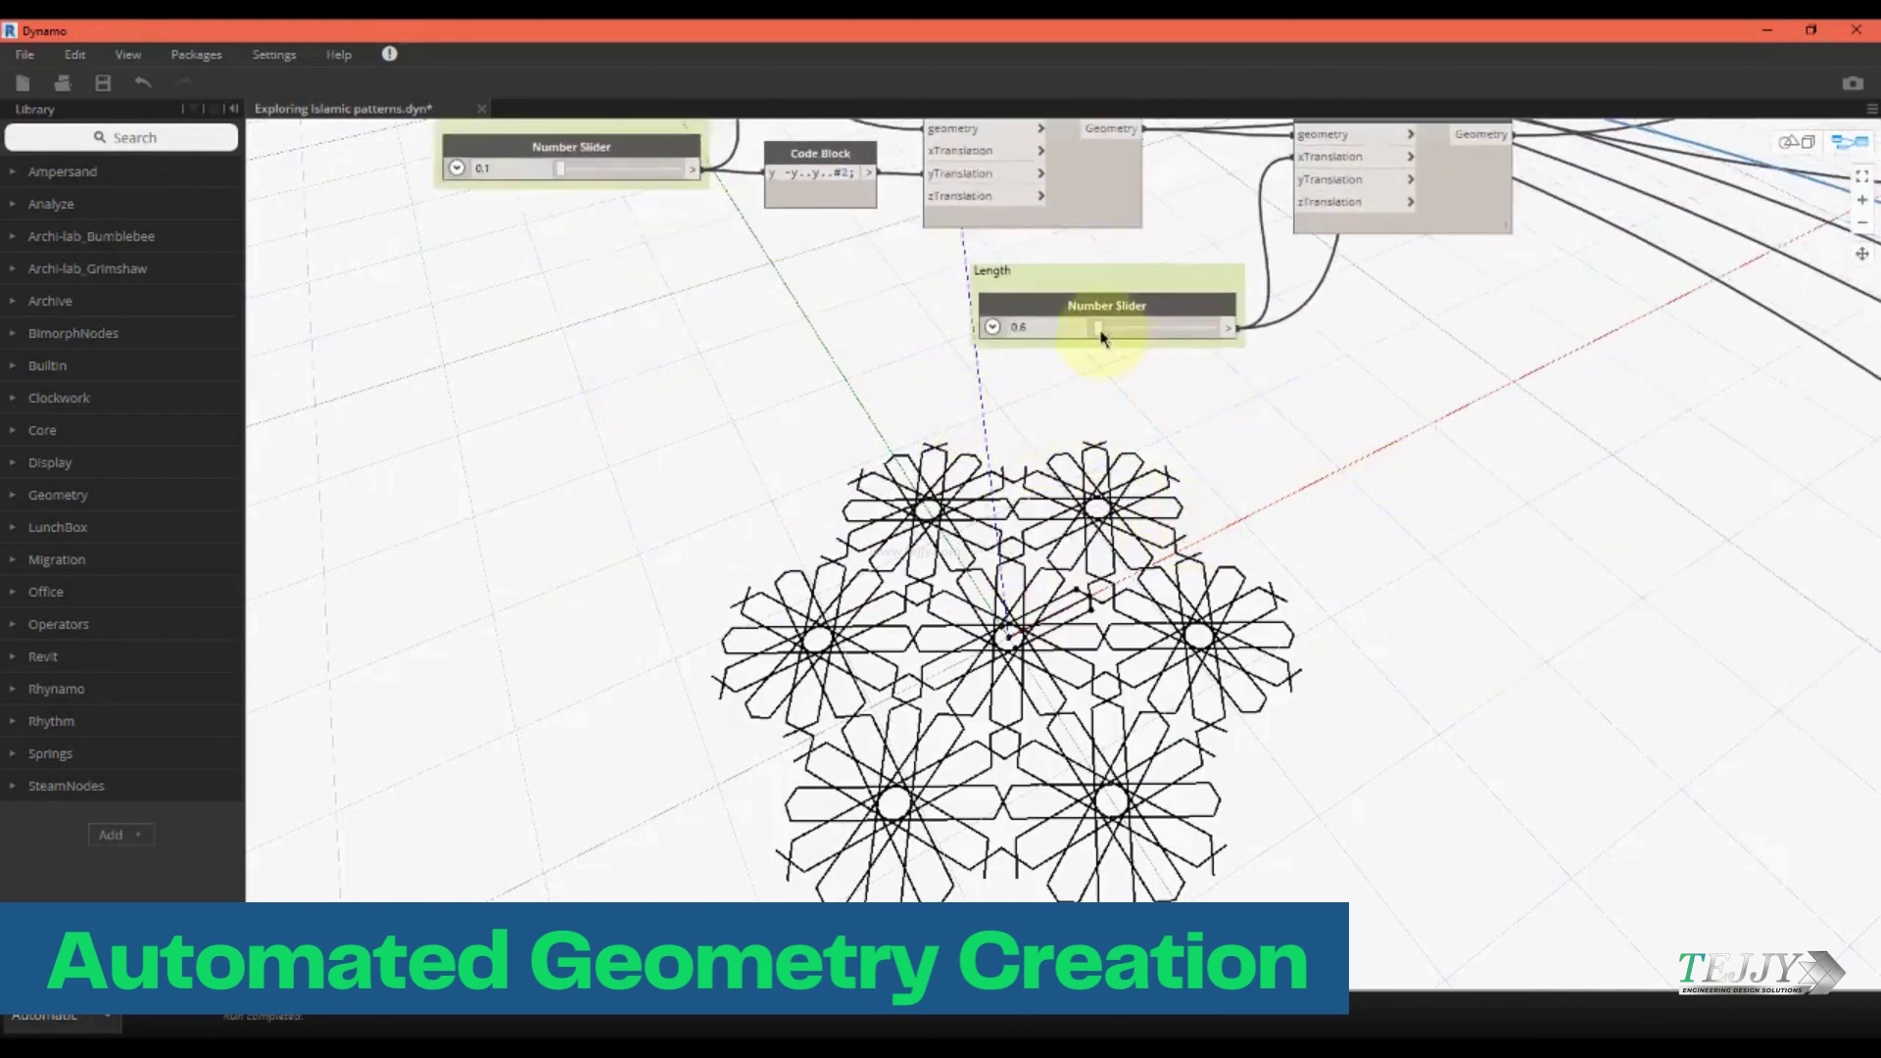
drag(1101, 327, 1104, 341)
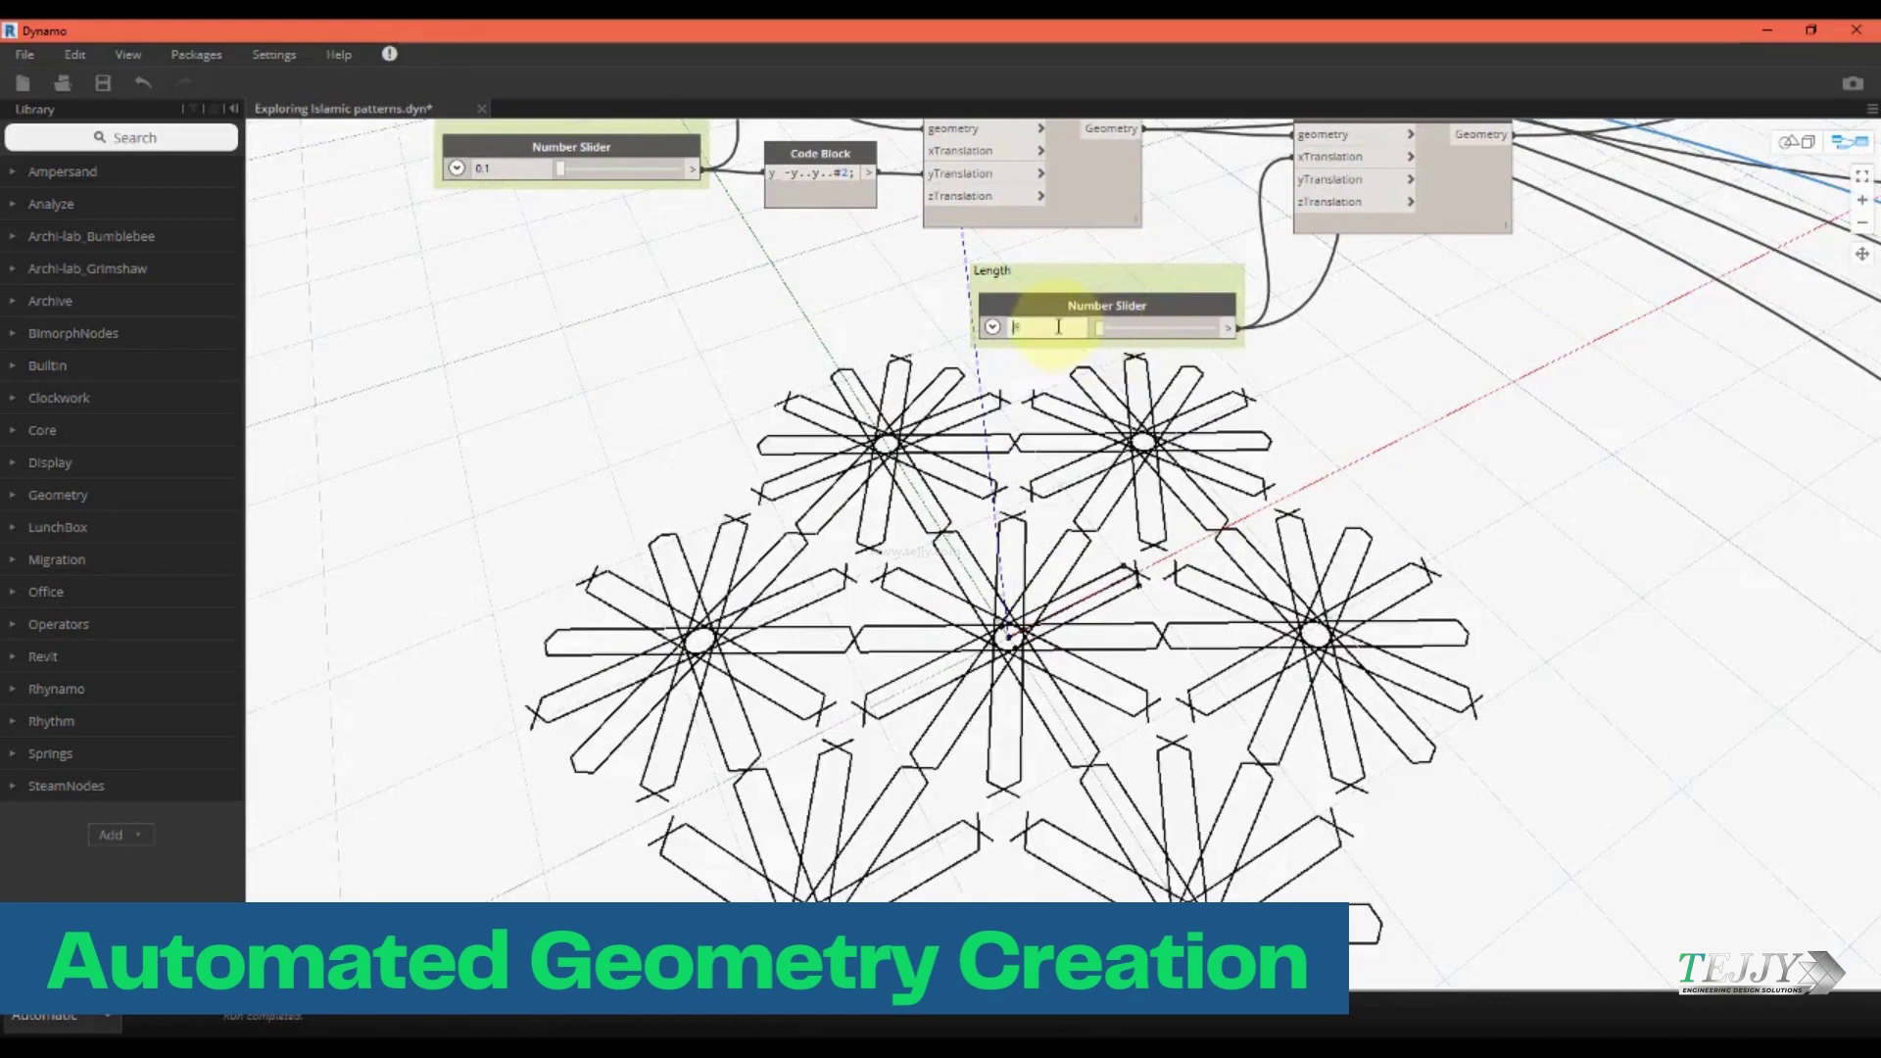
middle_drag(827, 328, 973, 353)
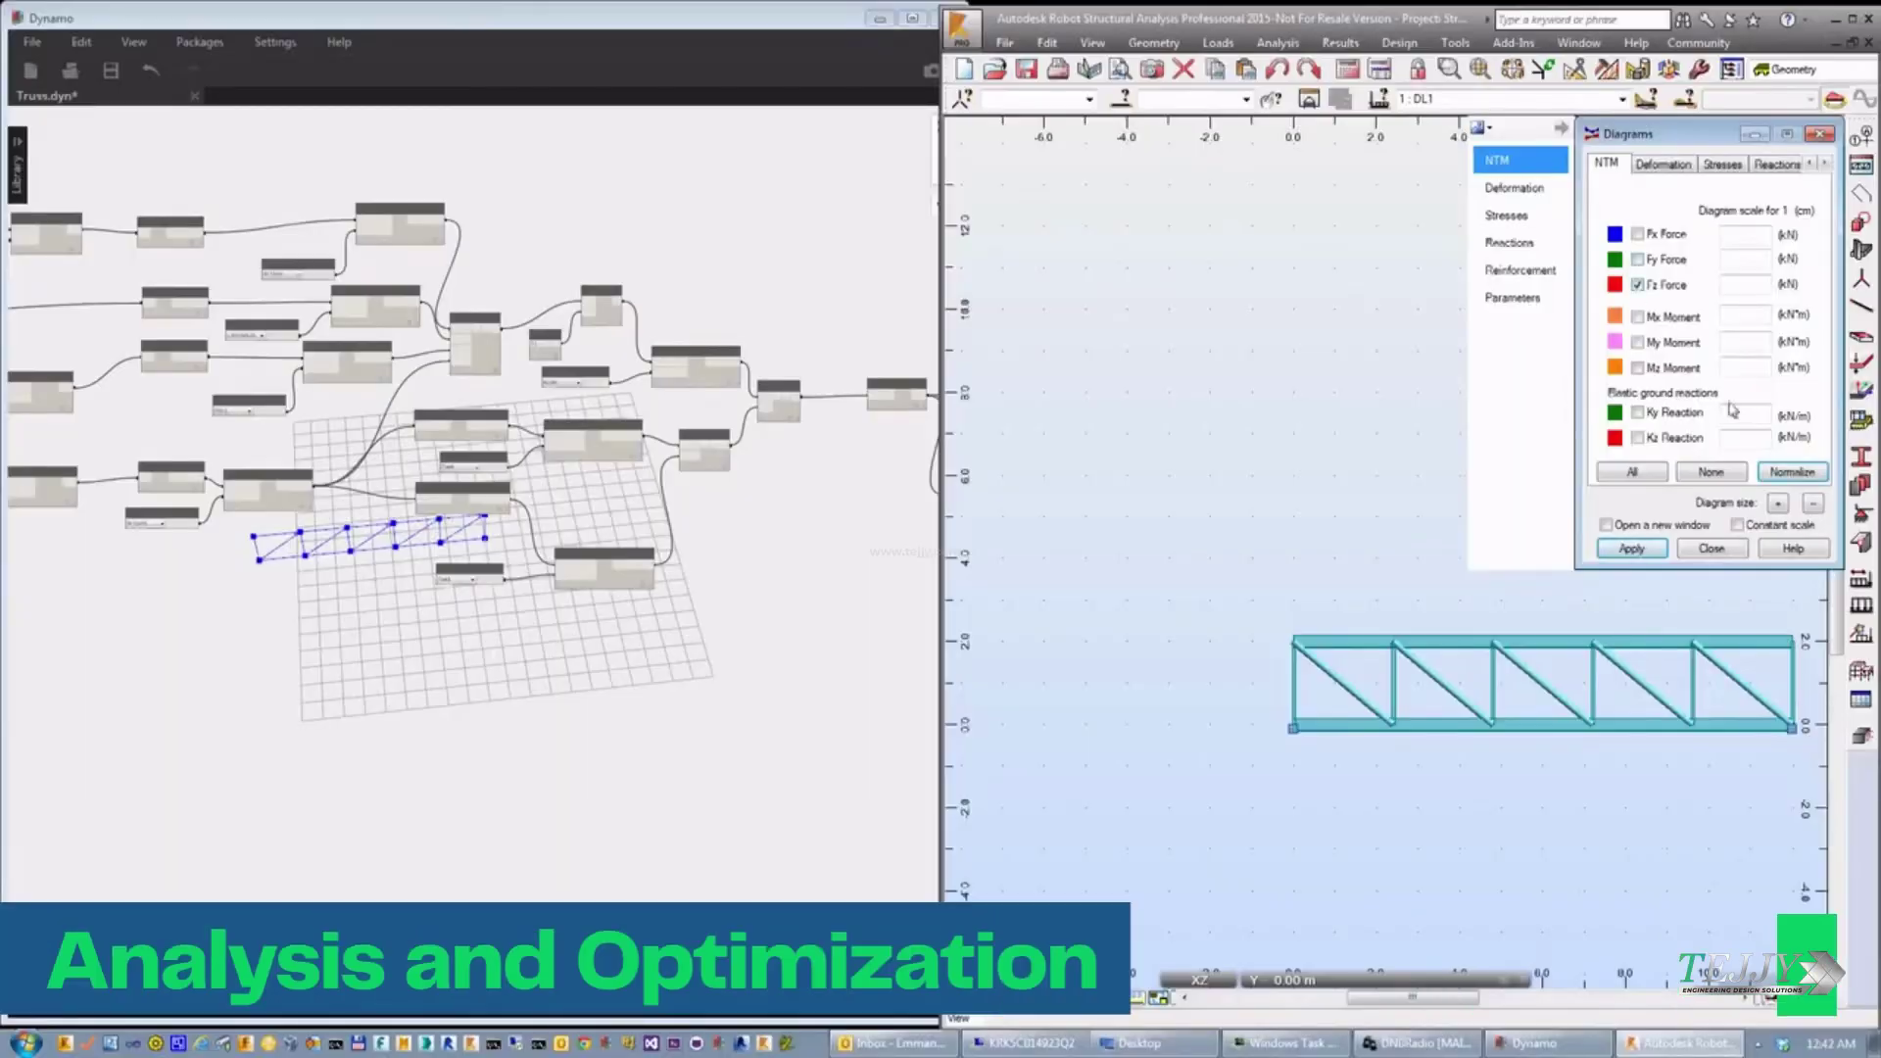
In Robot Structural Analysis, normalize the Fz force diagram, apply it to the truss and close the diagram settings.
click(1792, 471)
click(1631, 549)
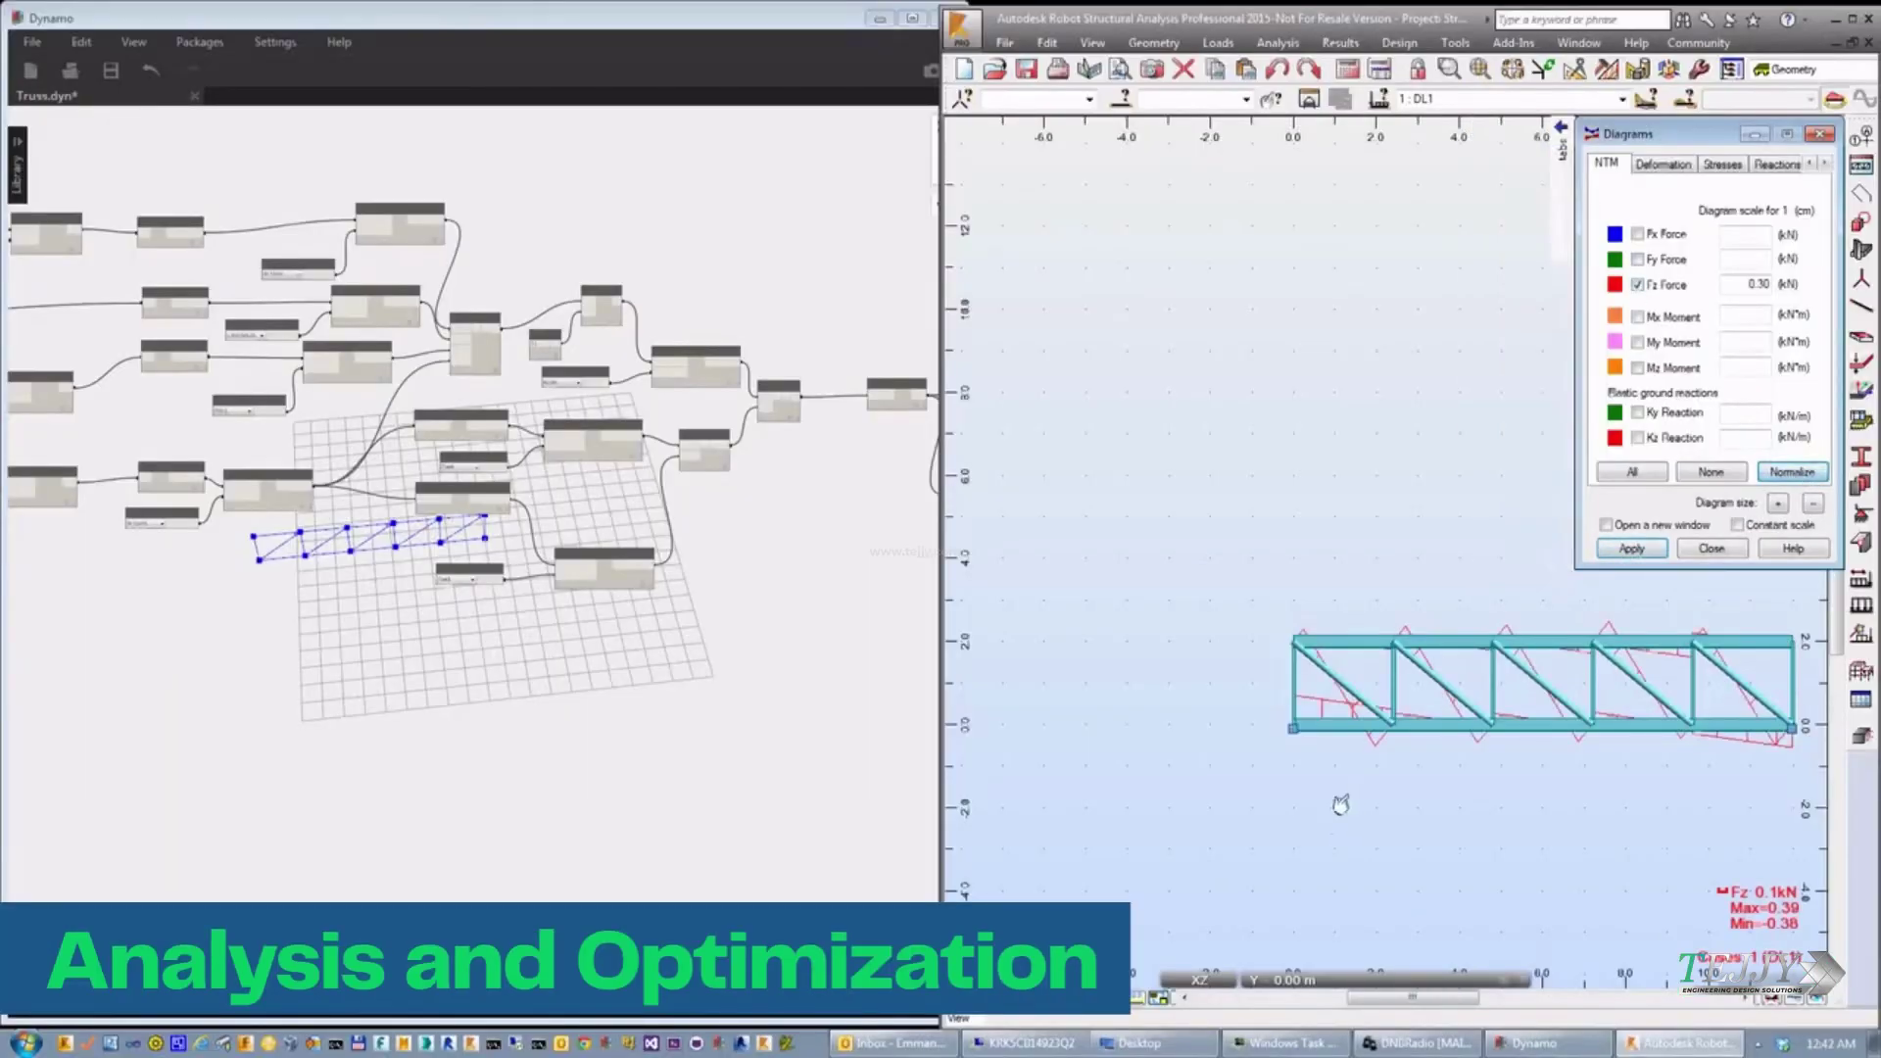
middle_drag(1604, 843, 1604, 843)
click(1712, 550)
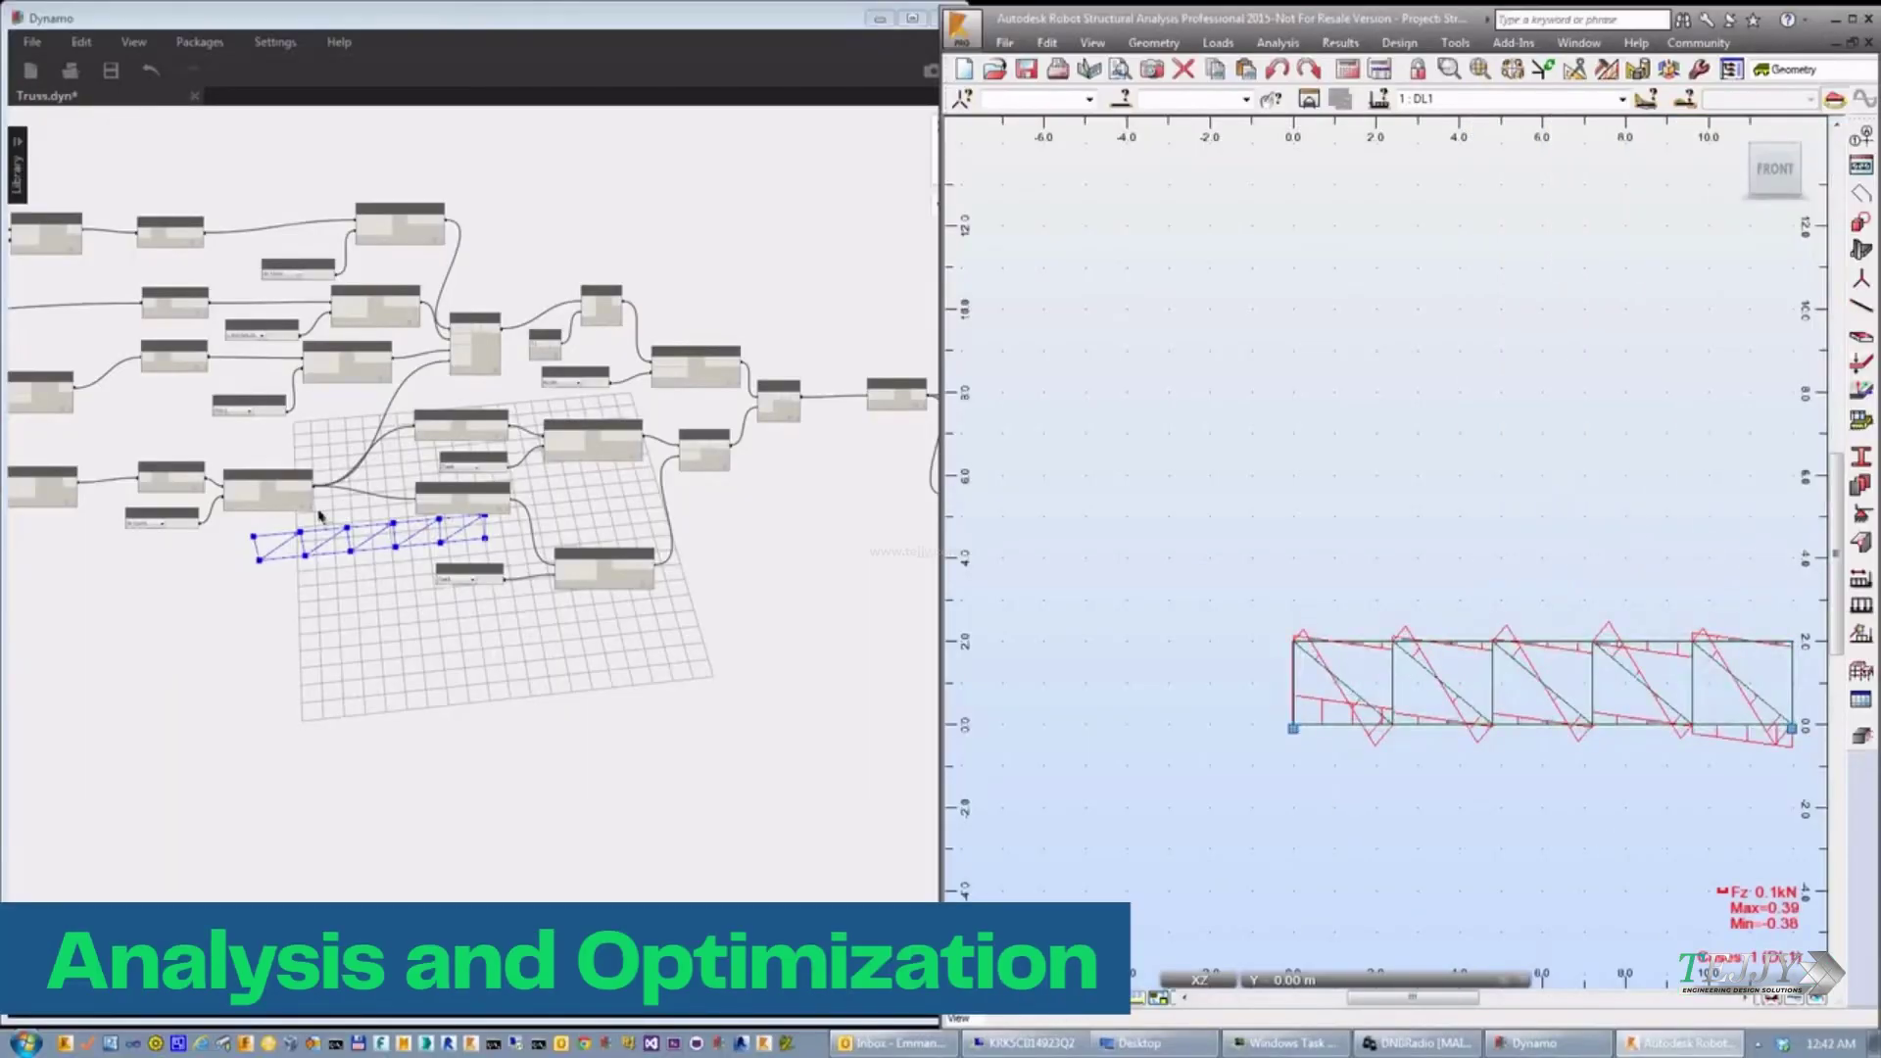
Switch to Dynamo and set the first double slider of the truss graph to 8 and the Number node to 4.
click(769, 274)
middle_drag(190, 670, 978, 726)
scroll(639, 555, up, 3)
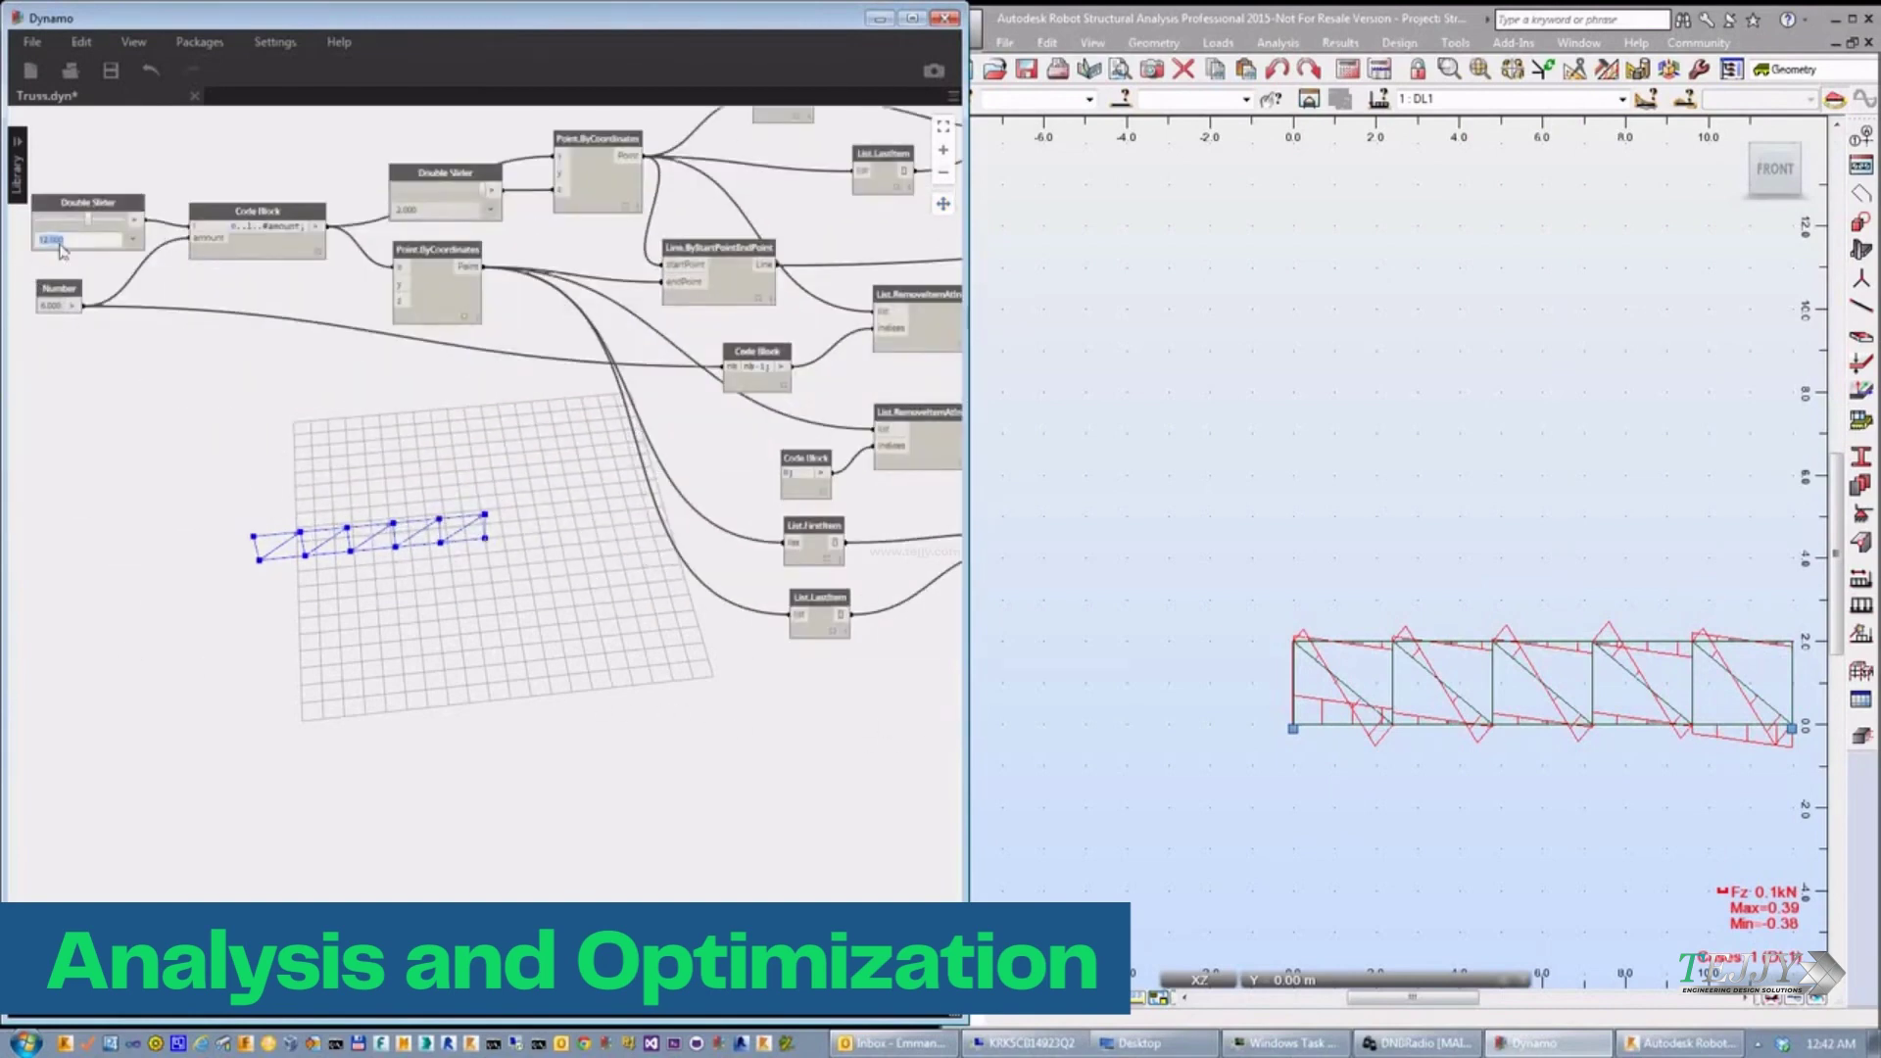
text(8)
key(Return)
text(4)
click(102, 468)
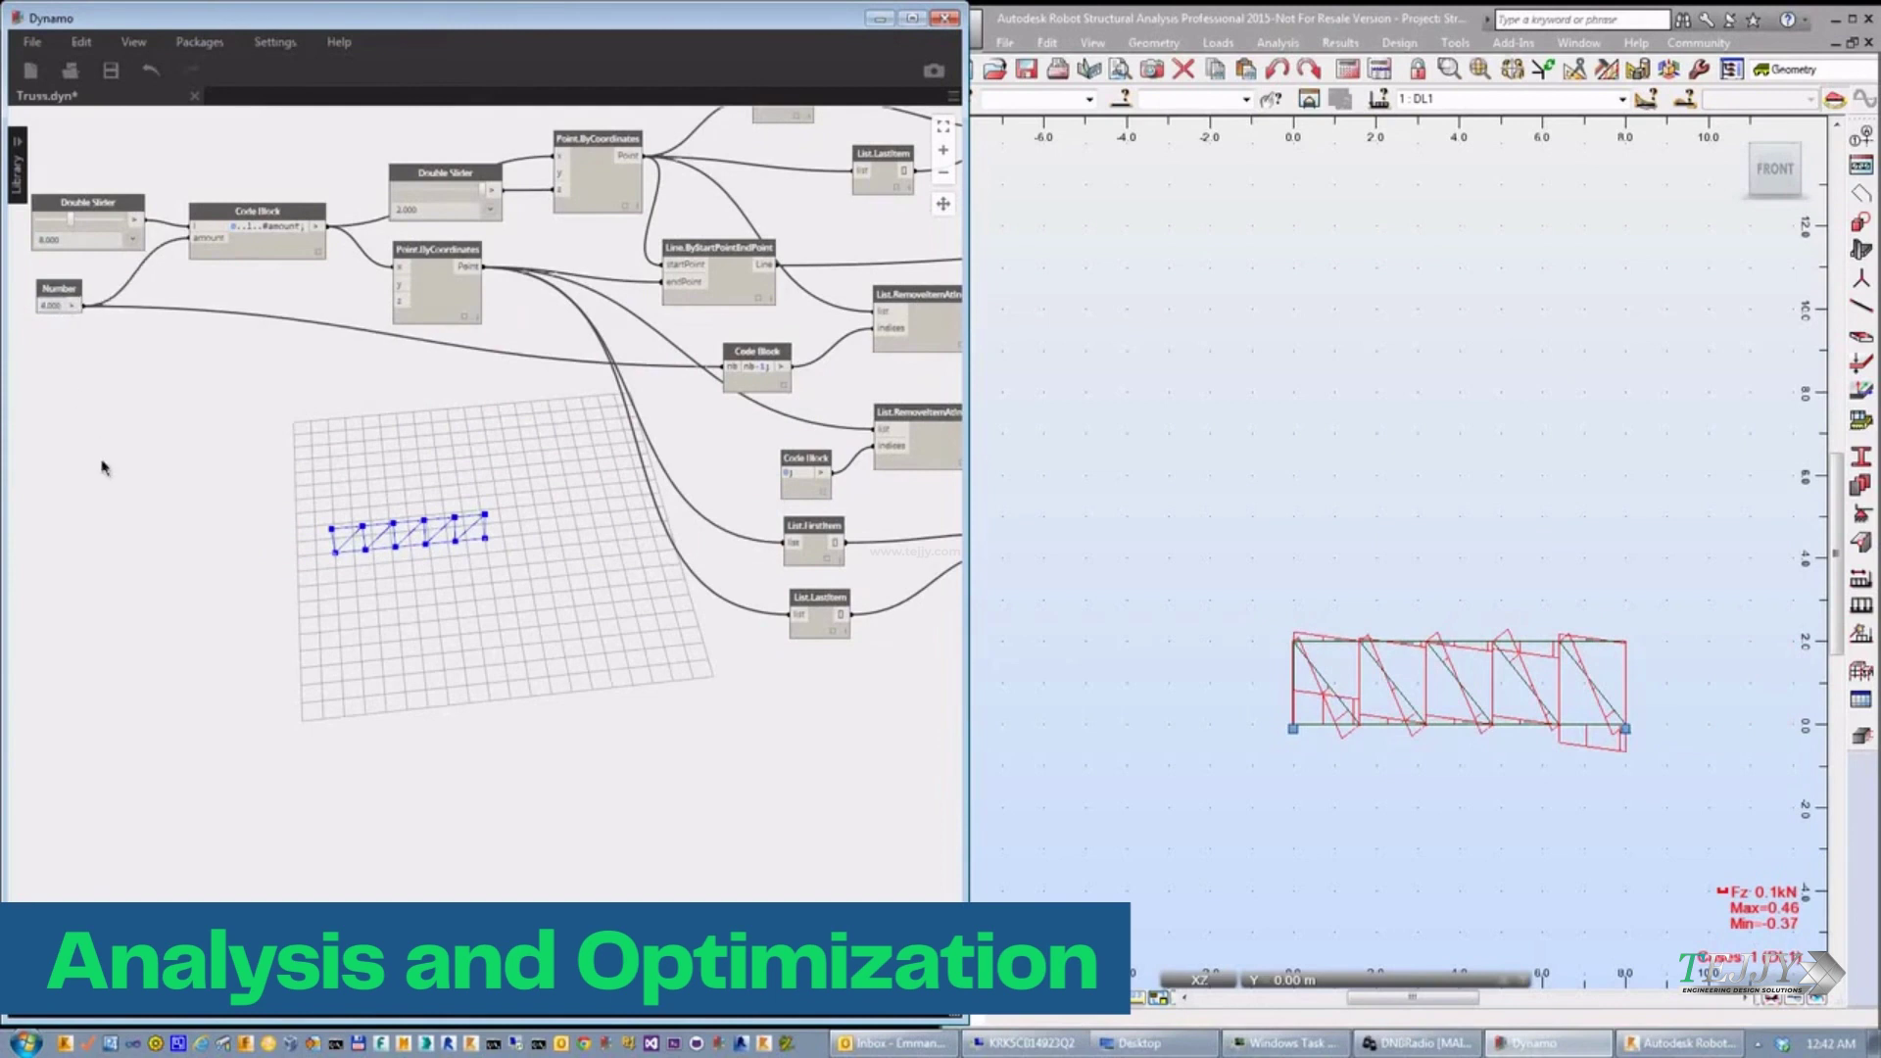
Set the first double slider of the truss graph to 12 and the second double slider to 4.
click(52, 241)
text(1)
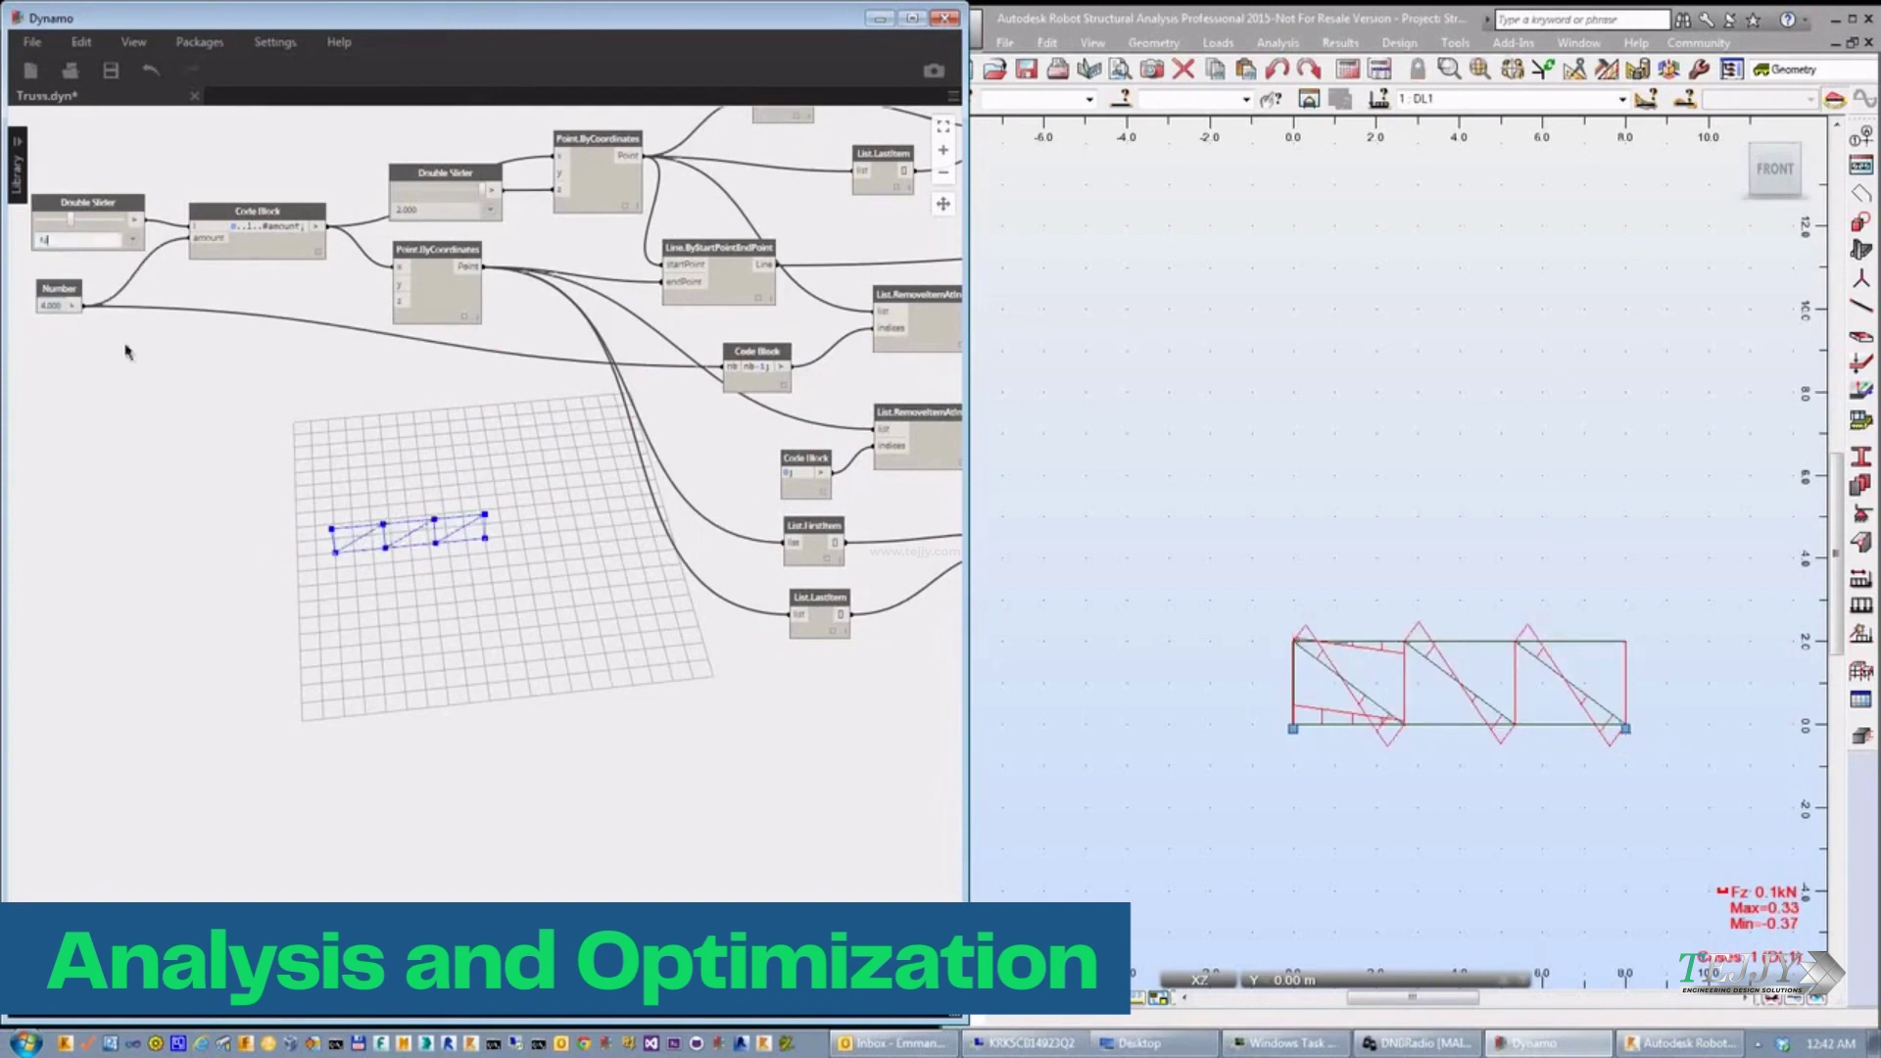
text(2)
key(Return)
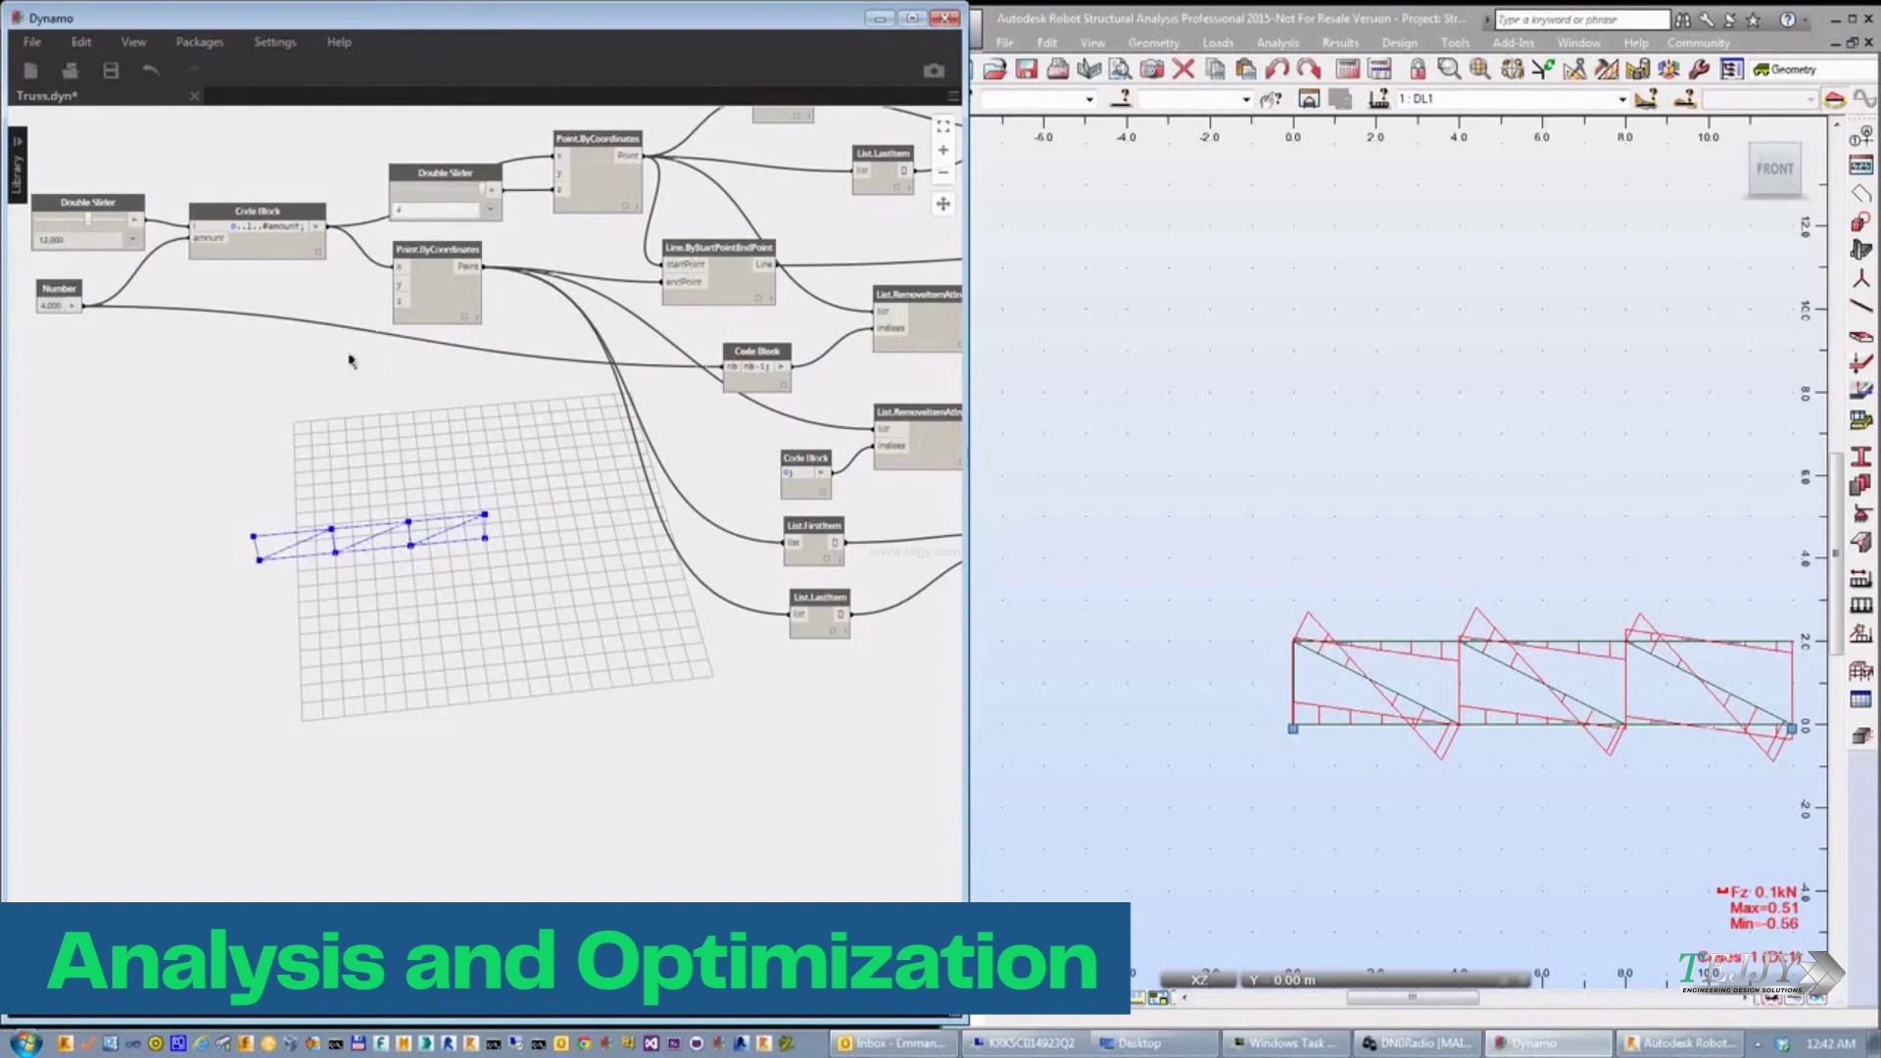
click(253, 397)
right_click(1287, 383)
click(1342, 541)
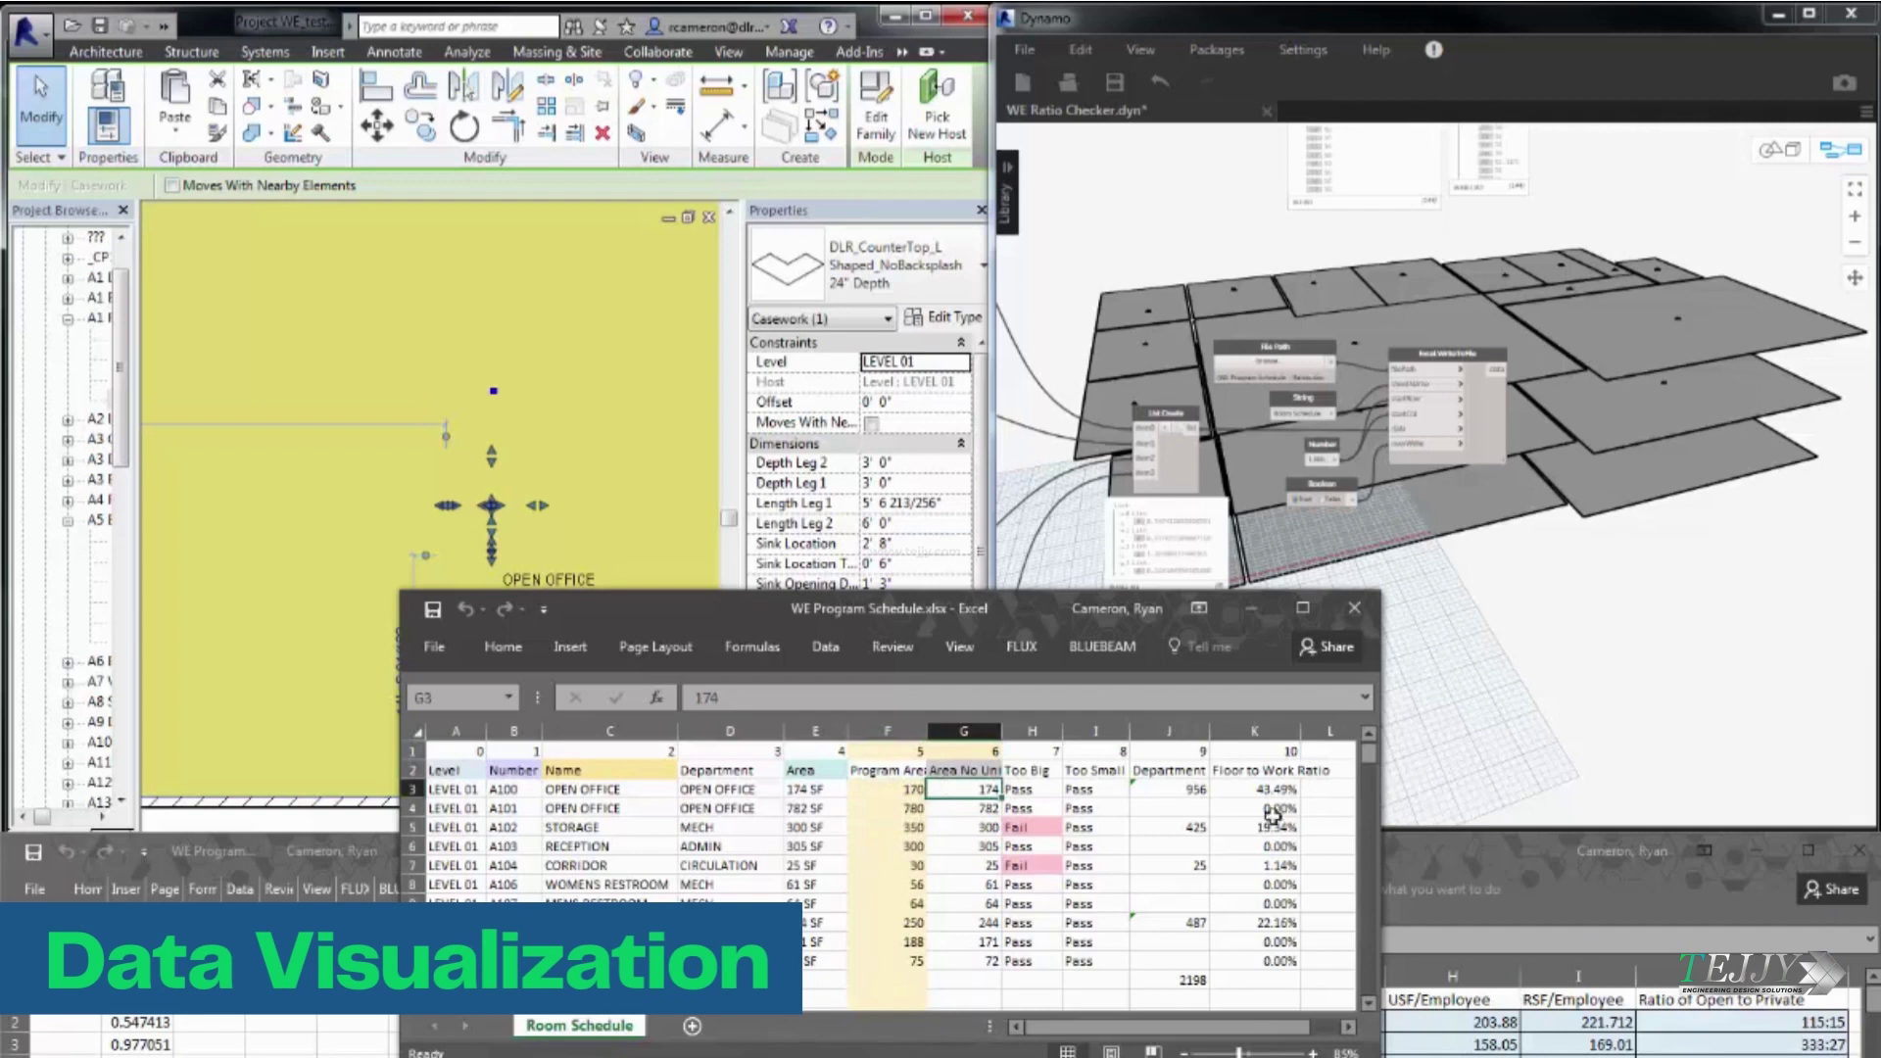
Minimize the WE Program Schedule workbook and return to the Revit floor plan.
click(1252, 608)
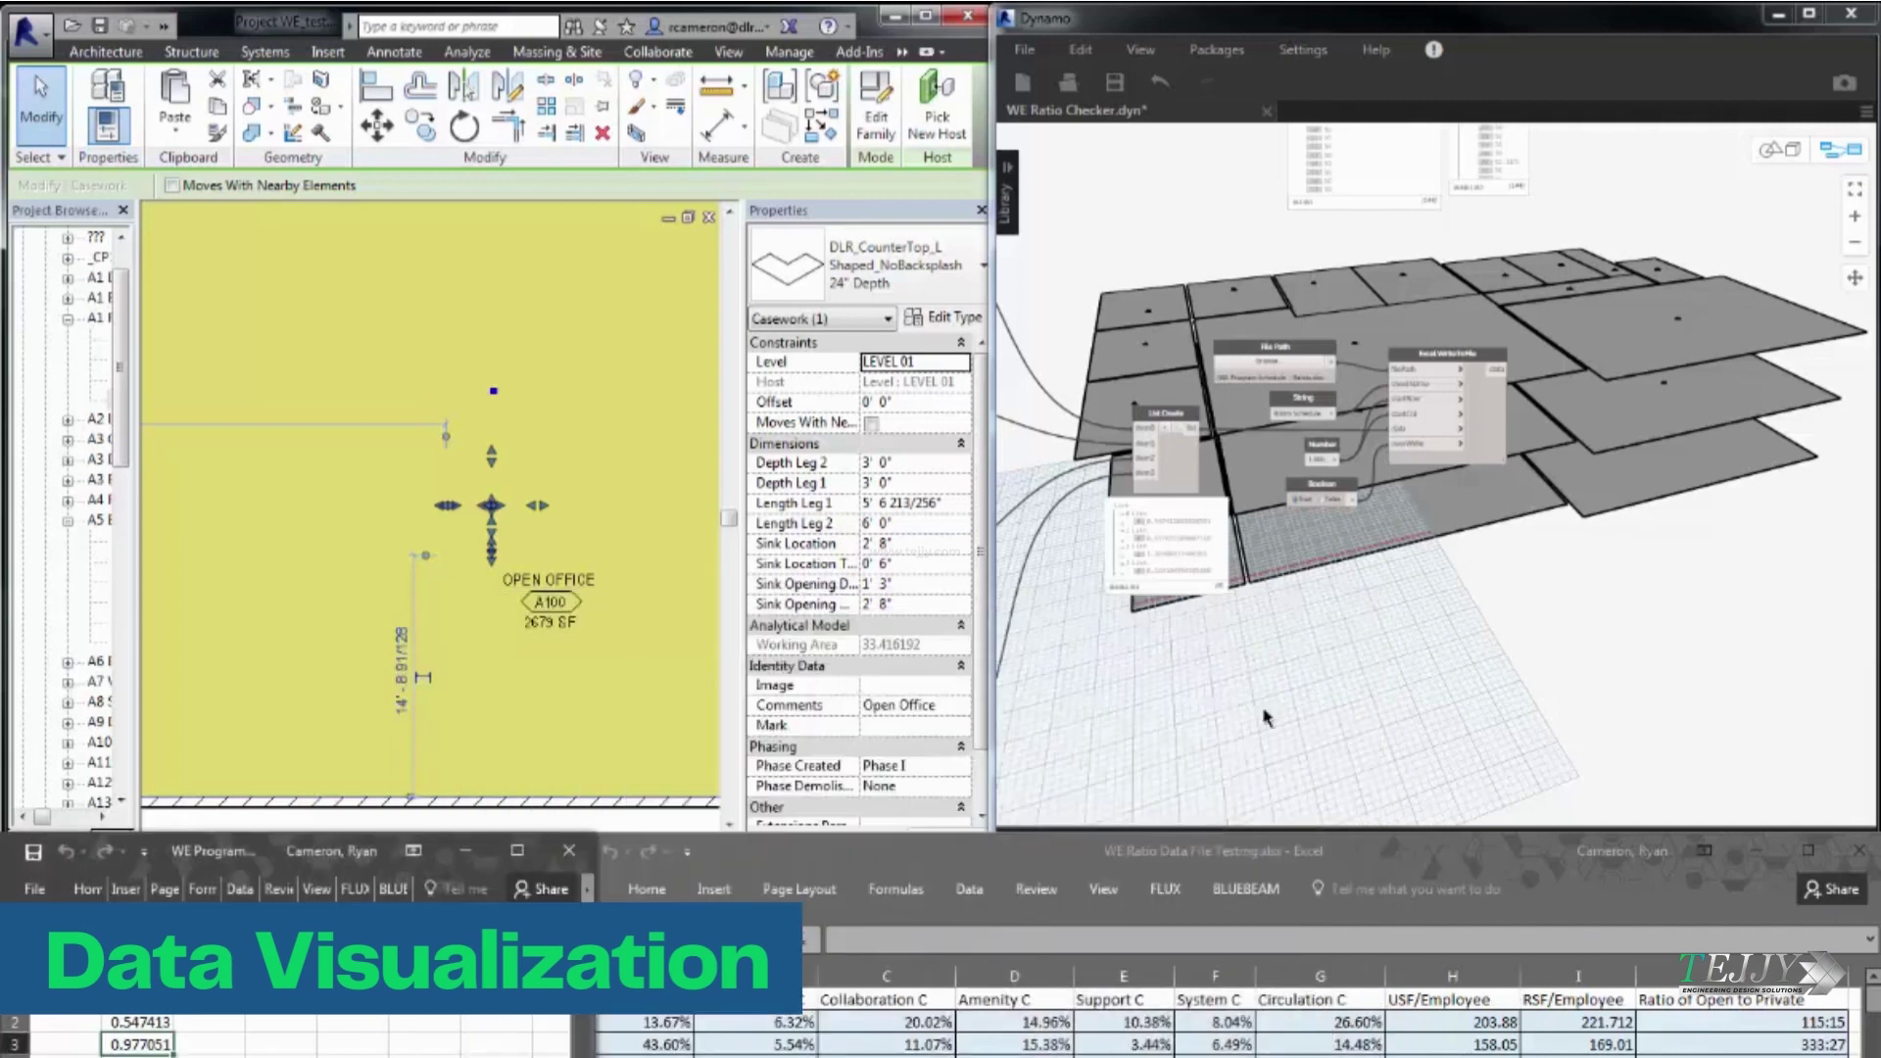
click(386, 594)
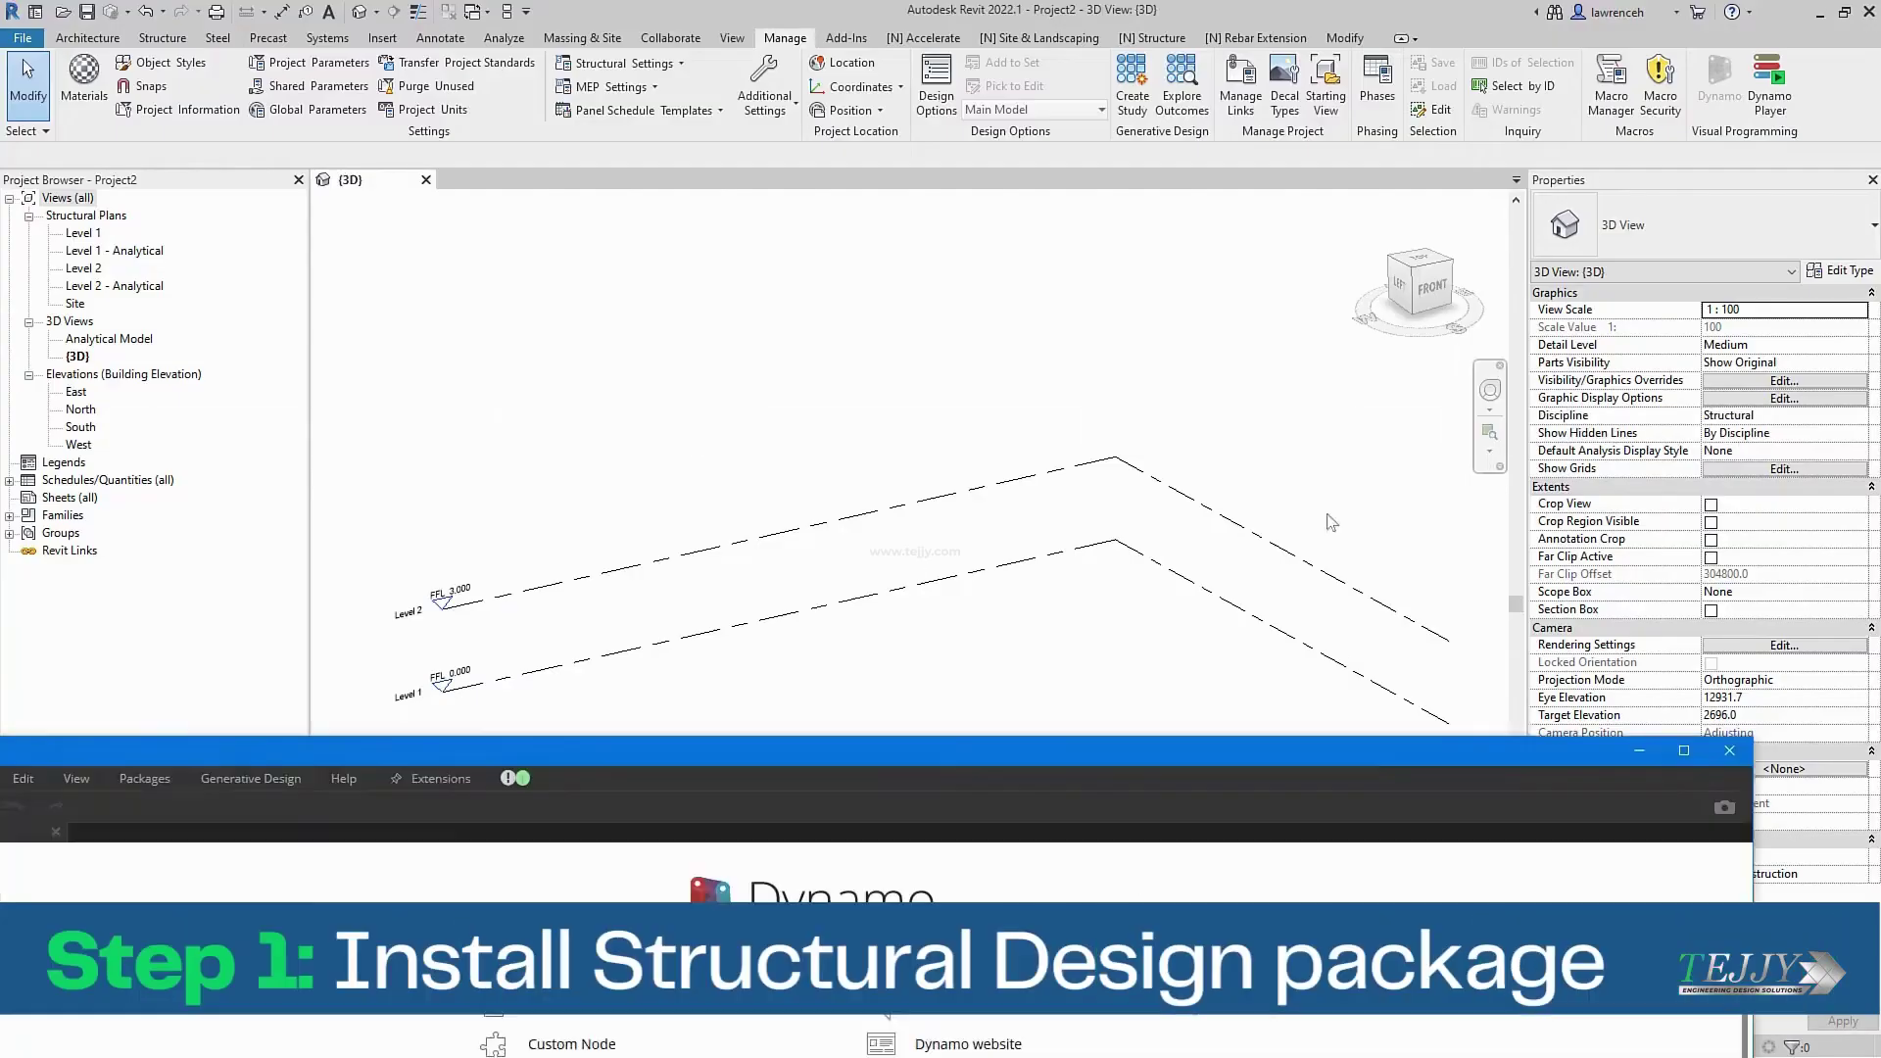
Bring up the Dynamo window from the Revit project, maximize it and create a new graph.
drag(1328, 514, 1291, 202)
drag(1242, 338, 1370, 327)
click(1750, 326)
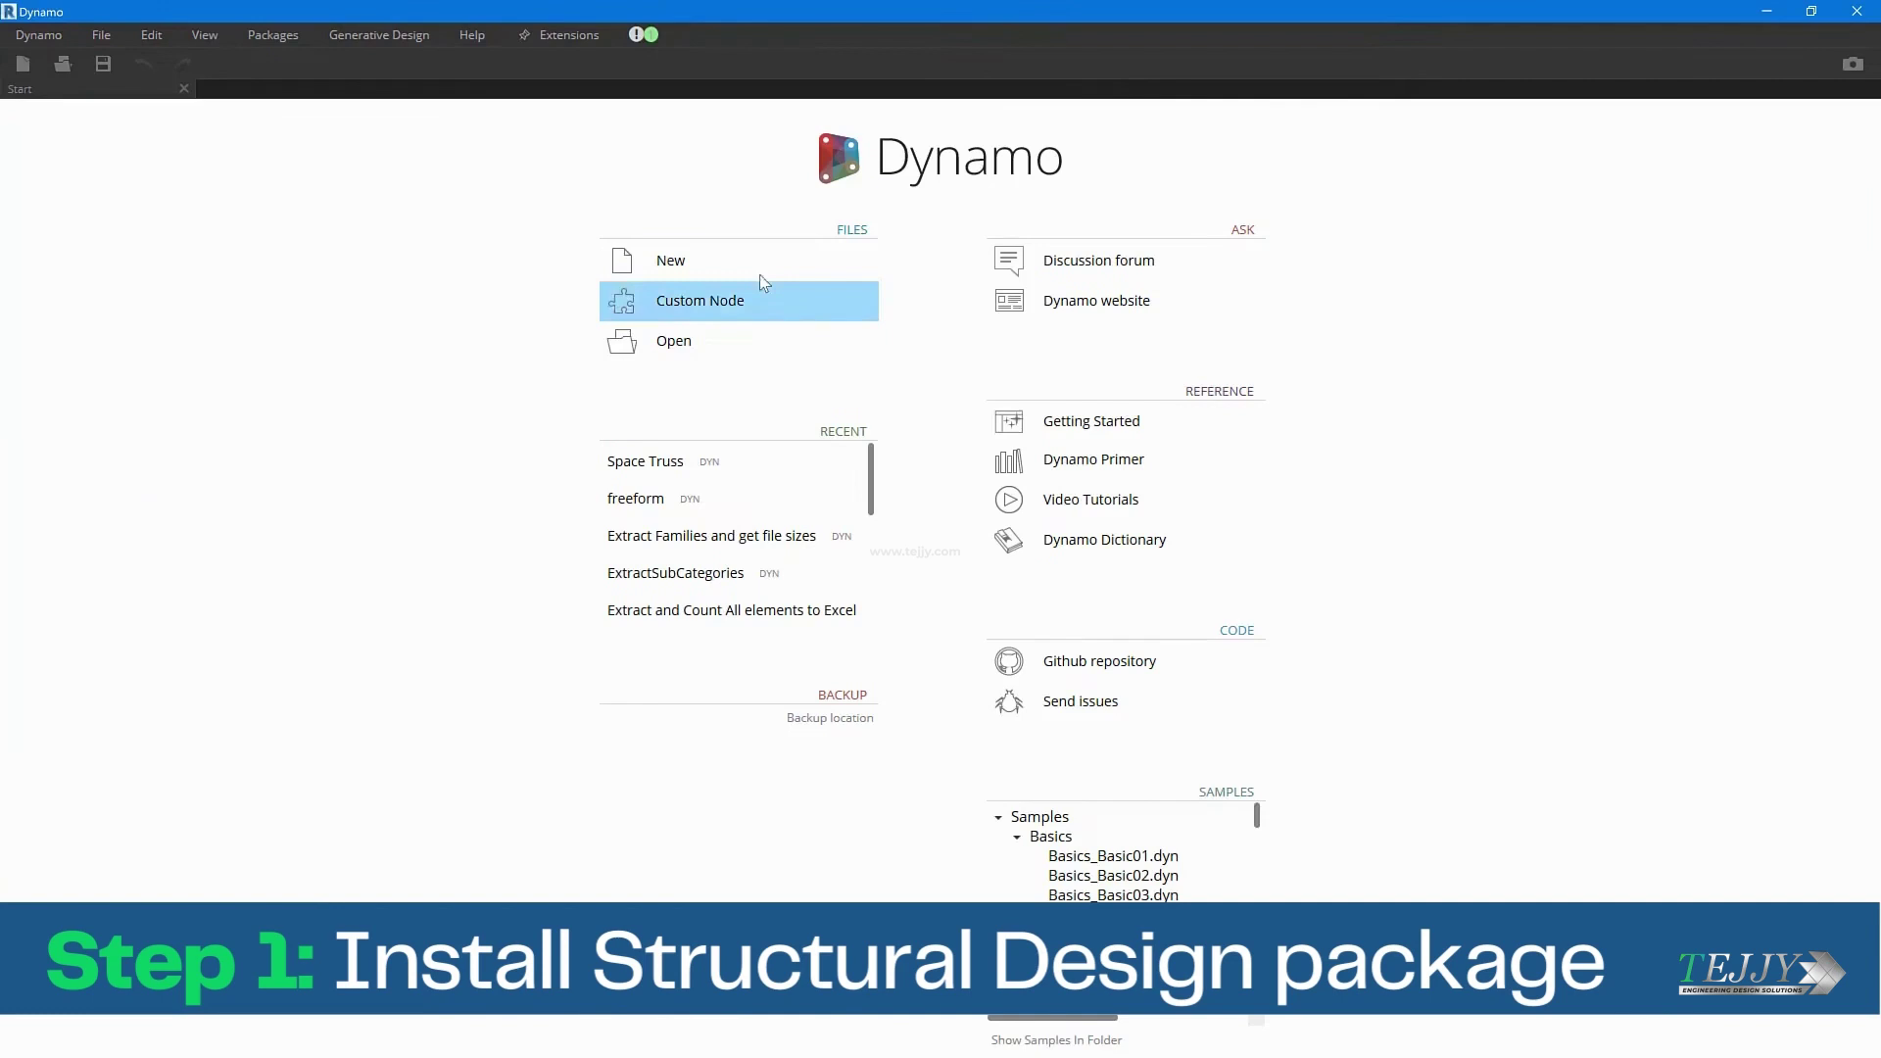
click(760, 260)
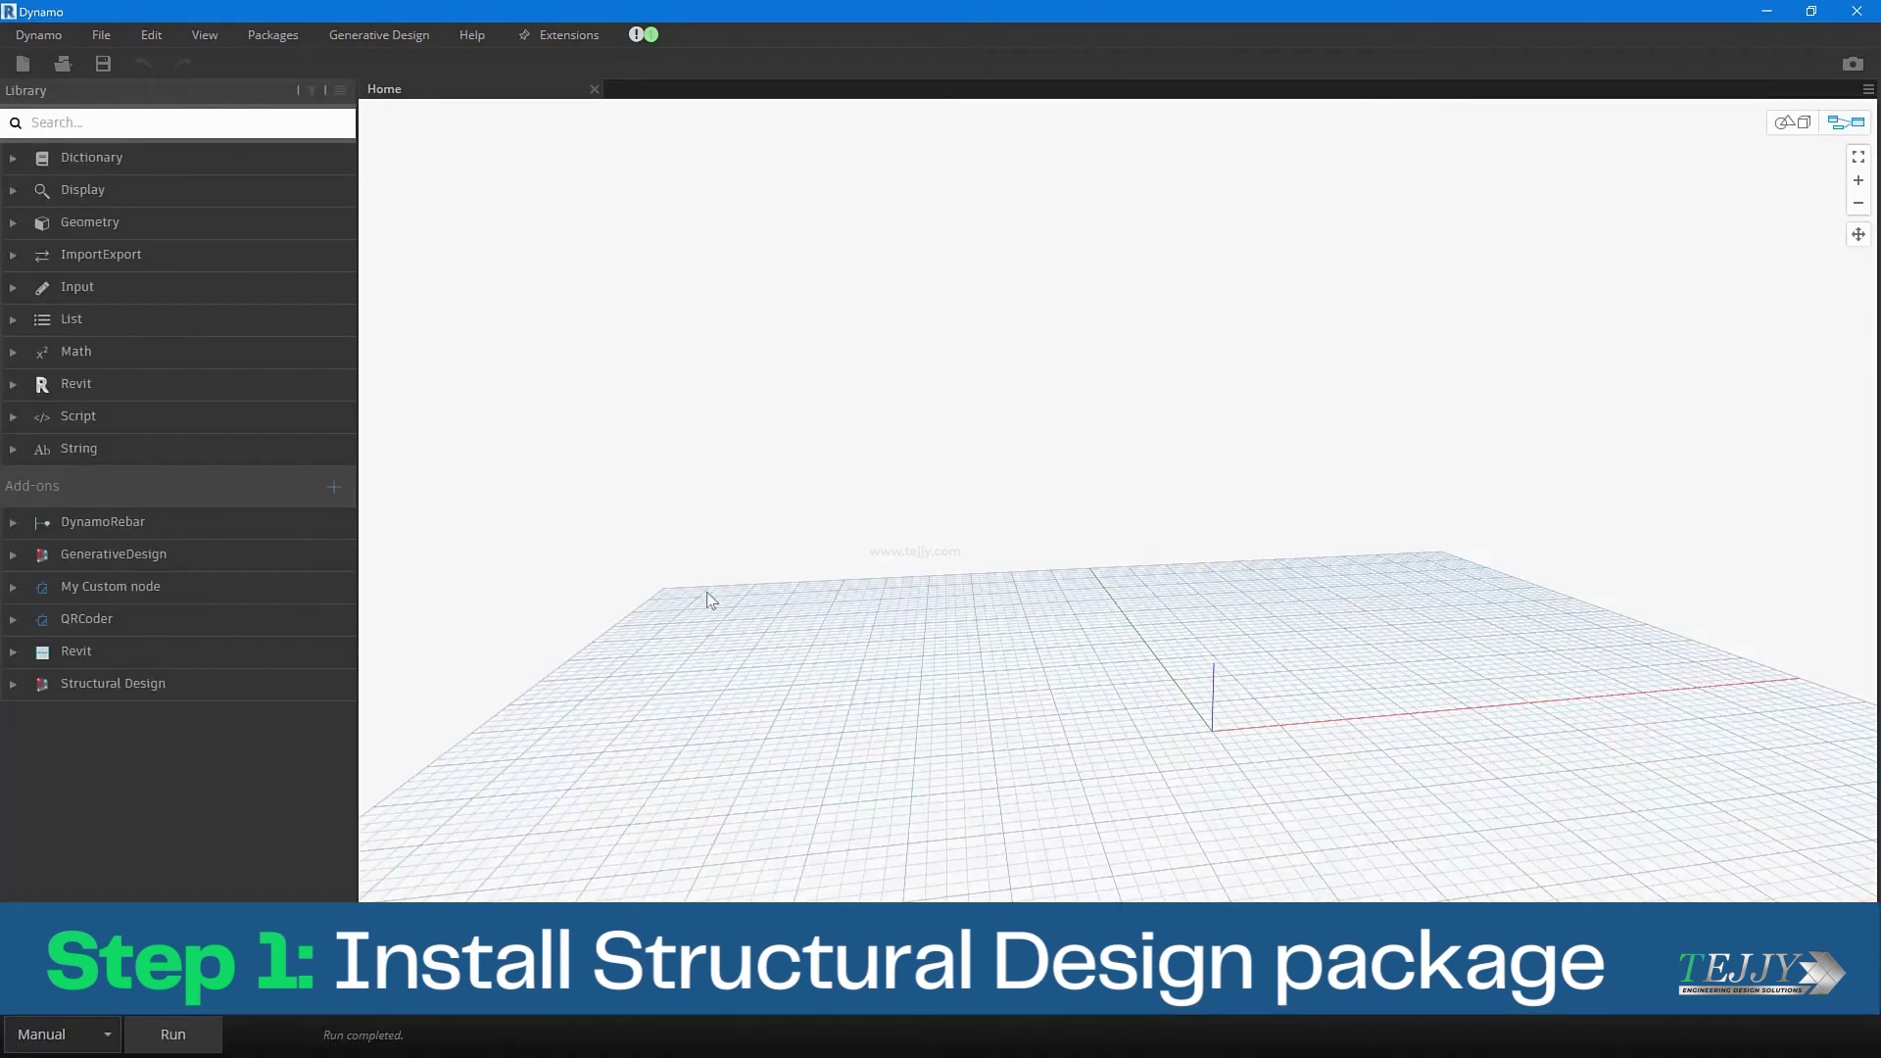
Search the online packages for "structural", select the Structural Design package and close the search.
click(286, 34)
click(179, 60)
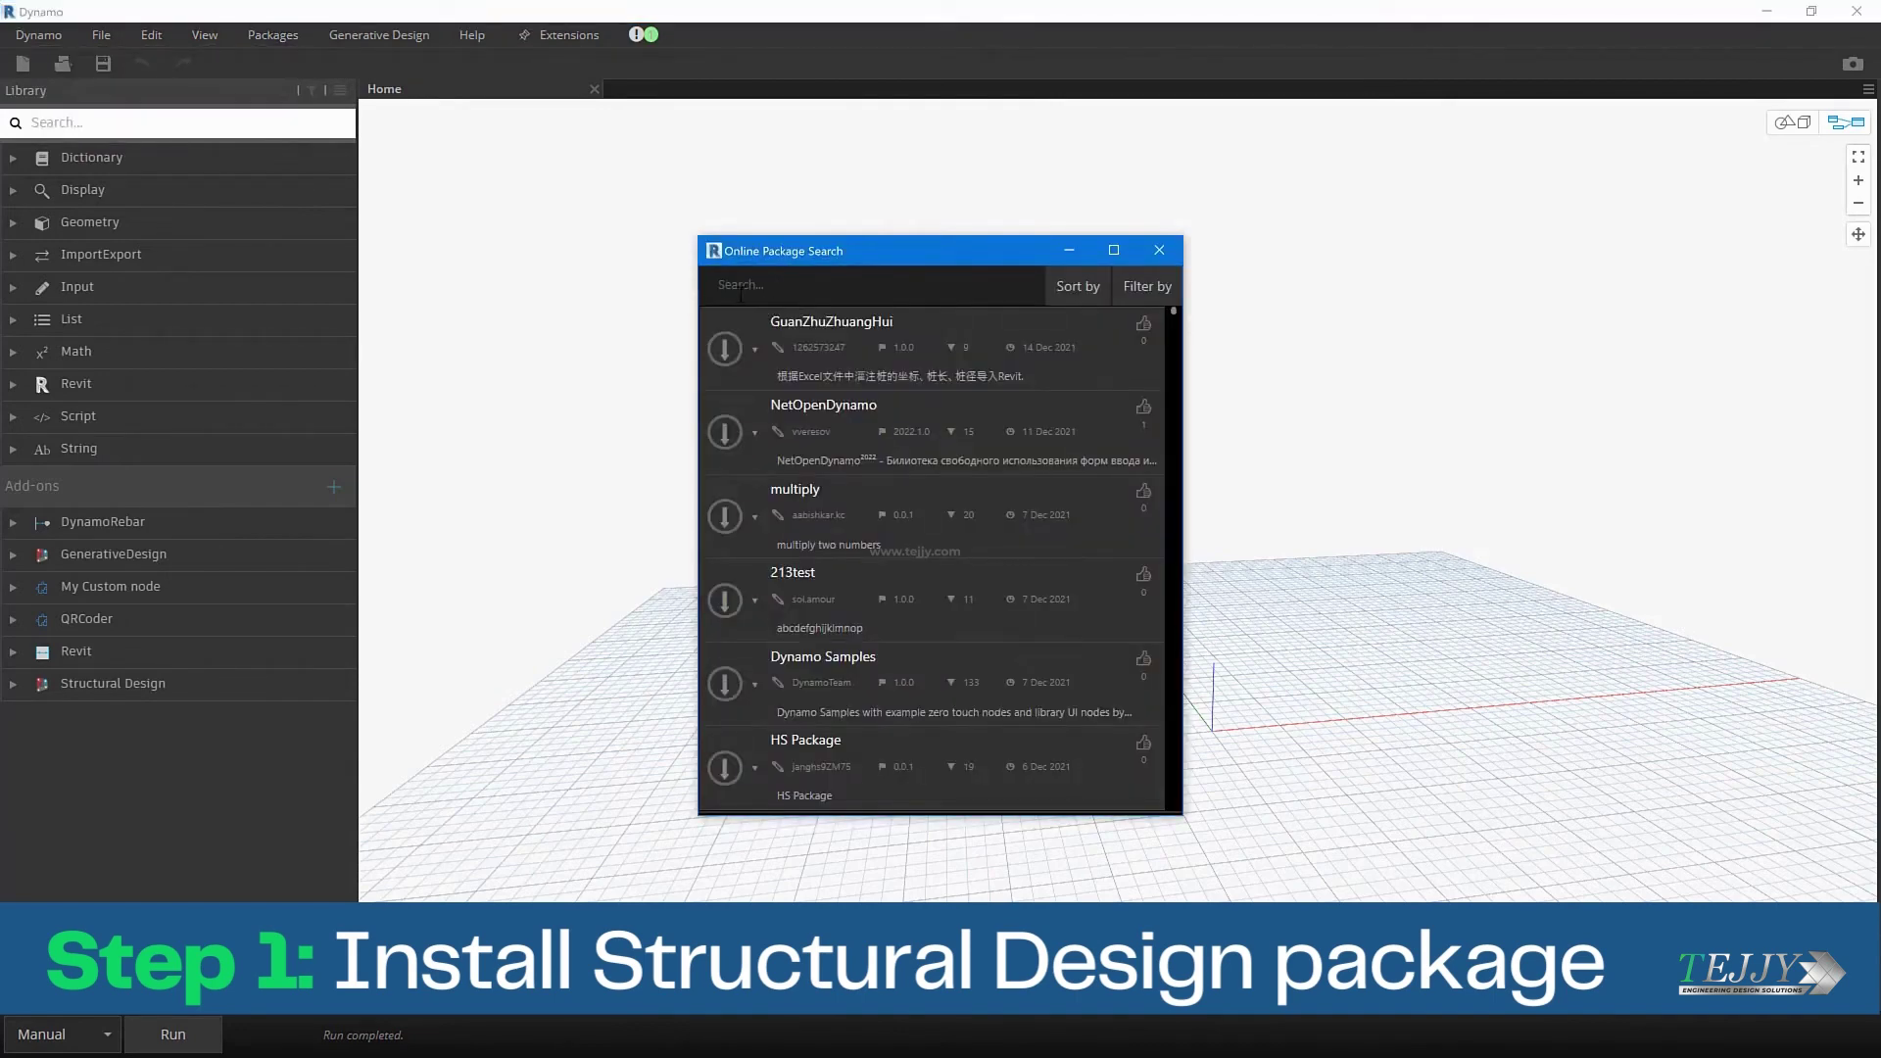
text(structural)
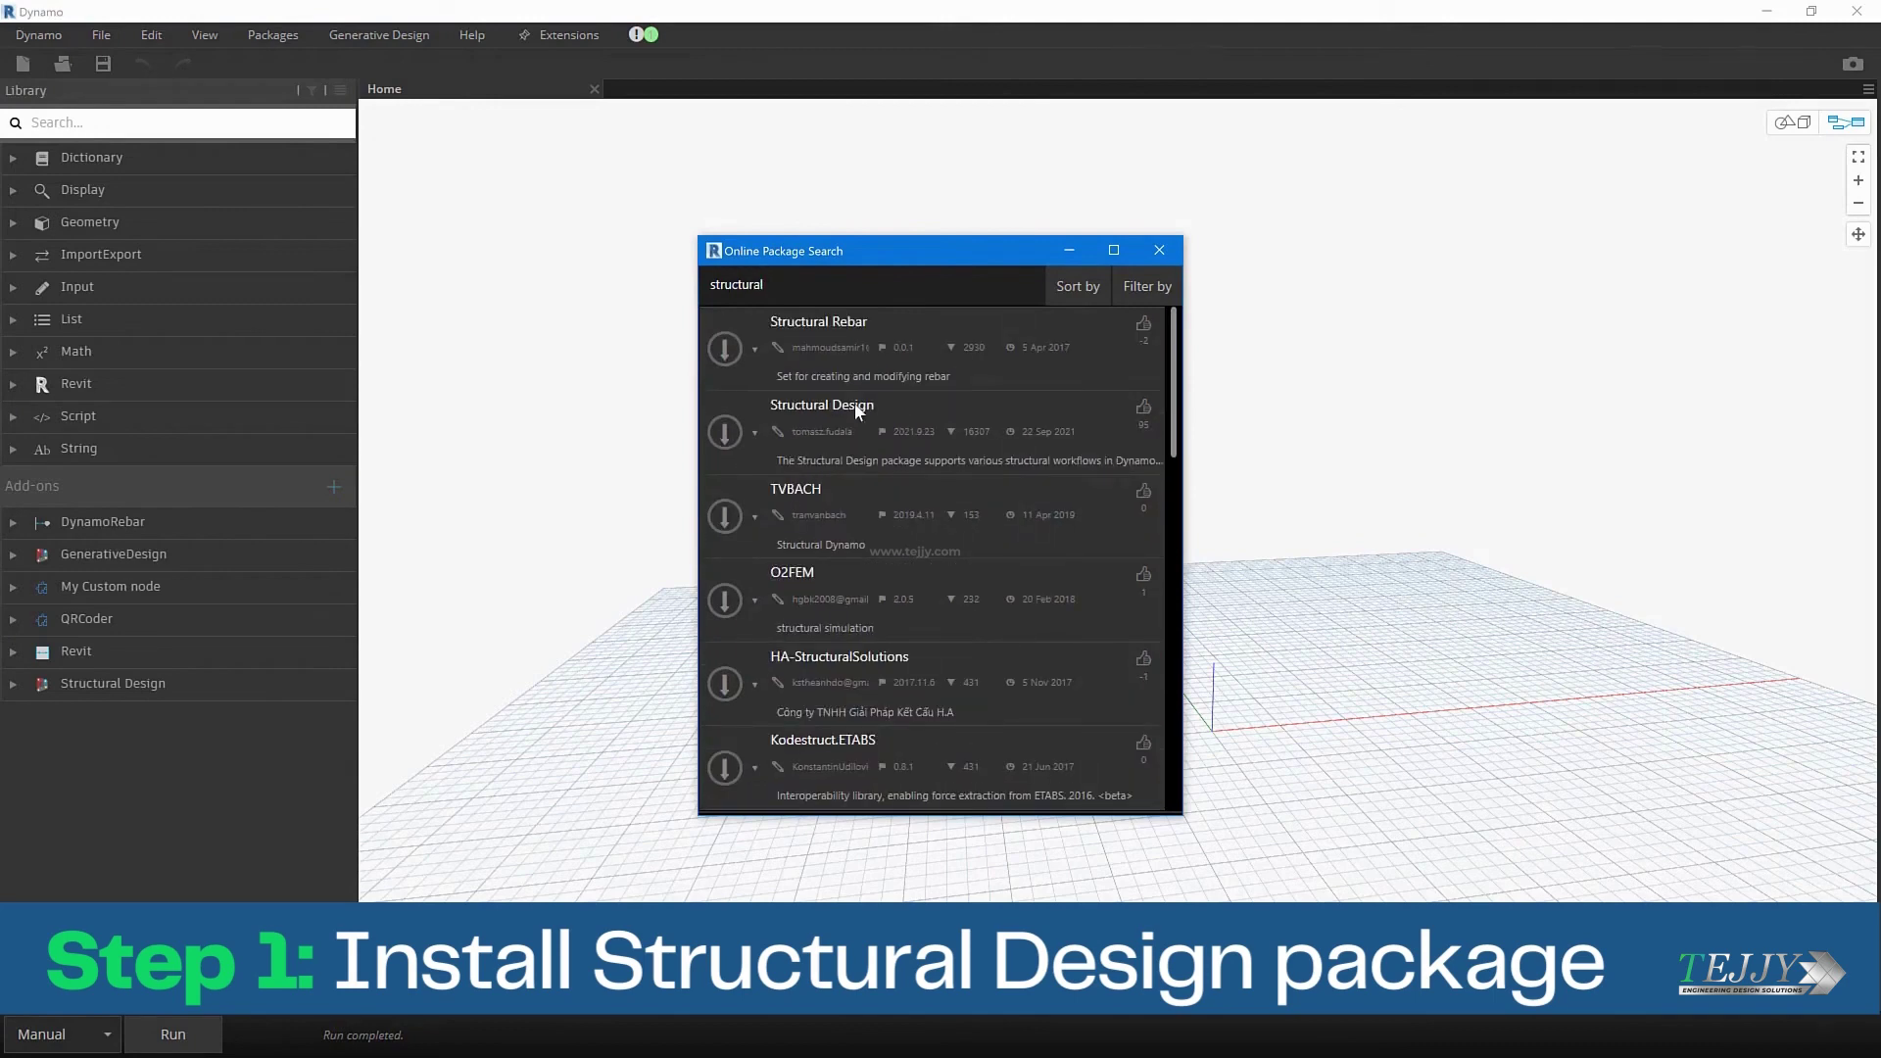
click(851, 406)
click(1159, 250)
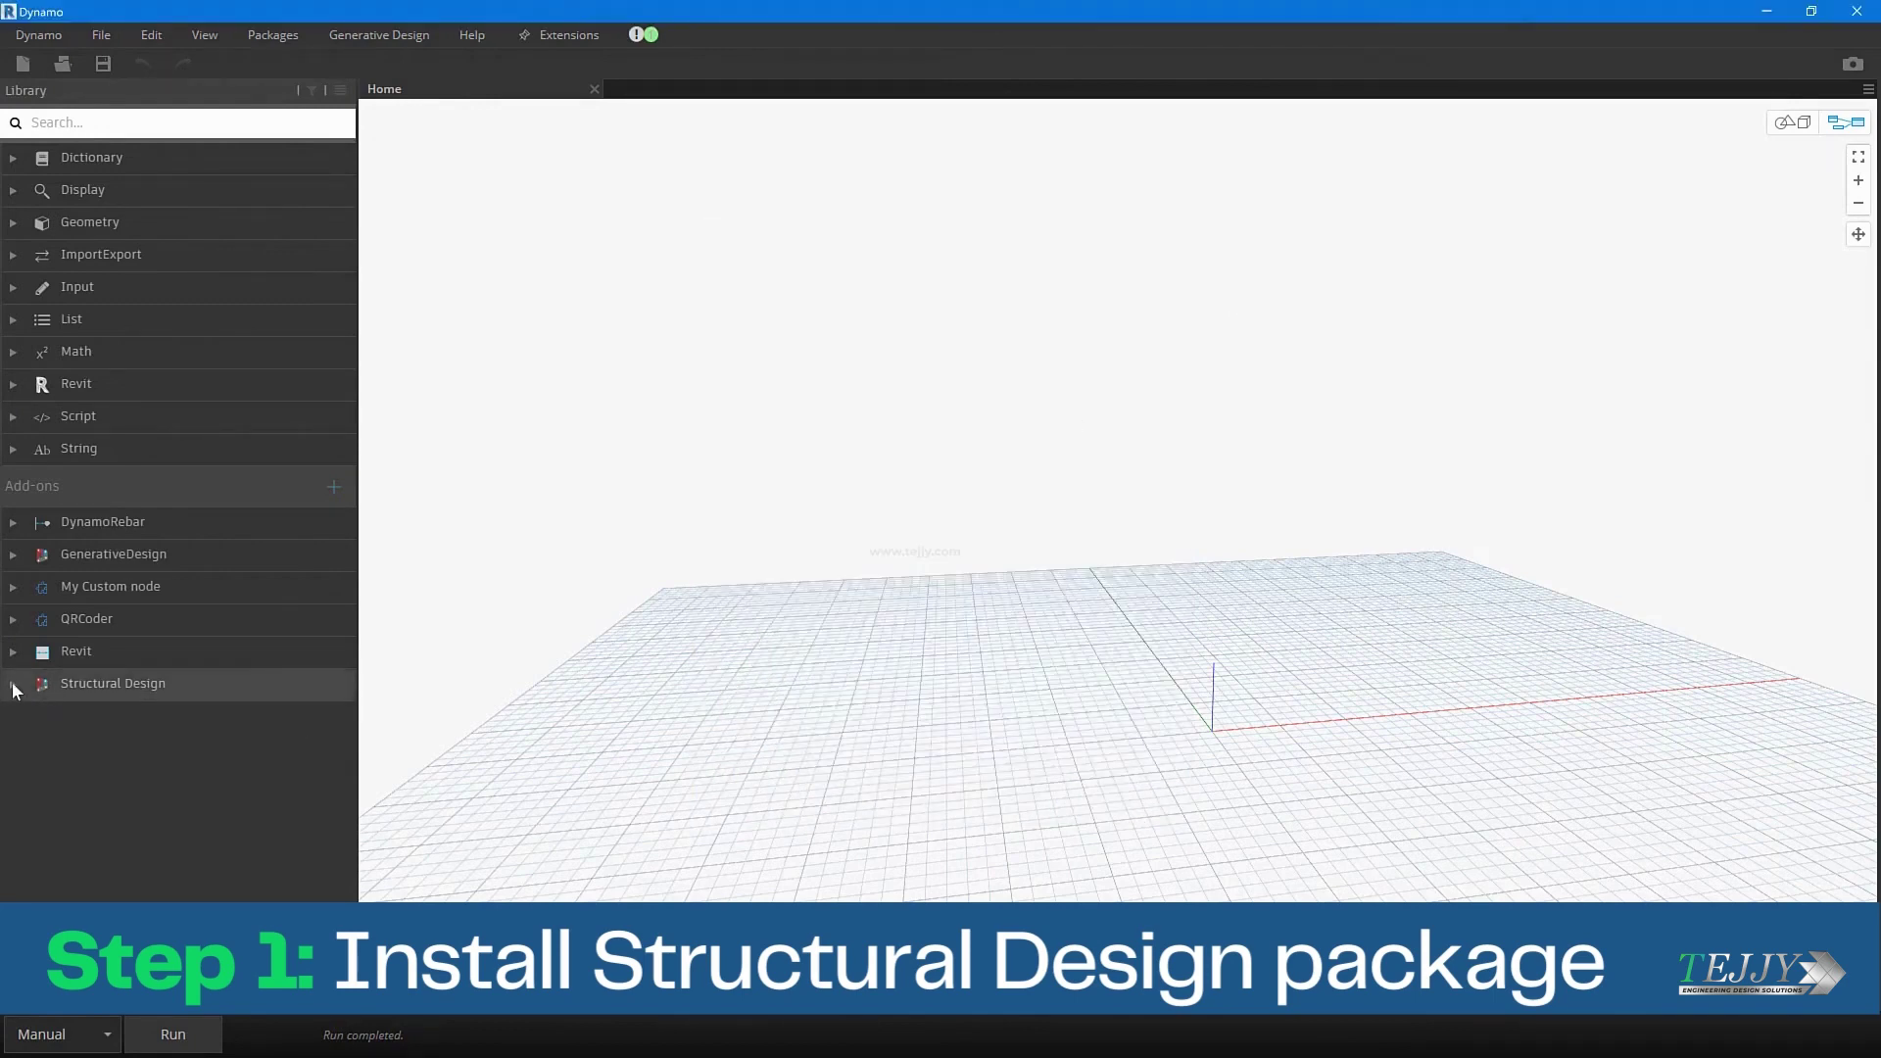
Place a Frame.ByWidthHeightAngles node from the Model > Frame category of the Structural Design add-on.
click(201, 683)
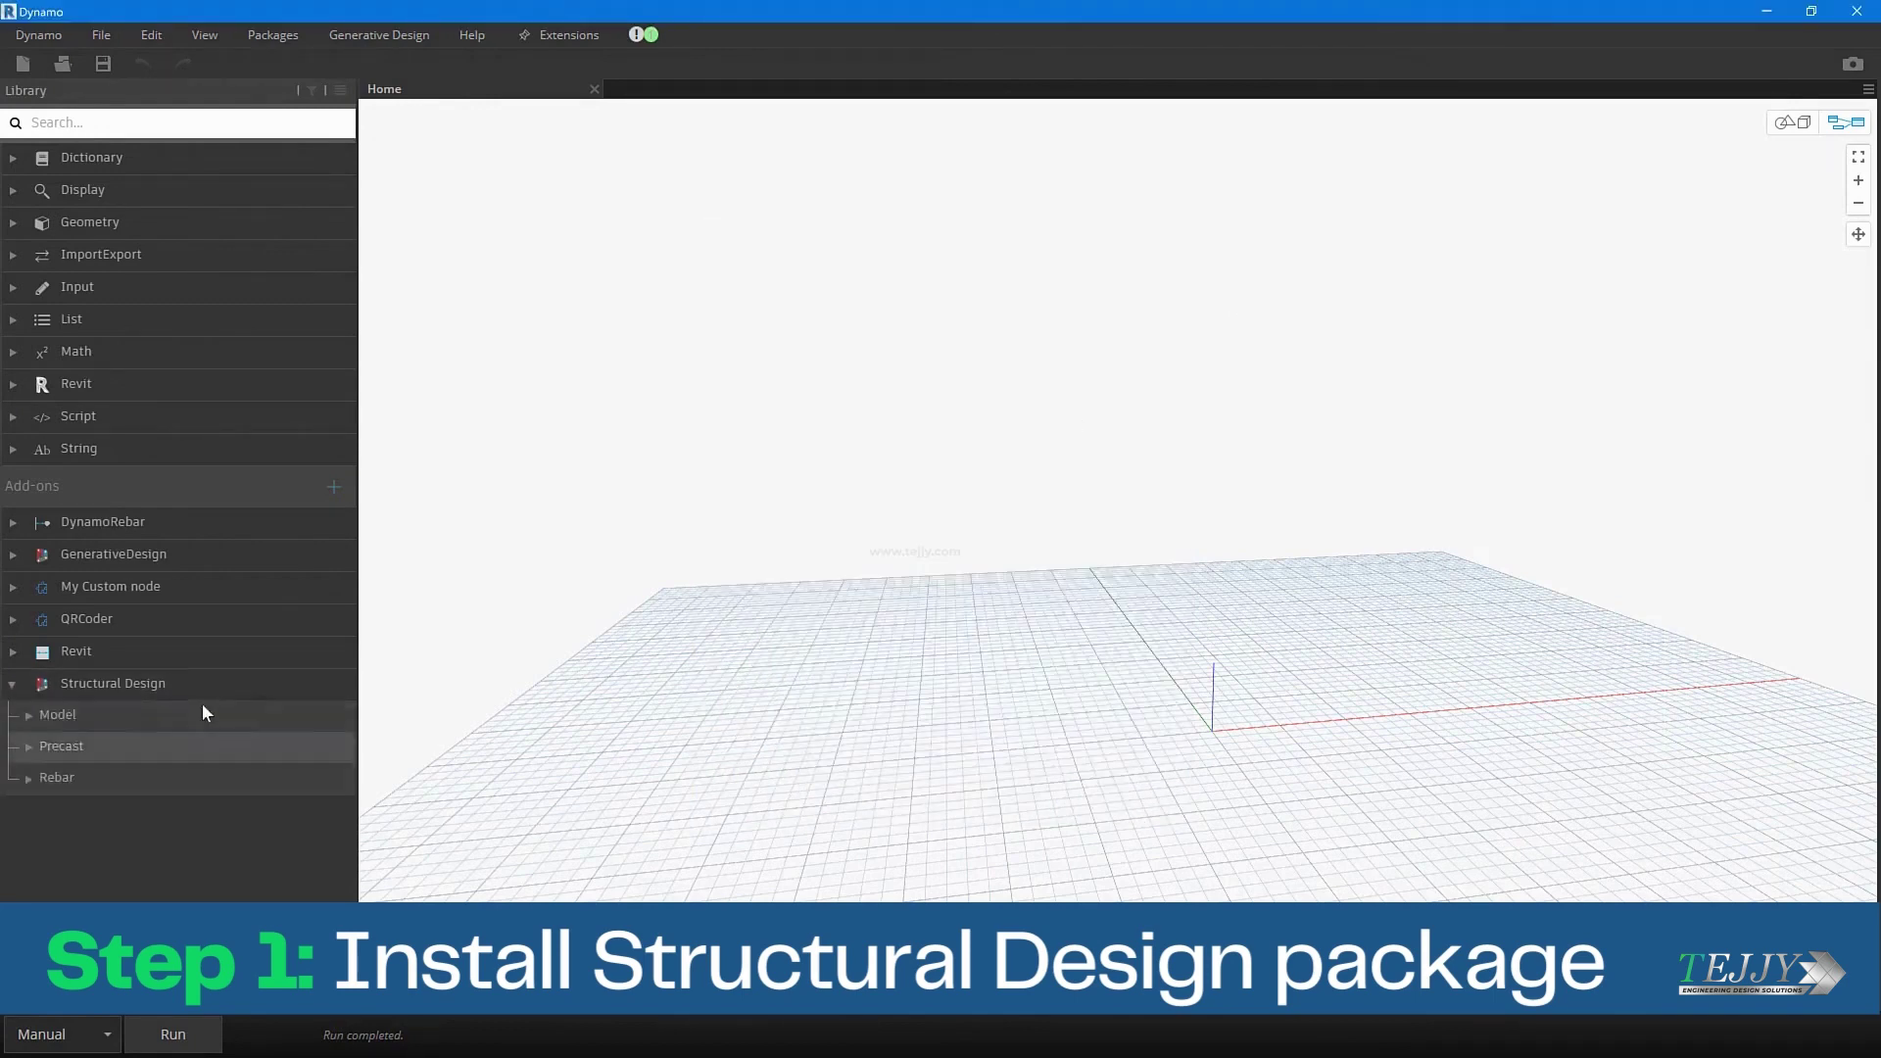
click(32, 720)
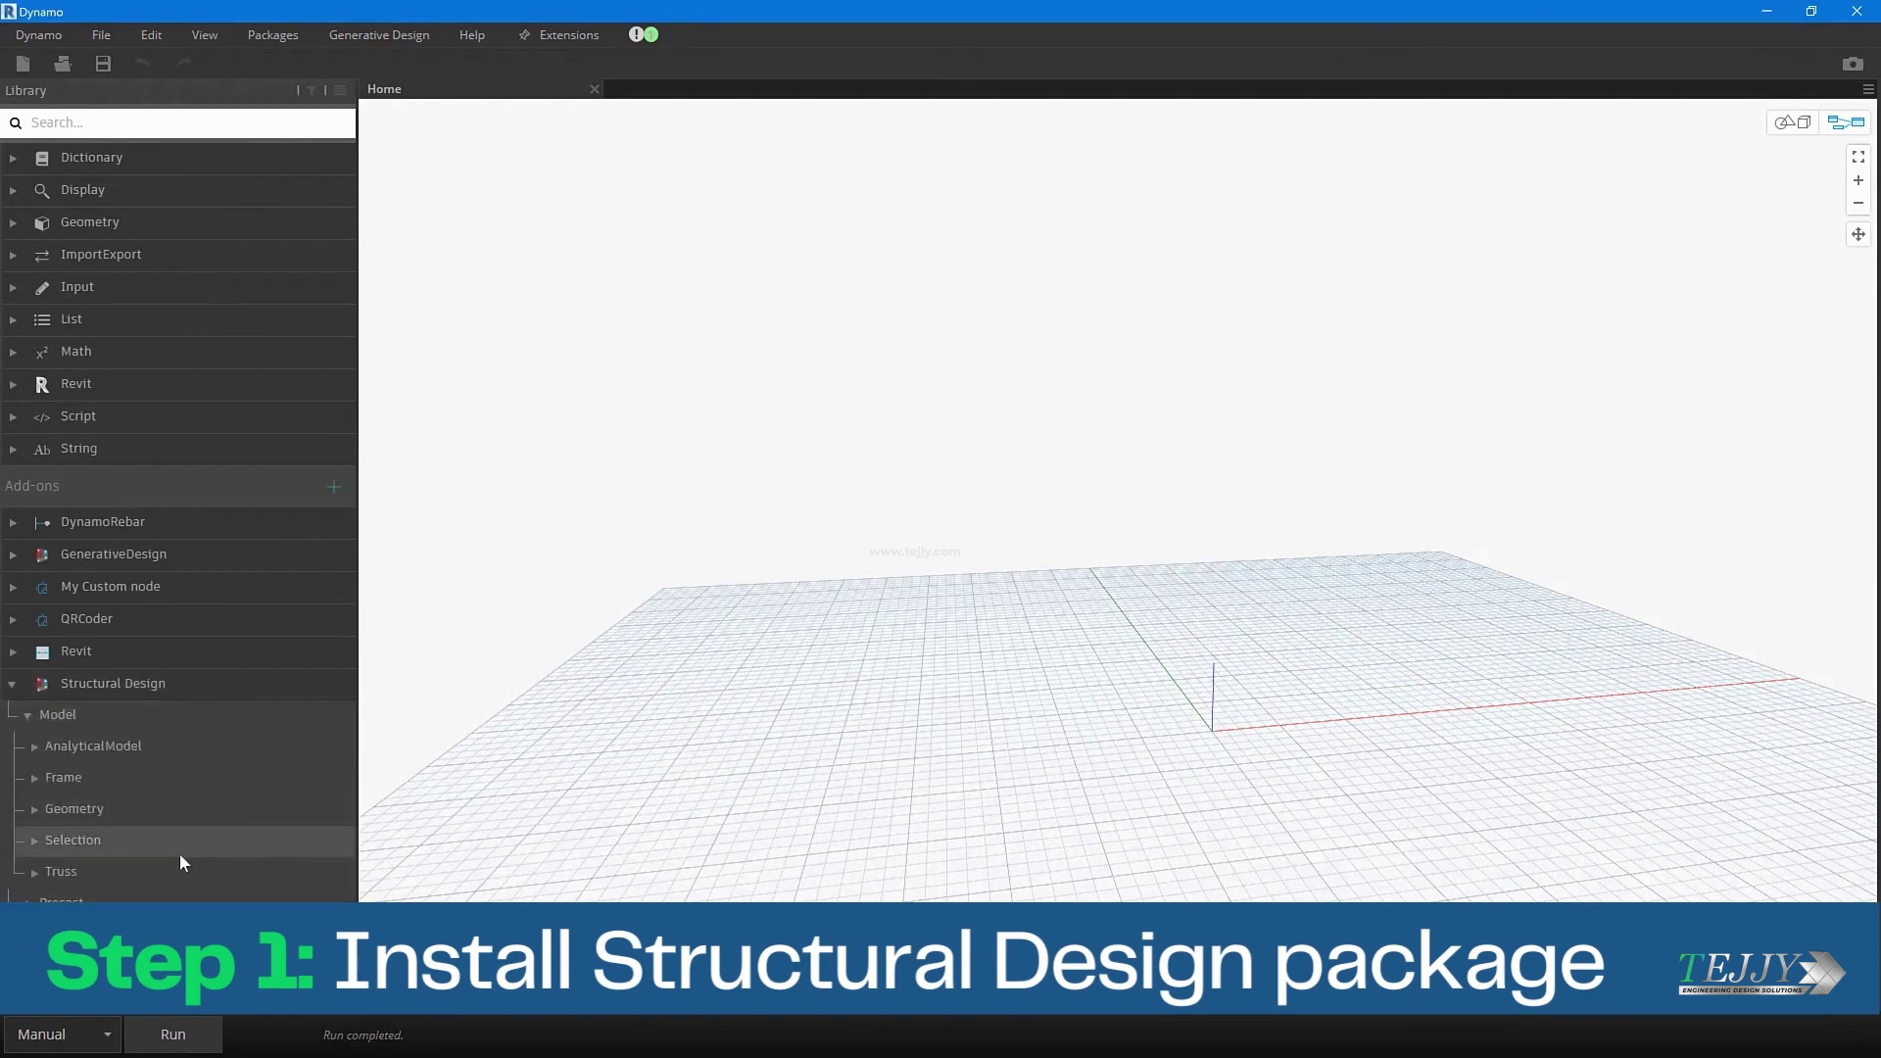
click(55, 776)
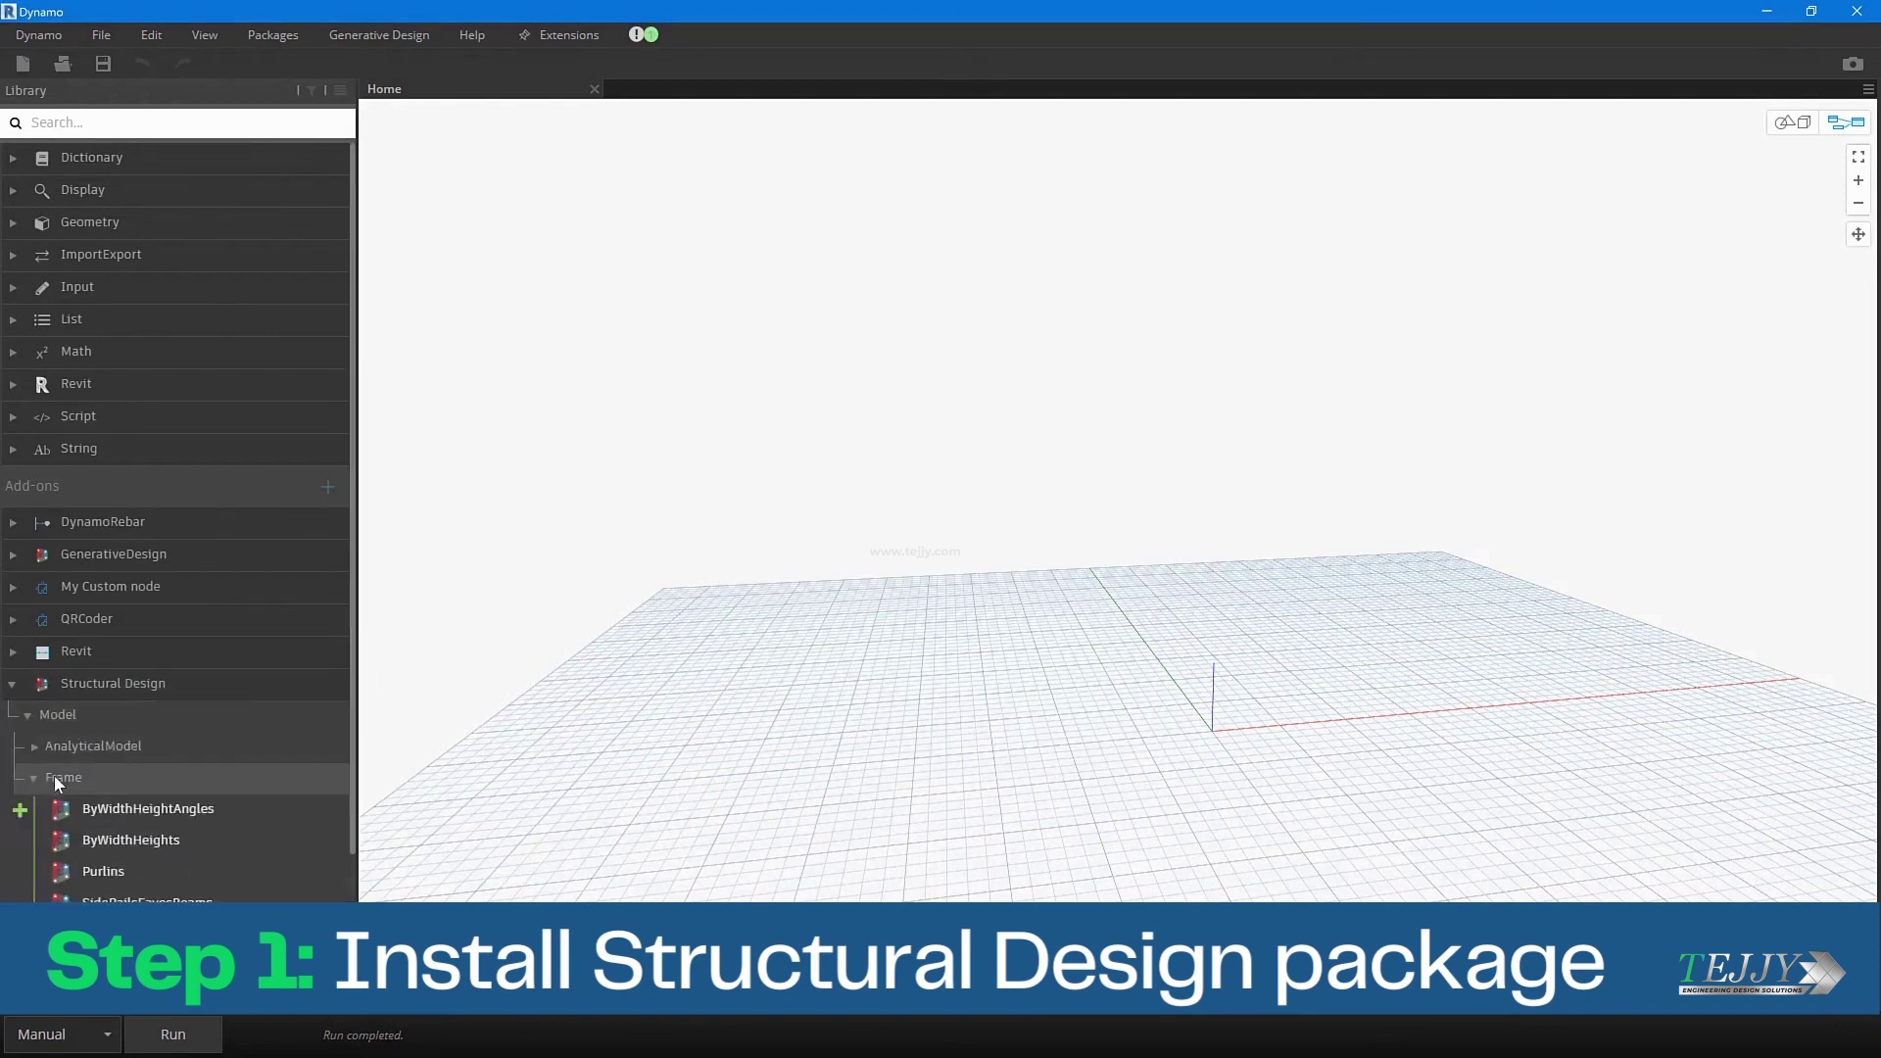
scroll(55, 774, down, 4)
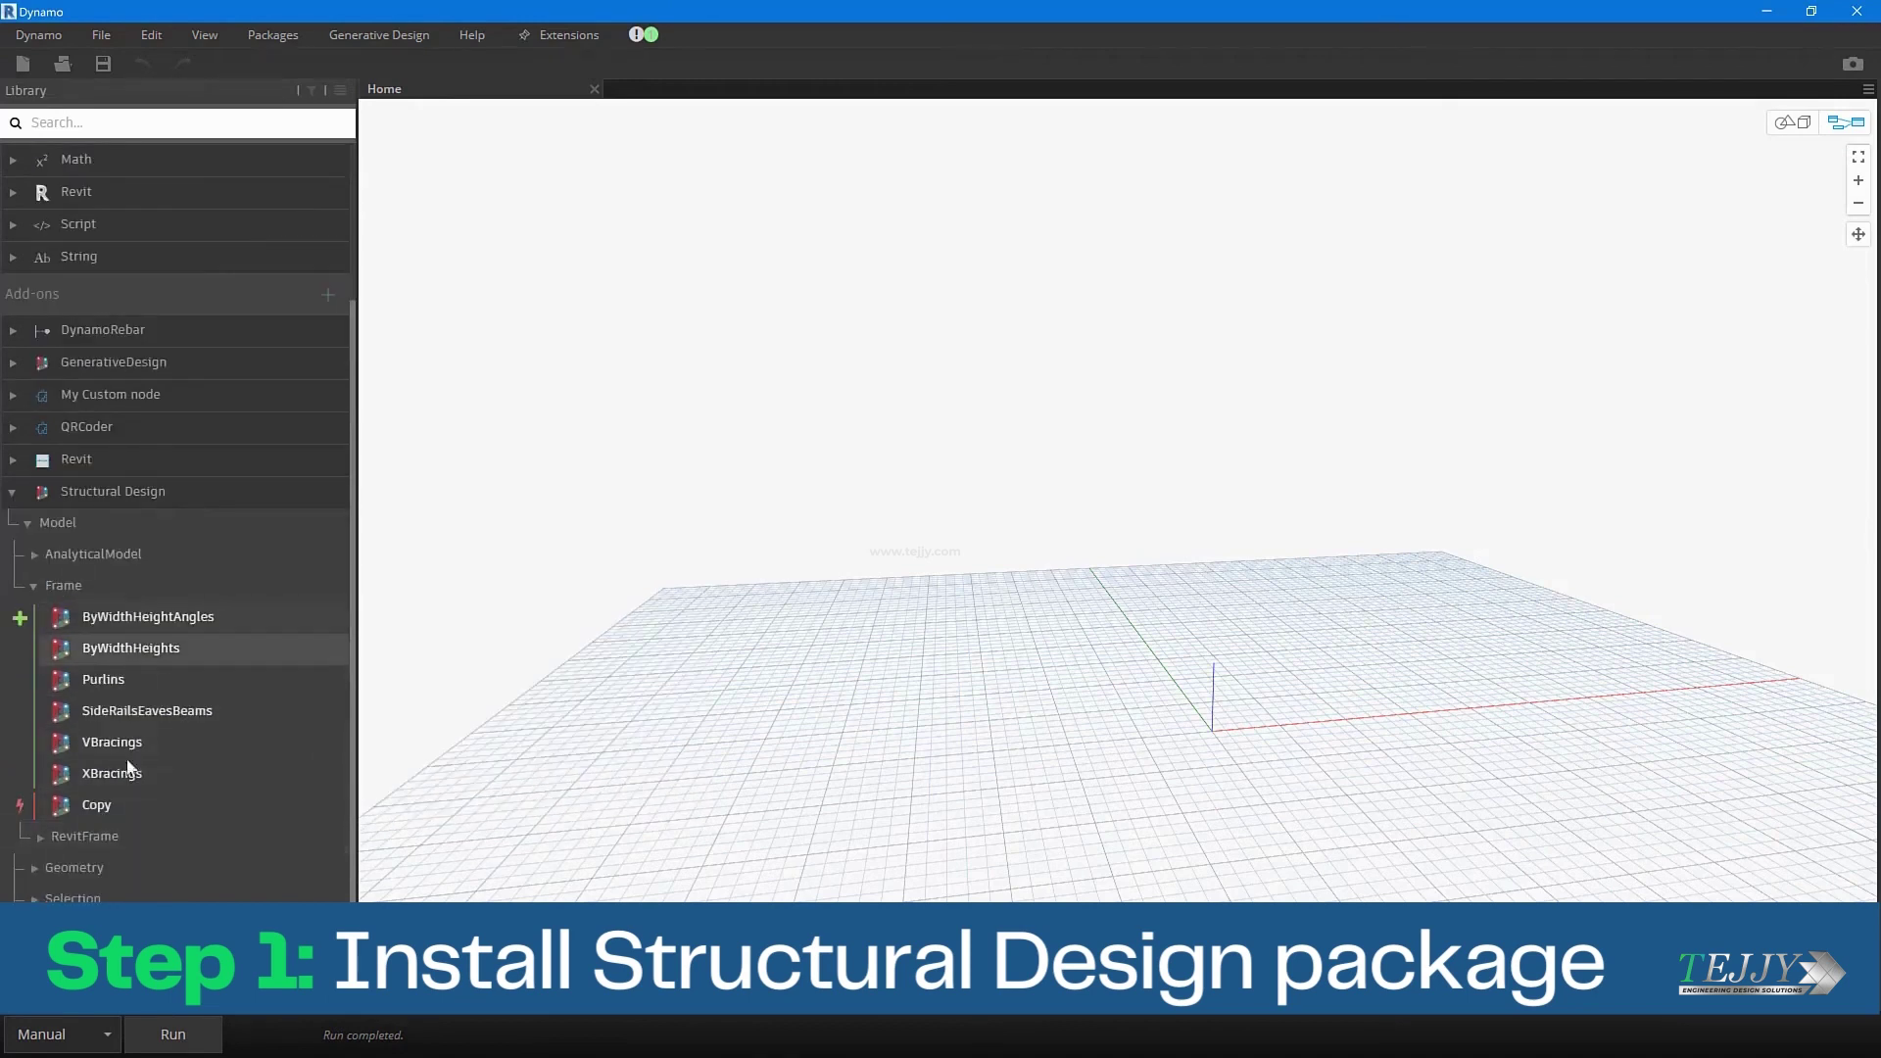
click(151, 632)
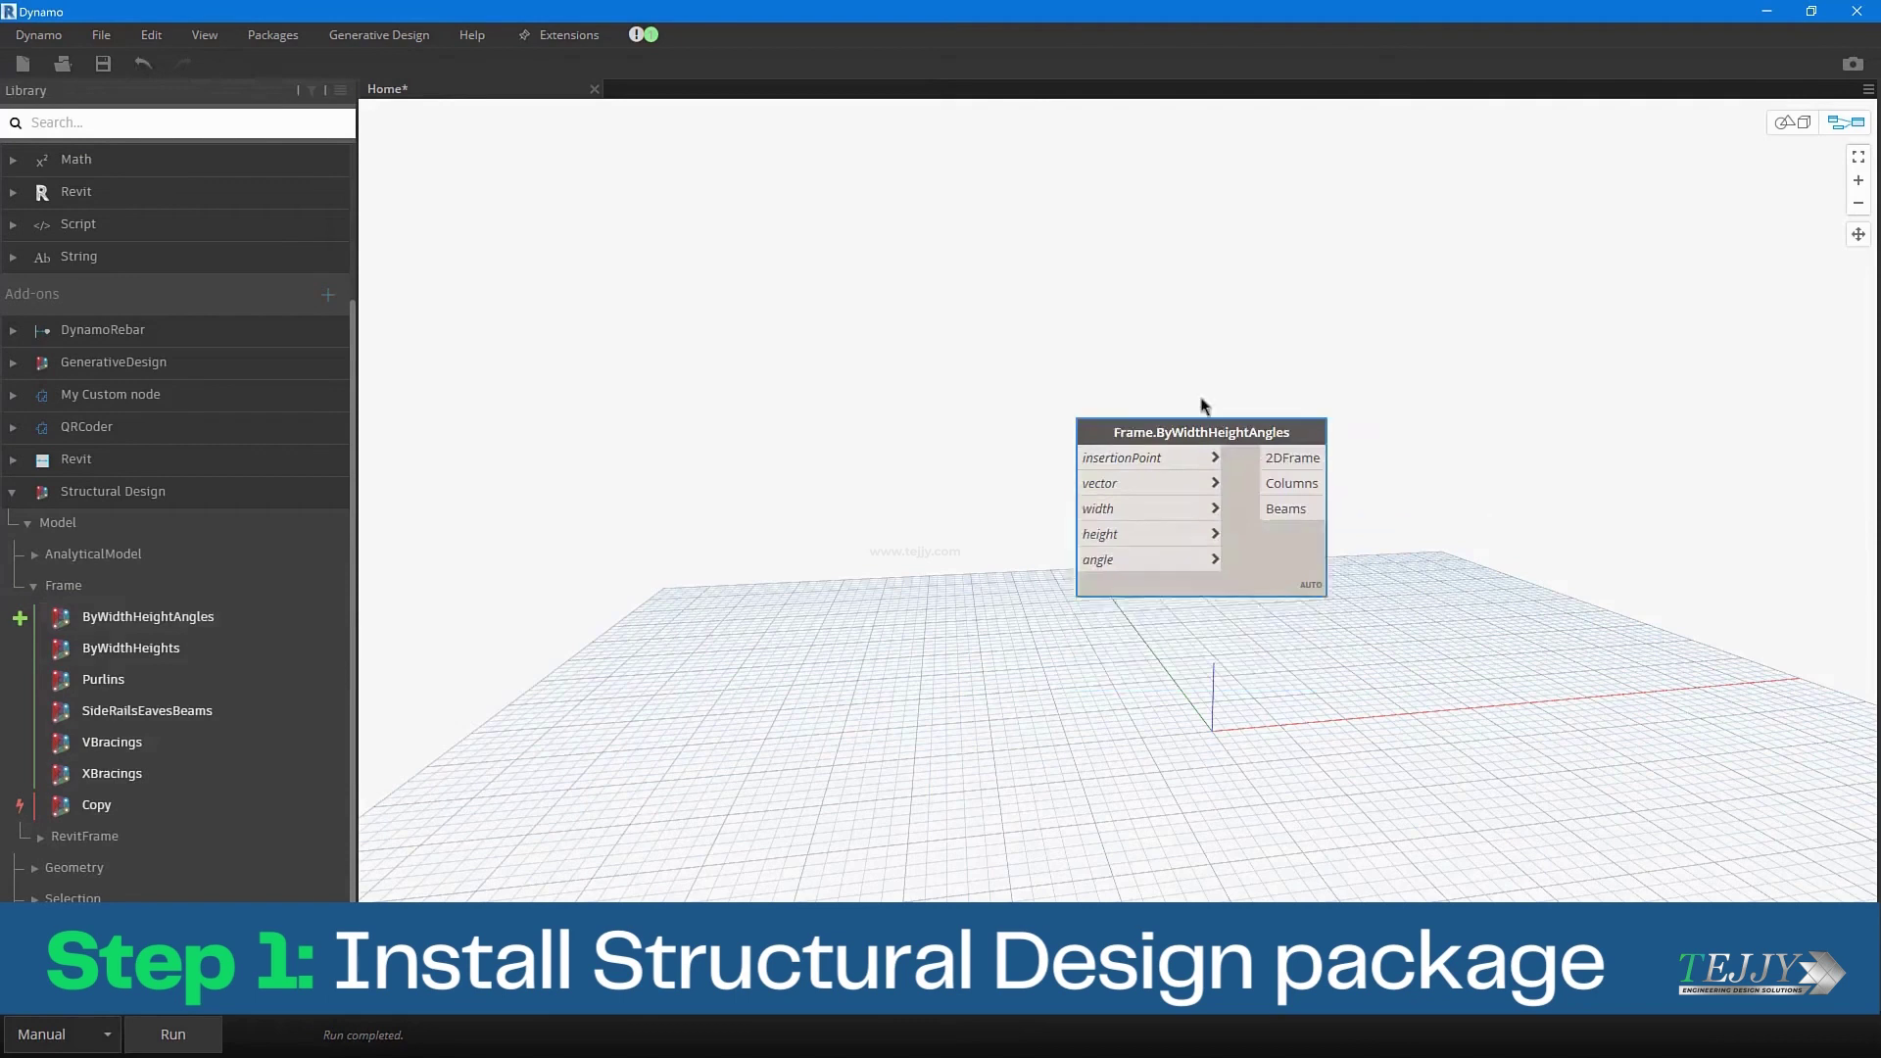
Return to graph navigation and set the geometry scaling preference to Extra large.
scroll(1127, 382, up, 3)
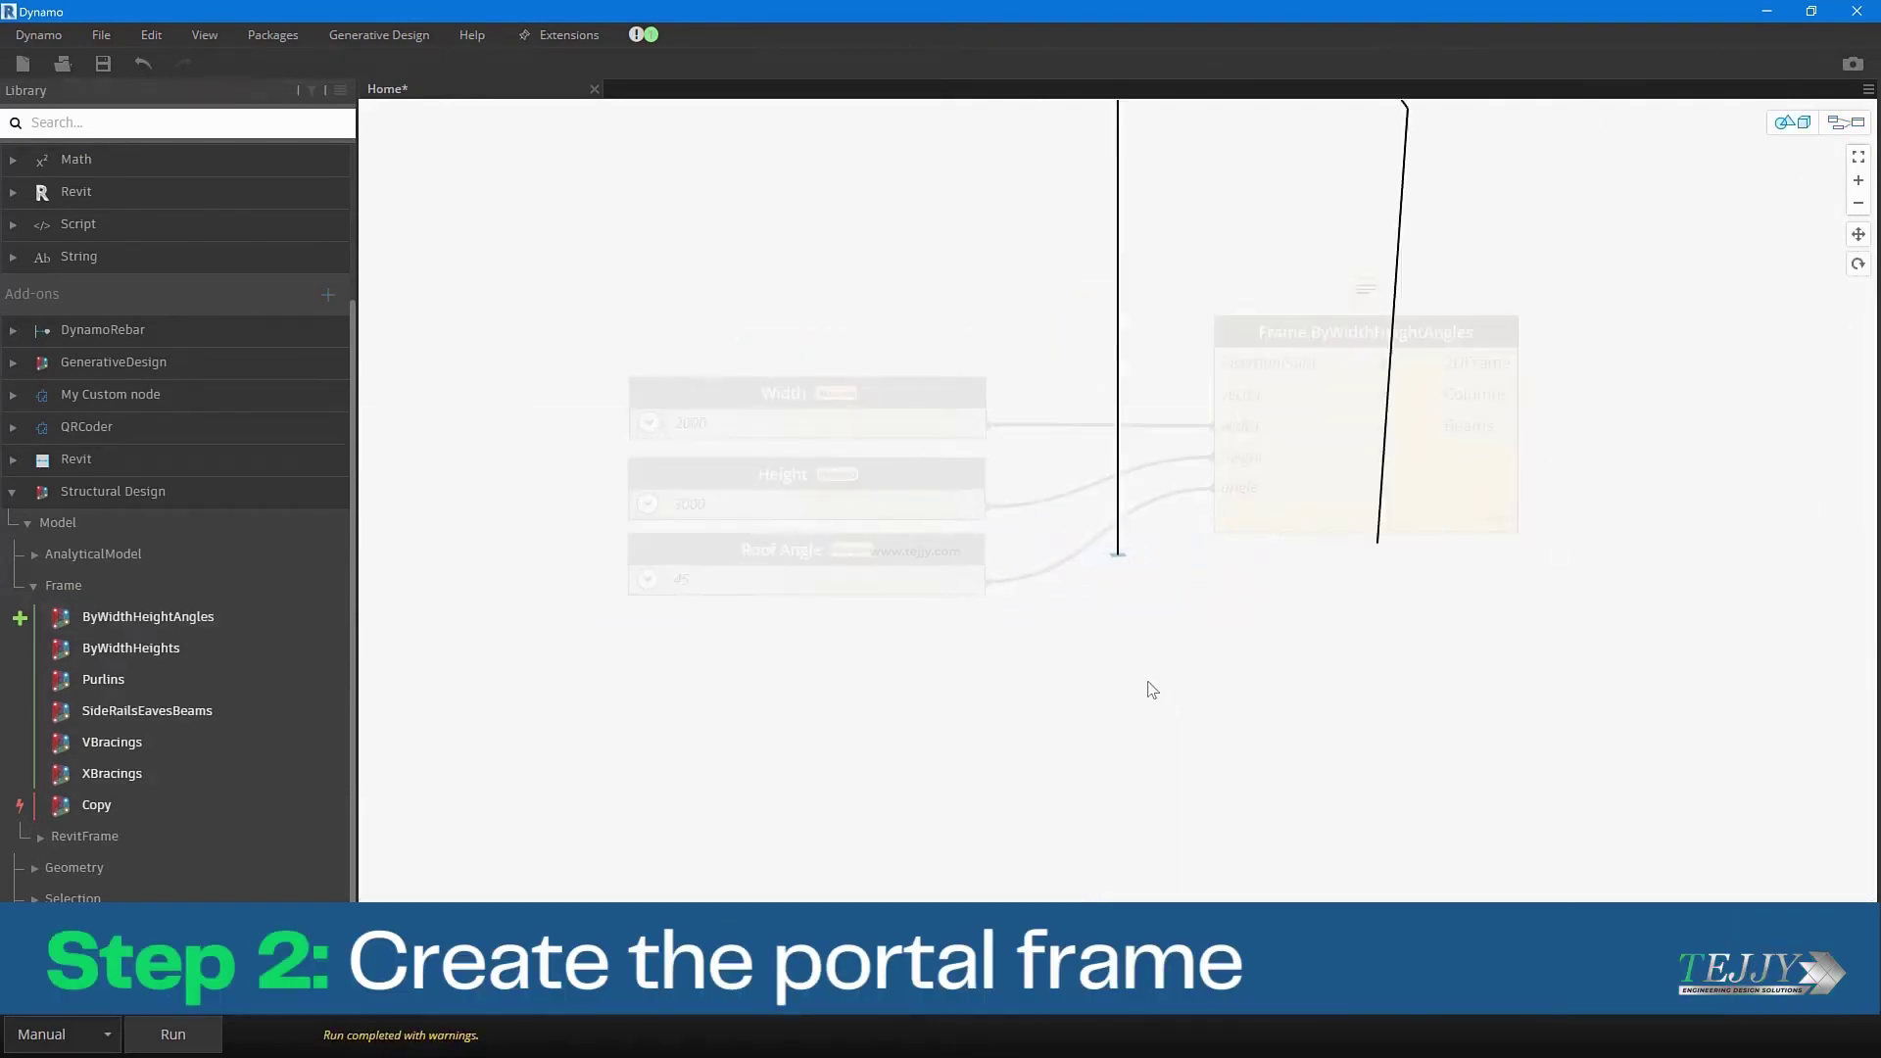
scroll(1147, 687, down, 5)
click(1846, 121)
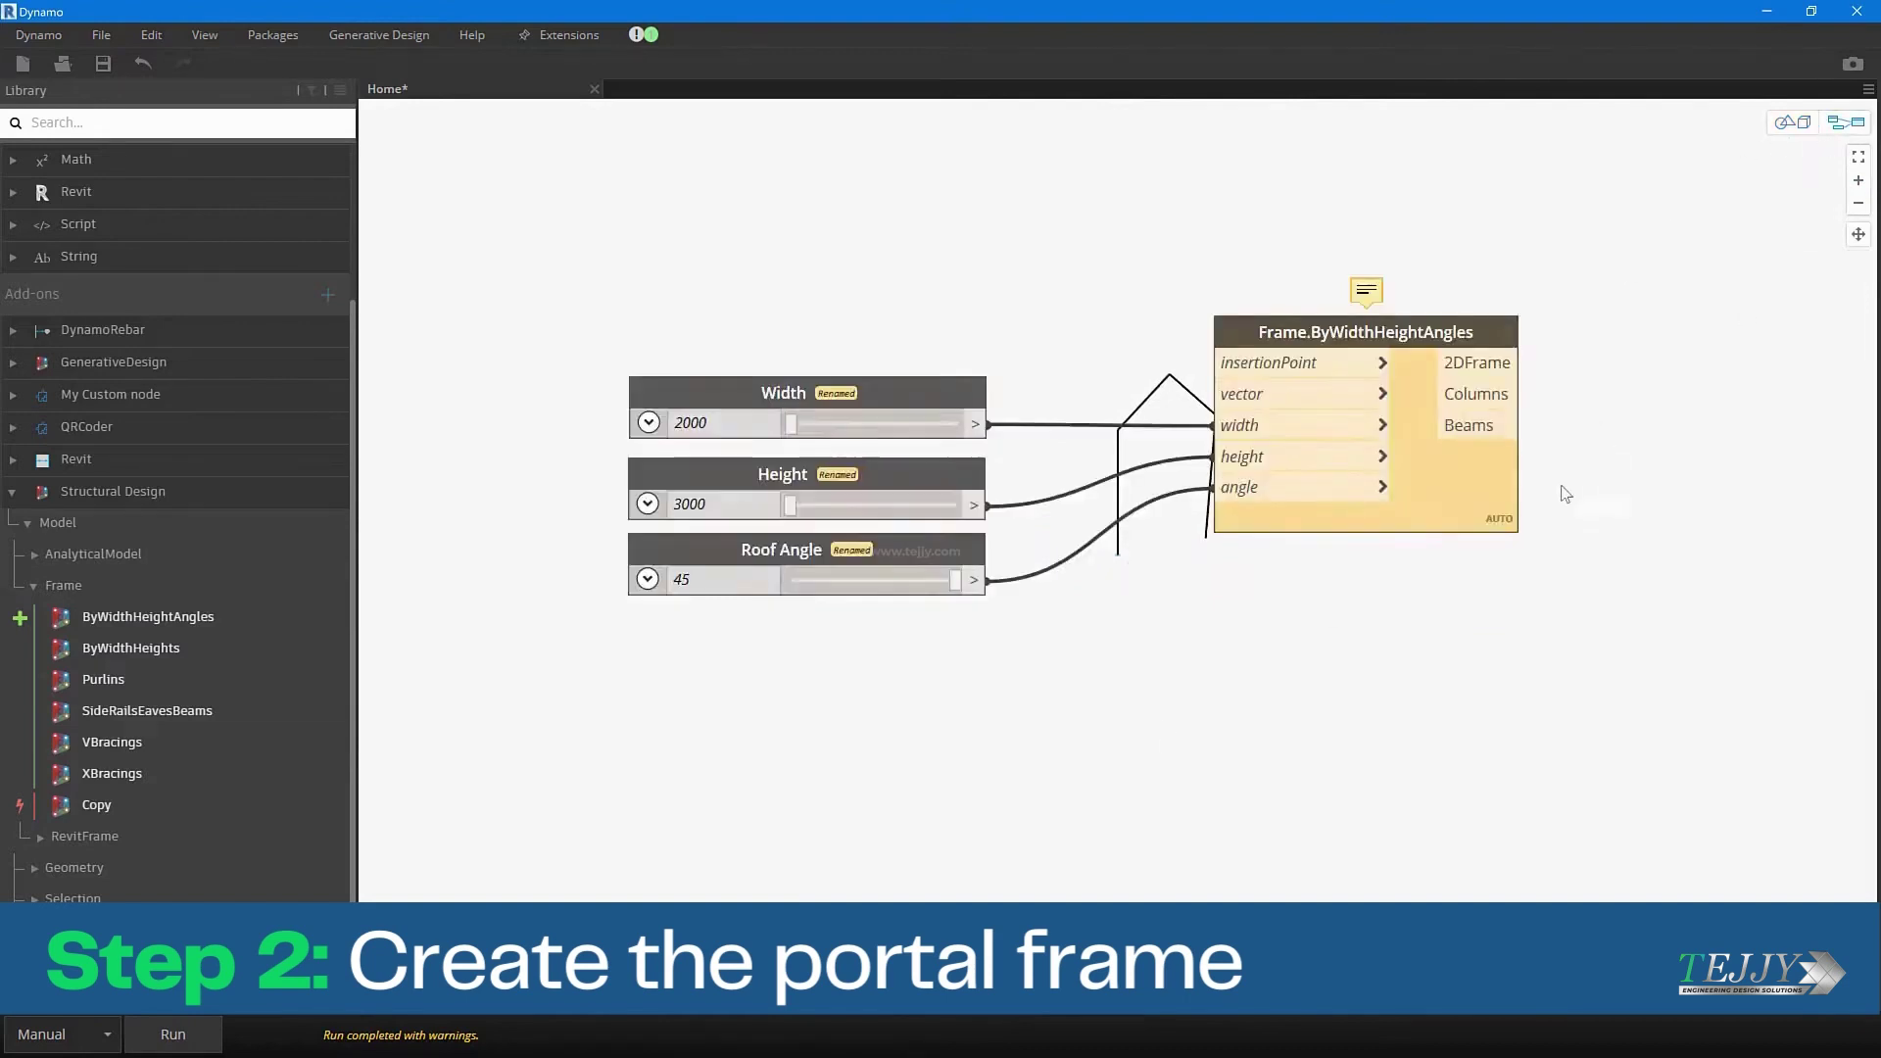
middle_drag(1562, 487, 1520, 556)
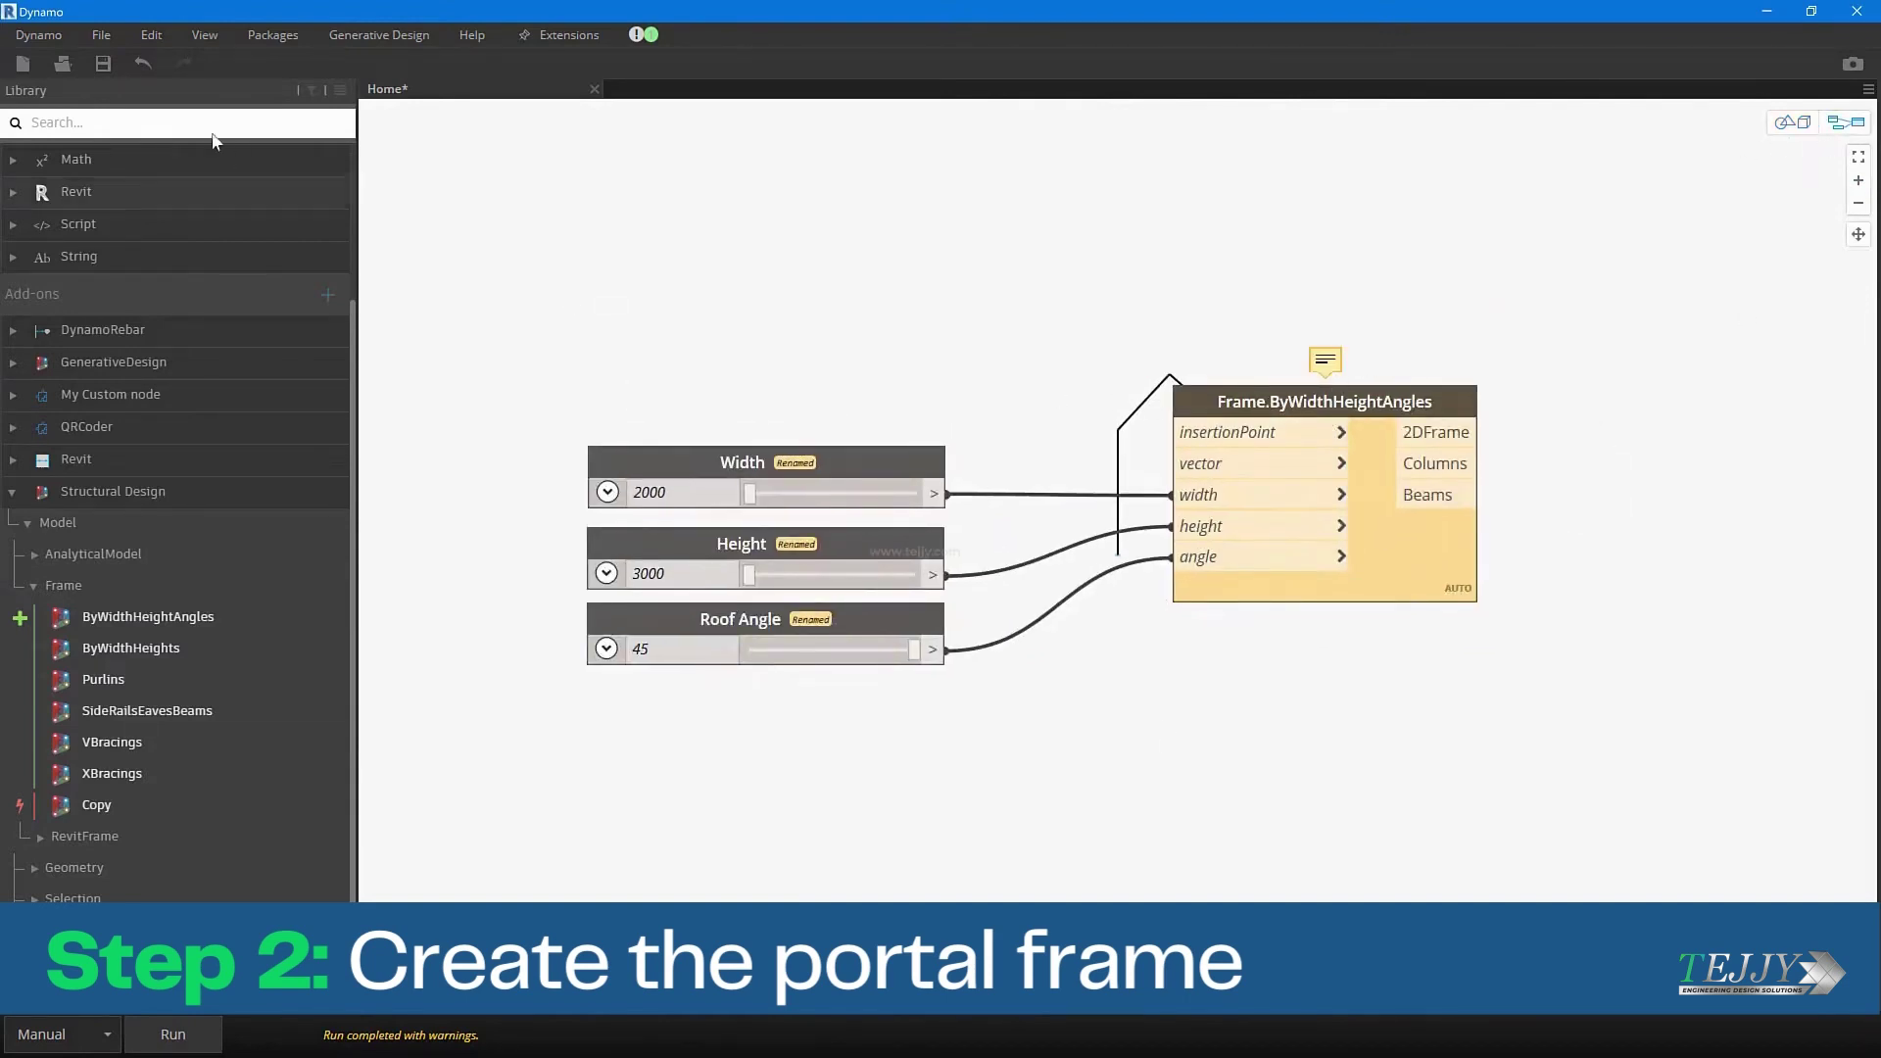
click(46, 35)
click(62, 119)
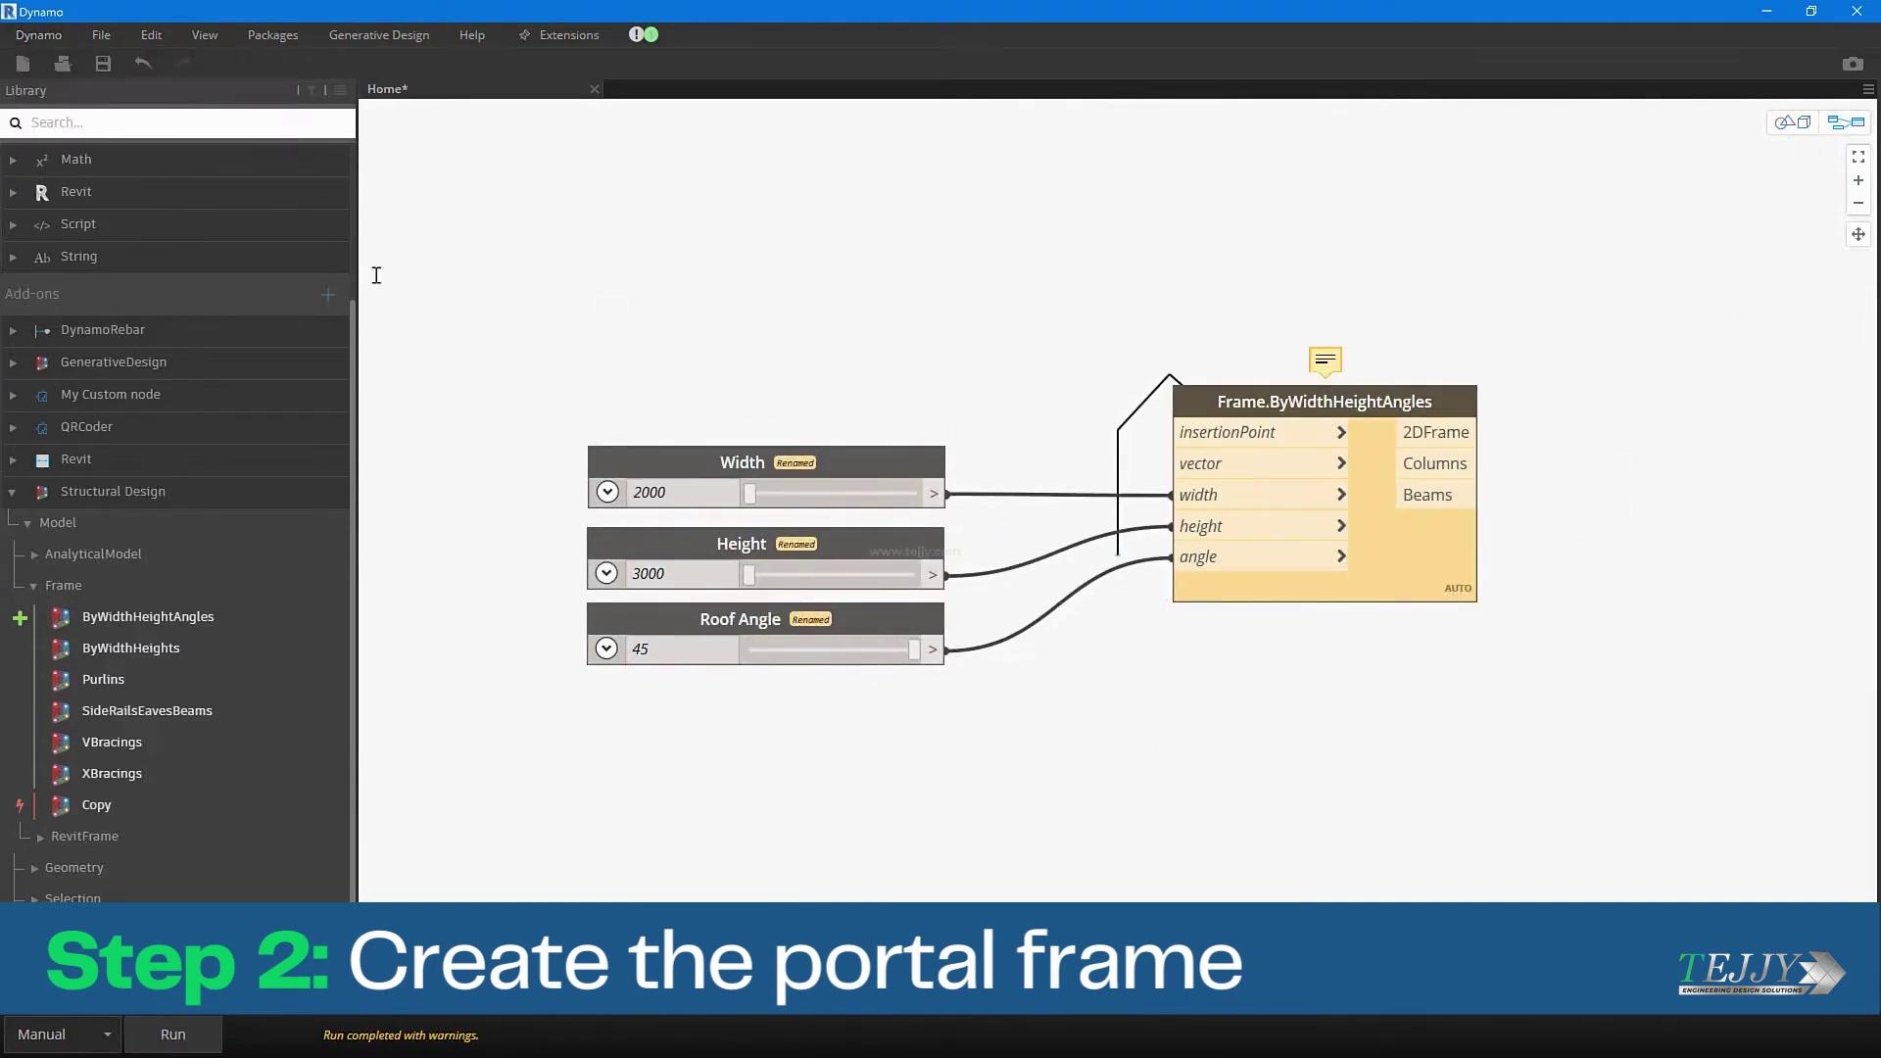
click(1241, 664)
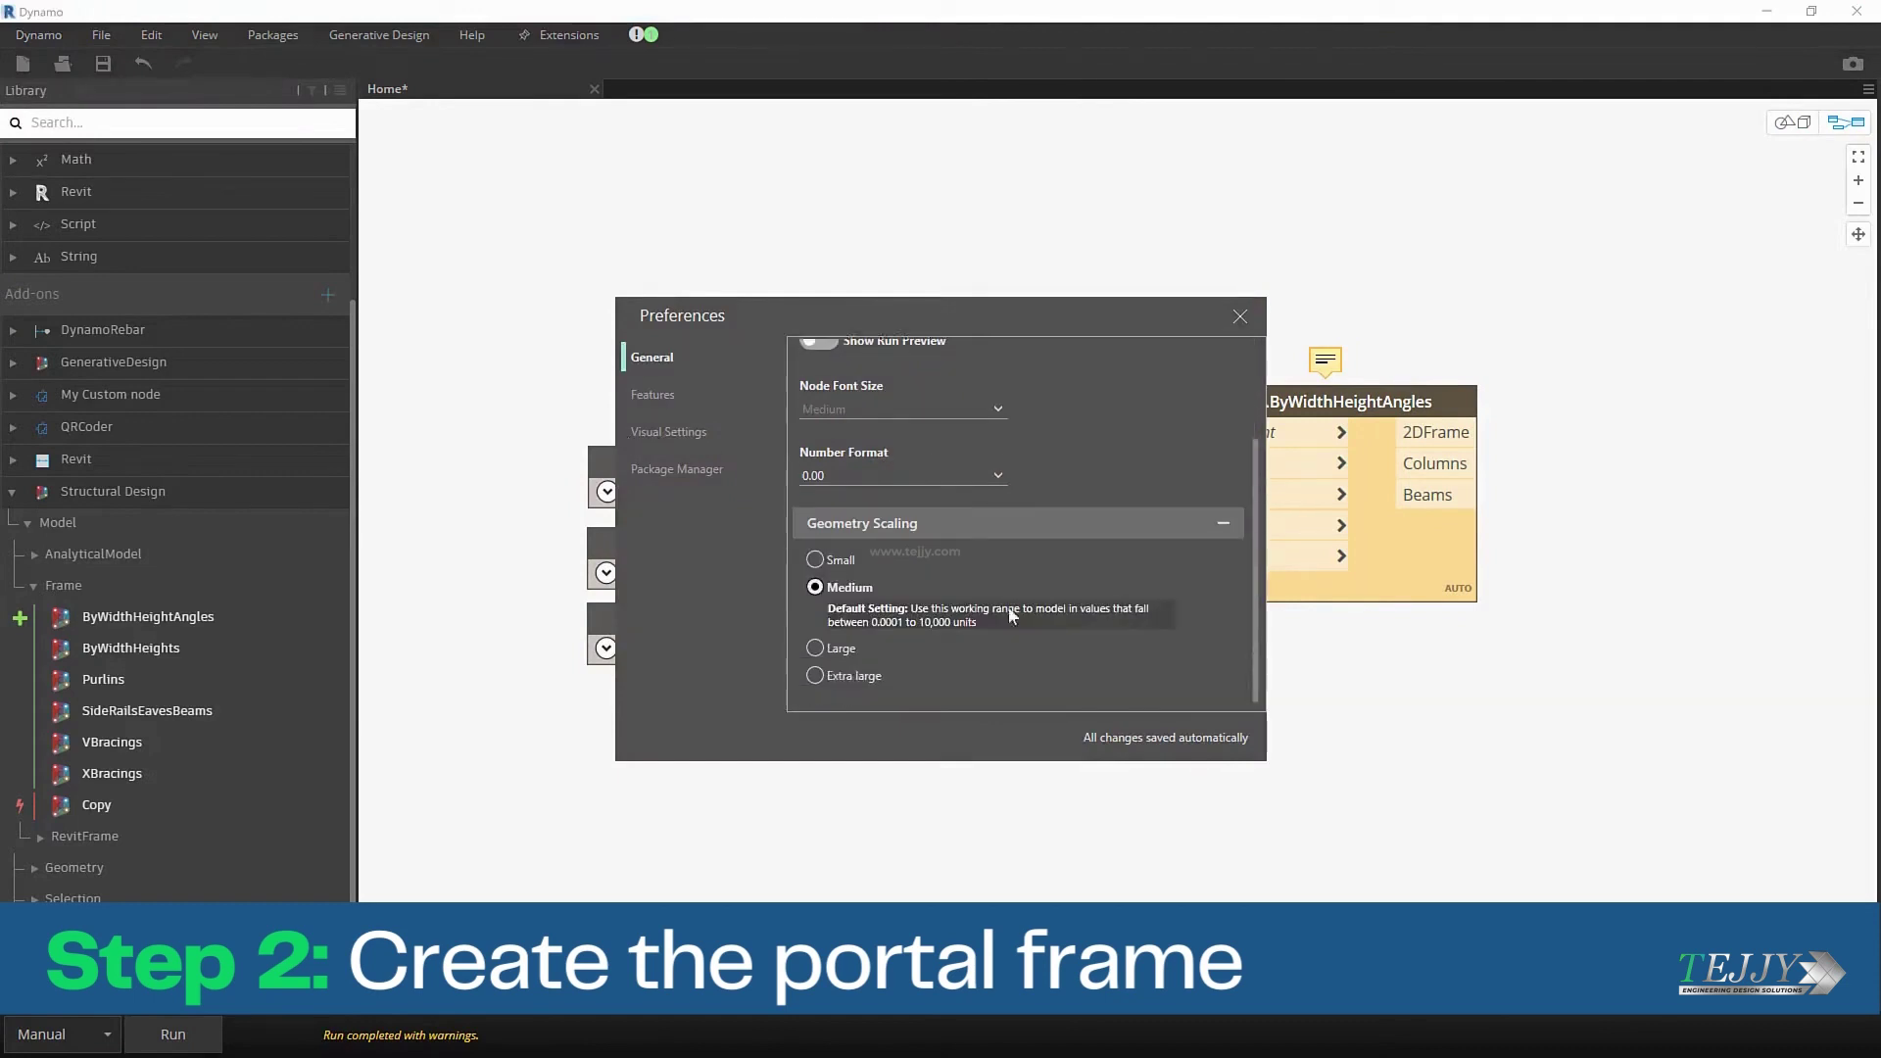
click(815, 676)
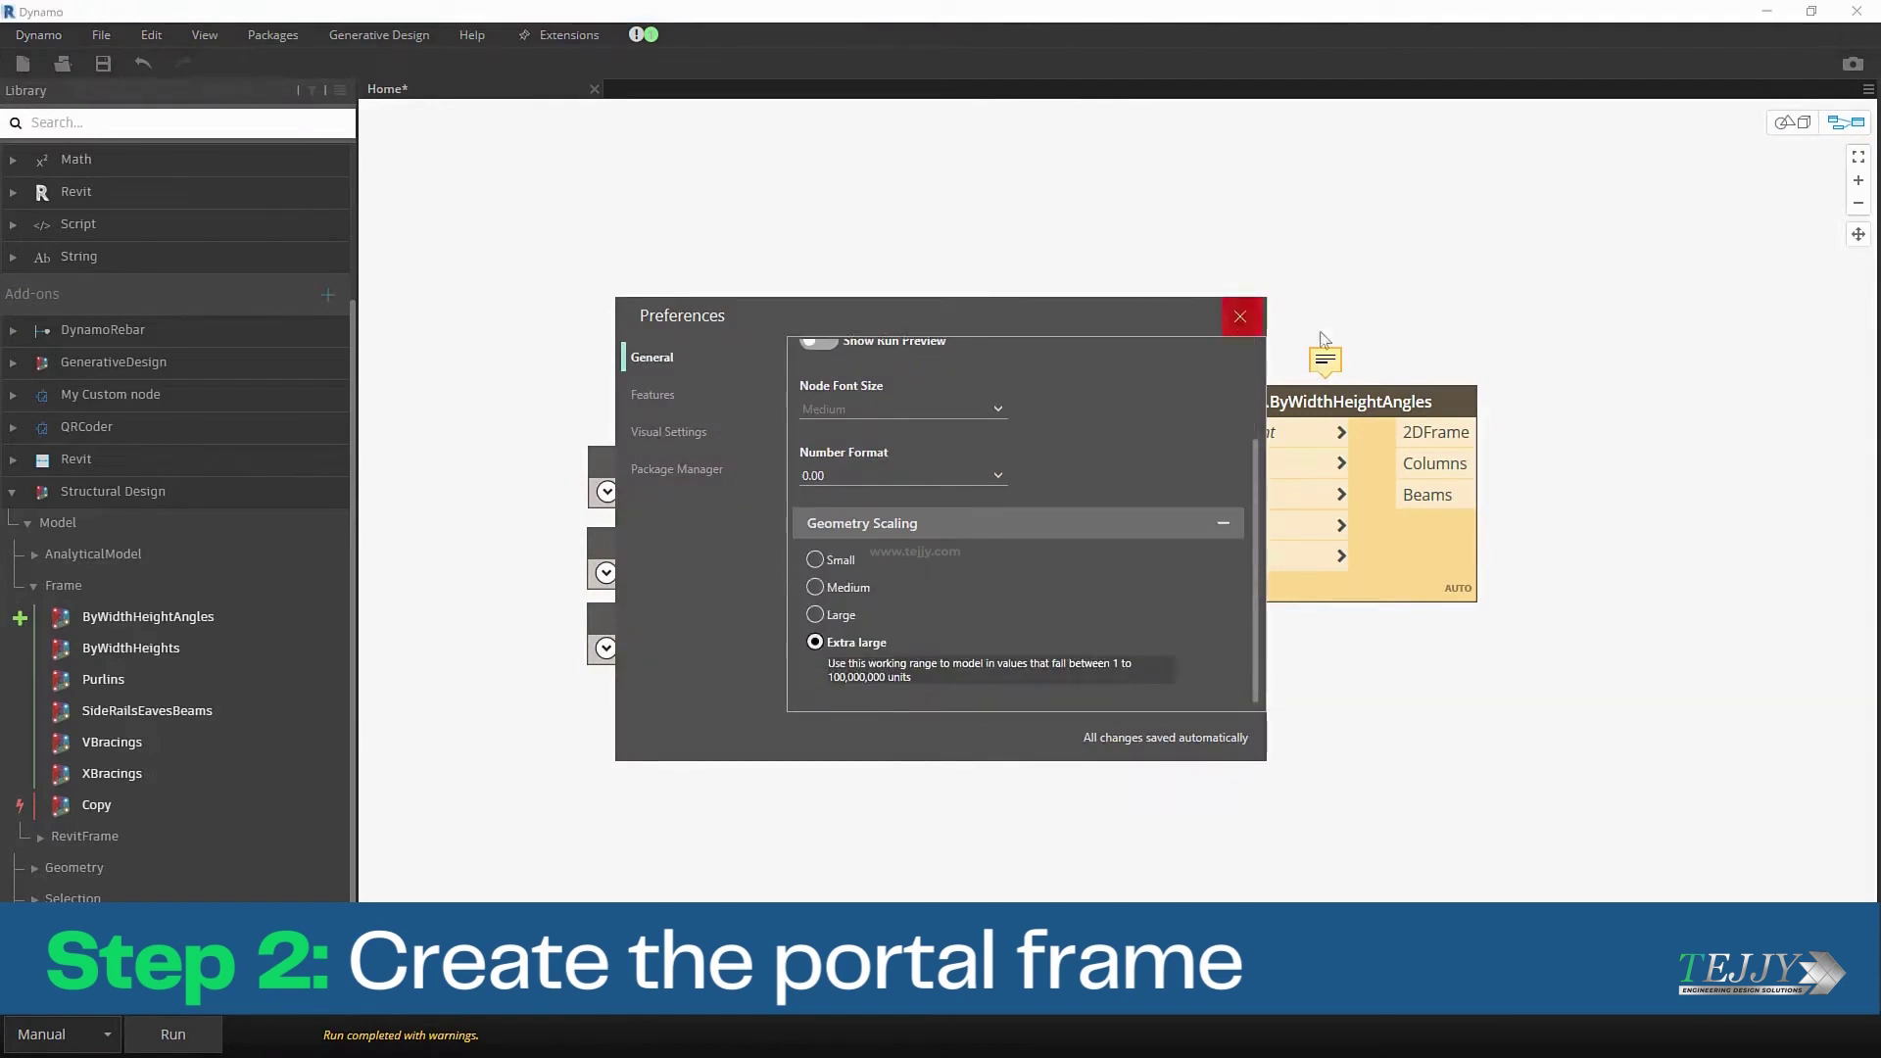
click(1241, 318)
Switch the graph to automatic execution and set Width to 6600, Height to 4500 and Roof Angle to 10.
click(106, 1042)
click(61, 996)
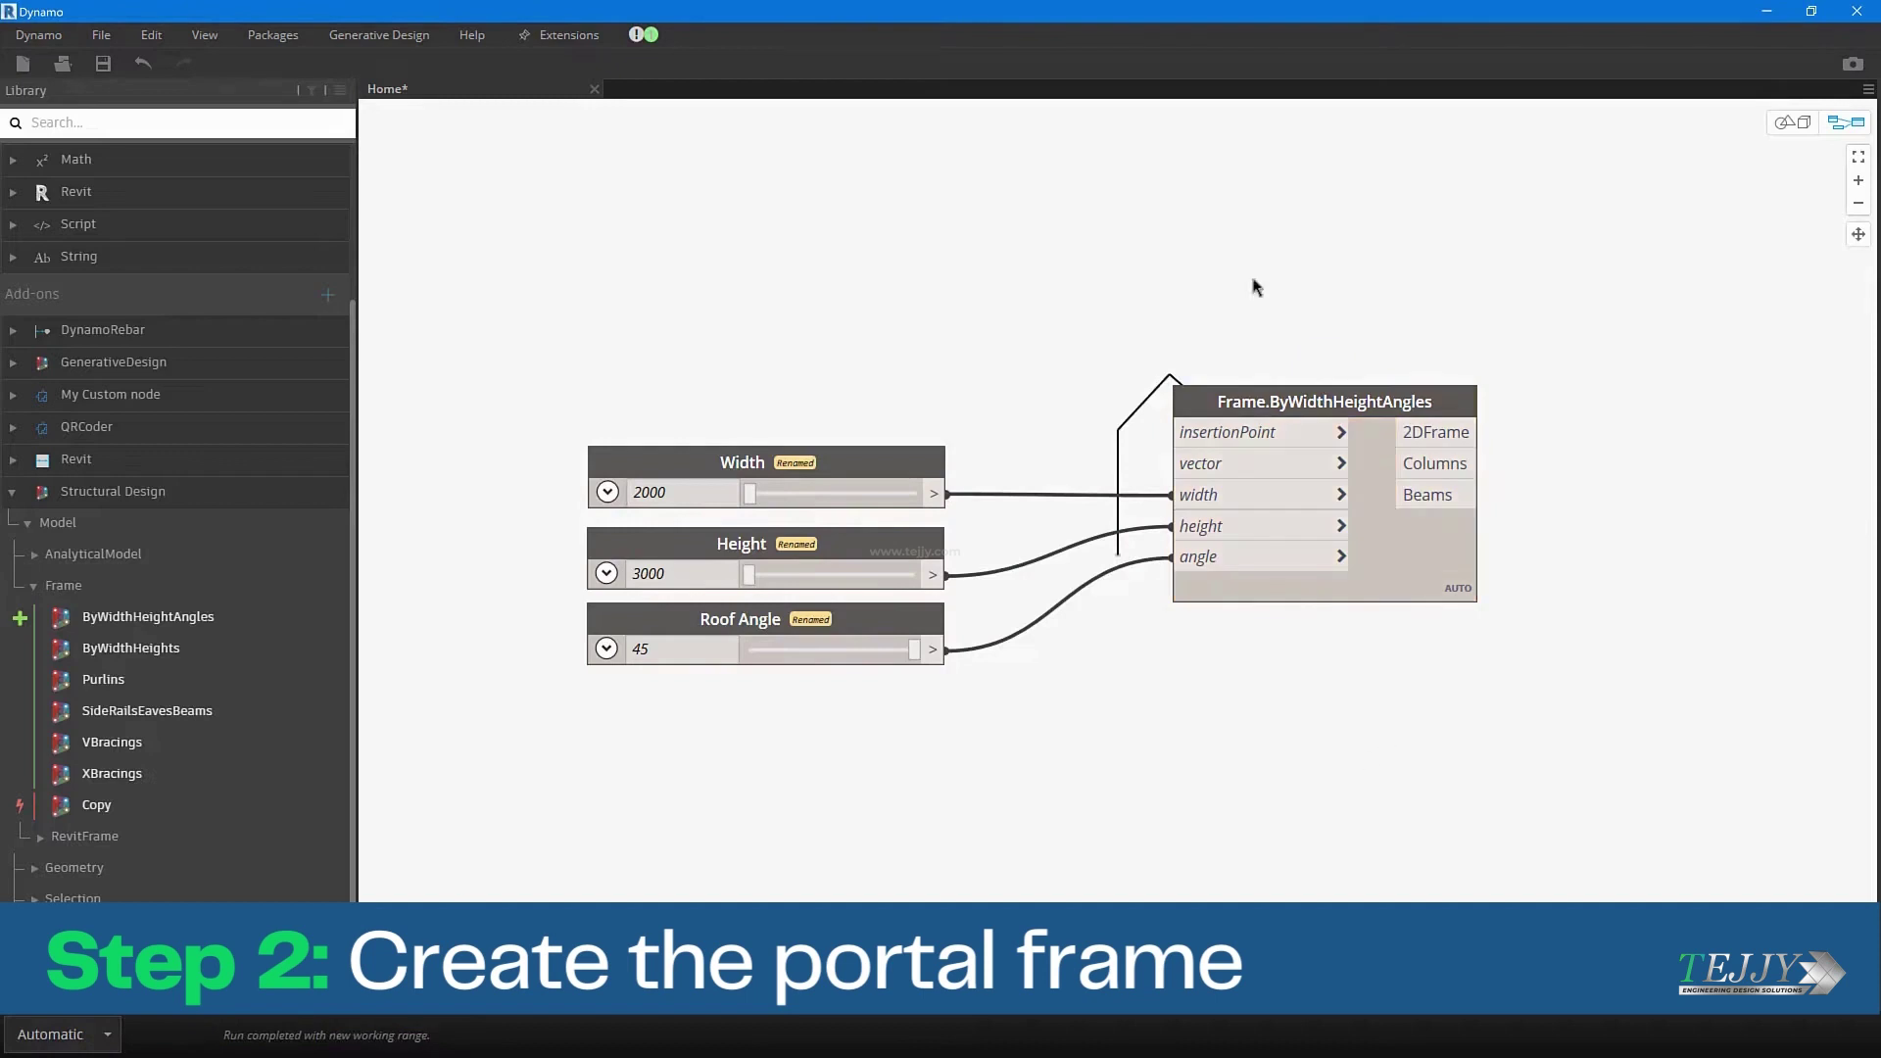
middle_drag(1395, 466, 1352, 559)
drag(731, 674, 773, 686)
drag(729, 754, 765, 756)
drag(894, 829, 759, 830)
scroll(902, 660, down, 2)
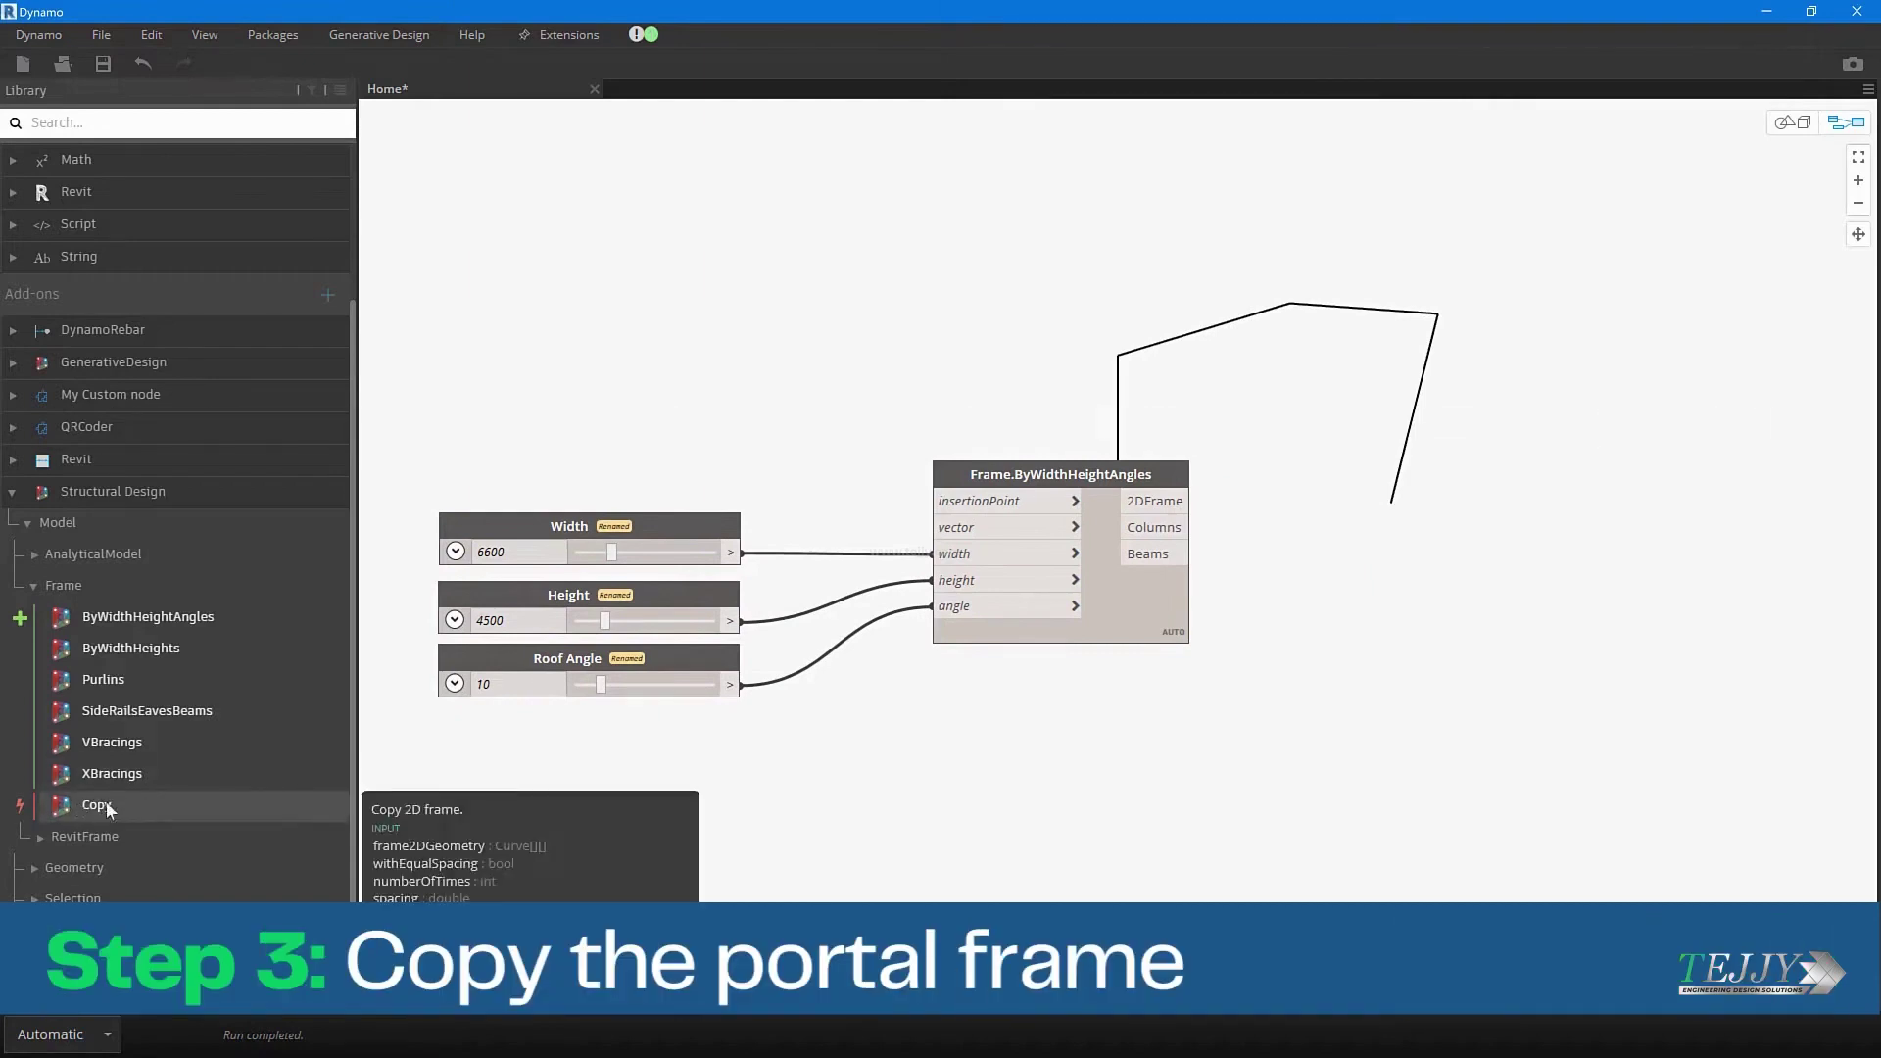
Add a Frame.Copy node and connect the portal frame's 2DFrame output to its frame2DGeometry input.
click(78, 805)
drag(1192, 502, 1367, 514)
scroll(1398, 718, up, 2)
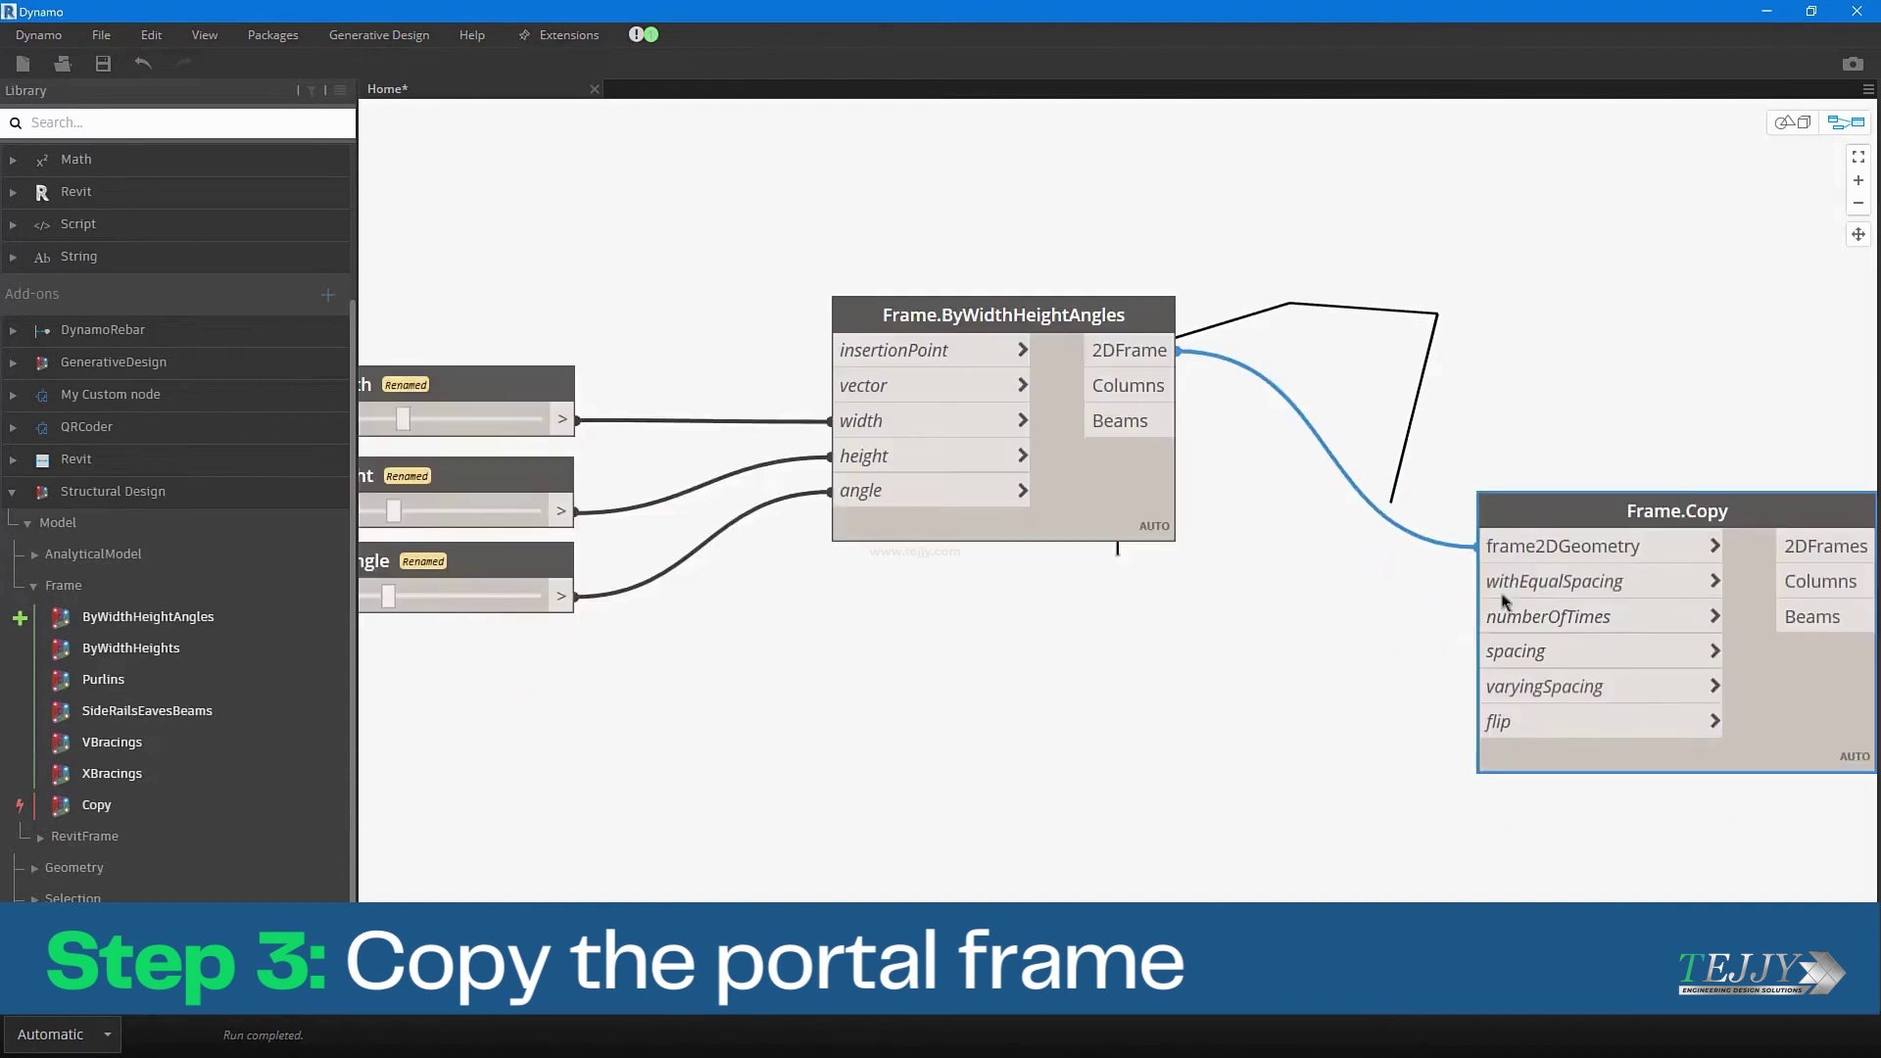
scroll(1062, 660, down, 2)
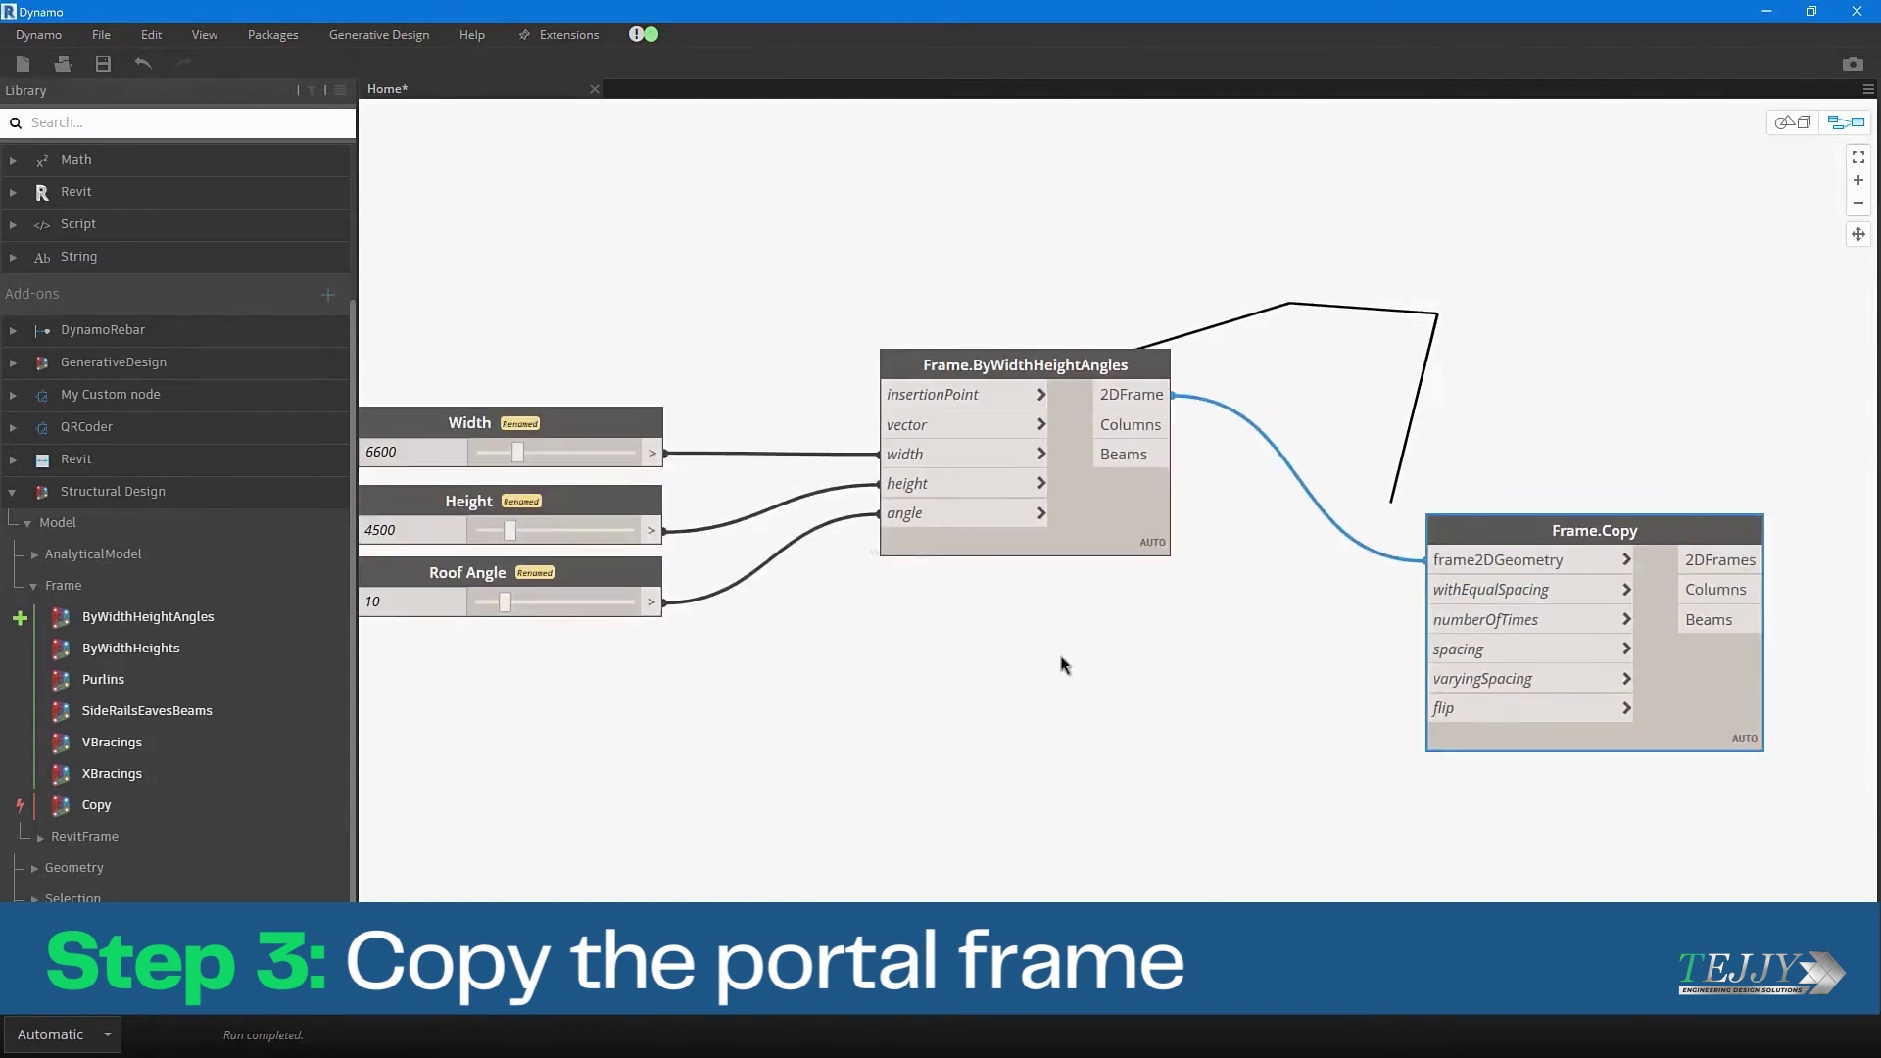
Duplicate the Roof Angle slider below the original and rename the copy Bay Quantity.
click(683, 578)
key(ctrl+c)
key(ctrl+v)
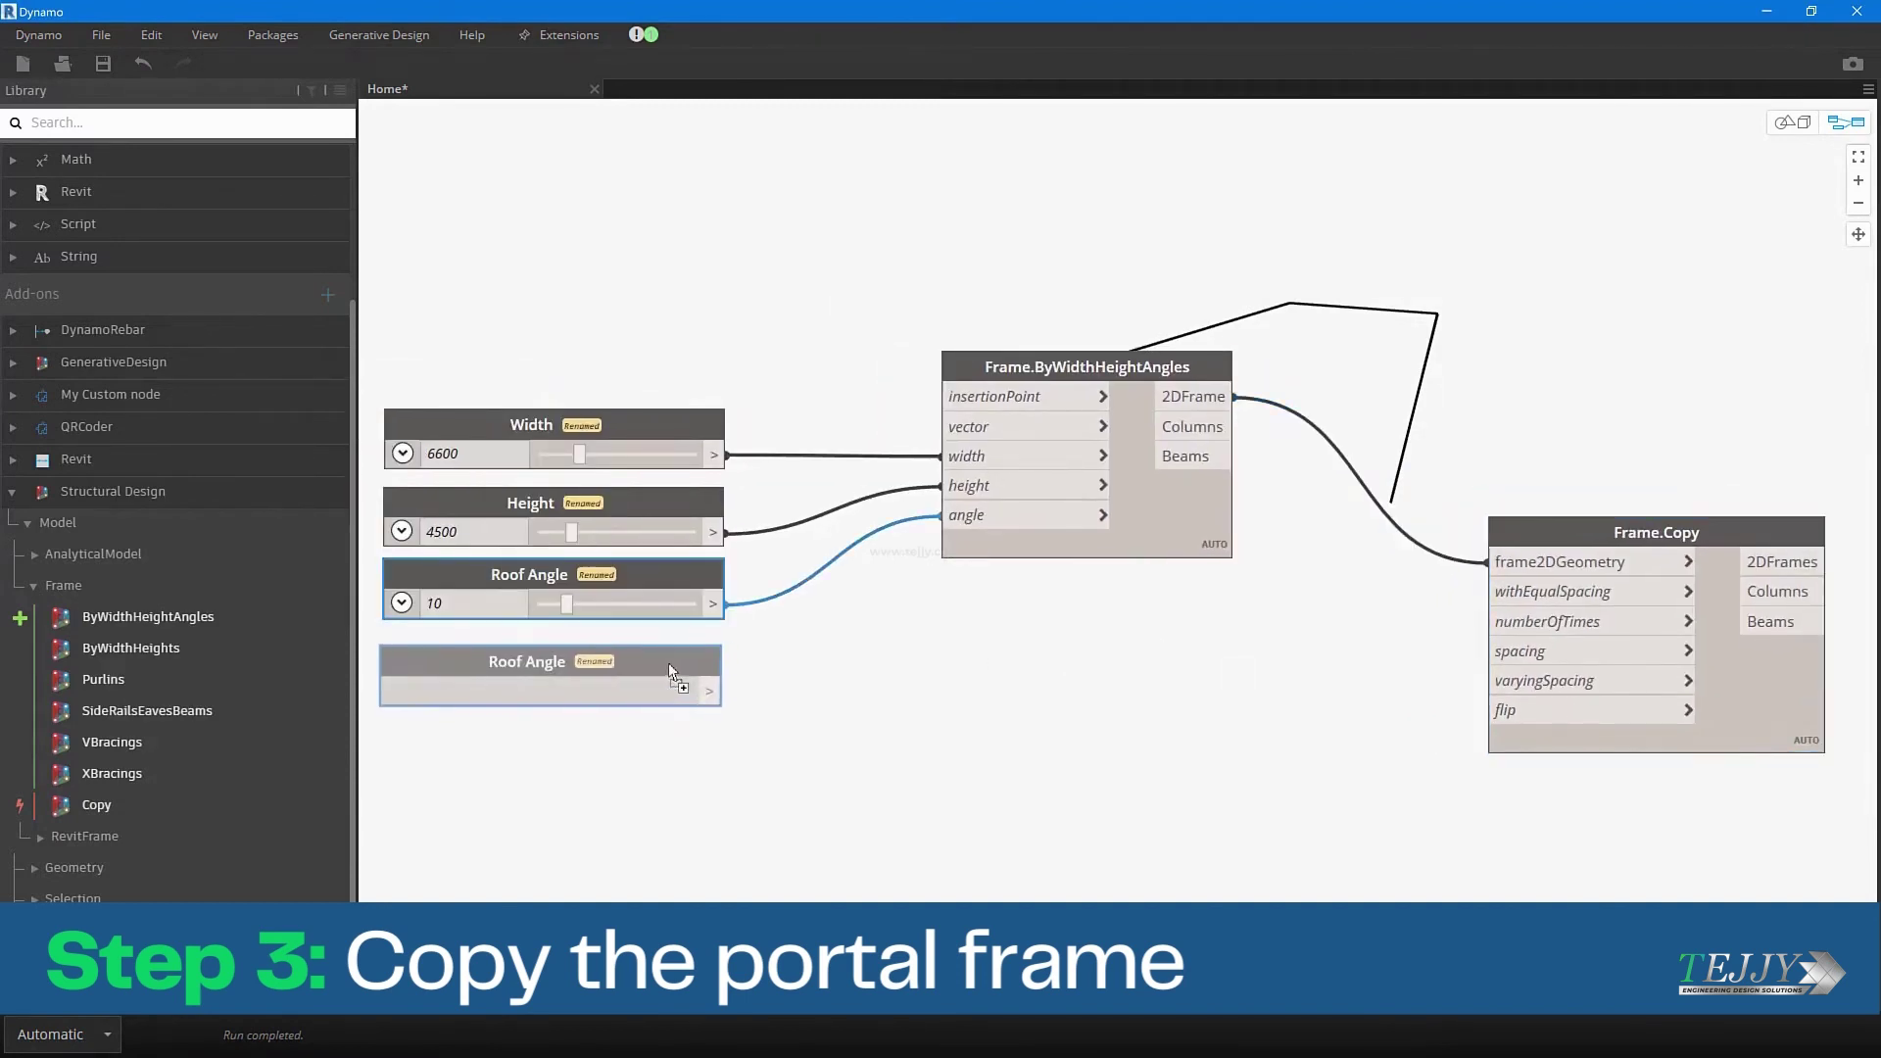
double_click(528, 670)
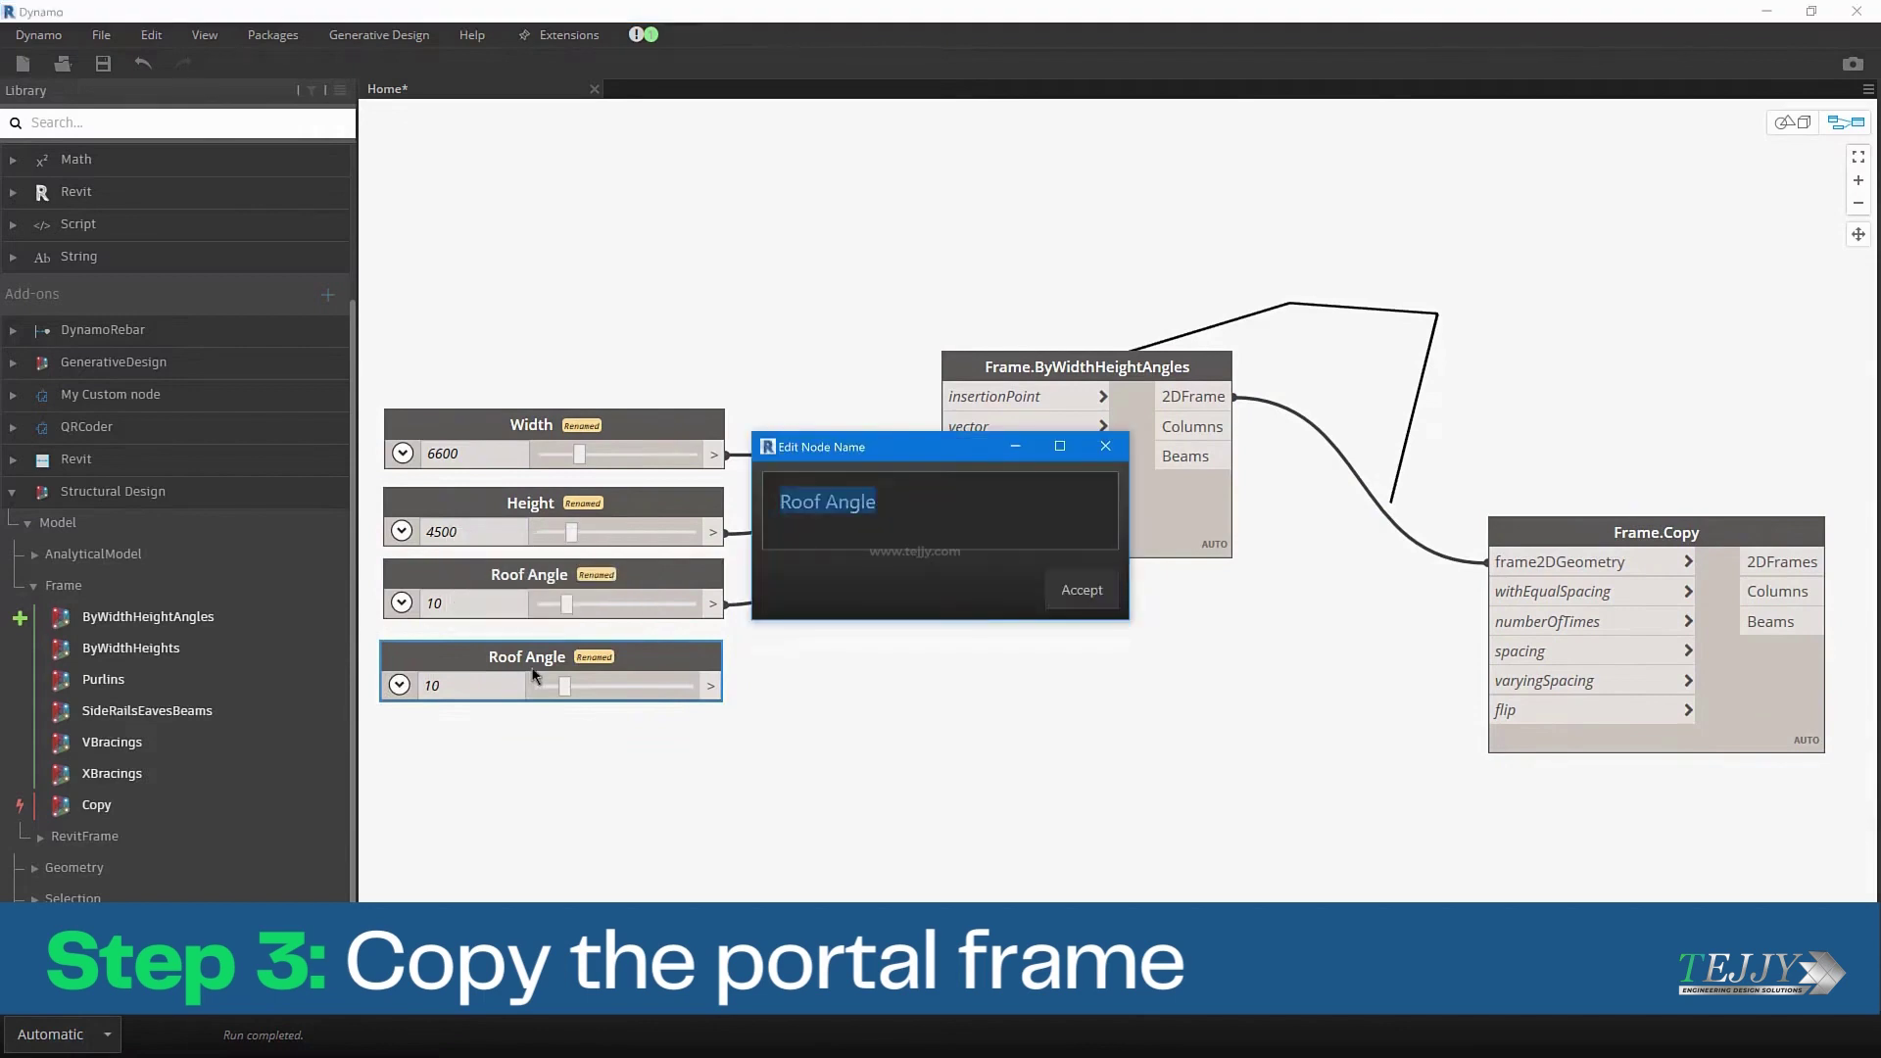
text(Bay Quantity)
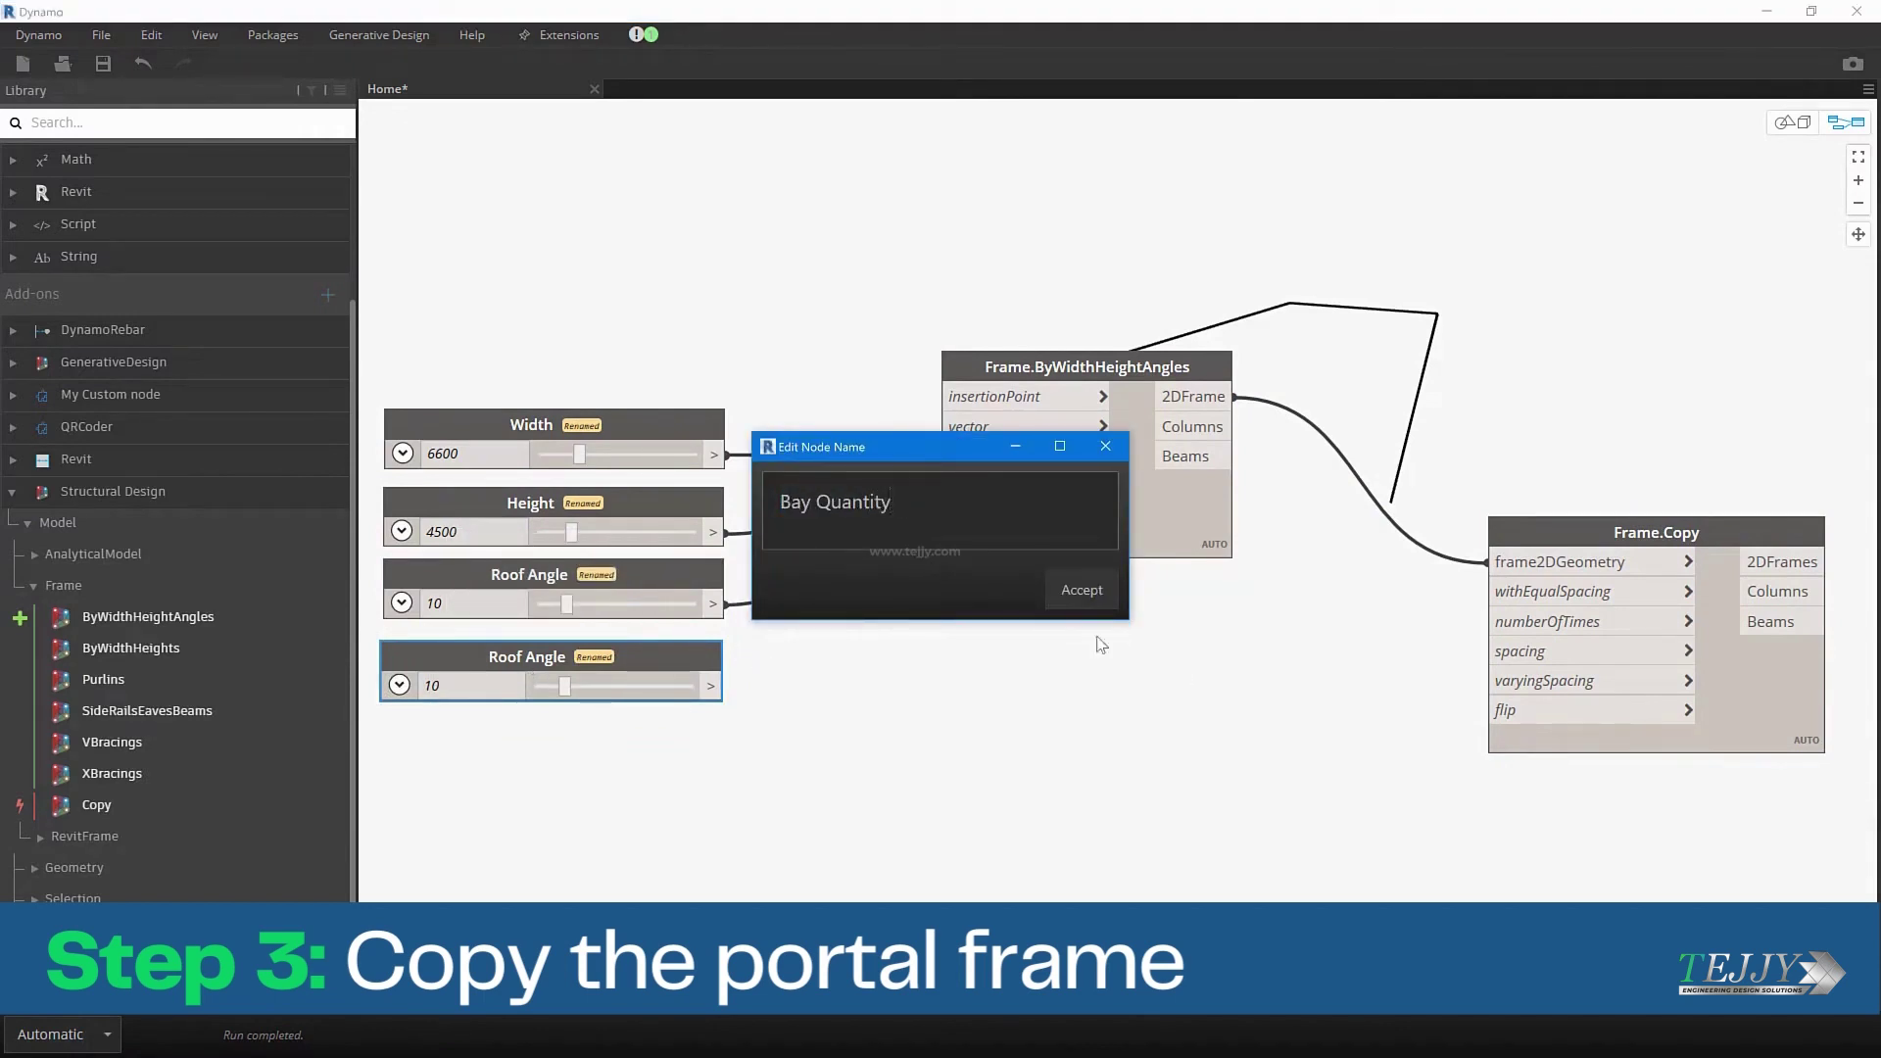
key(Return)
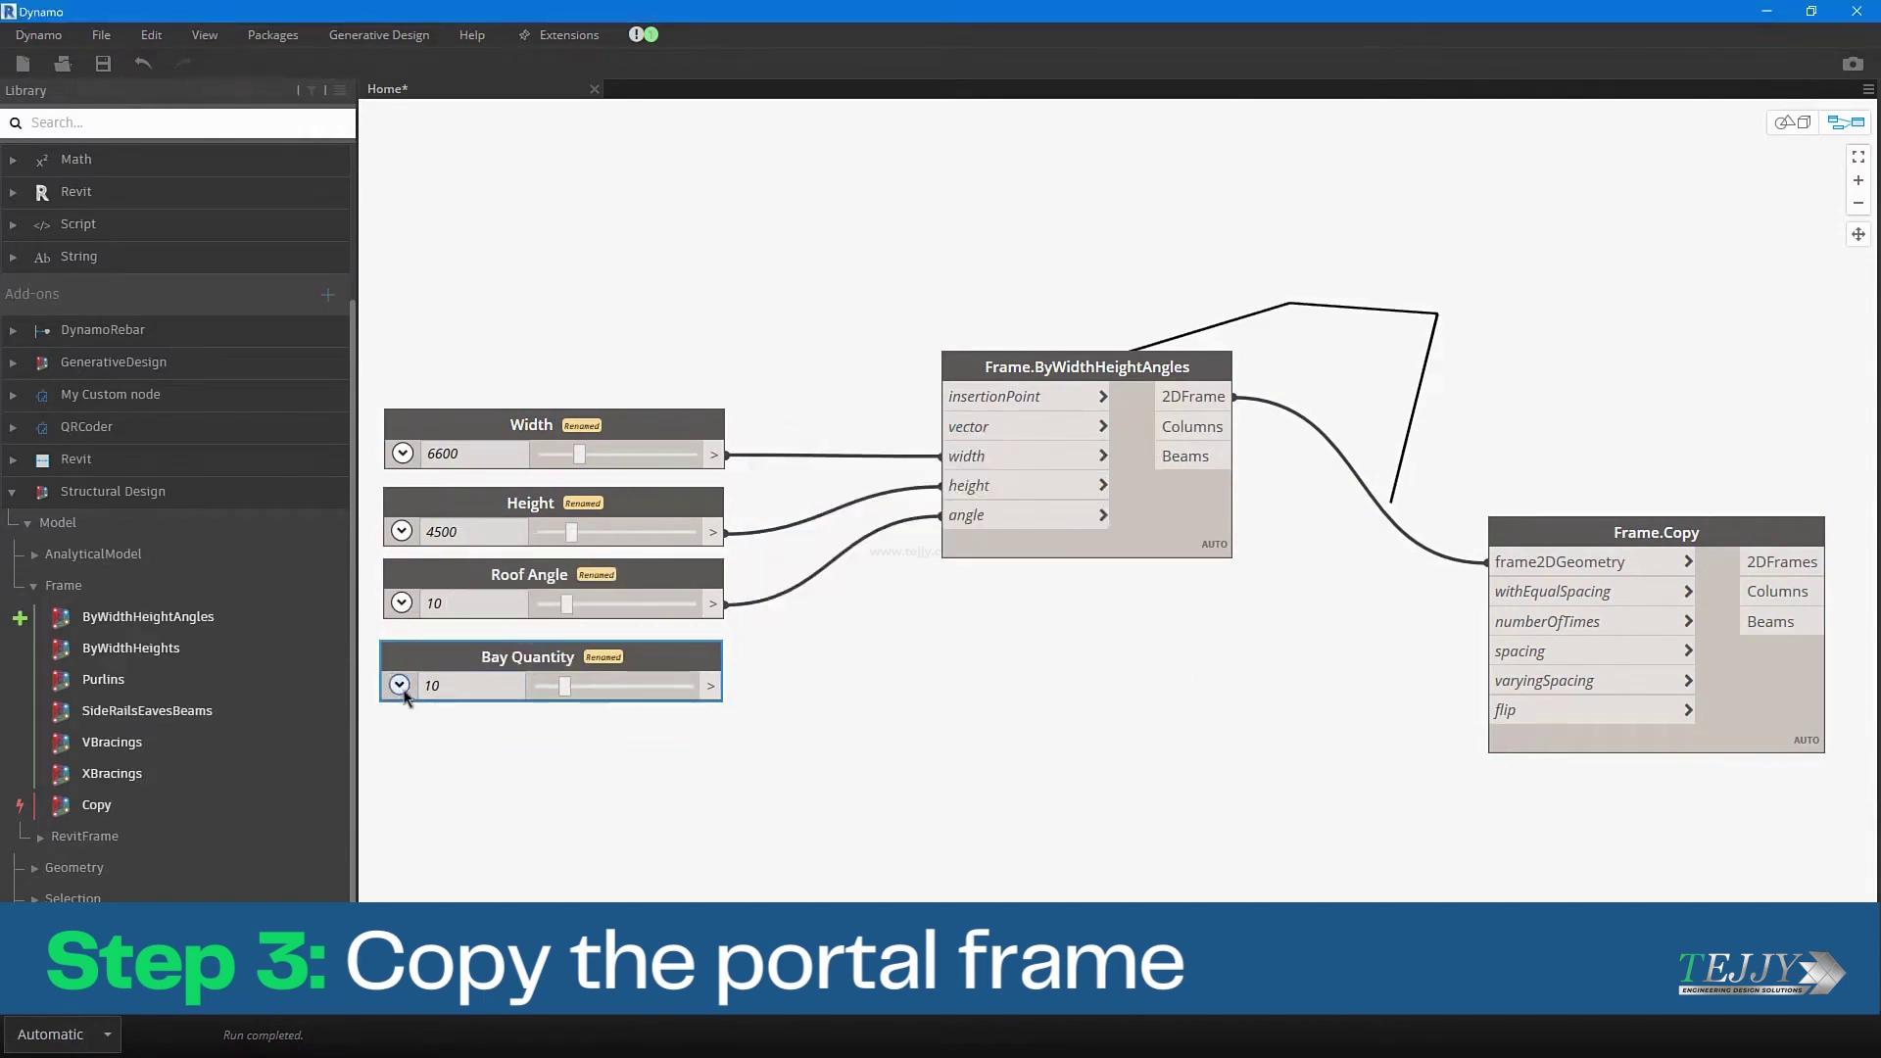
Set the Bay Quantity slider's range to 1–12 and connect it to the numberOfTimes input of Frame.Copy.
click(398, 685)
click(466, 722)
text(1)
key(Tab)
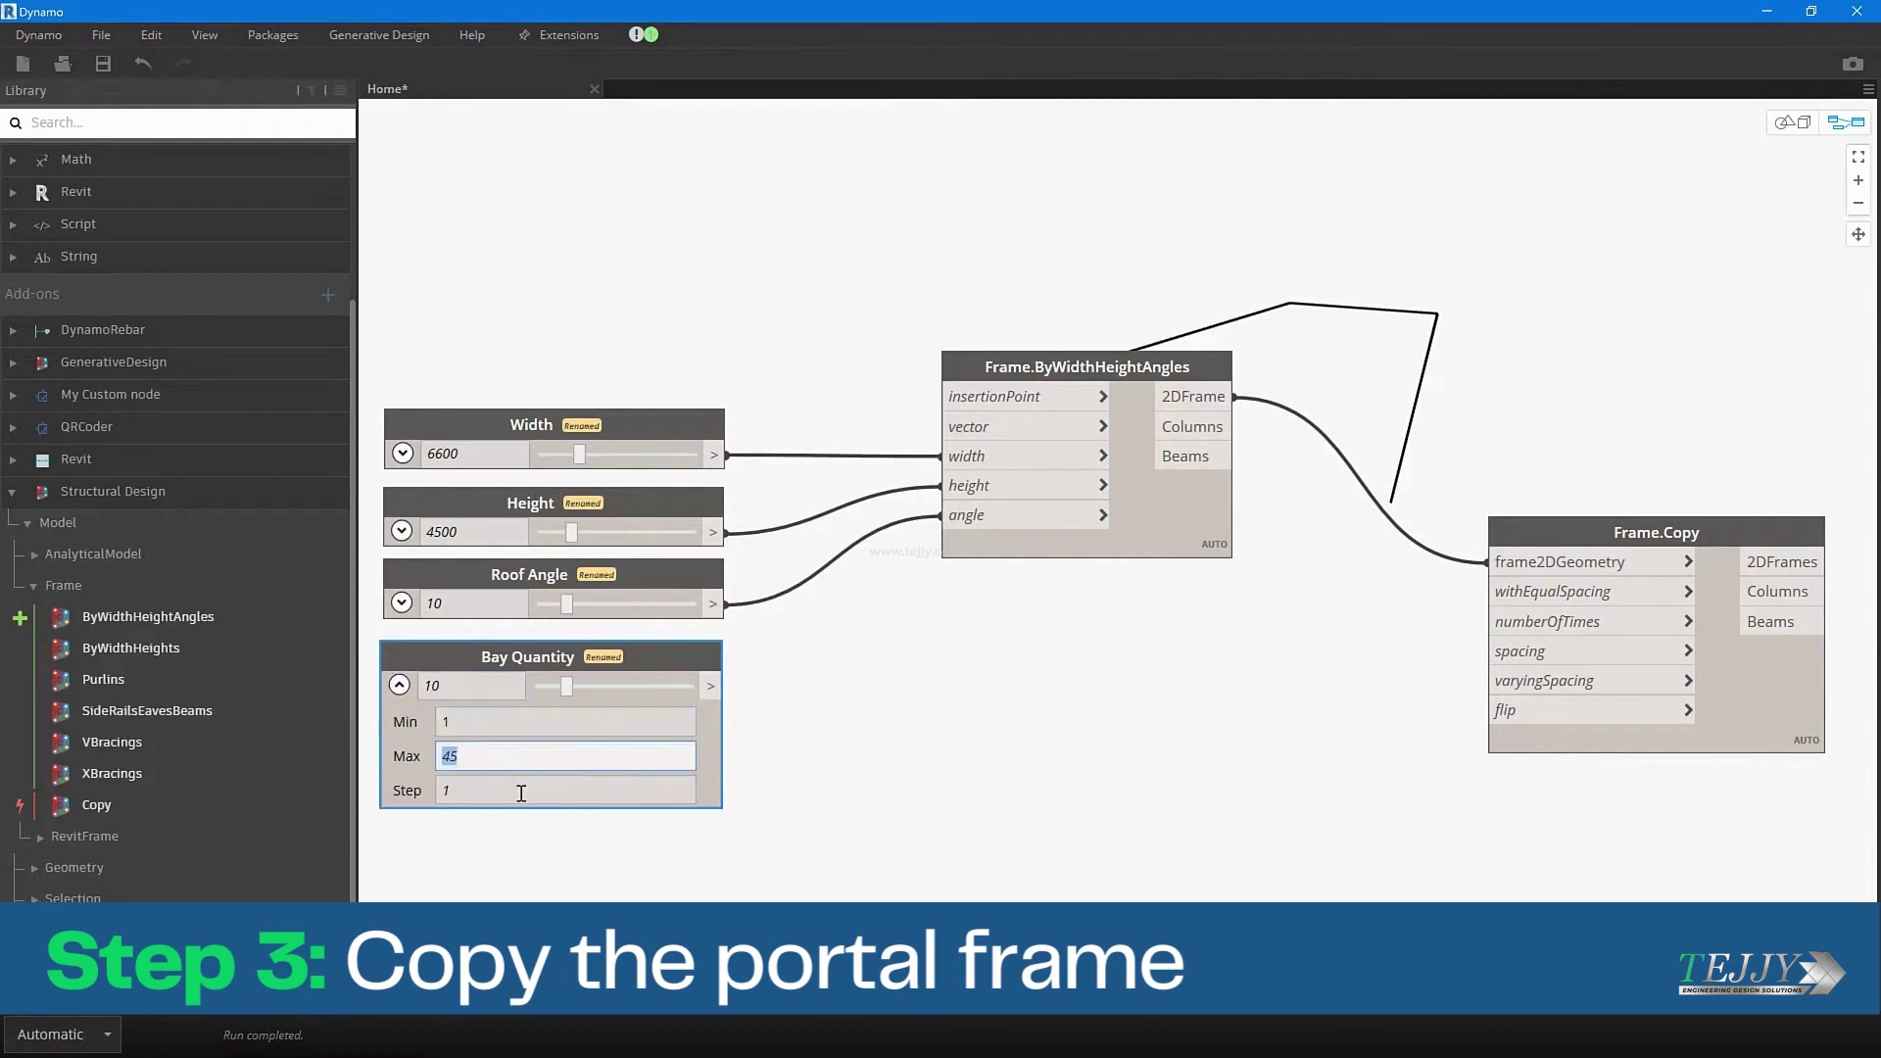
text(12)
key(Return)
drag(711, 686, 1517, 627)
click(399, 684)
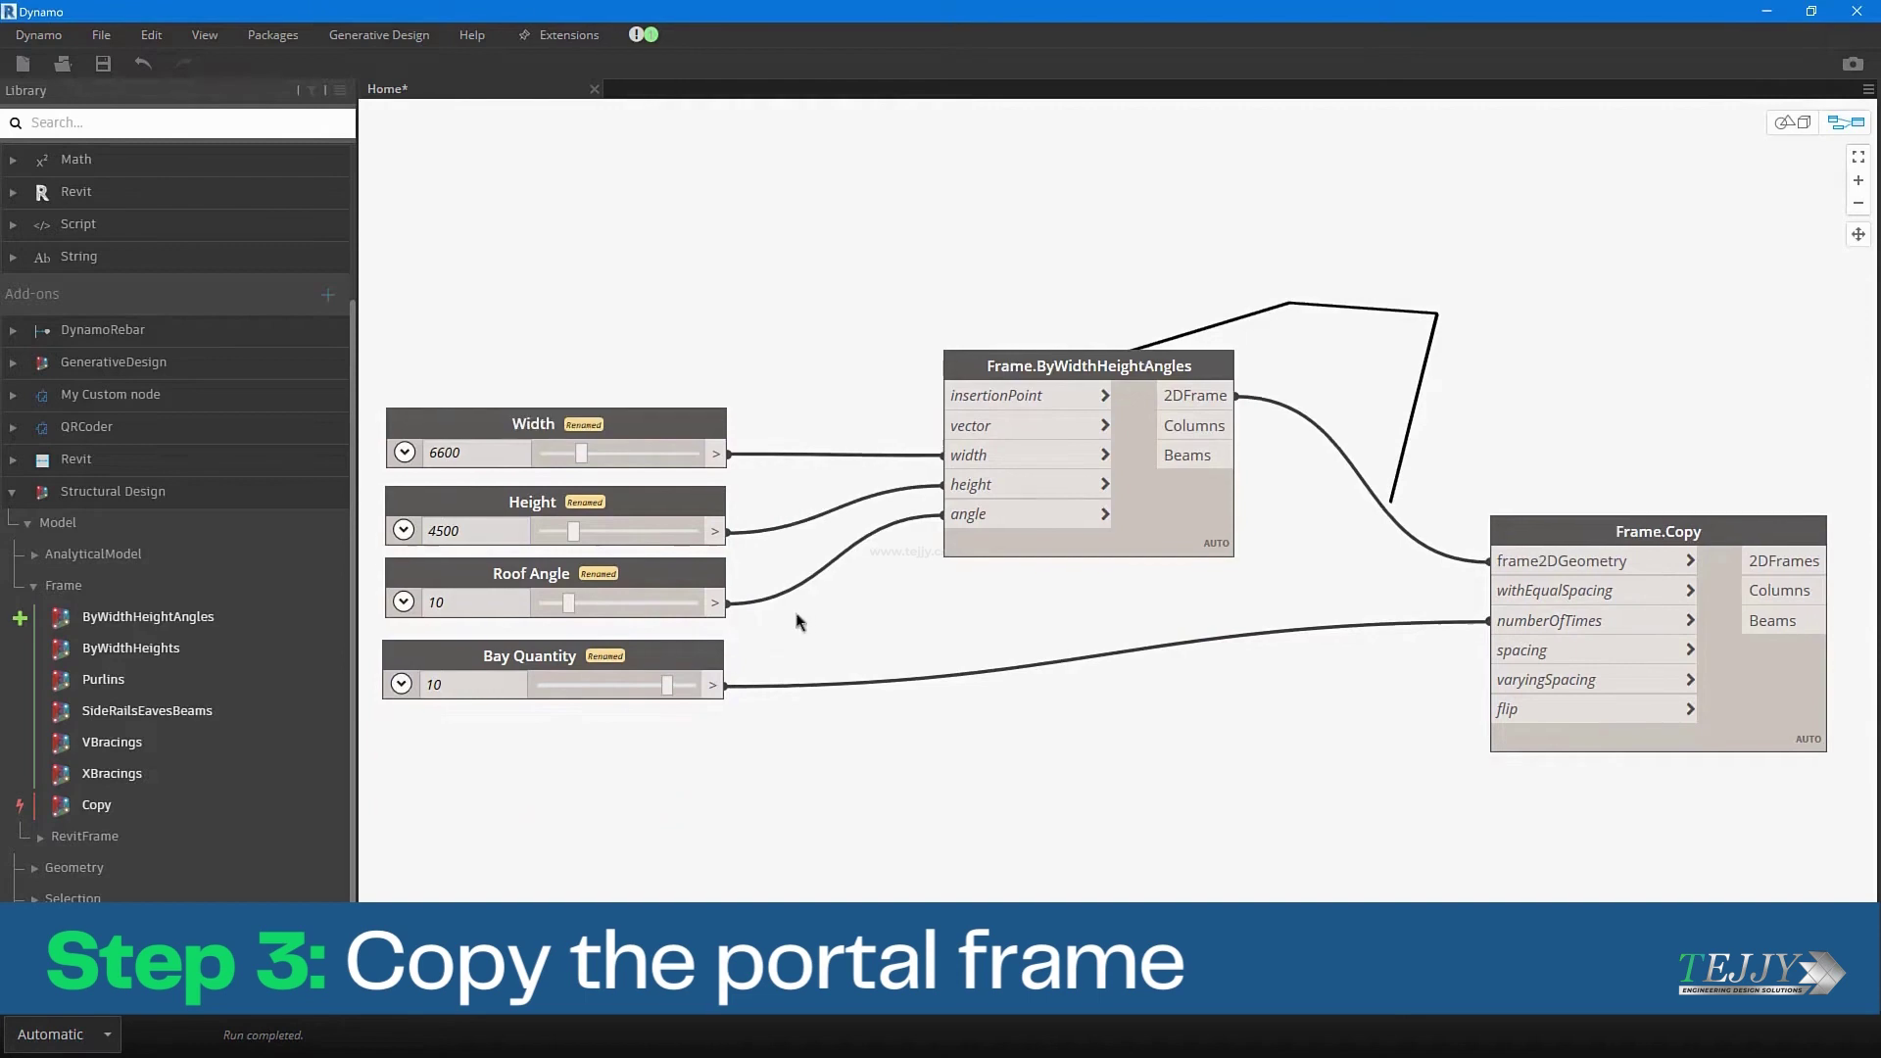
Duplicate the Height slider below Bay Quantity and rename the copy Bay Spacing.
middle_drag(682, 655, 705, 628)
click(703, 479)
key(ctrl+c)
key(ctrl+v)
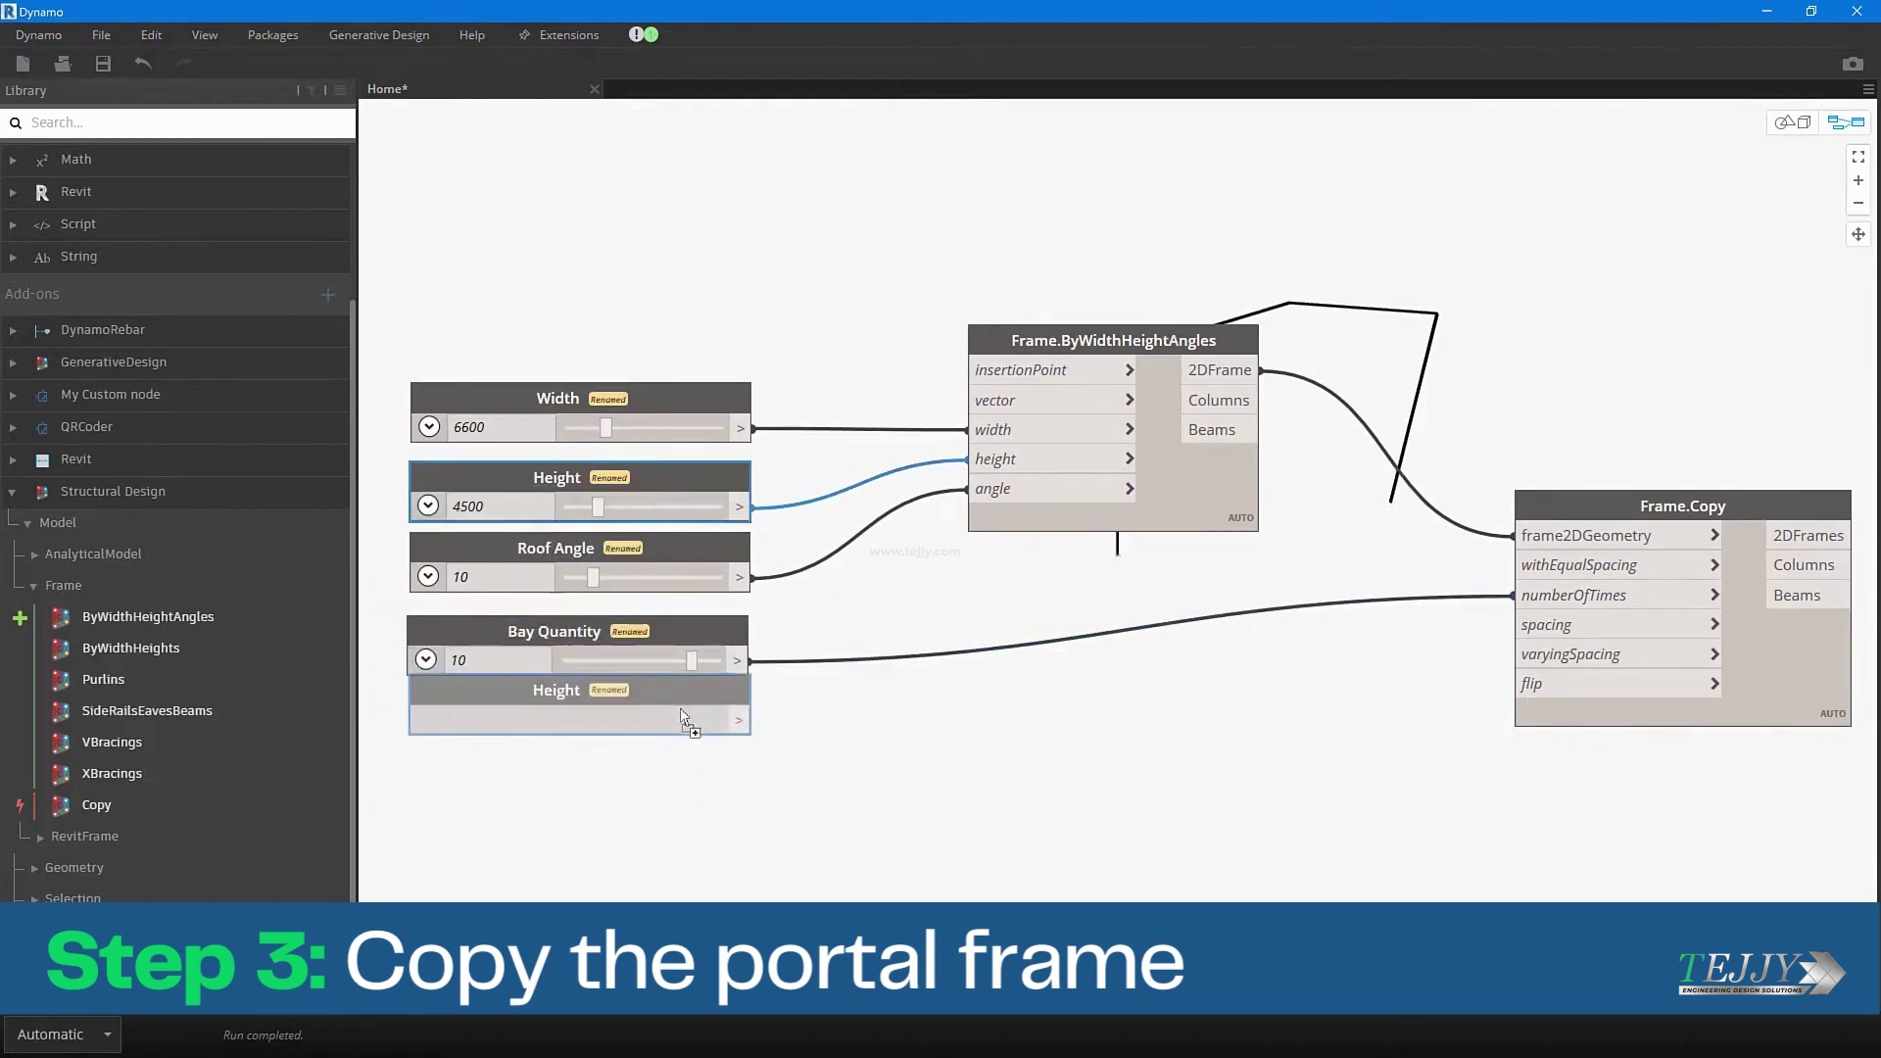
double_click(554, 699)
text(Bay Spacing)
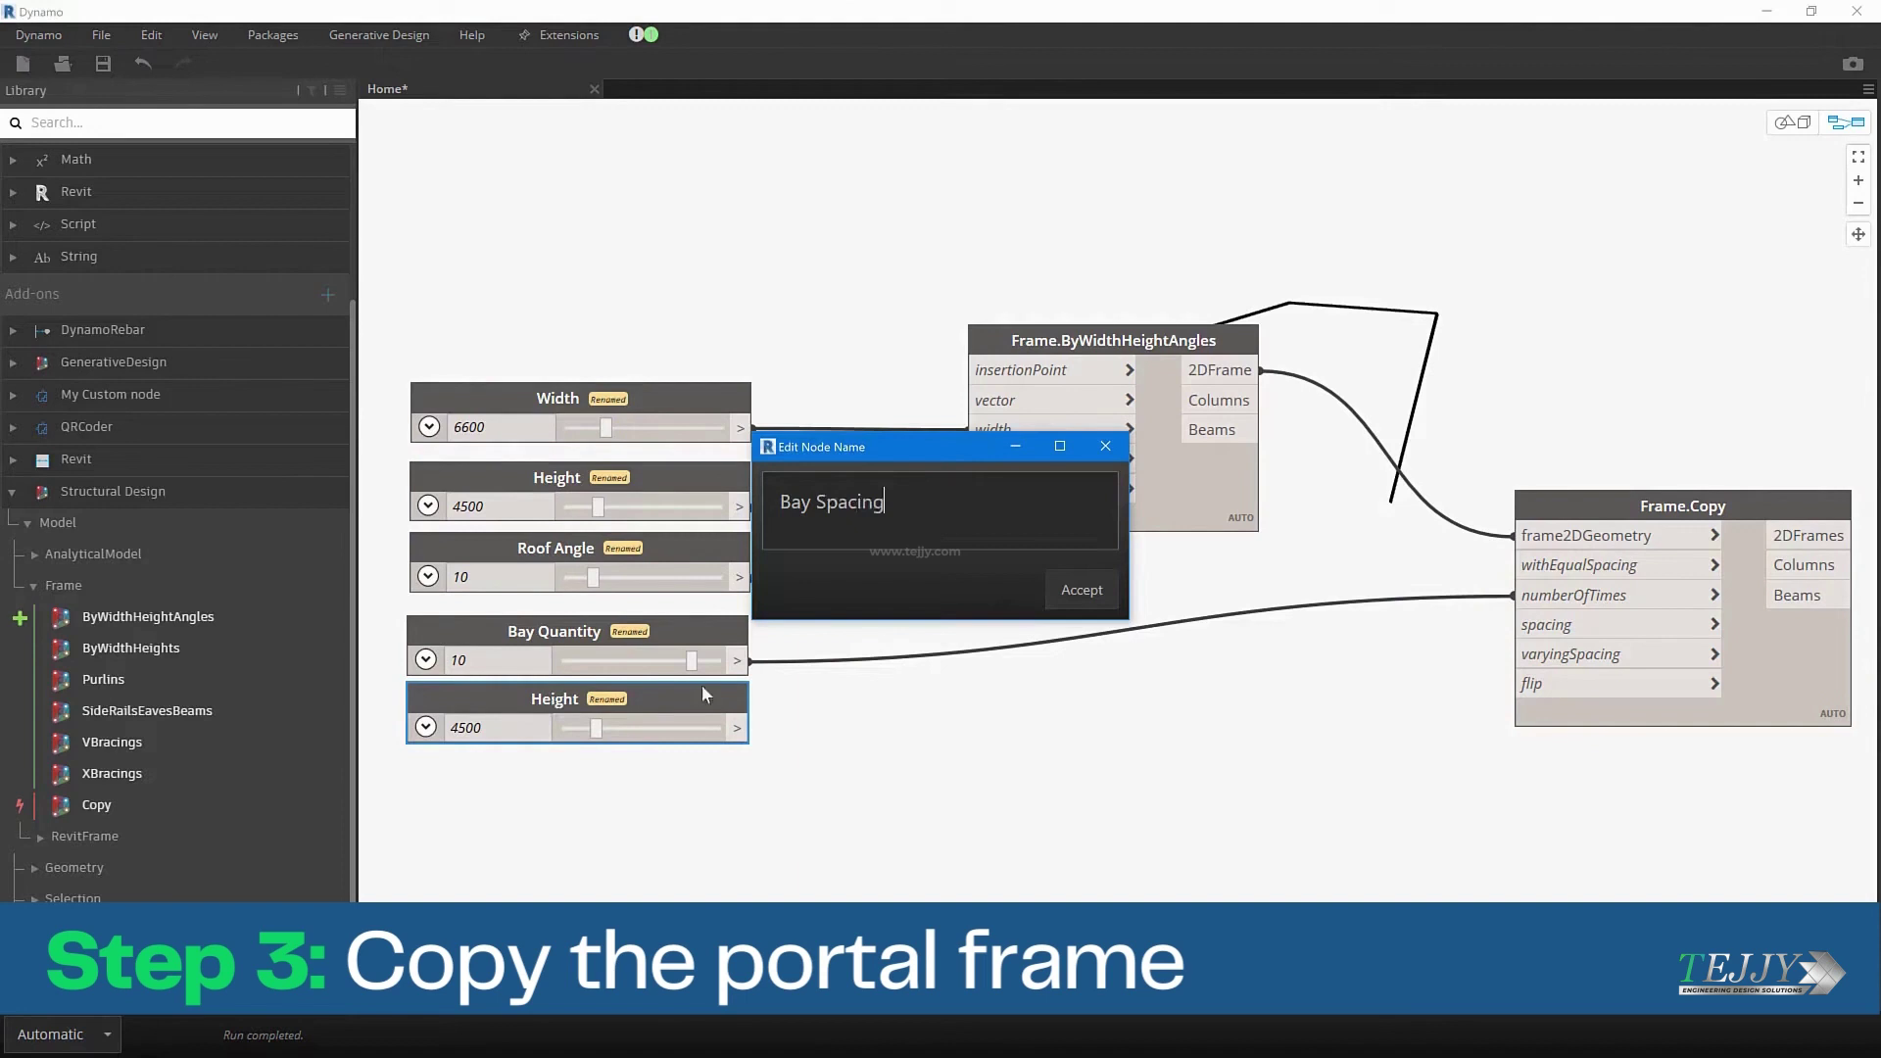
click(1068, 602)
Set the Bay Spacing slider's range to 2000–10000 and connect it to the spacing input of Frame.Copy.
click(425, 726)
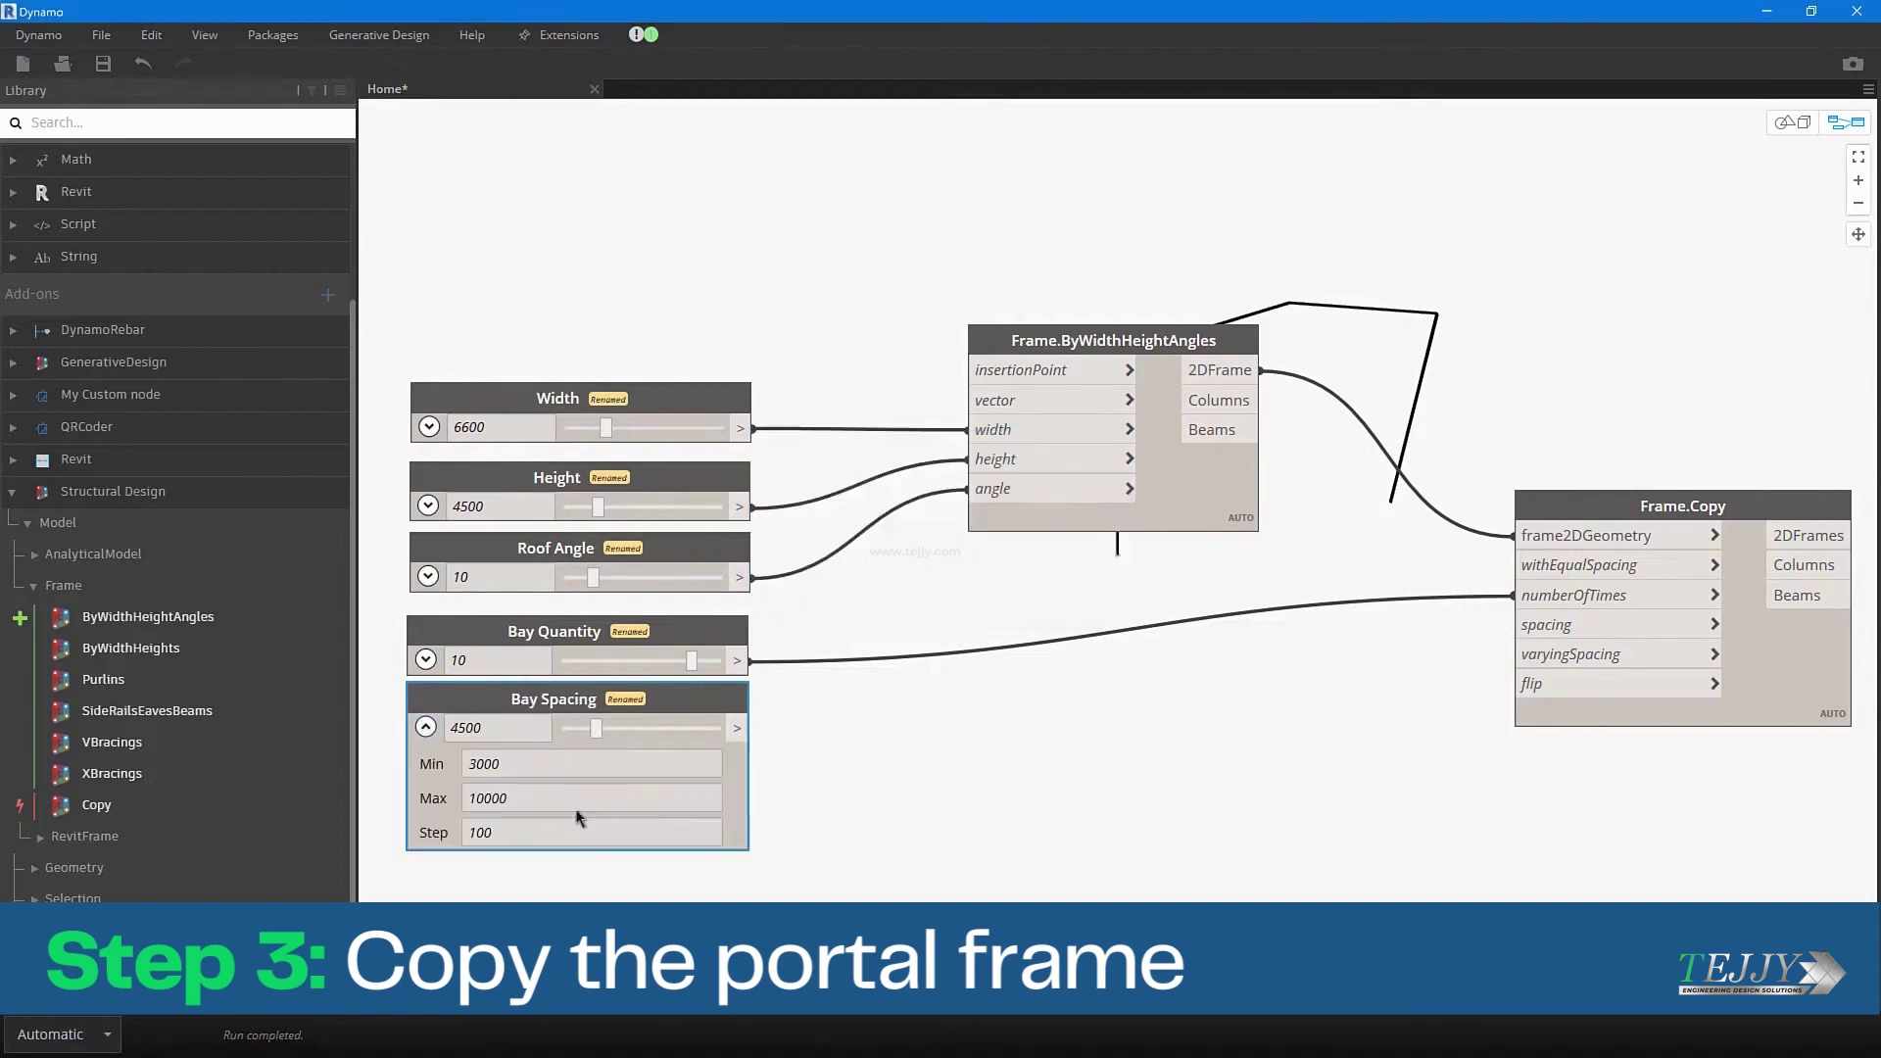
click(542, 763)
text(2000)
click(562, 796)
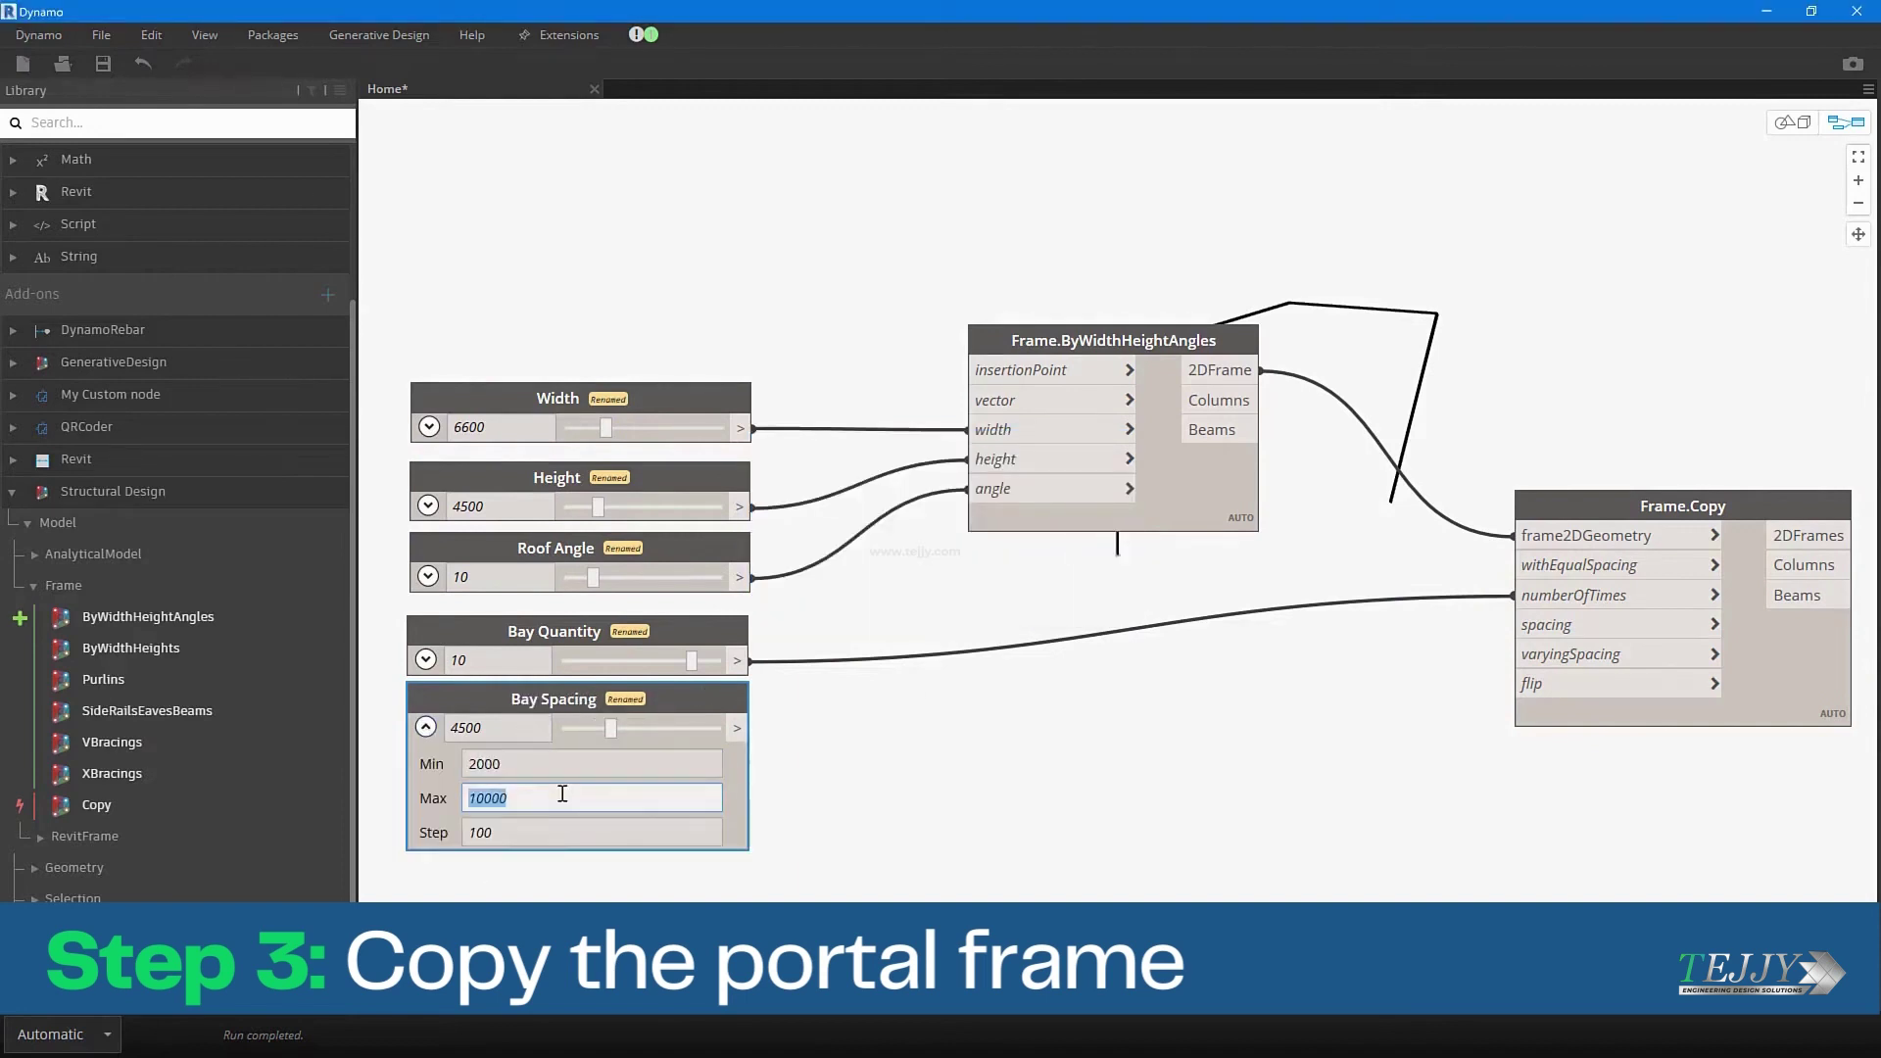
text(10000)
click(507, 823)
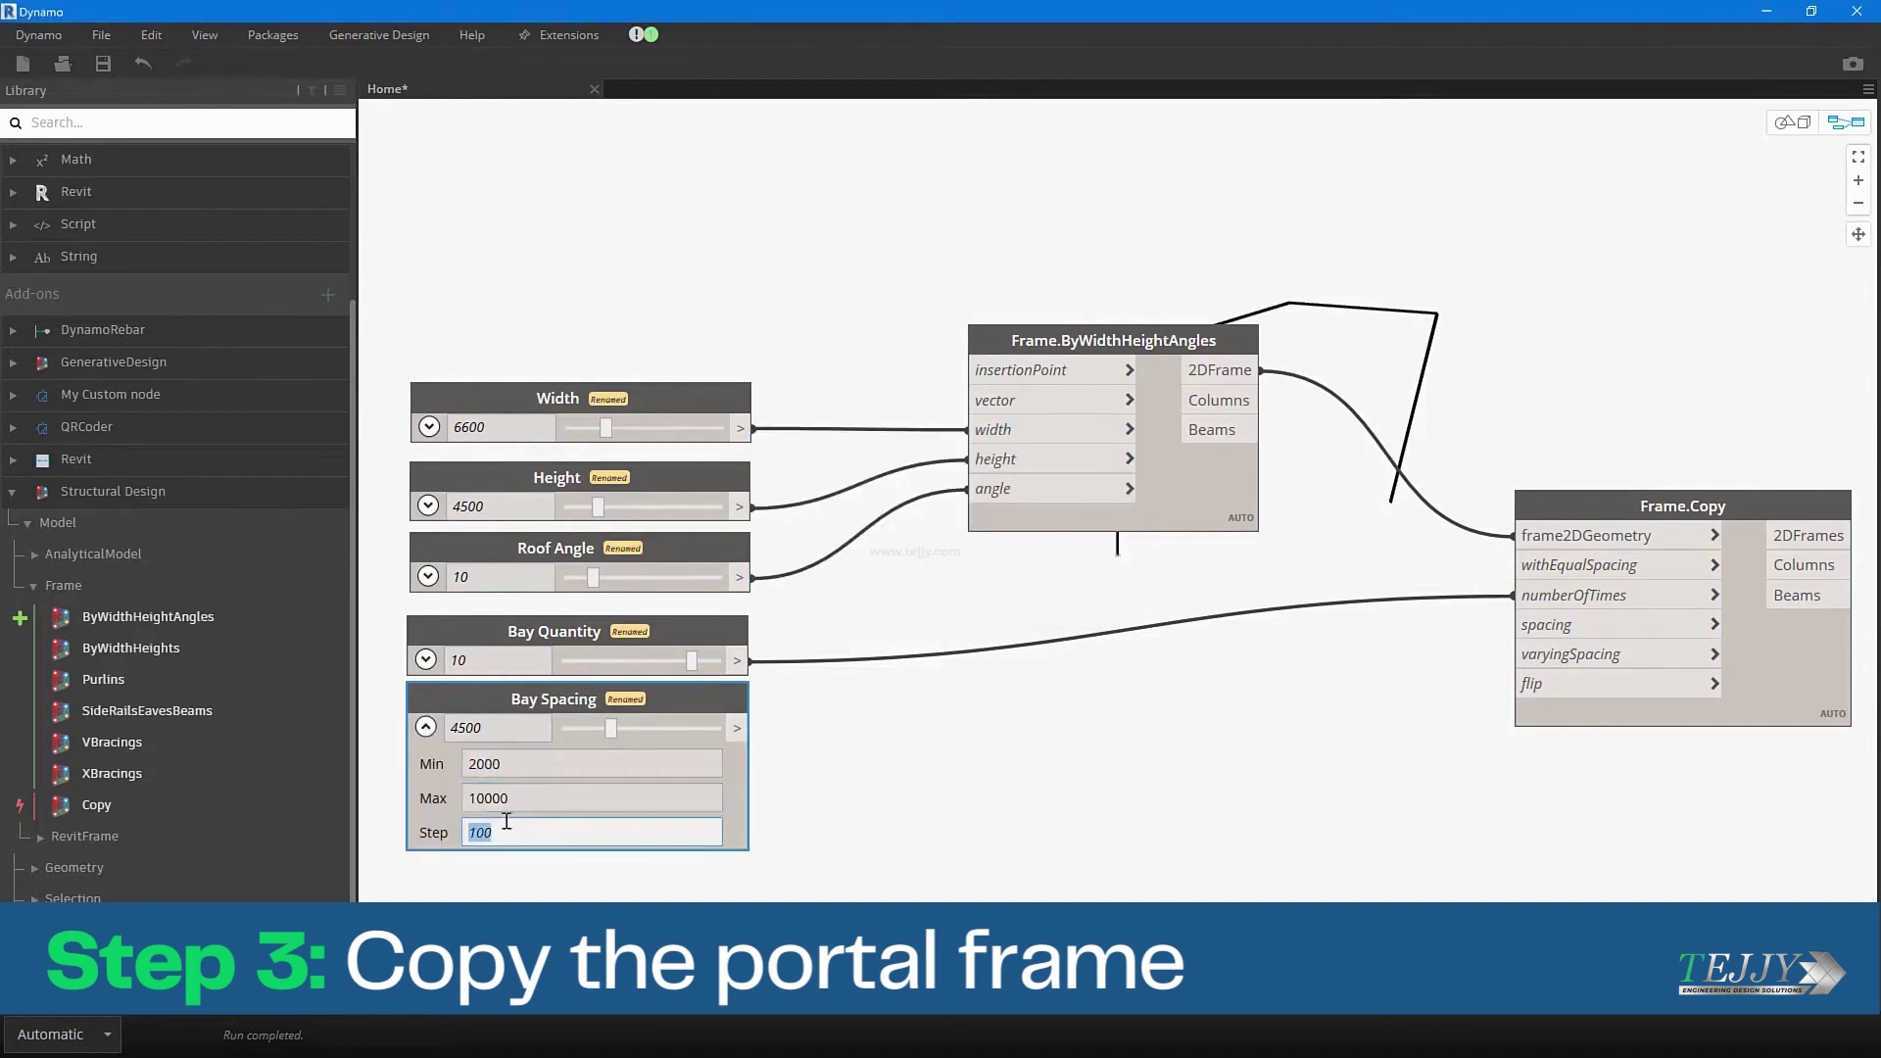
click(426, 727)
drag(737, 727, 1514, 624)
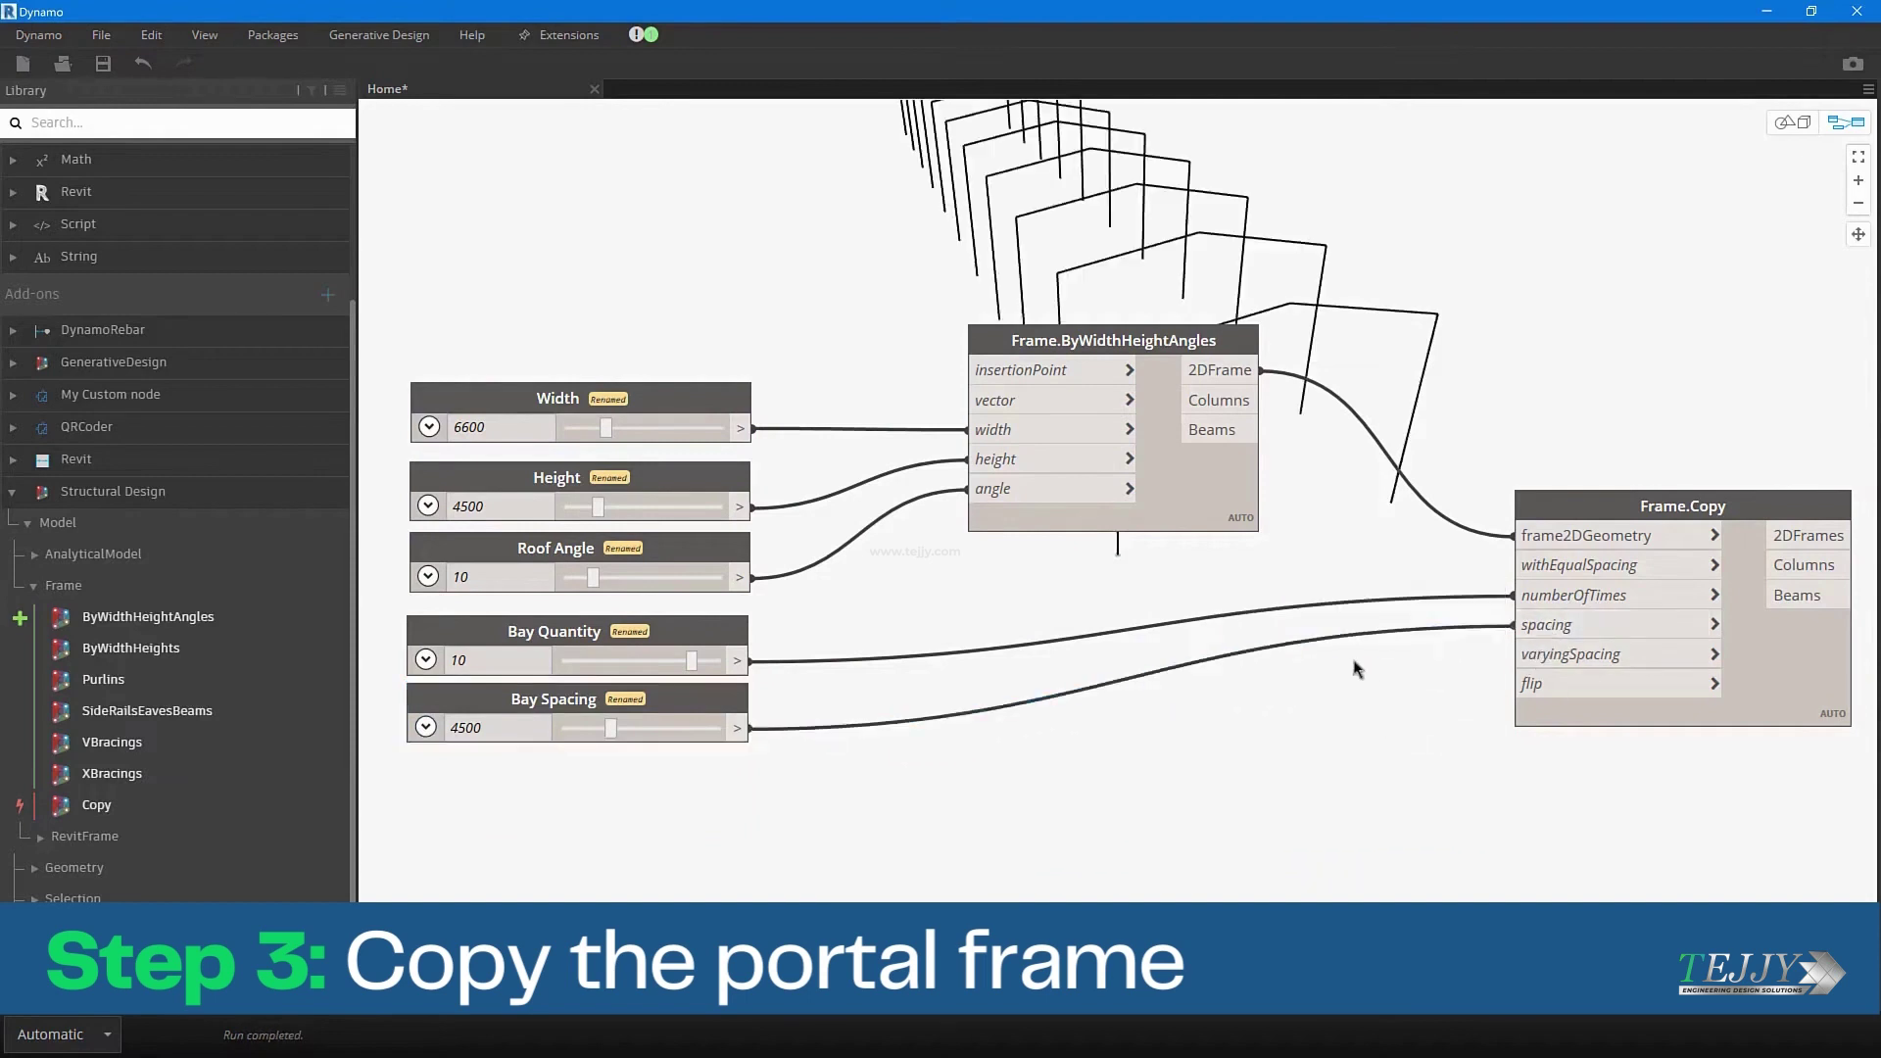
Inspect the repeated portal frames in the 3D preview from another angle.
middle_drag(1353, 669, 1364, 827)
click(1792, 122)
right_drag(1533, 457, 1545, 487)
scroll(1545, 487, down, 6)
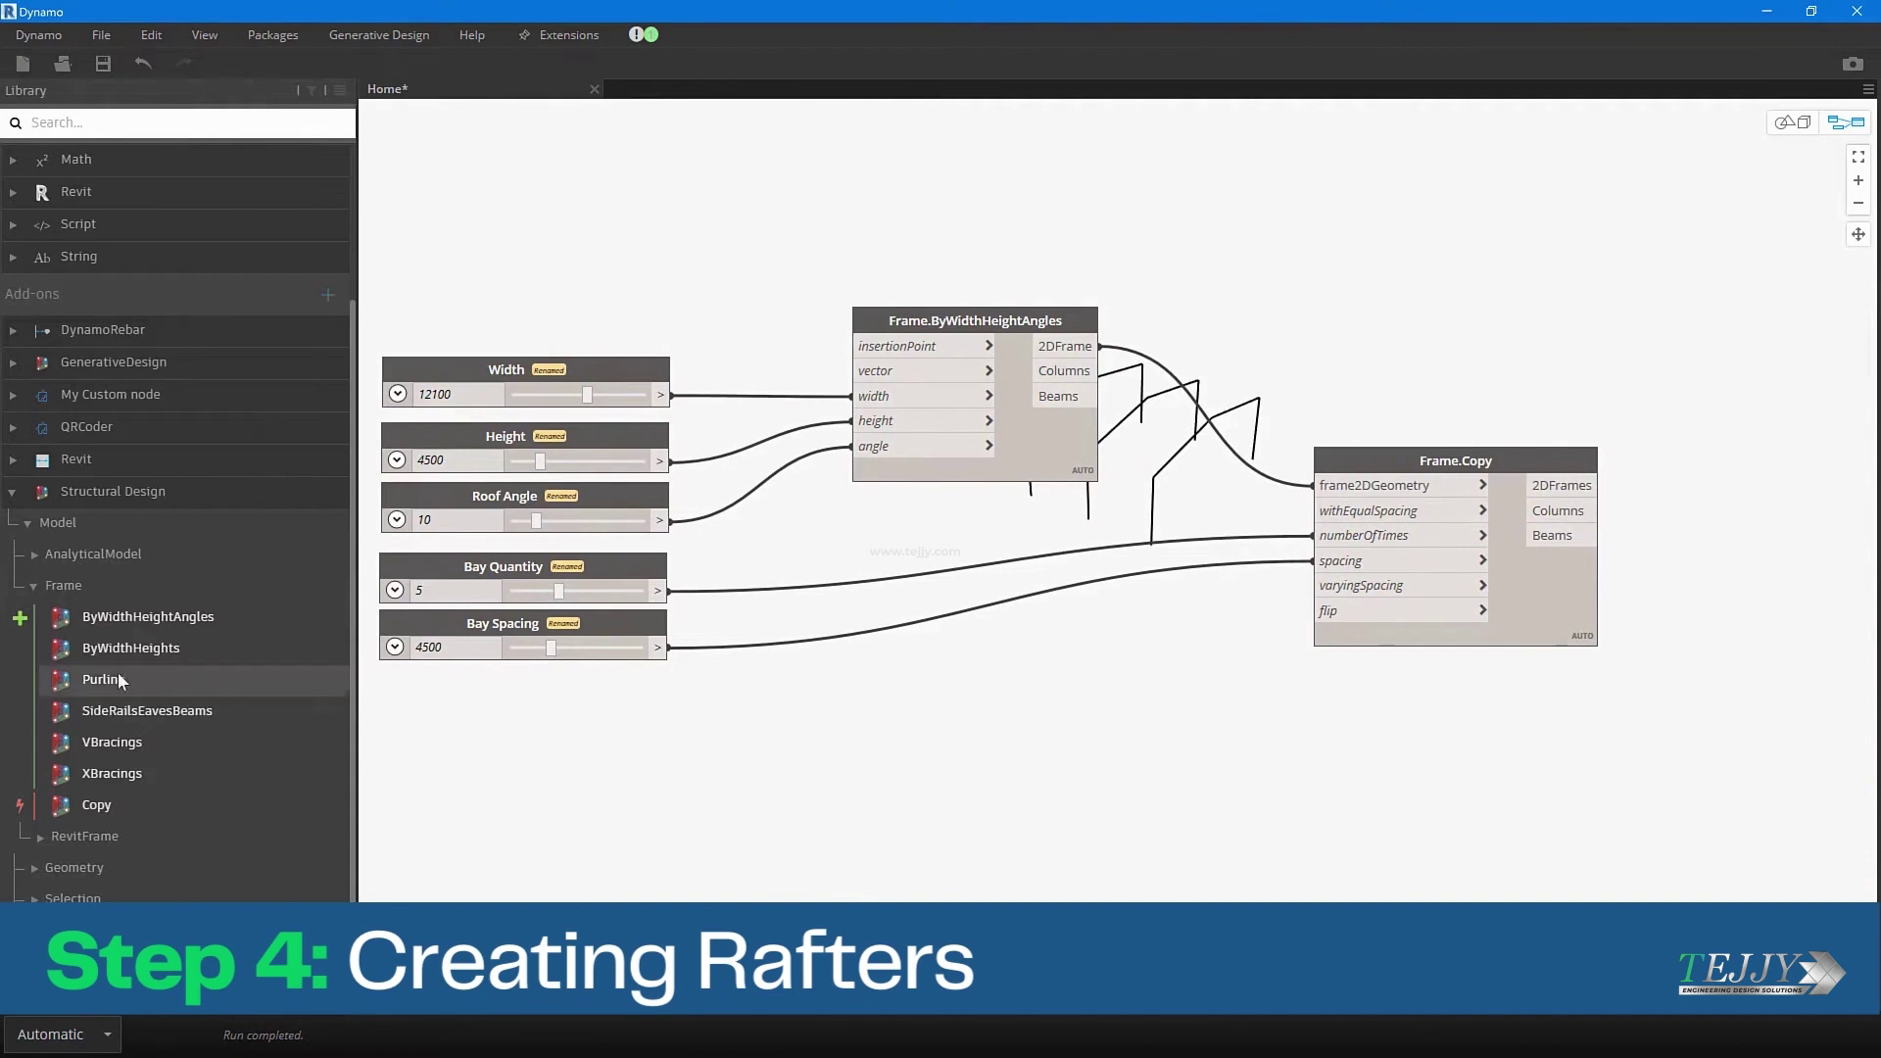
Add a Frame.Purlins node beside Frame.Copy and connect Frame.Copy's Beams output to its rafters input.
click(118, 672)
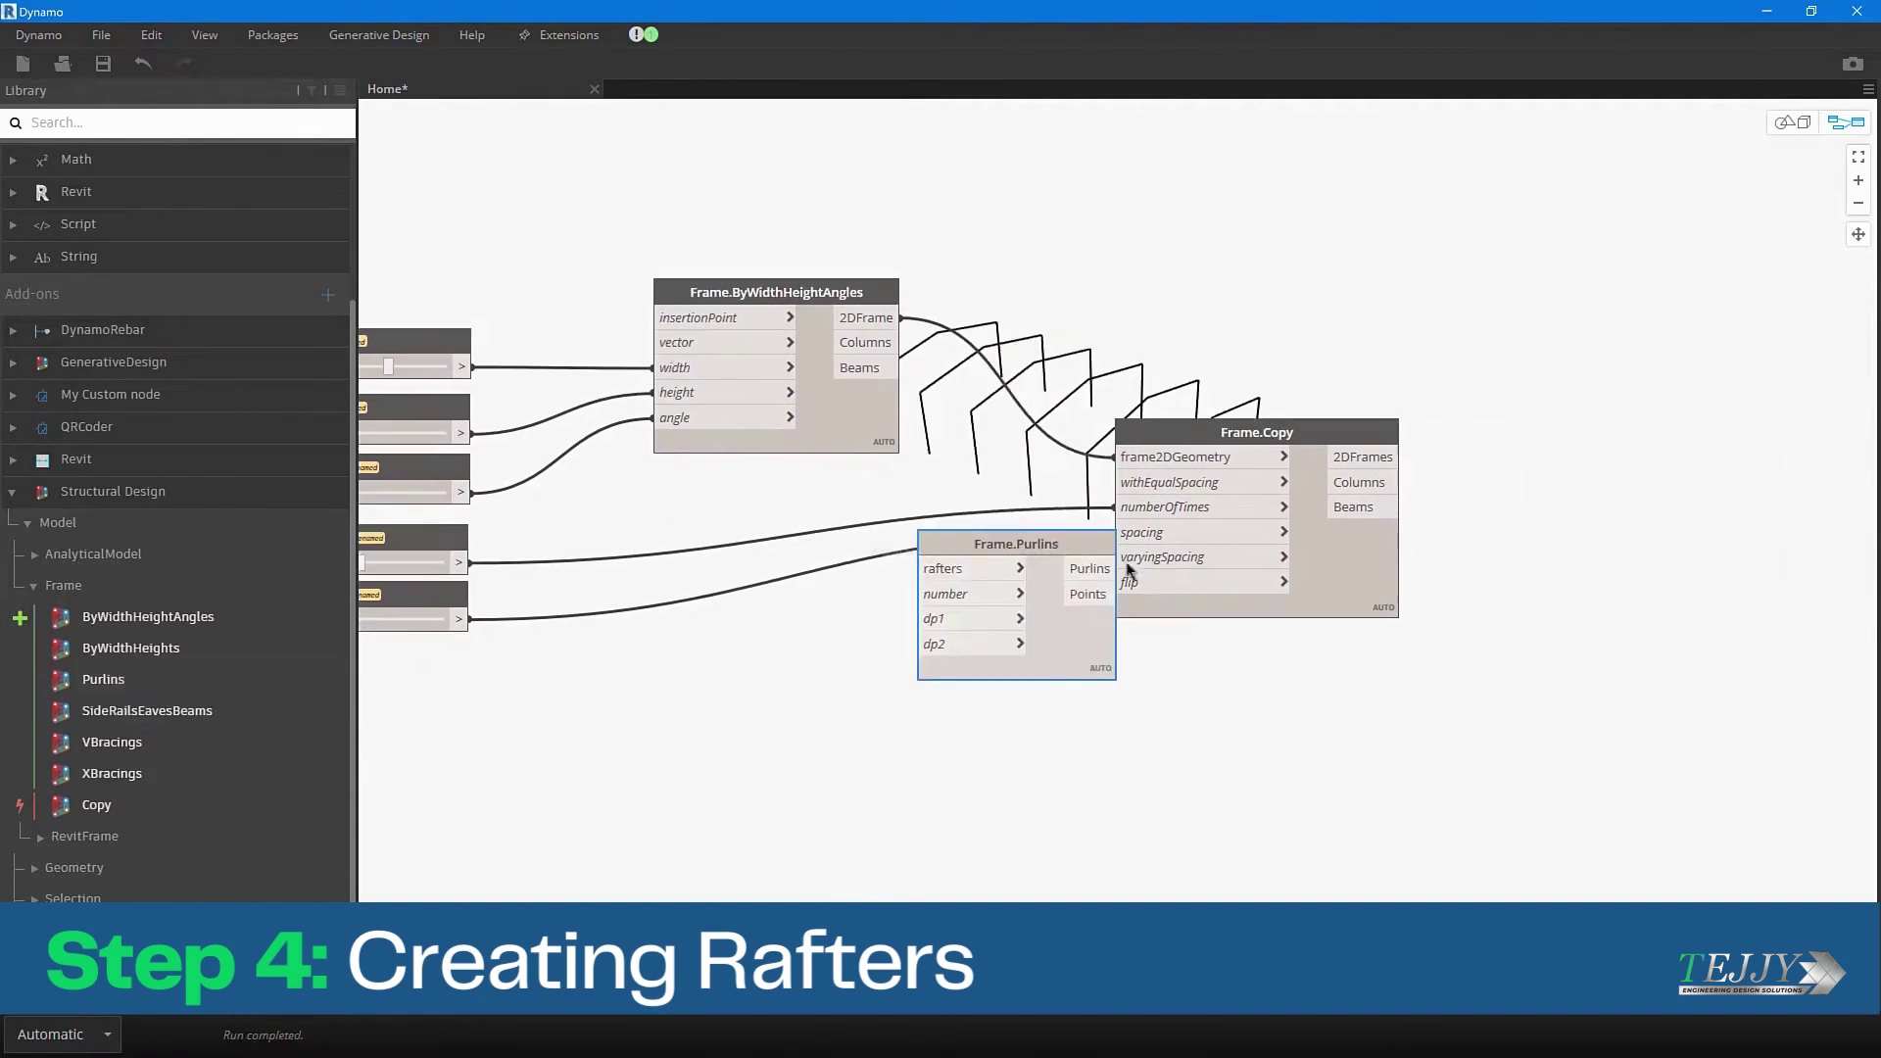
drag(1054, 548, 1709, 525)
middle_drag(1581, 700, 1520, 710)
click(1304, 516)
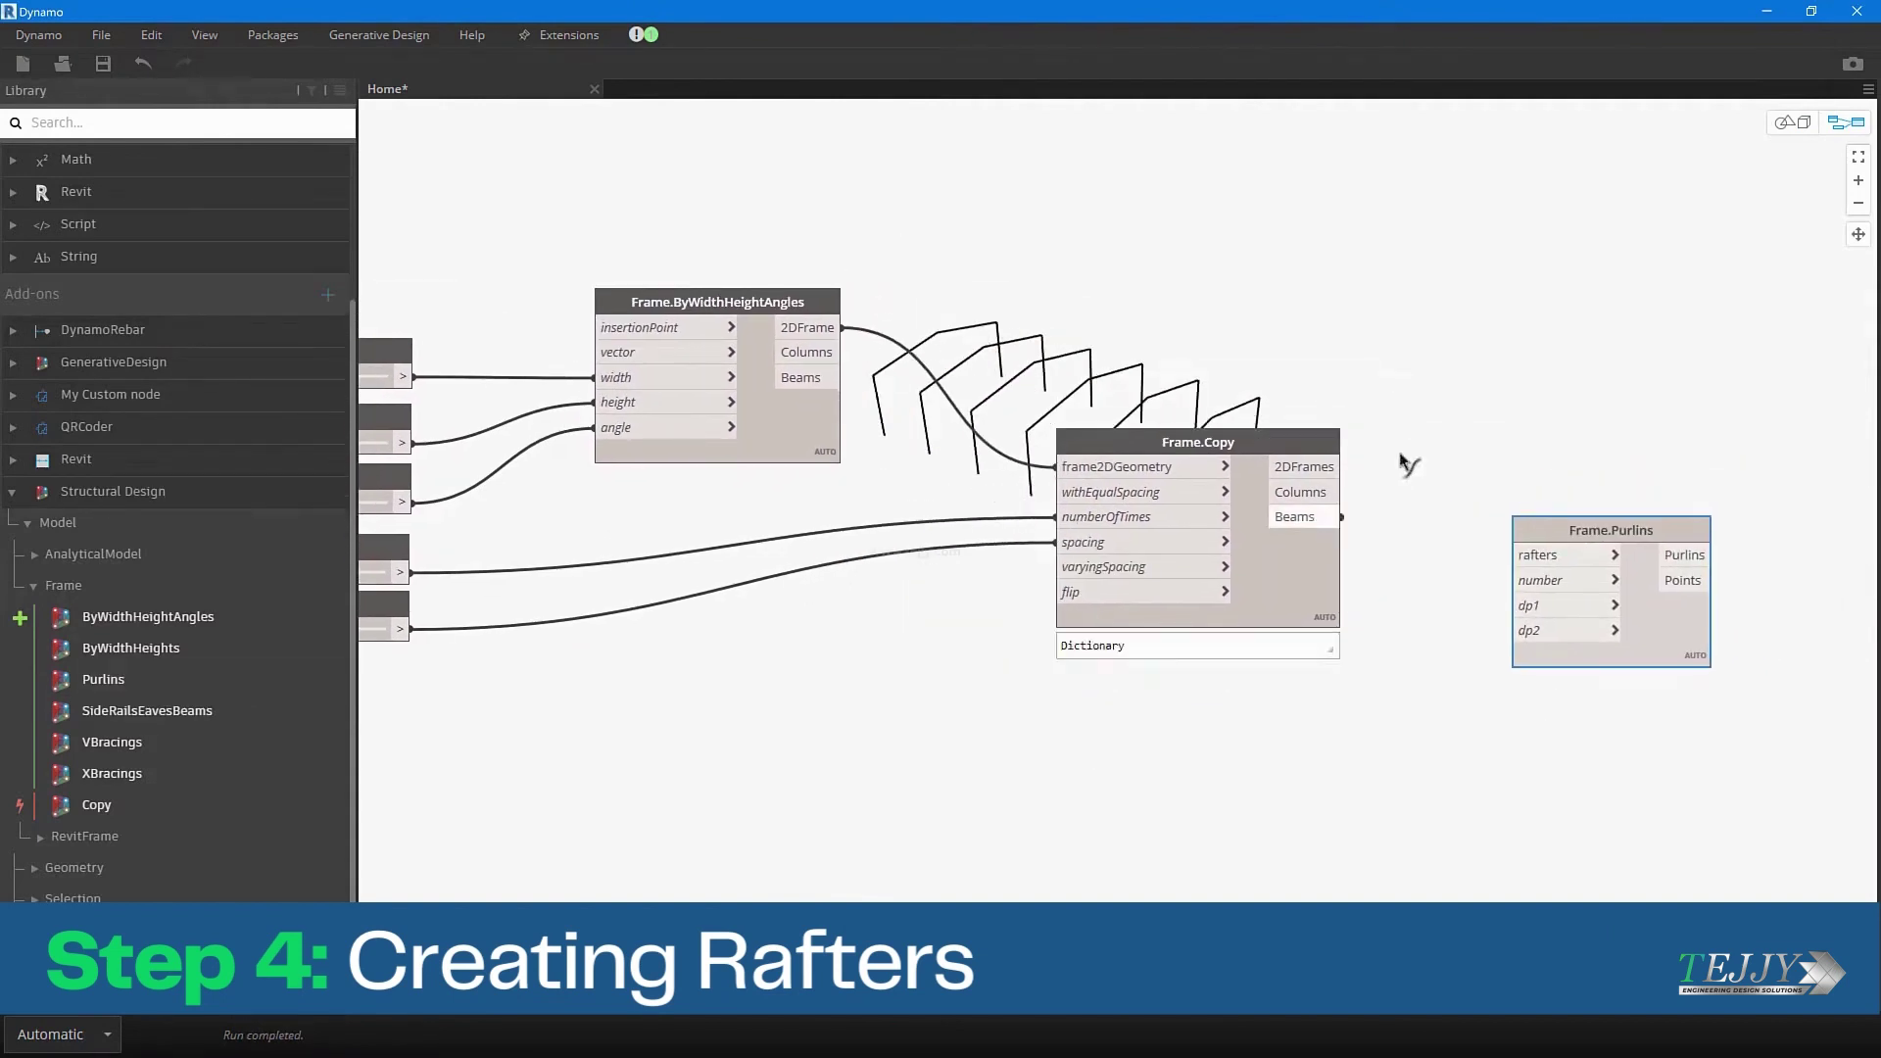
mouse_move(1340, 516)
mouse_down()
mouse_move(1494, 529)
mouse_move(1576, 651)
mouse_up()
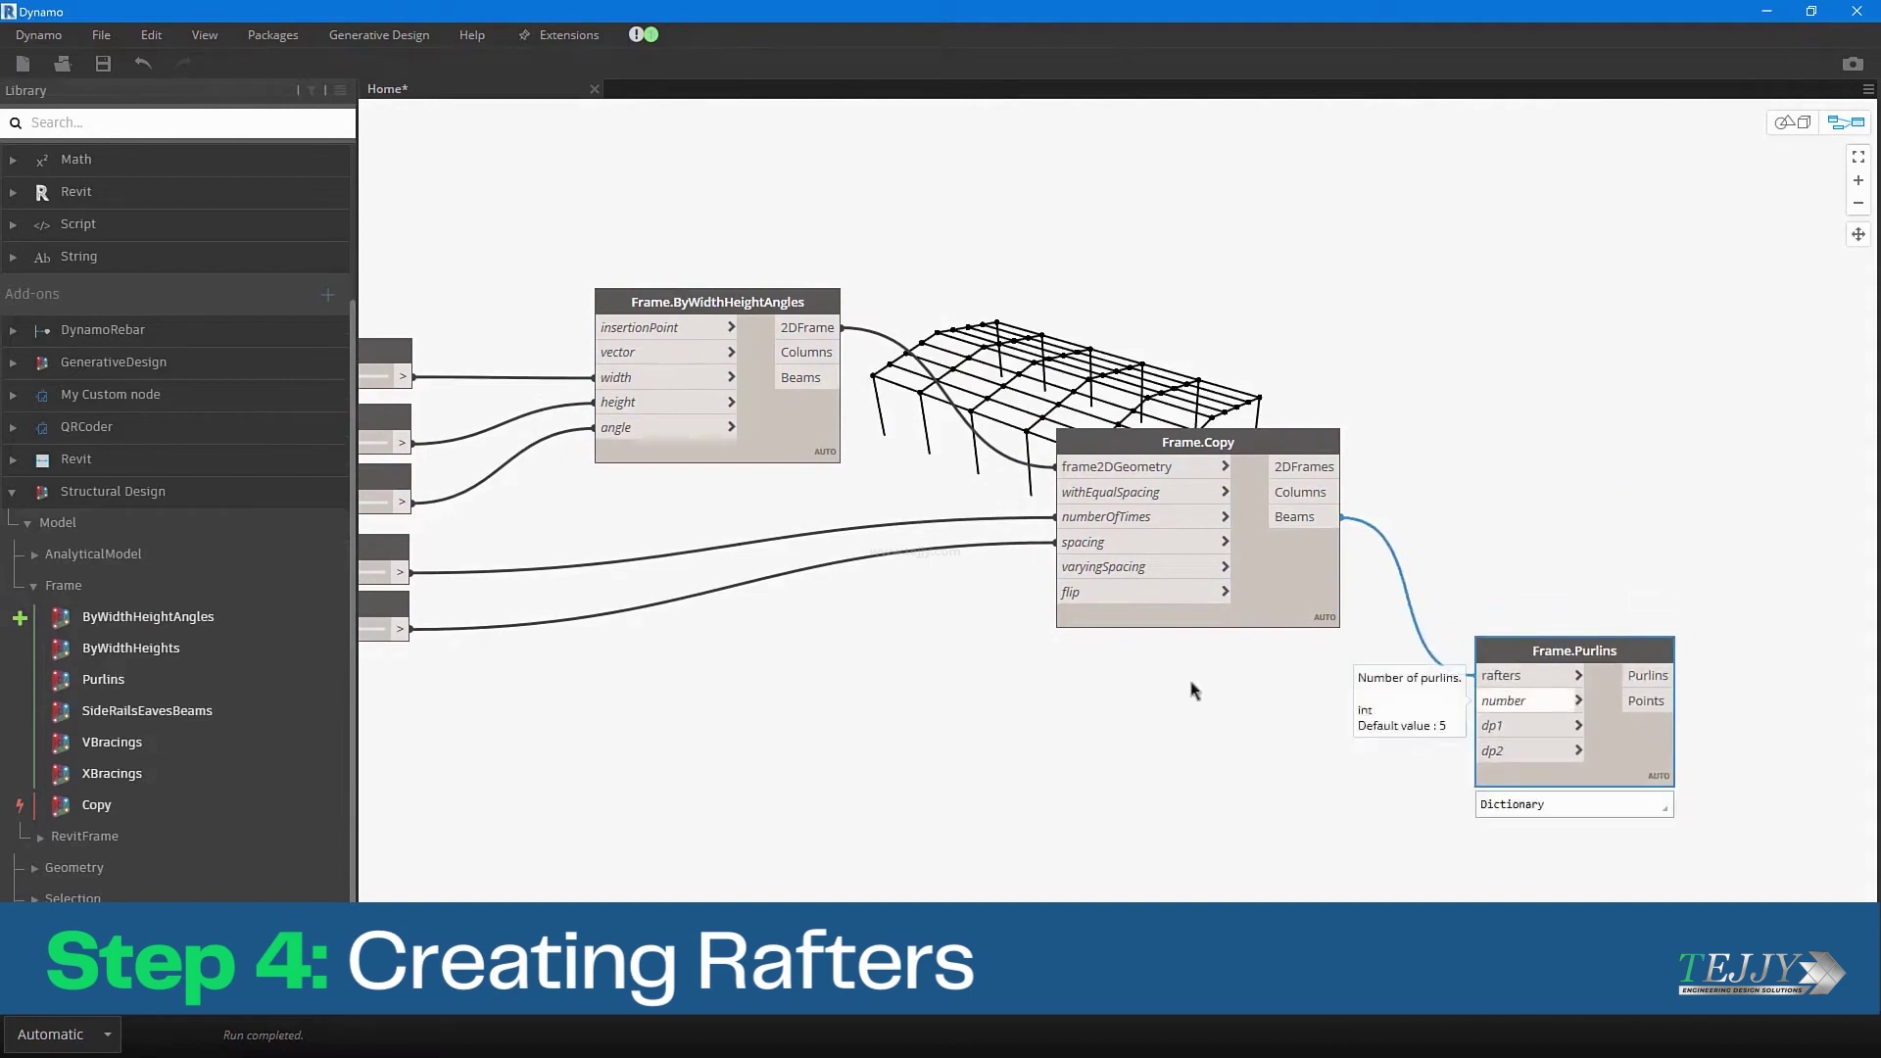
Duplicate the Bay Quantity slider below Bay Spacing and set the copy's range to 5–20.
scroll(1019, 696, down, 2)
middle_drag(513, 716, 743, 709)
click(694, 625)
click(691, 572)
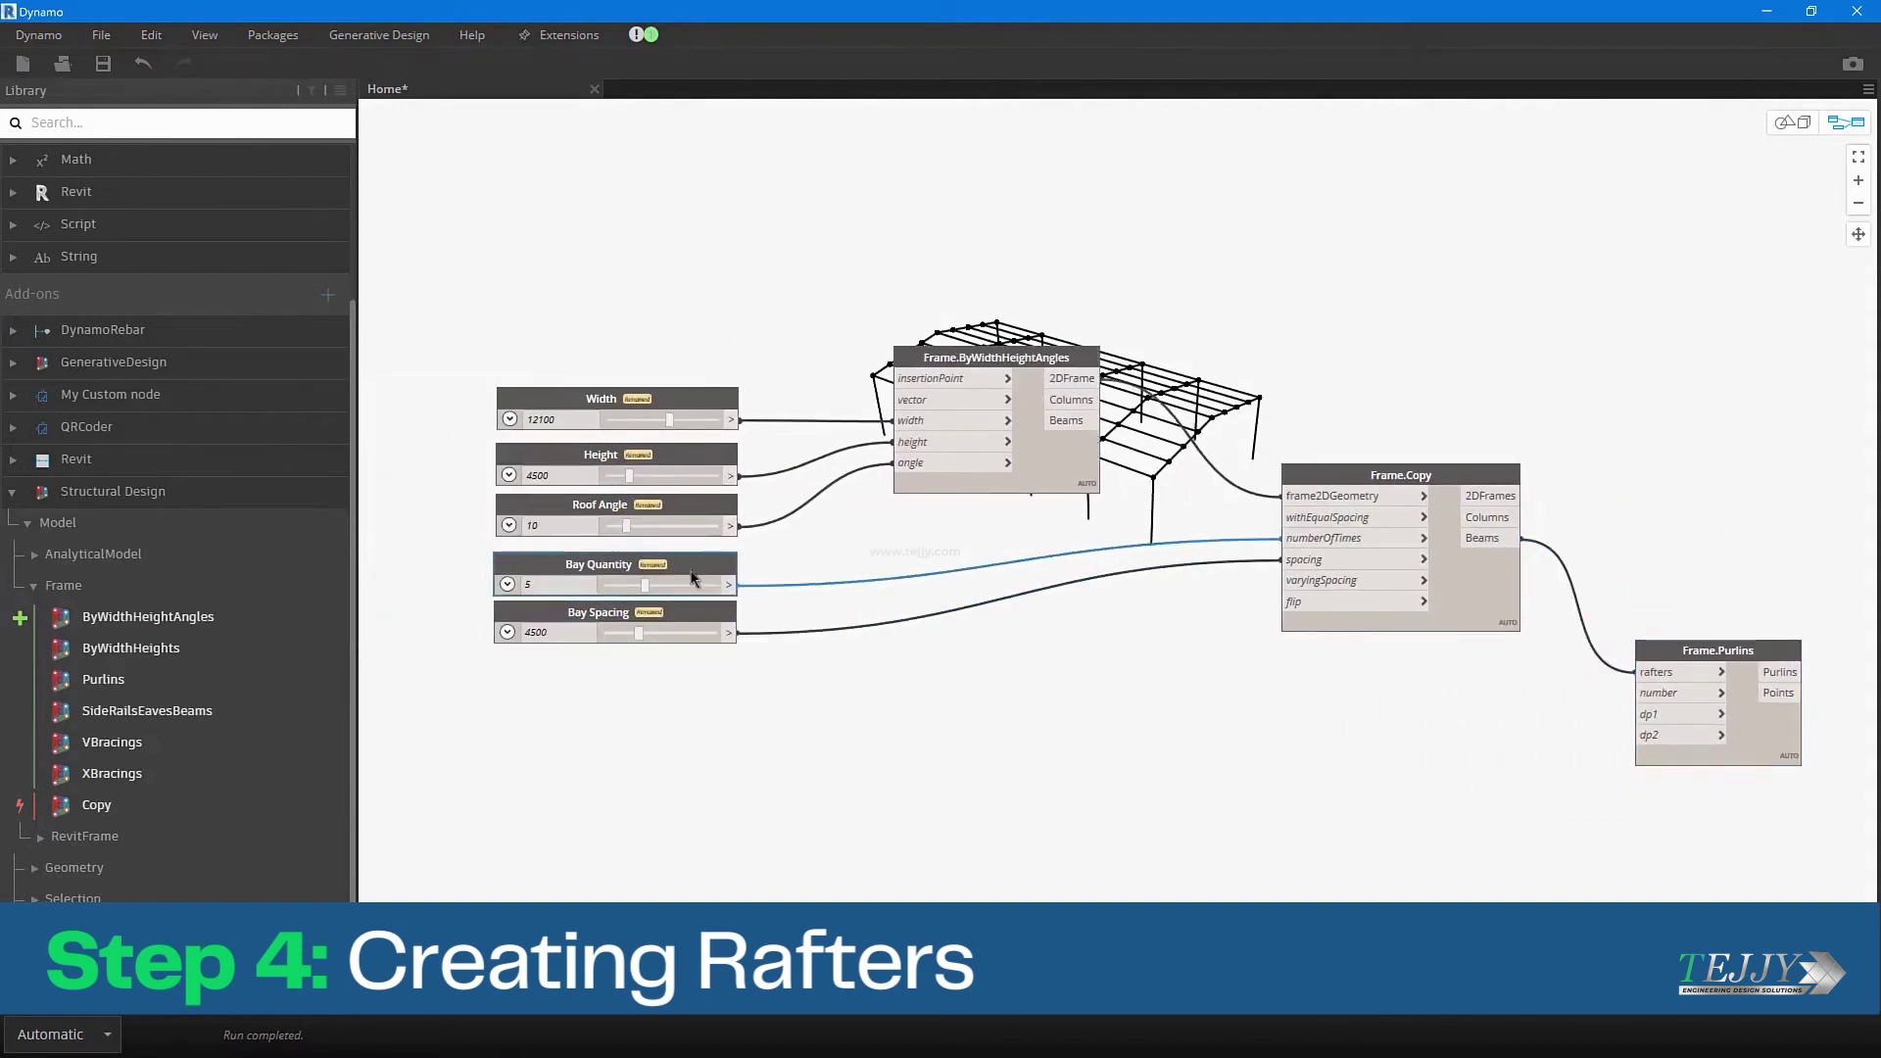
ctrl+drag(692, 575, 704, 692)
click(506, 688)
key(Tab)
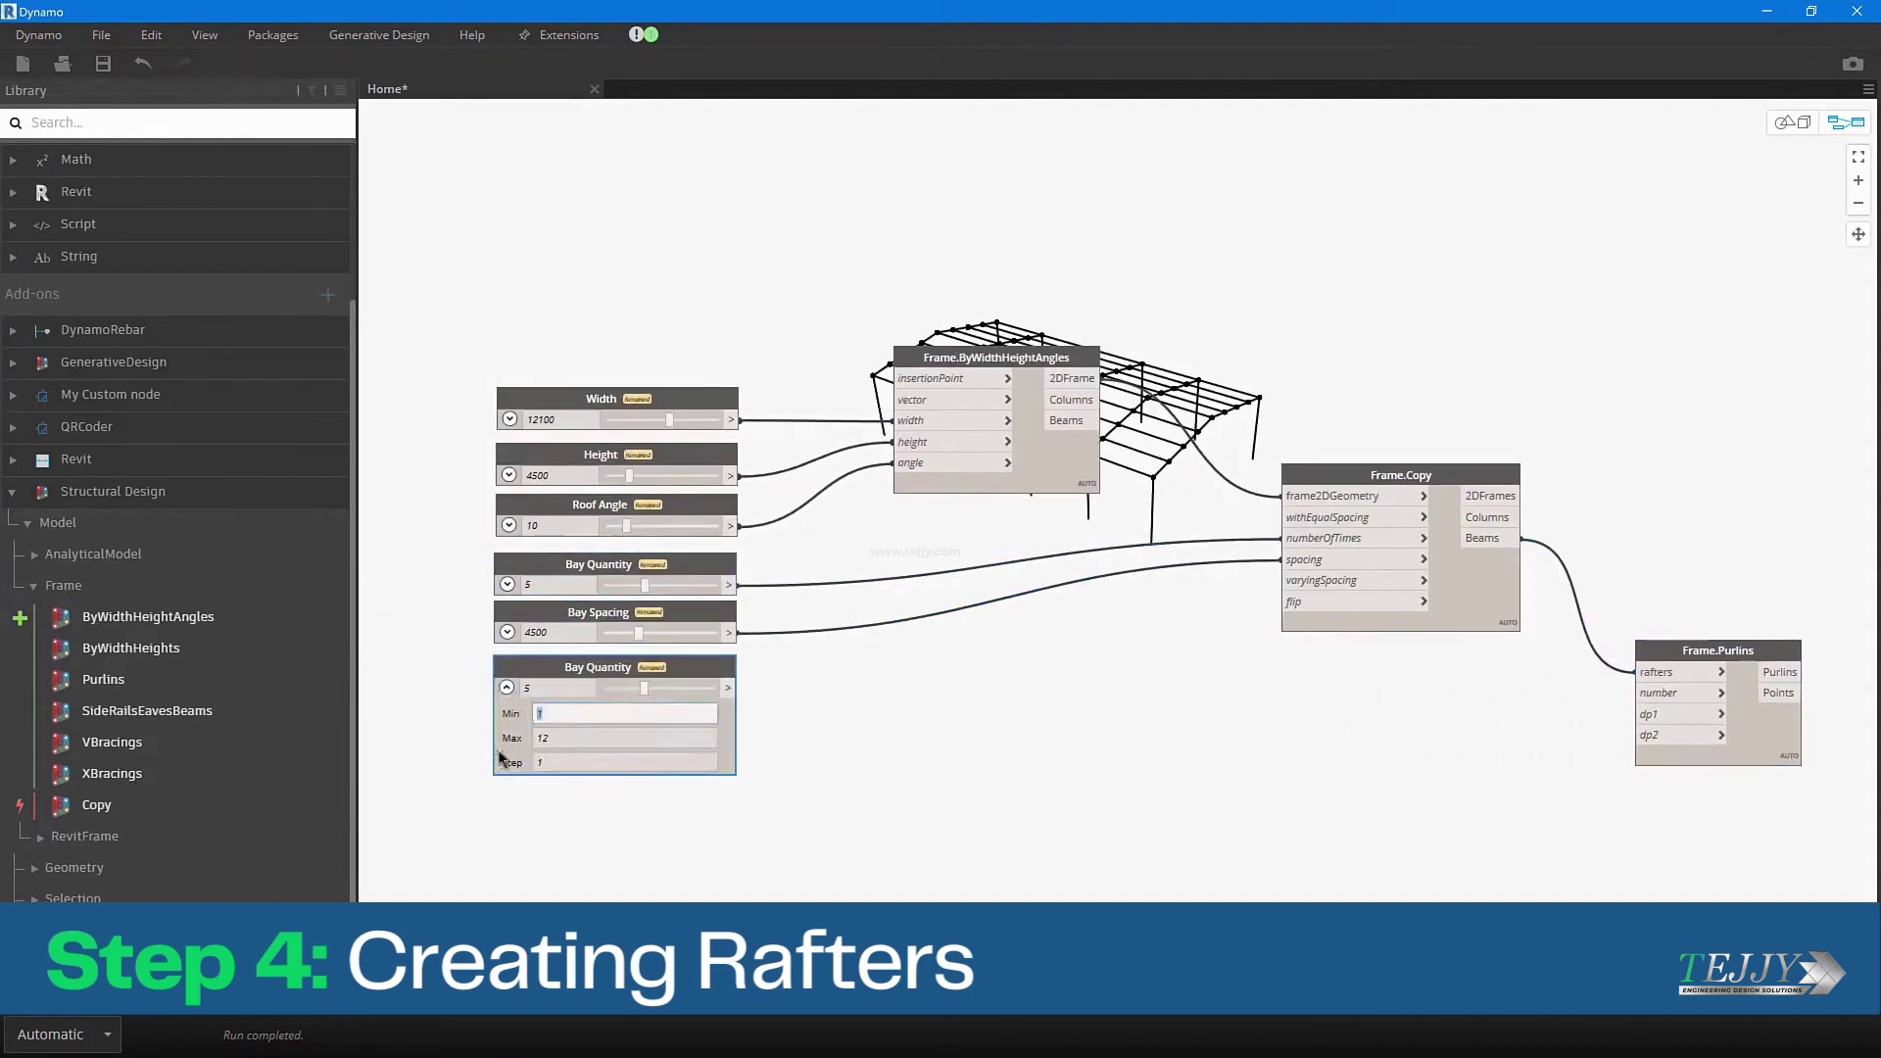
text(5)
click(579, 743)
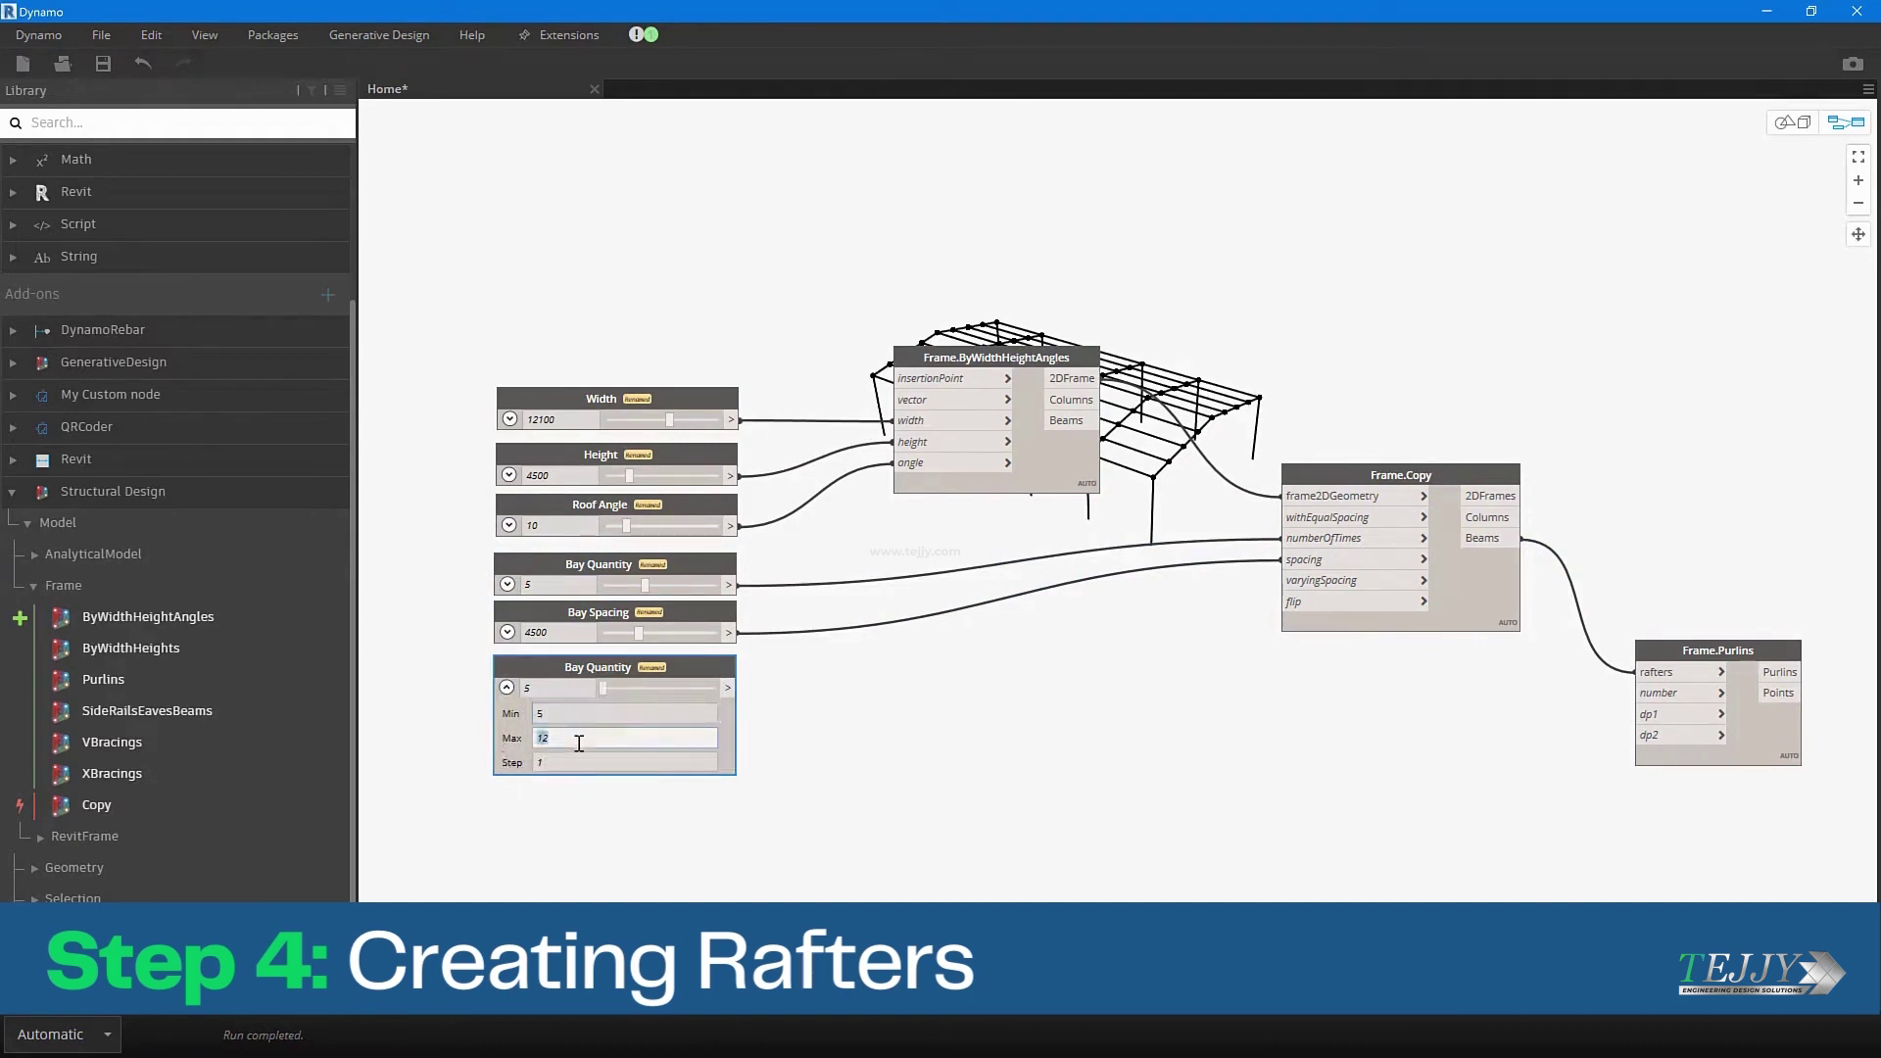
Connect the duplicated Bay Quantity slider to the number input of Frame.Purlins and set its value to 8.
click(728, 687)
click(1637, 692)
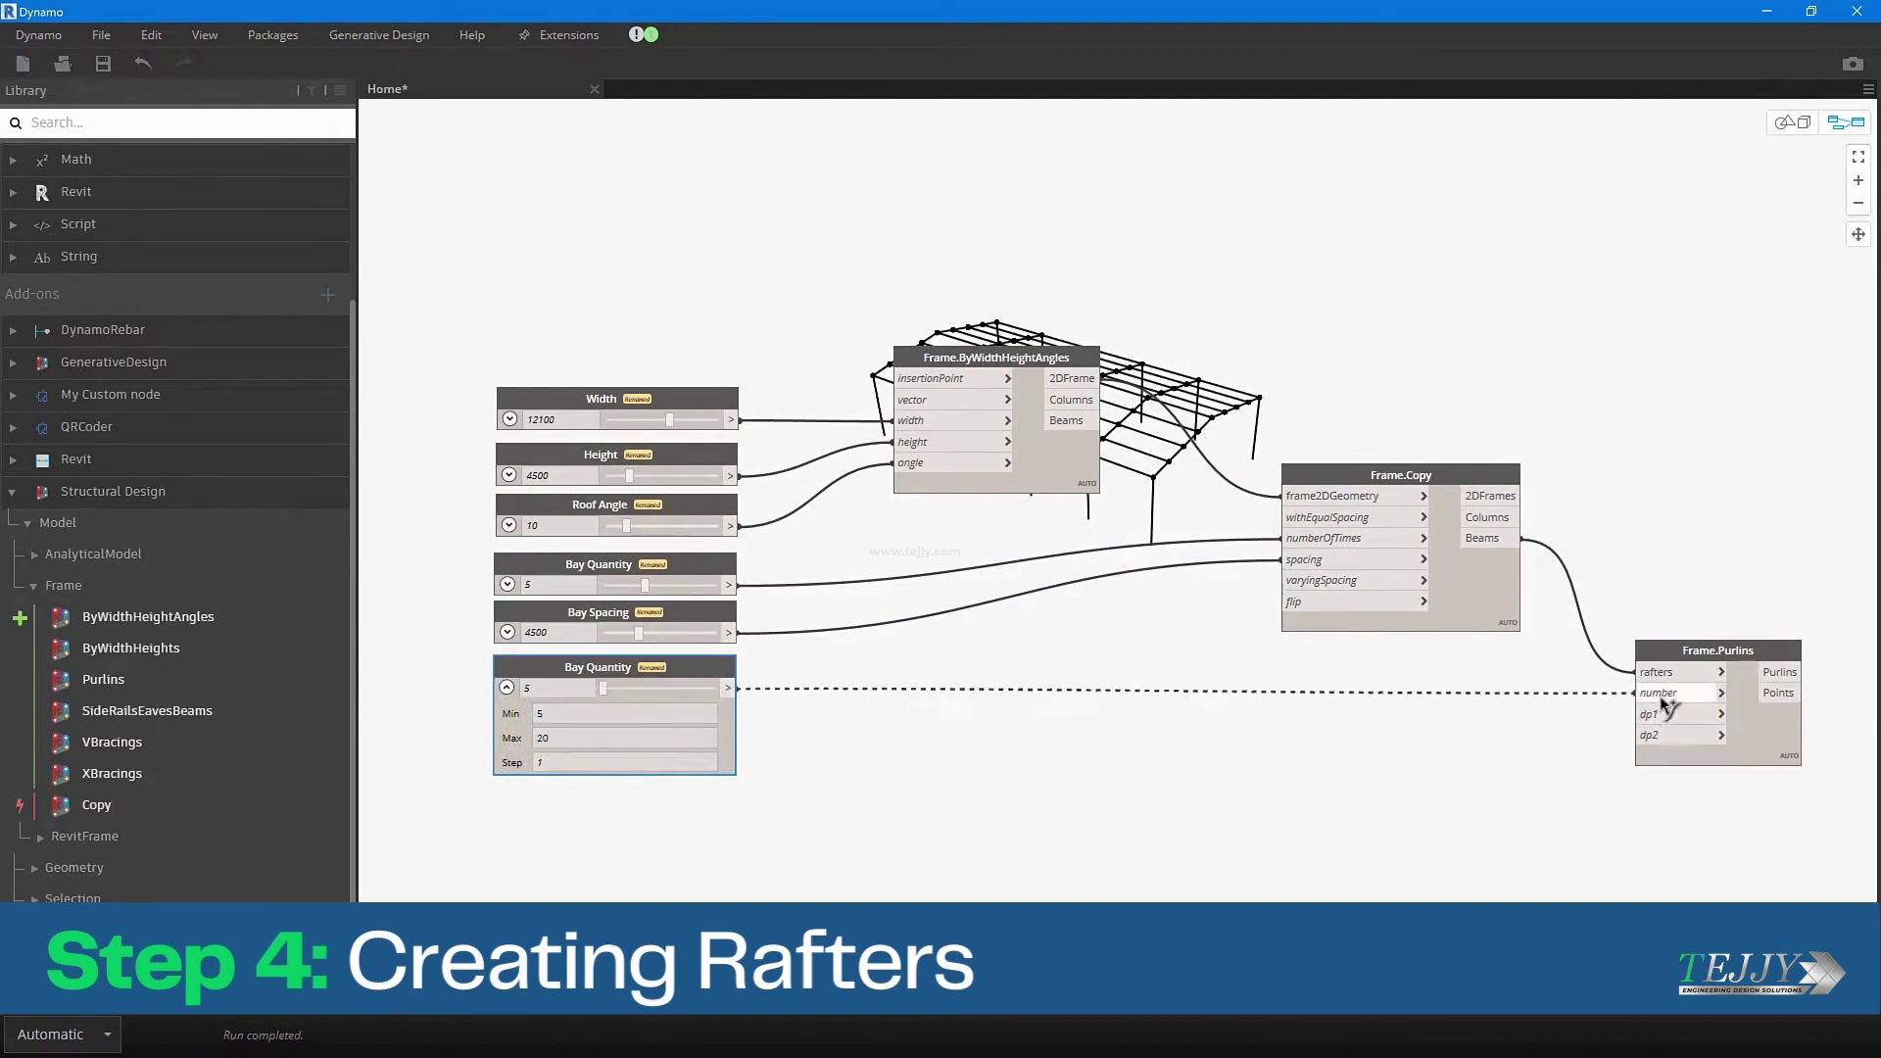
drag(602, 688, 623, 688)
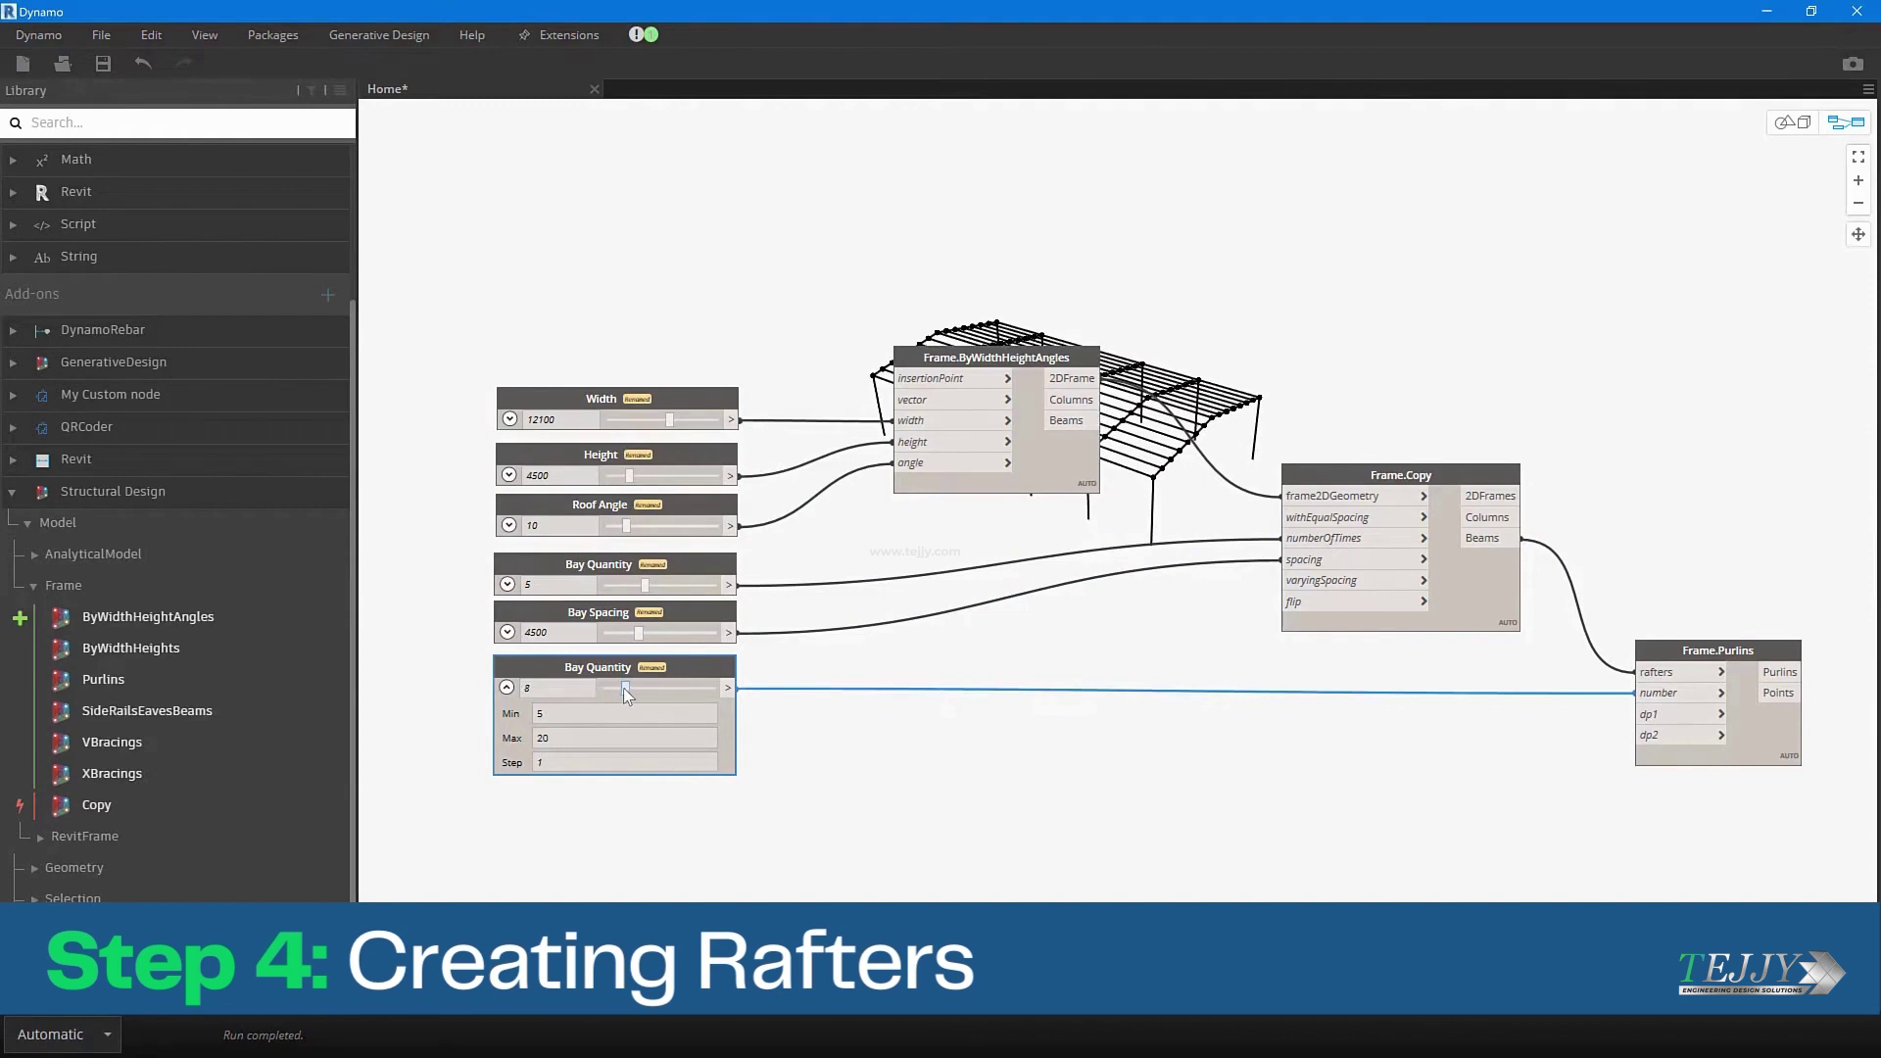
click(508, 687)
click(878, 771)
Add a Frame.XBracings node beside Frame.Purlins and connect Frame.Purlins' Points output to its points input.
middle_drag(1191, 544, 1154, 624)
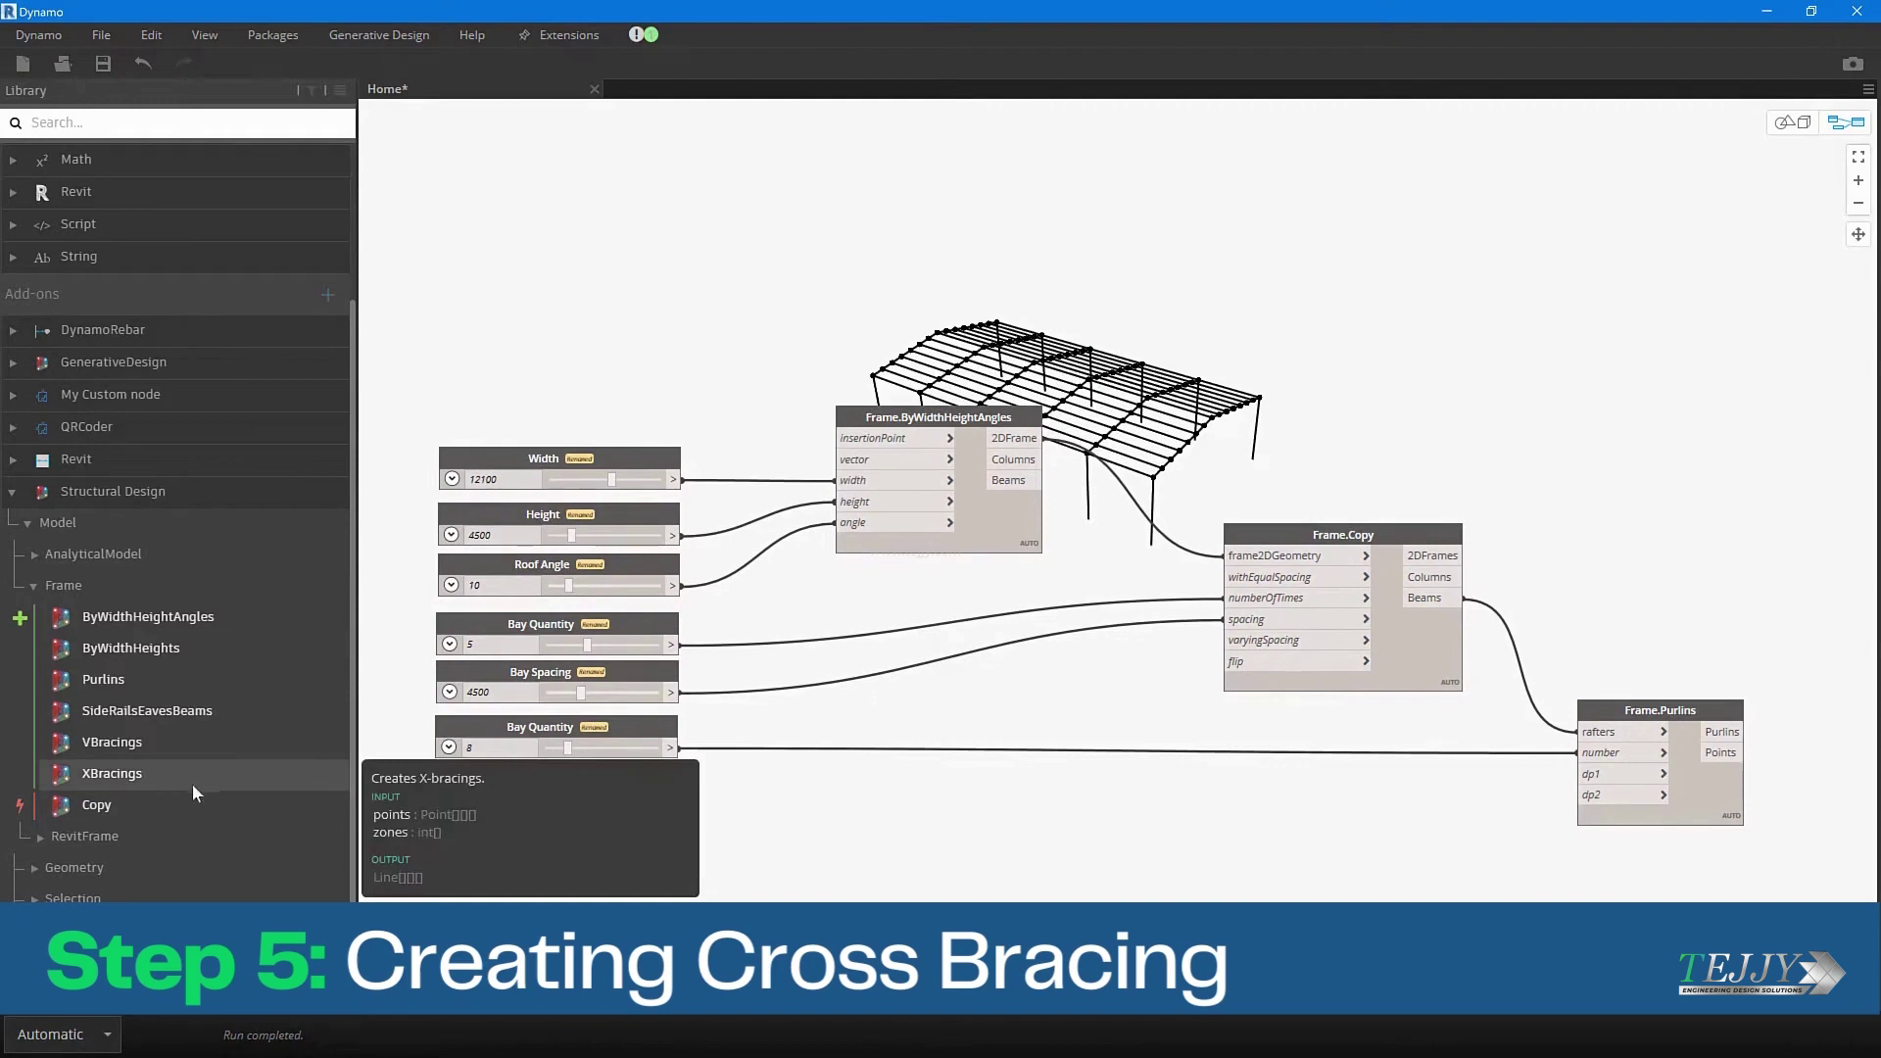
click(192, 783)
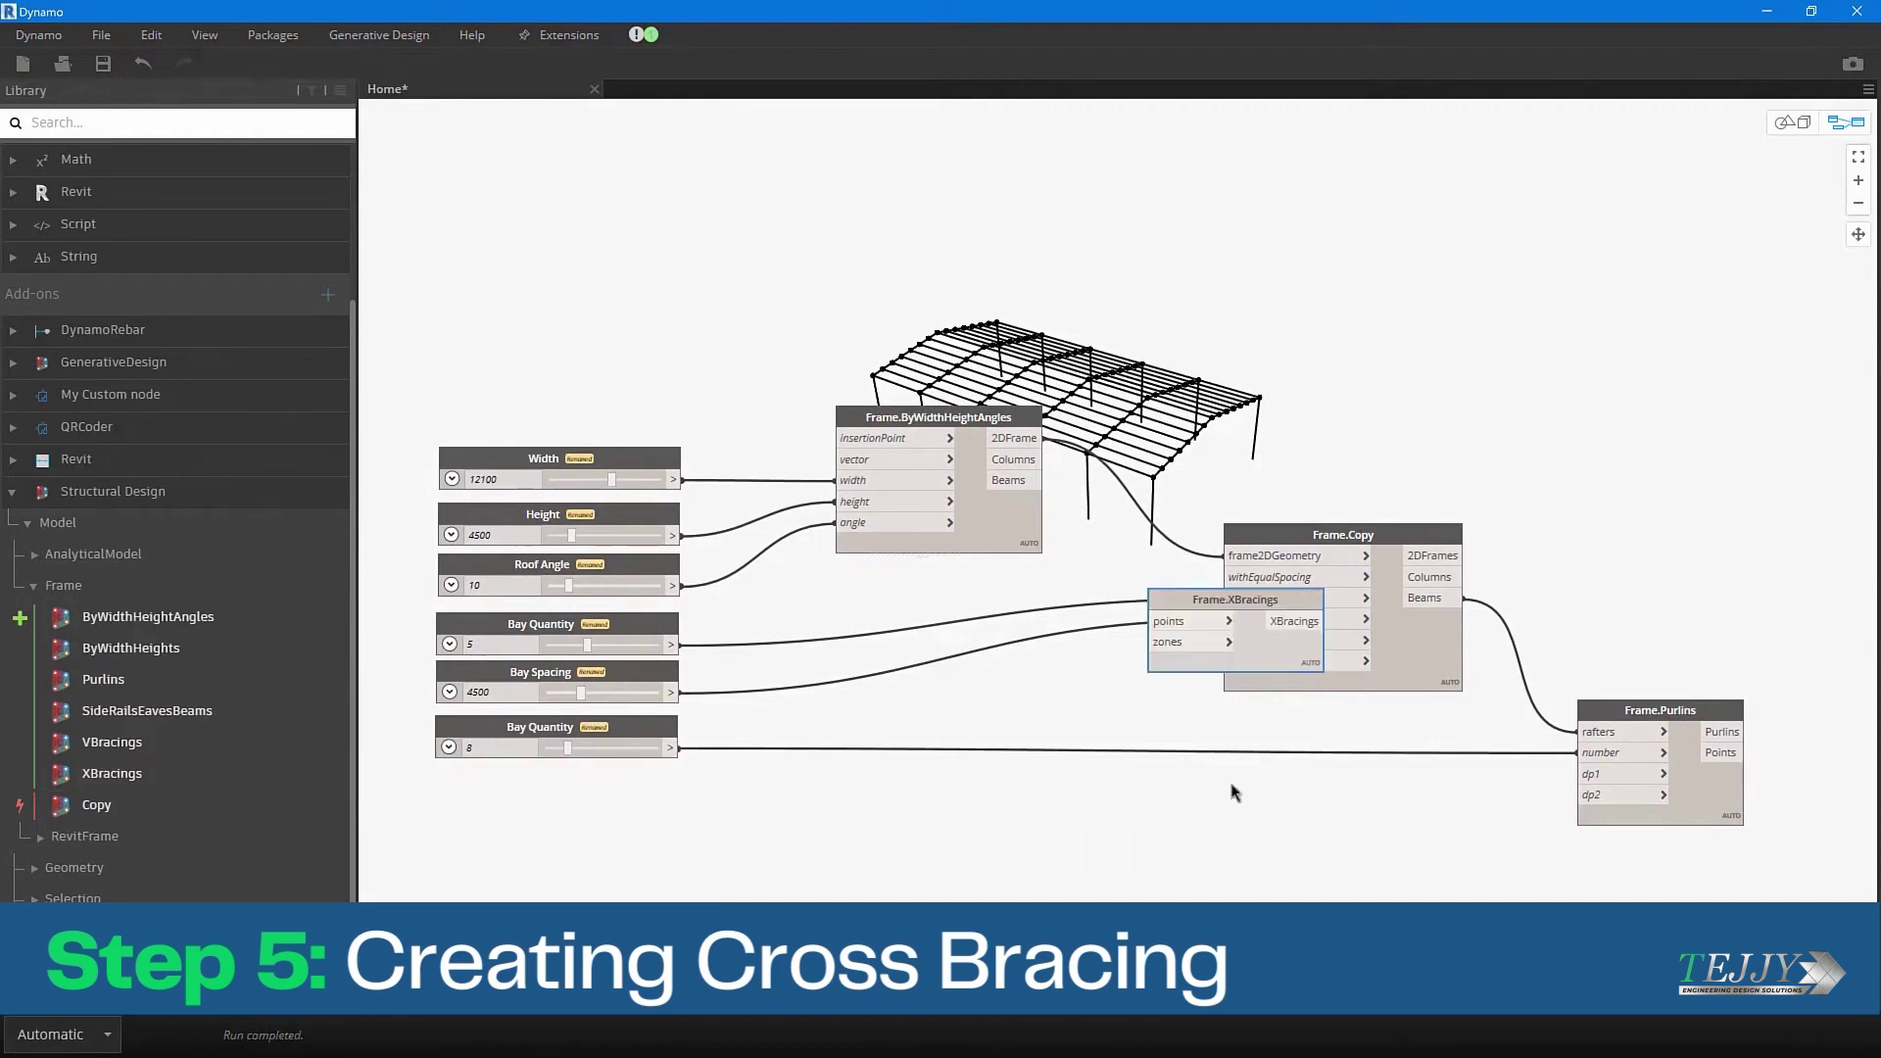
middle_drag(1741, 816, 1477, 776)
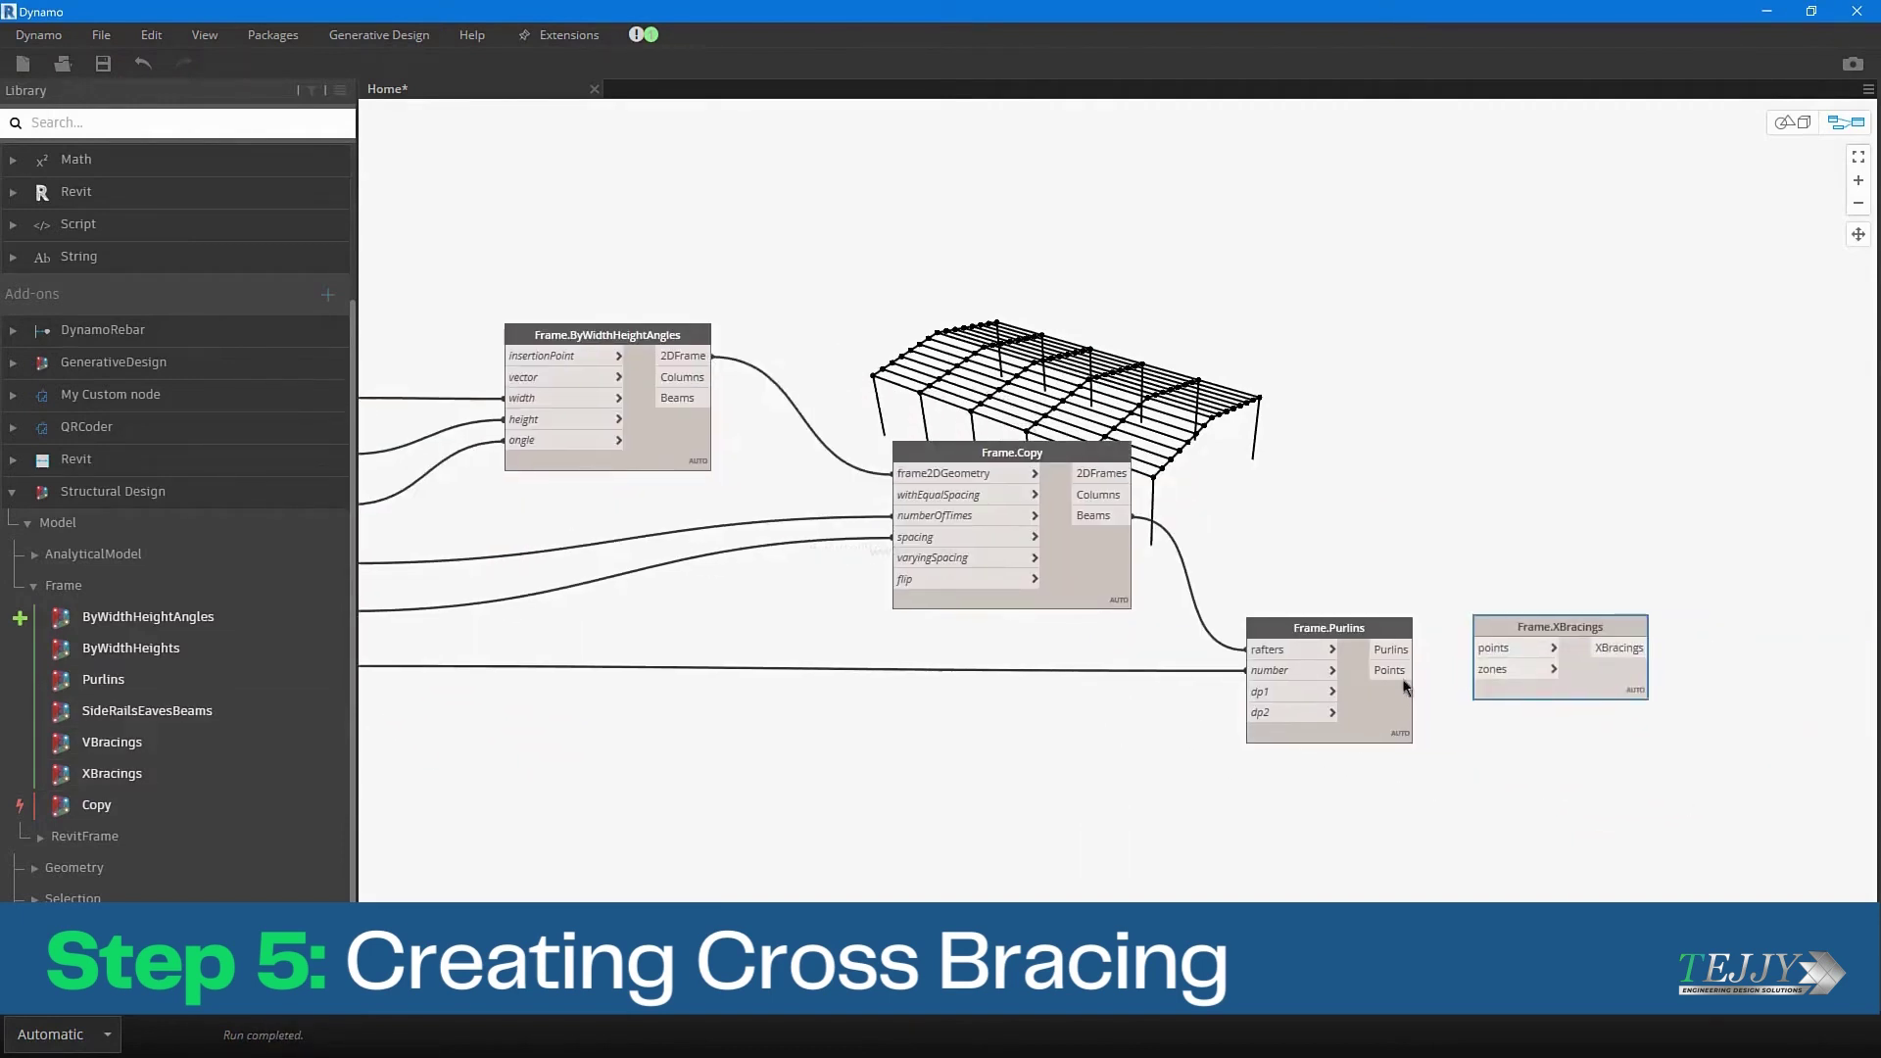
drag(1414, 671, 1540, 718)
Add a code block below Frame.Purlins containing the list [1,bay];.
mouse_move(1396, 812)
middle_down()
mouse_move(1272, 865)
mouse_move(1530, 766)
mouse_move(1577, 779)
mouse_move(1393, 775)
middle_up()
scroll(1107, 782, down, 2)
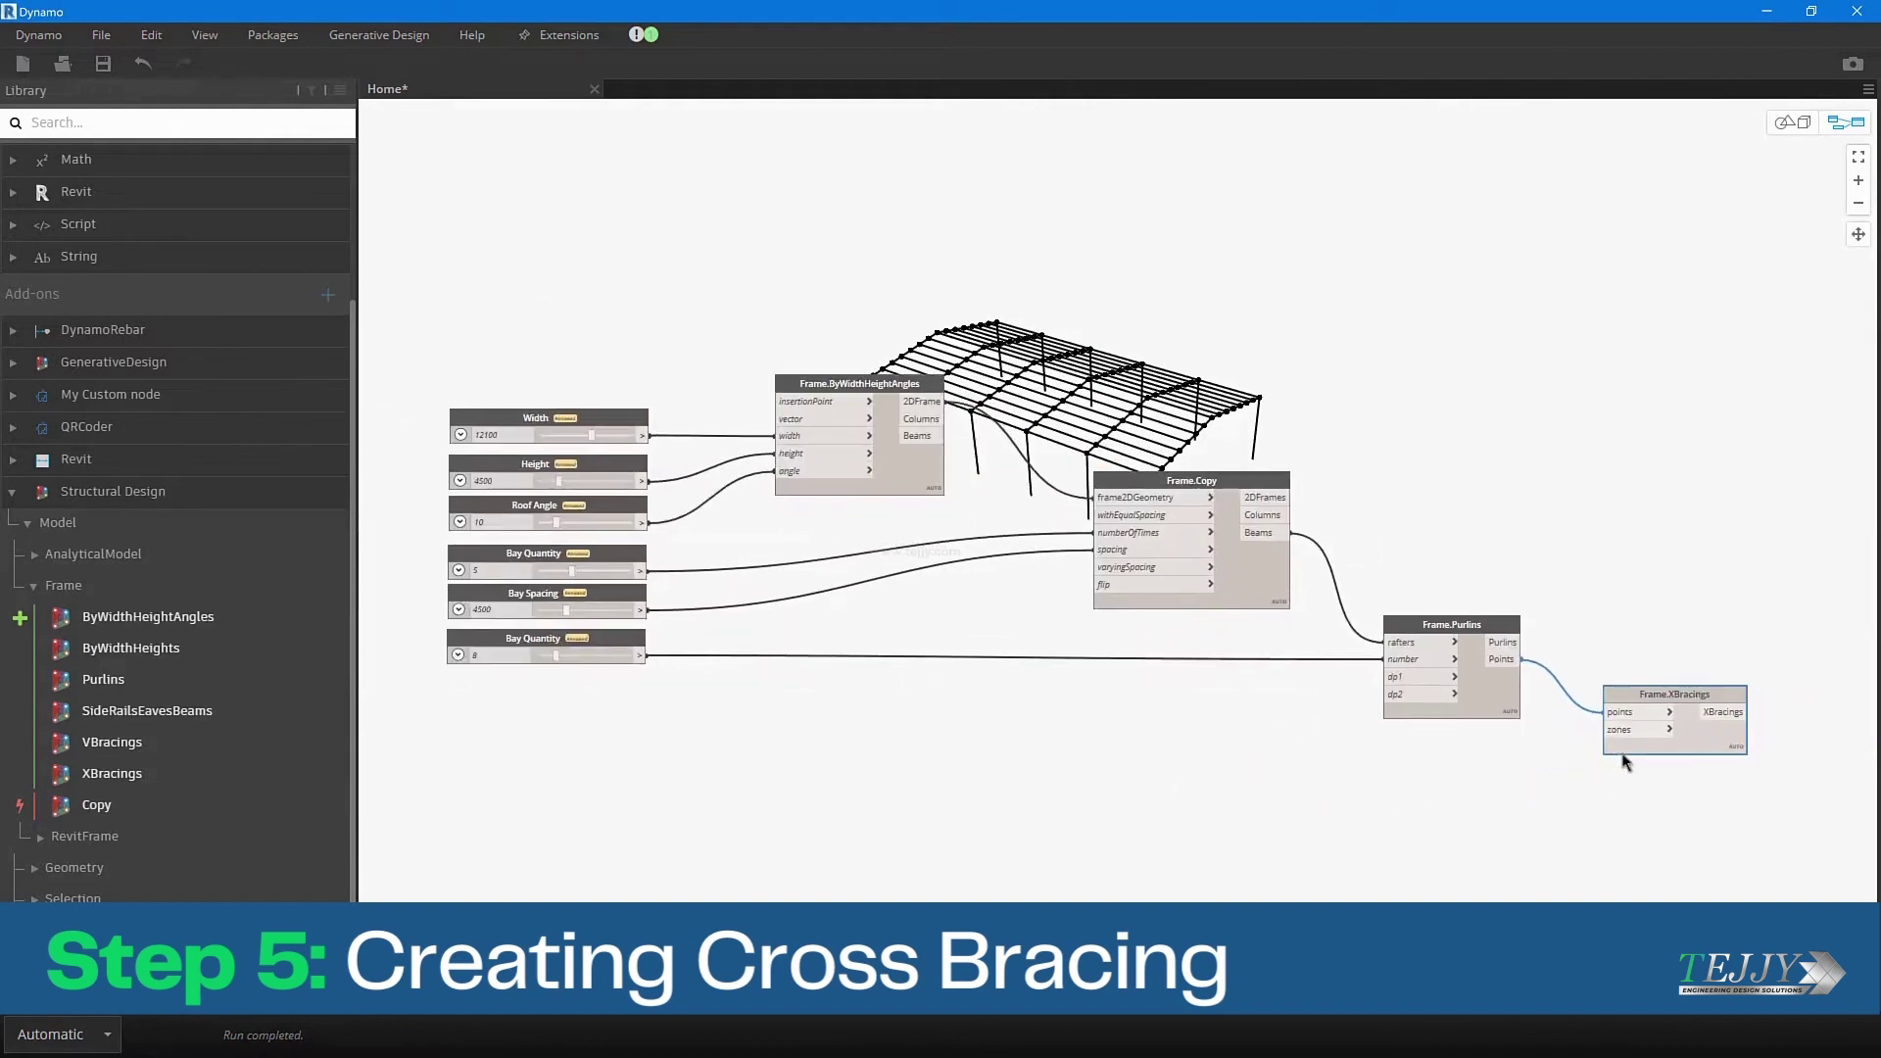
double_click(1470, 758)
scroll(1554, 810, up, 6)
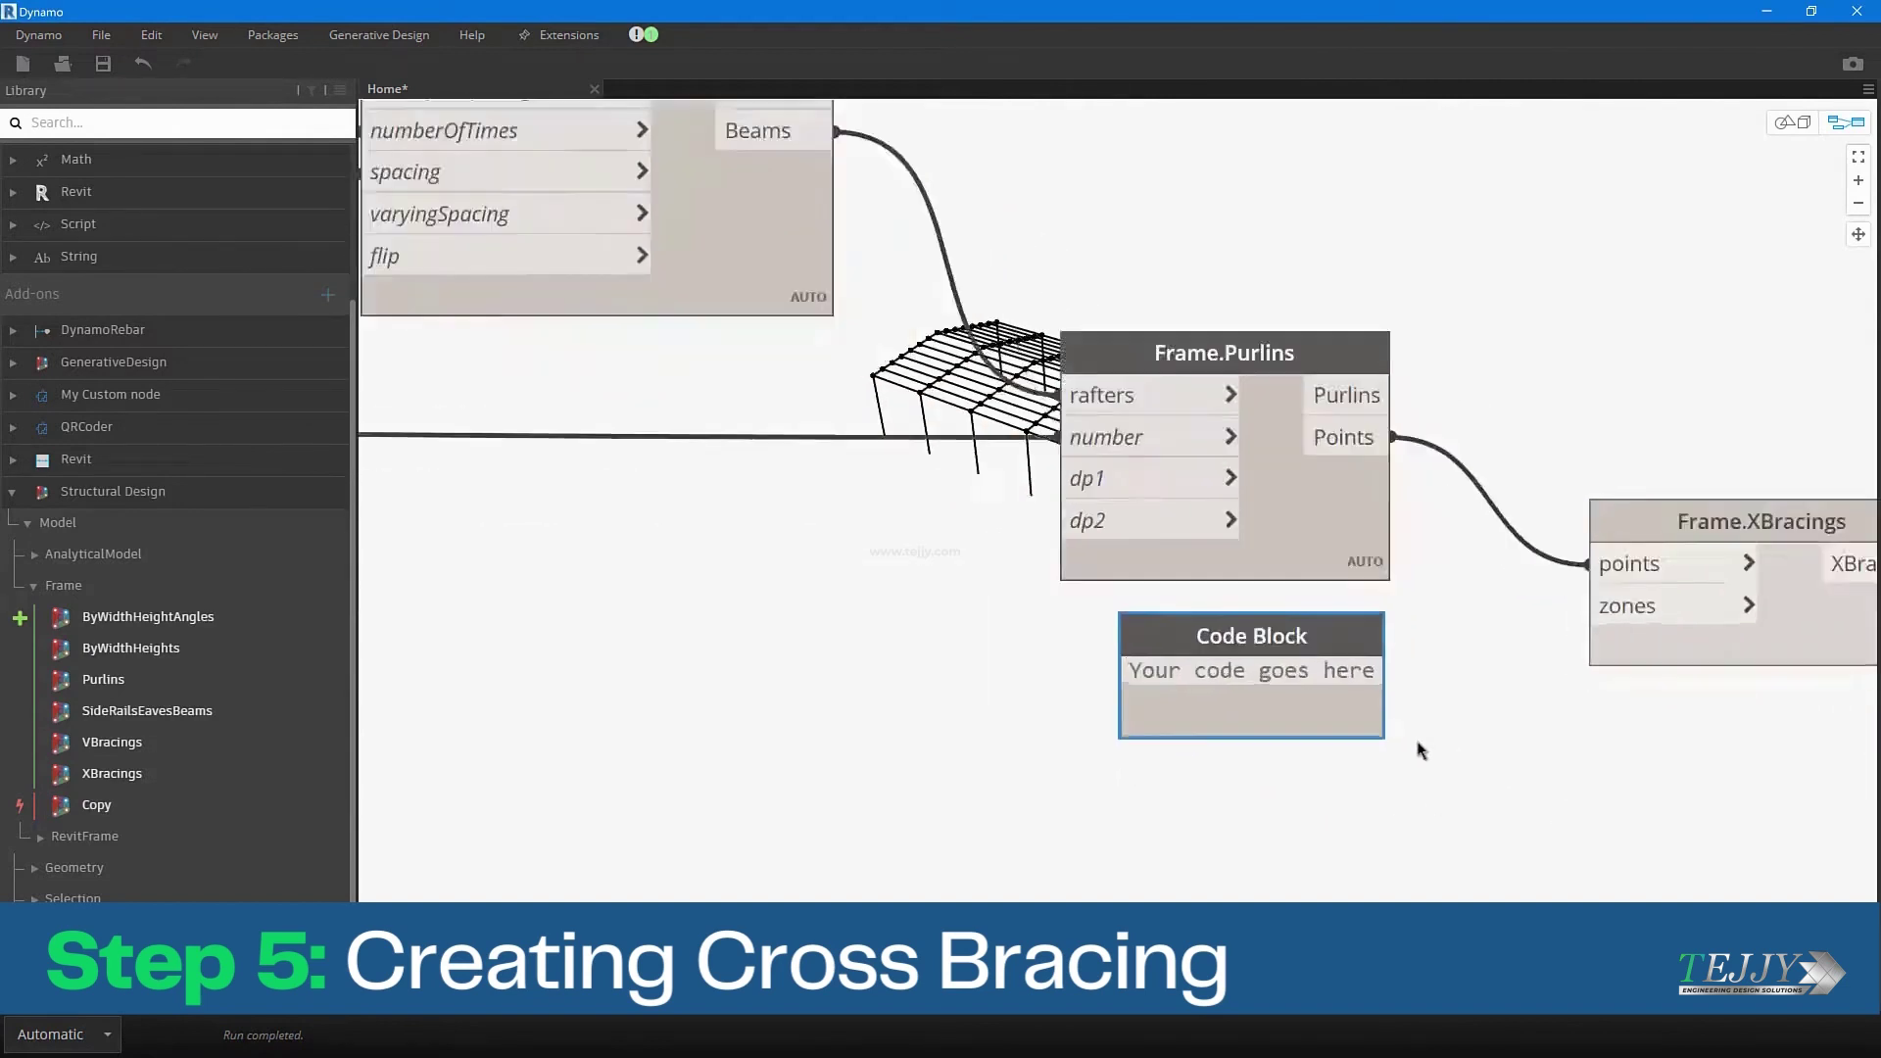
text([)
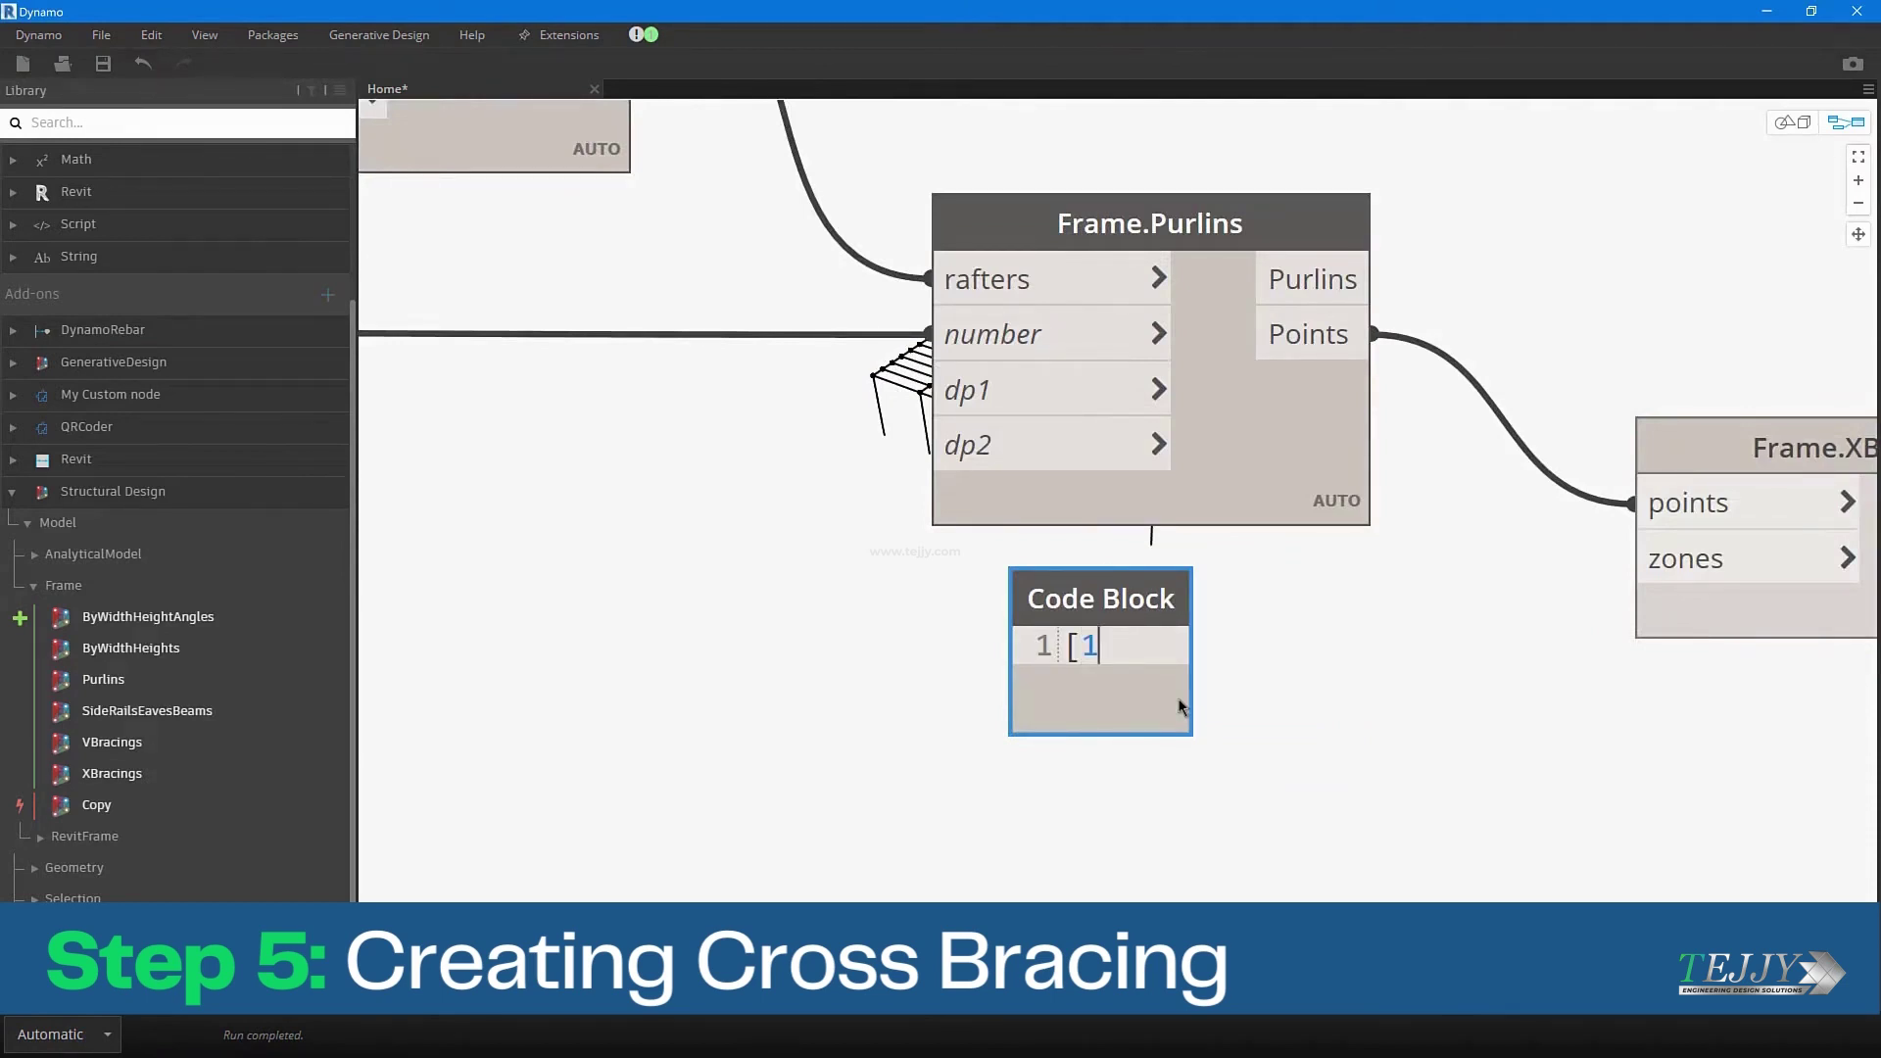
text(1,bay])
click(1525, 700)
scroll(1529, 701, down, 3)
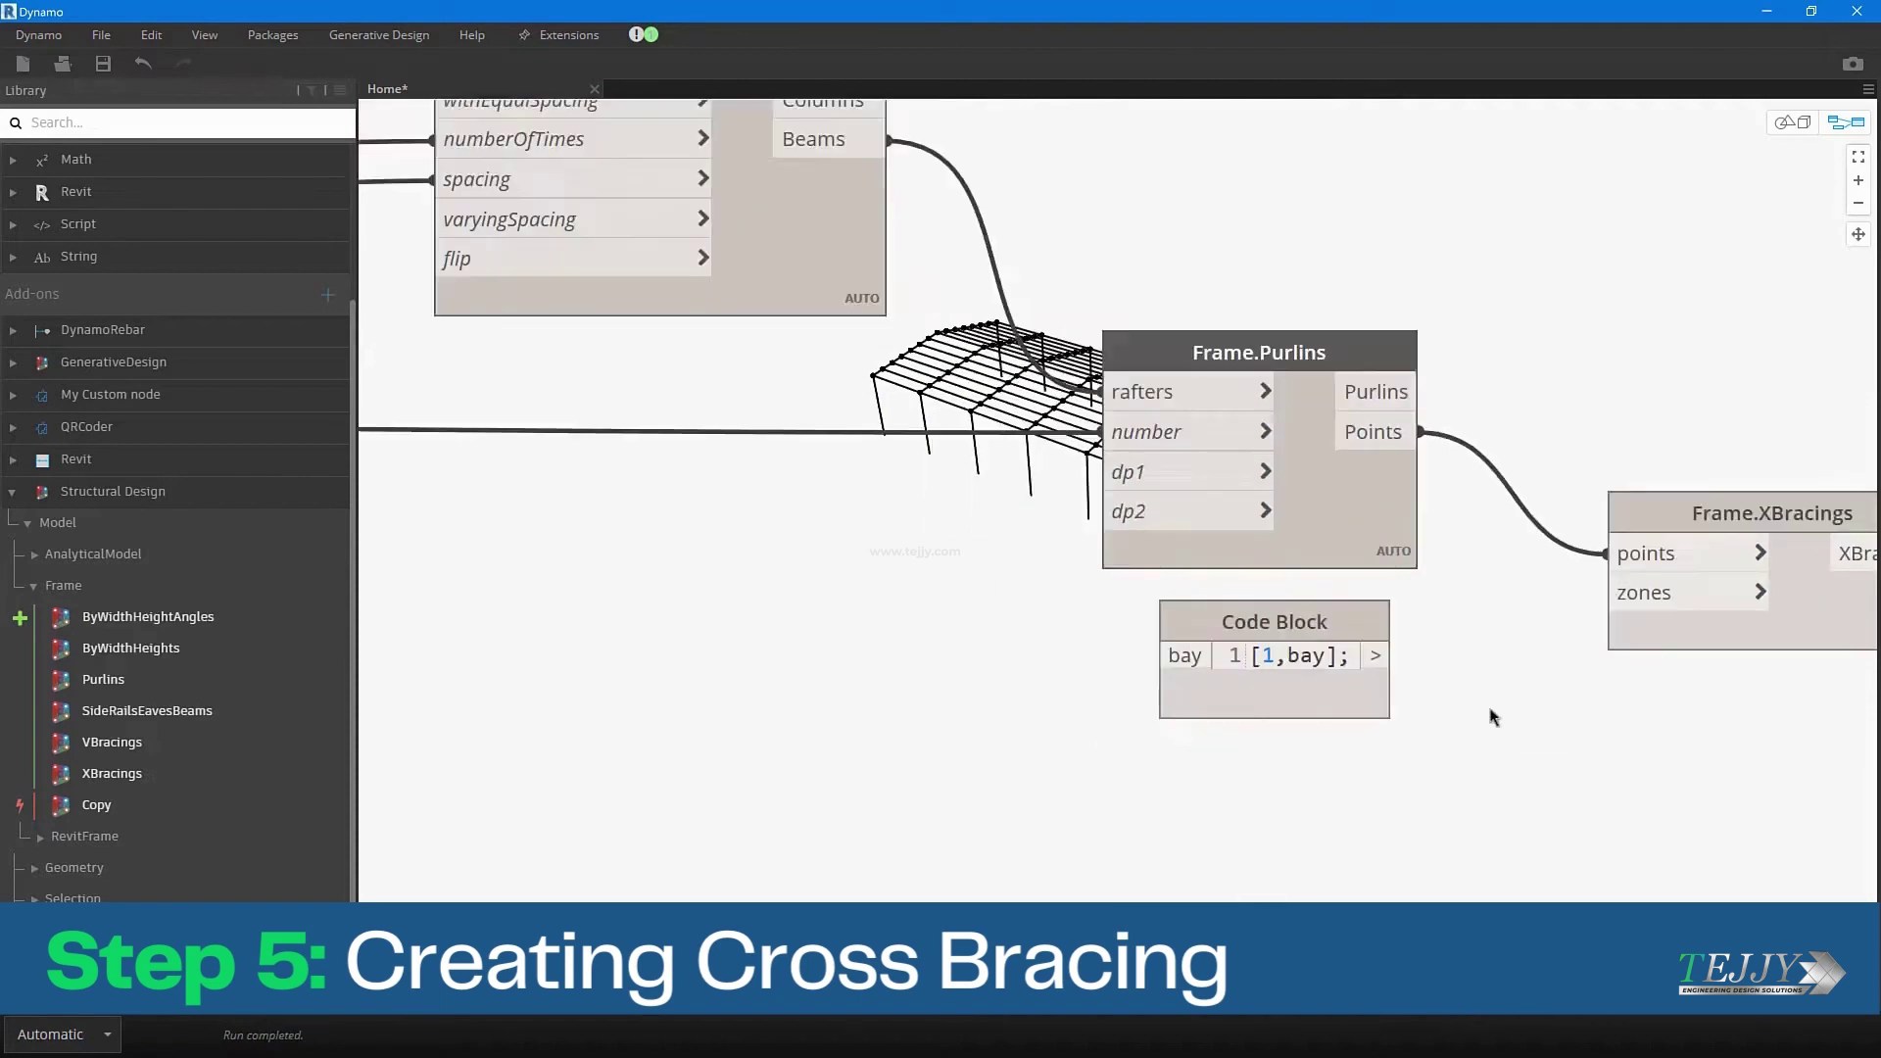
Connect the original Bay Quantity slider to the code block's bay input, and the block's output to Frame.XBracings' zones input.
scroll(1112, 689, down, 3)
middle_drag(799, 711, 1214, 709)
scroll(1218, 710, down, 1)
drag(652, 401, 1595, 630)
scroll(1771, 664, up, 3)
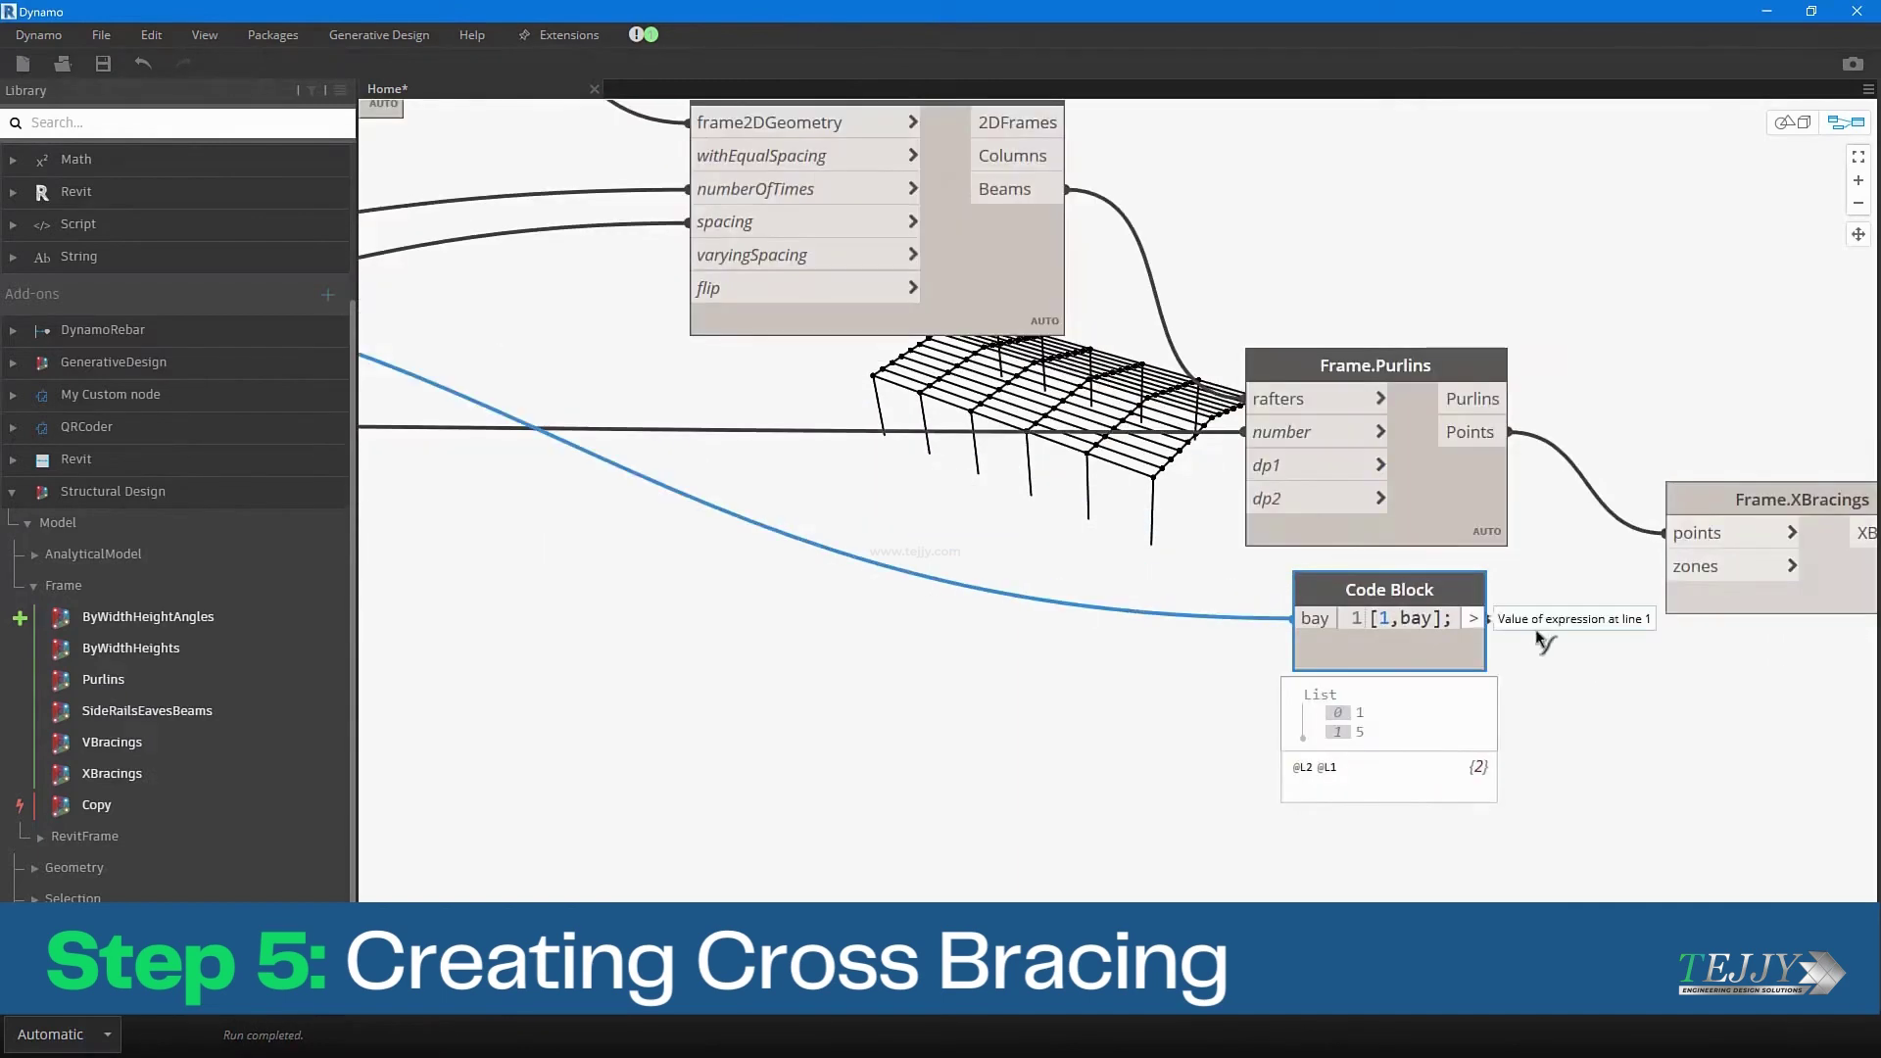
drag(1474, 618, 1670, 566)
Rename the duplicated Bay Quantity slider that feeds Frame.Purlins as Purlin Quantity.
middle_drag(1155, 604, 1146, 649)
middle_drag(668, 529, 1369, 615)
scroll(1368, 615, down, 3)
middle_drag(1033, 621, 970, 606)
double_click(662, 546)
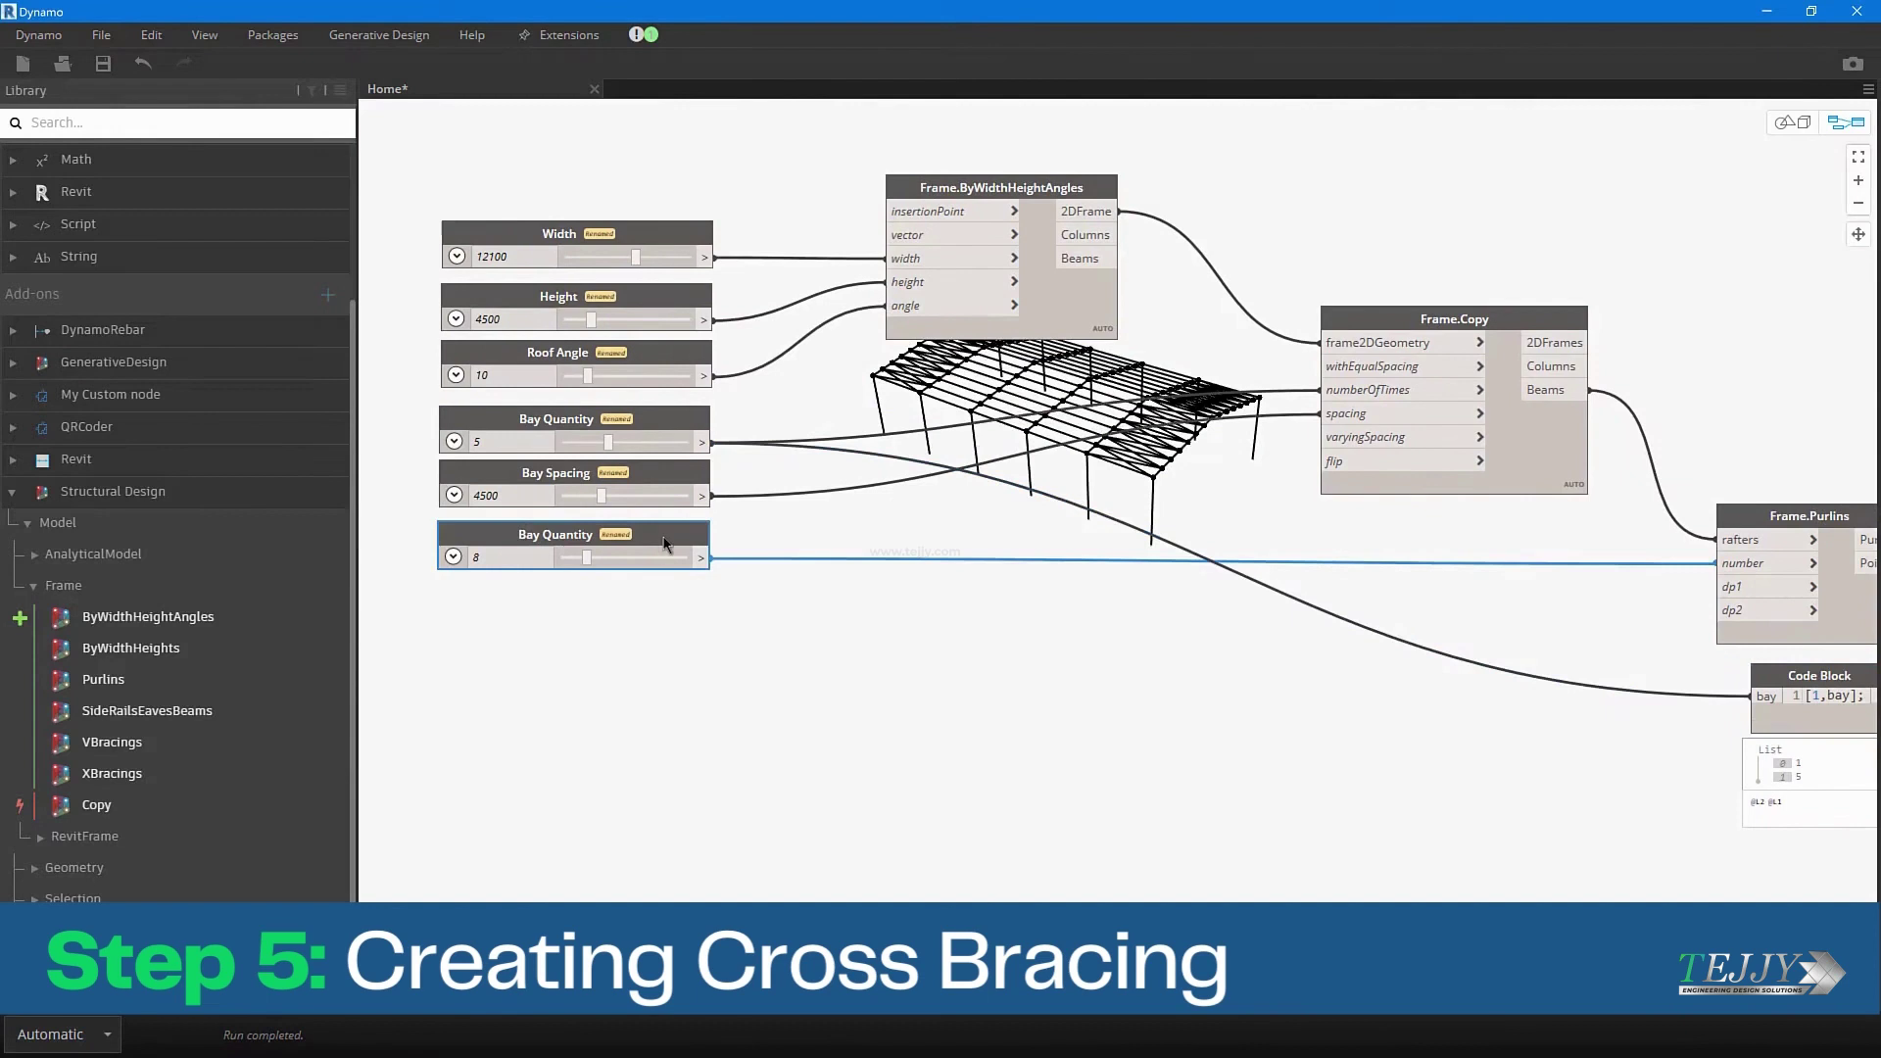
text(P)
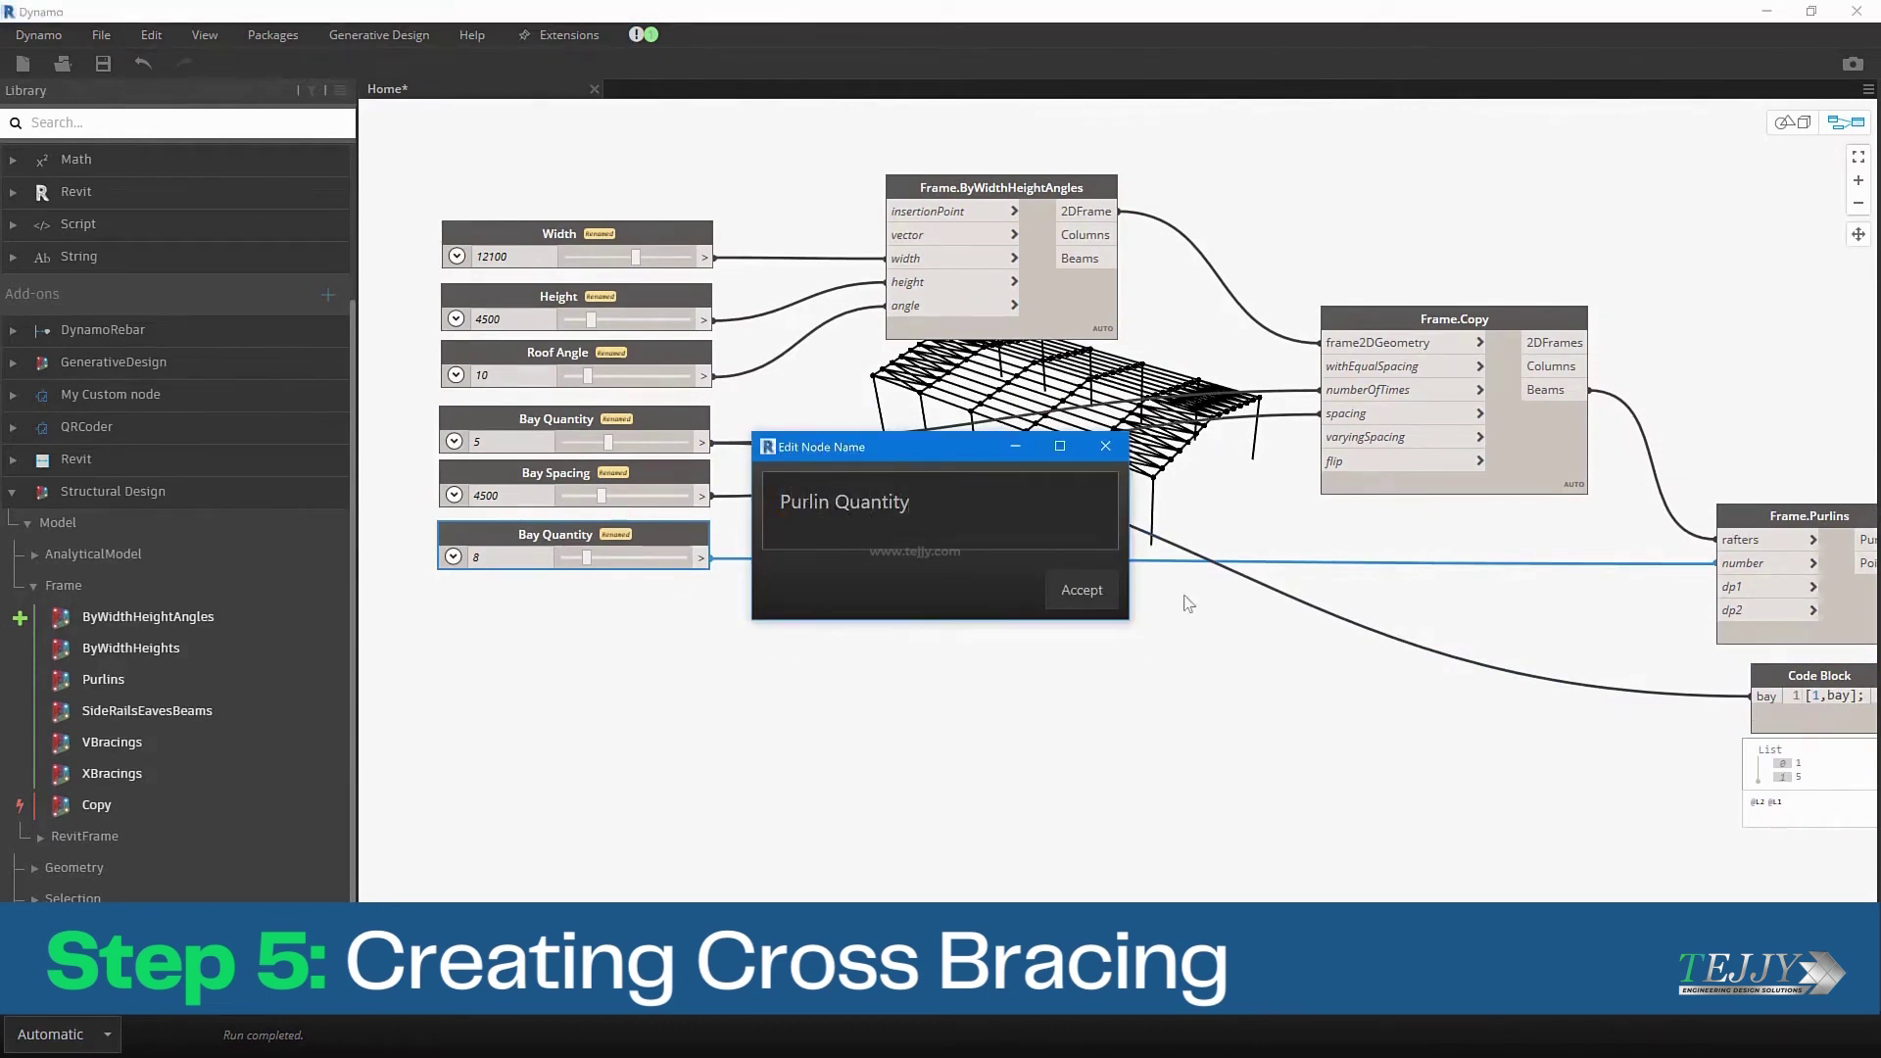
text(urlin Quantity)
key(Return)
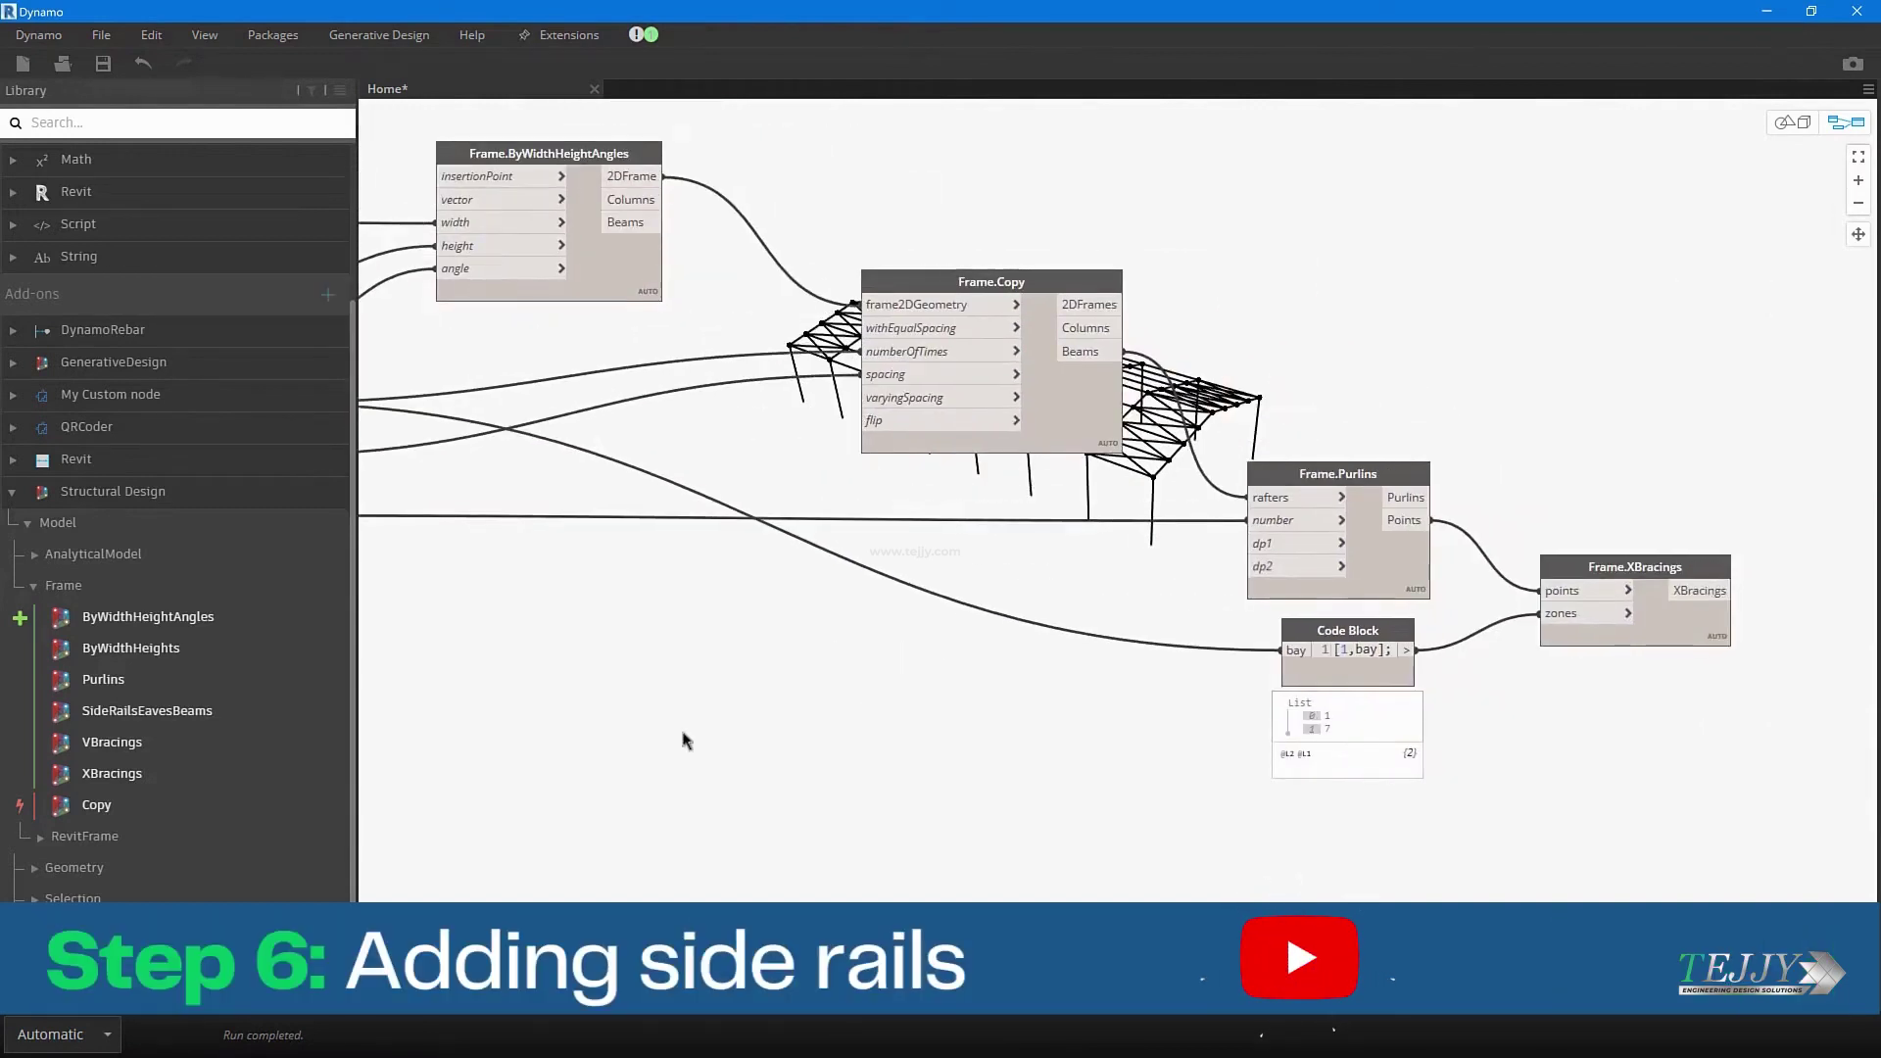
Add a Frame.SideRailsEavesBeams node above Frame.Purlins and connect Frame.Copy's Columns output to its columns input.
click(202, 715)
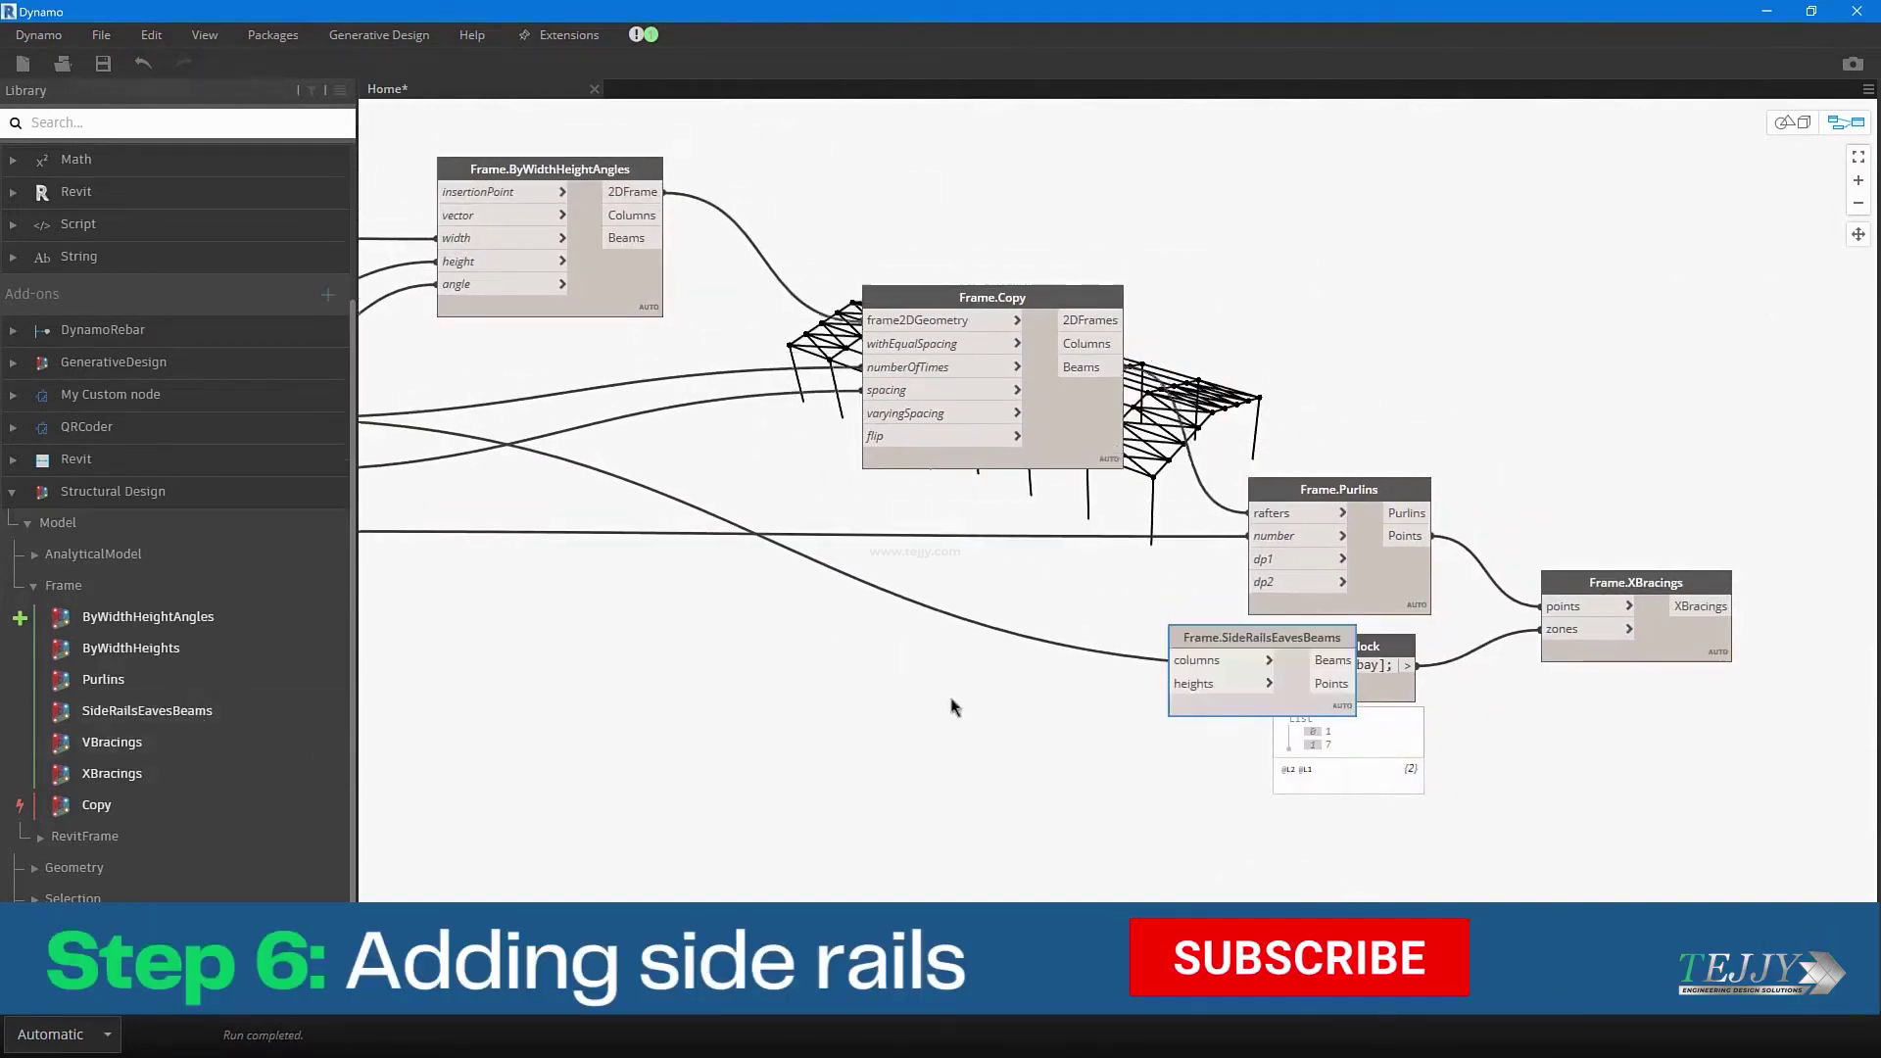
middle_drag(951, 707, 919, 832)
drag(1270, 770, 1537, 331)
click(1076, 474)
click(1594, 494)
scroll(1438, 484, down, 2)
middle_drag(744, 548, 918, 568)
drag(1776, 378, 1672, 298)
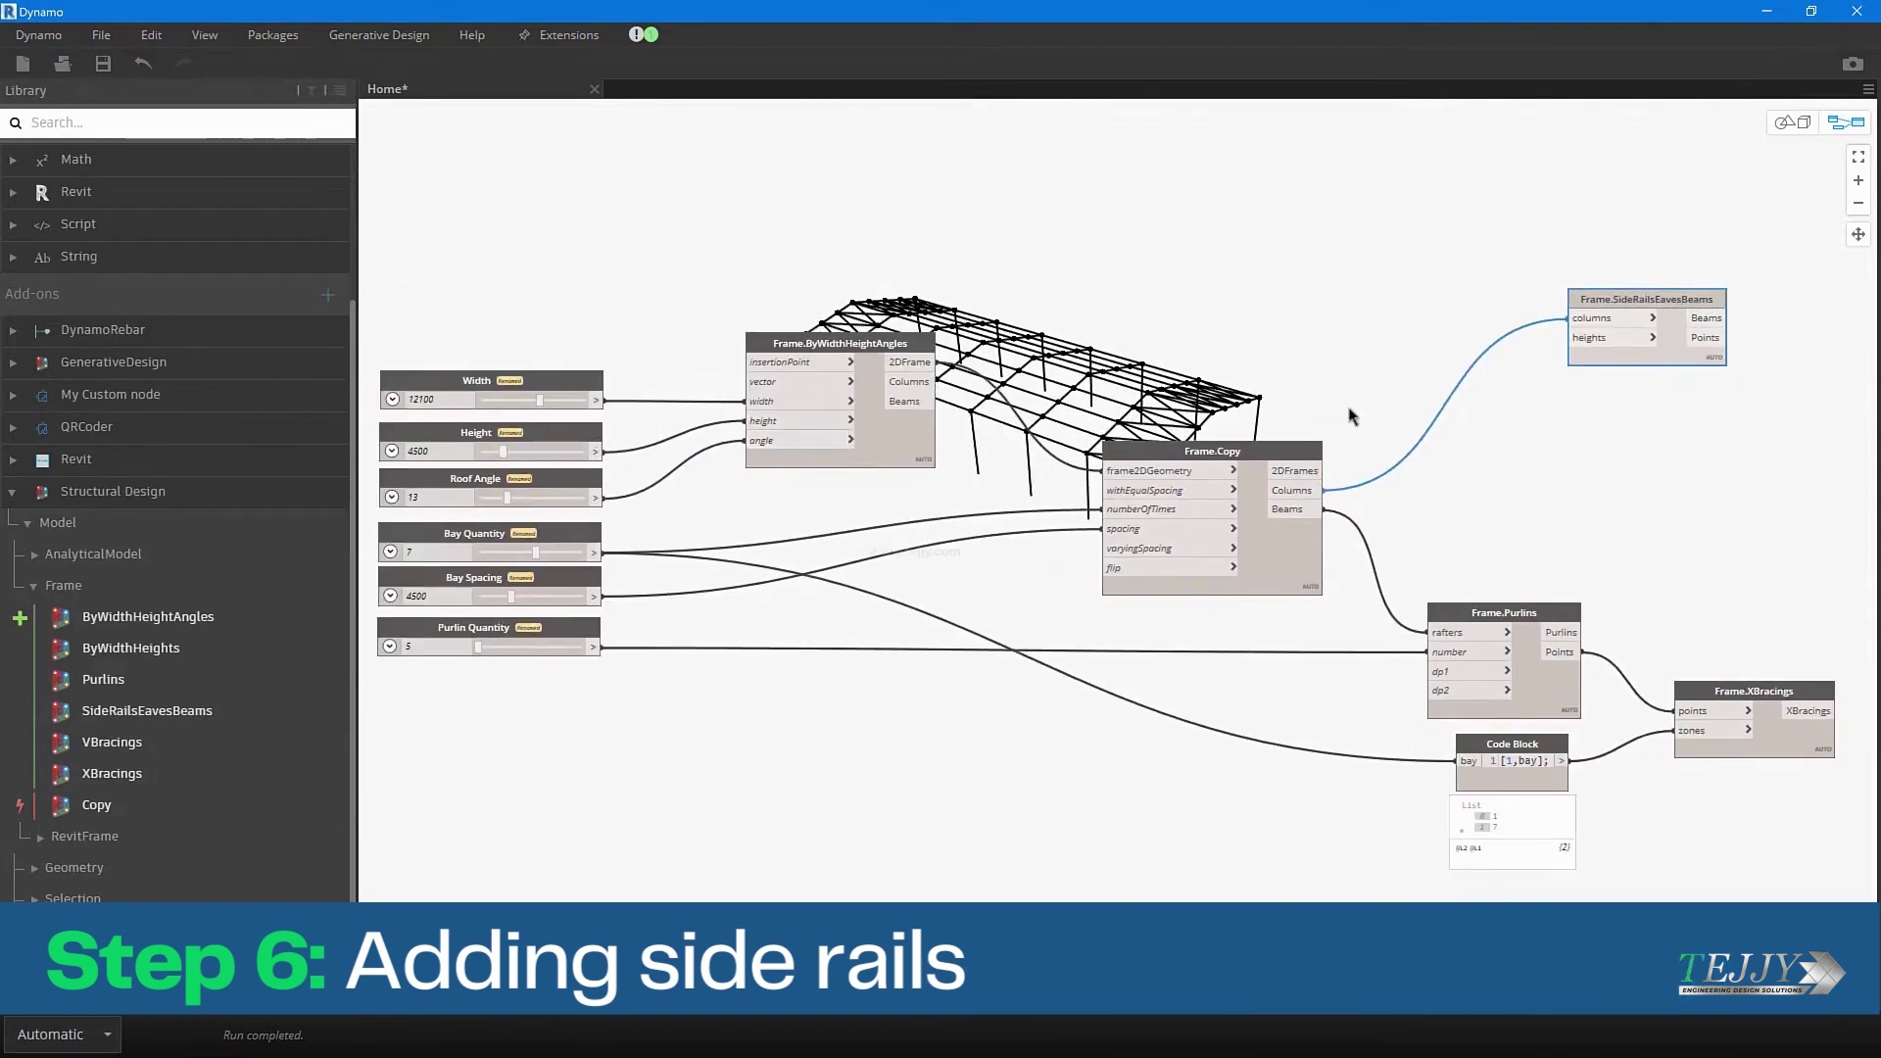
Add a code block containing 300..height between Frame.Copy and Frame.SideRailsEavesBeams.
double_click(1442, 366)
scroll(1460, 414, up, 4)
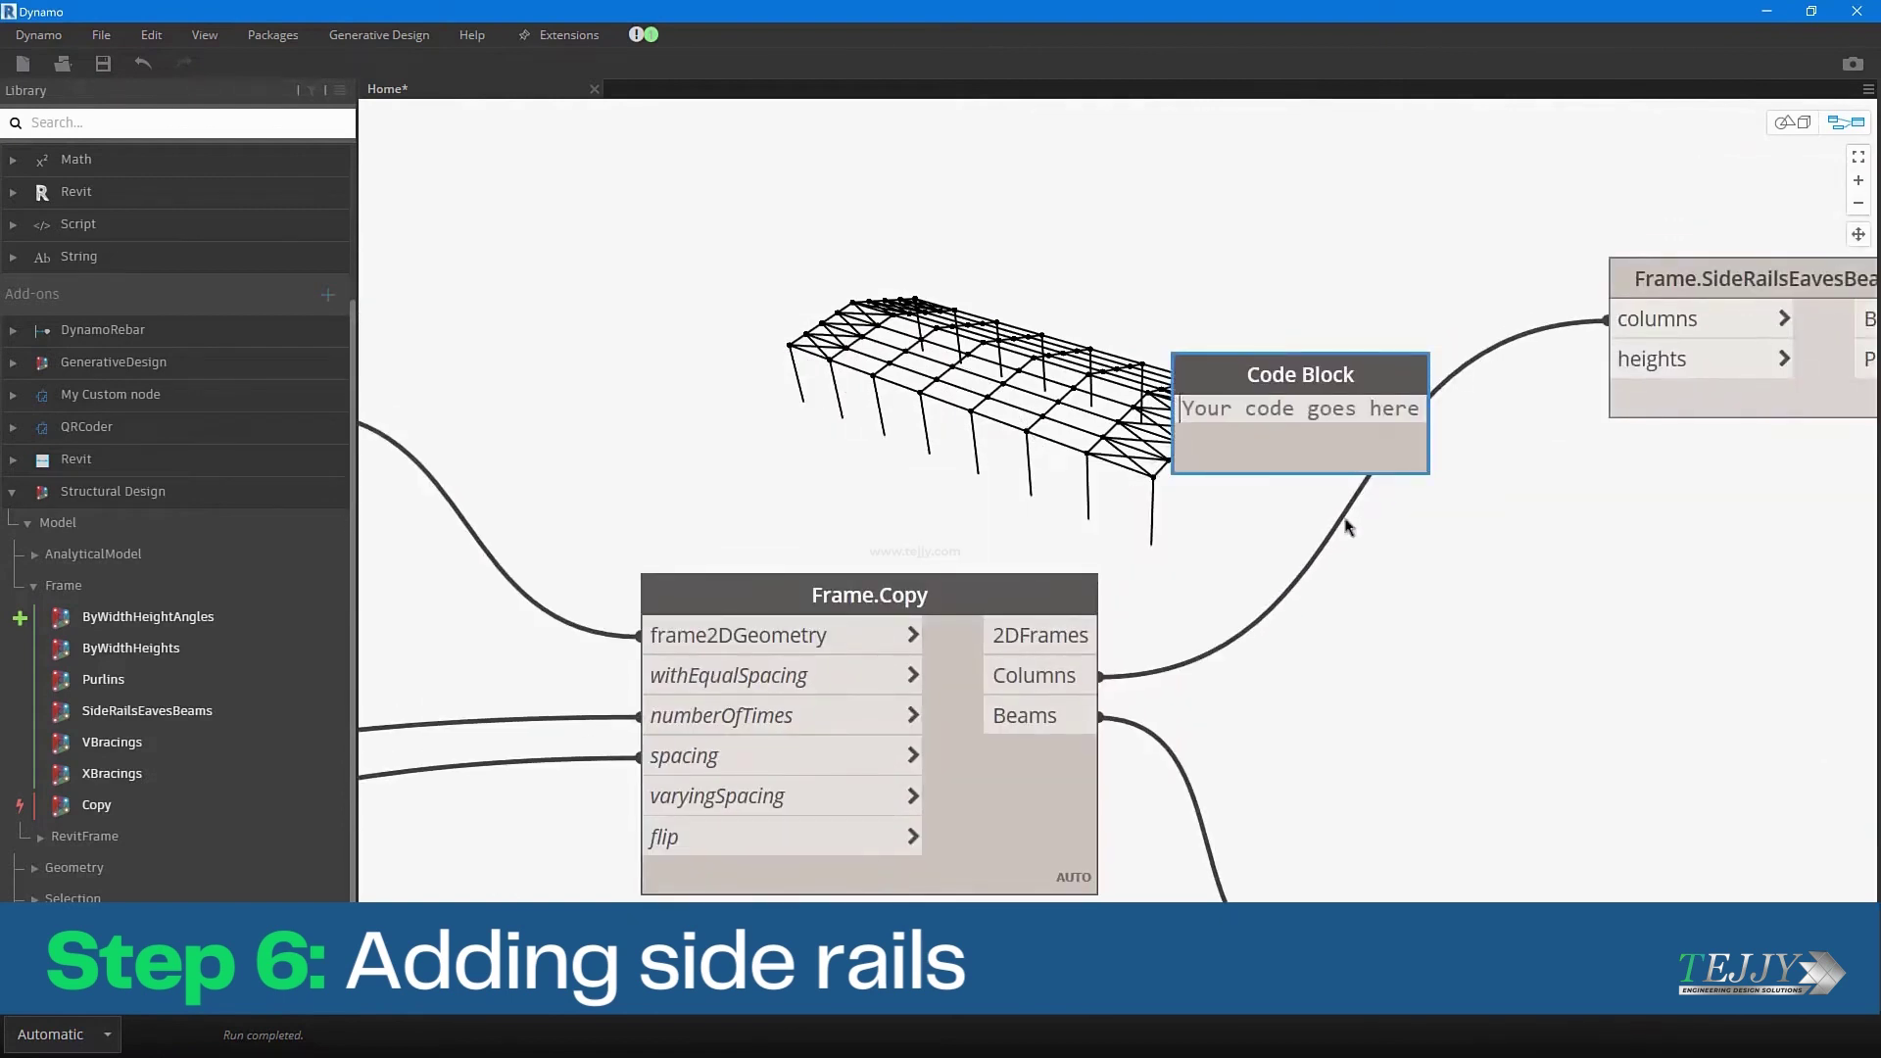
text(300..height)
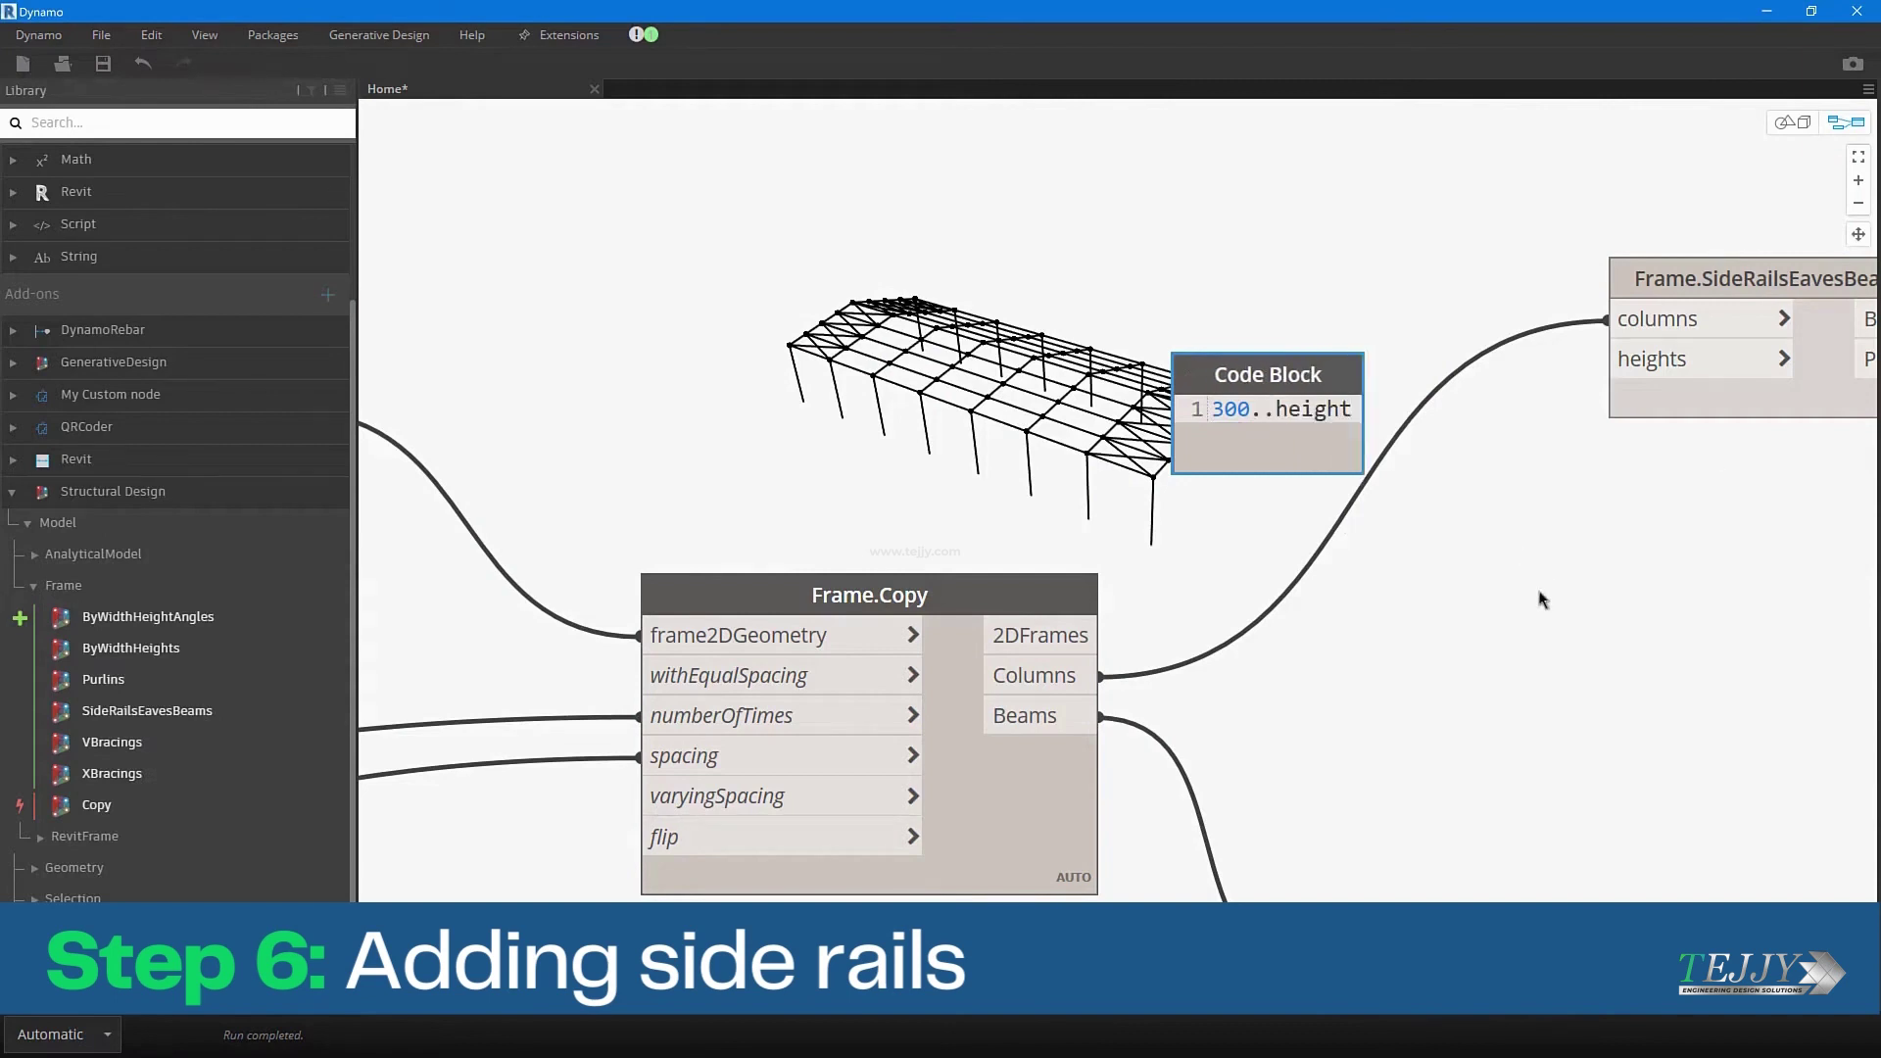
click(1540, 600)
Connect the Height slider to the height input of the 300..height code block.
scroll(1606, 588, down, 3)
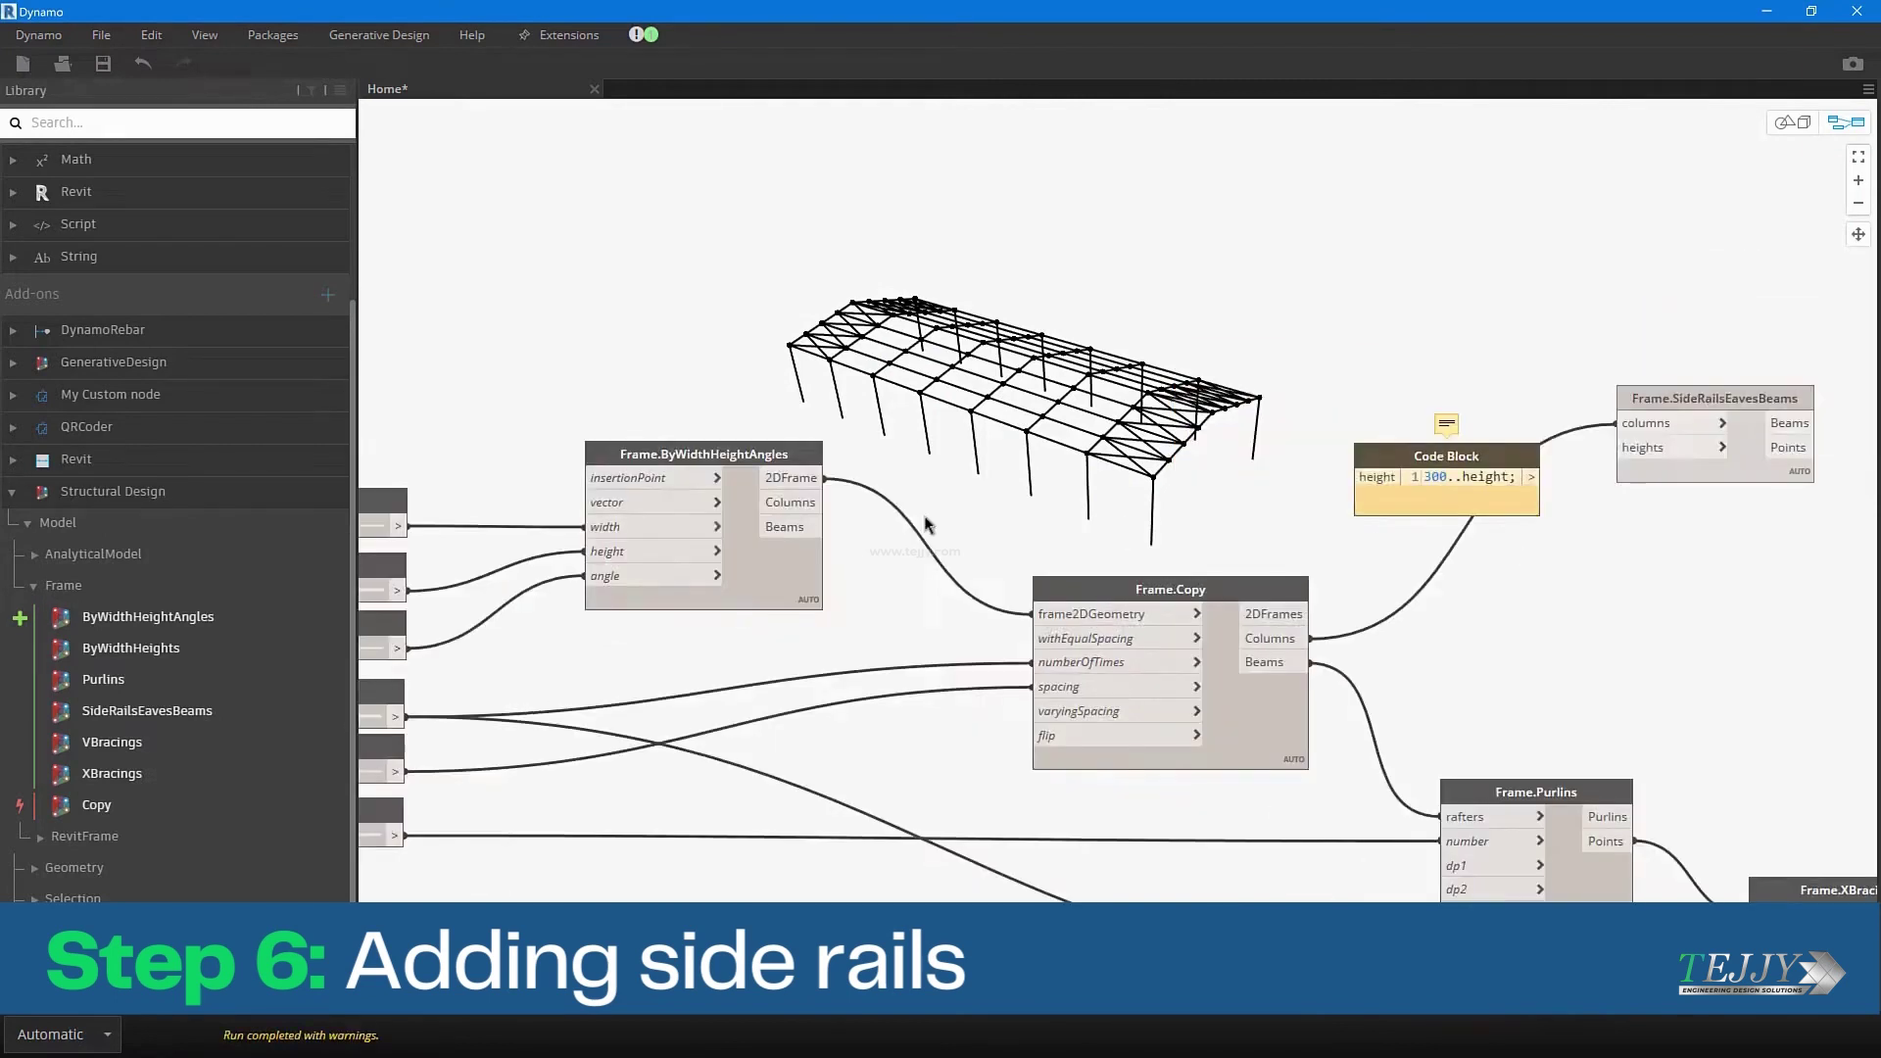
middle_drag(896, 539, 1039, 519)
middle_drag(530, 579, 599, 566)
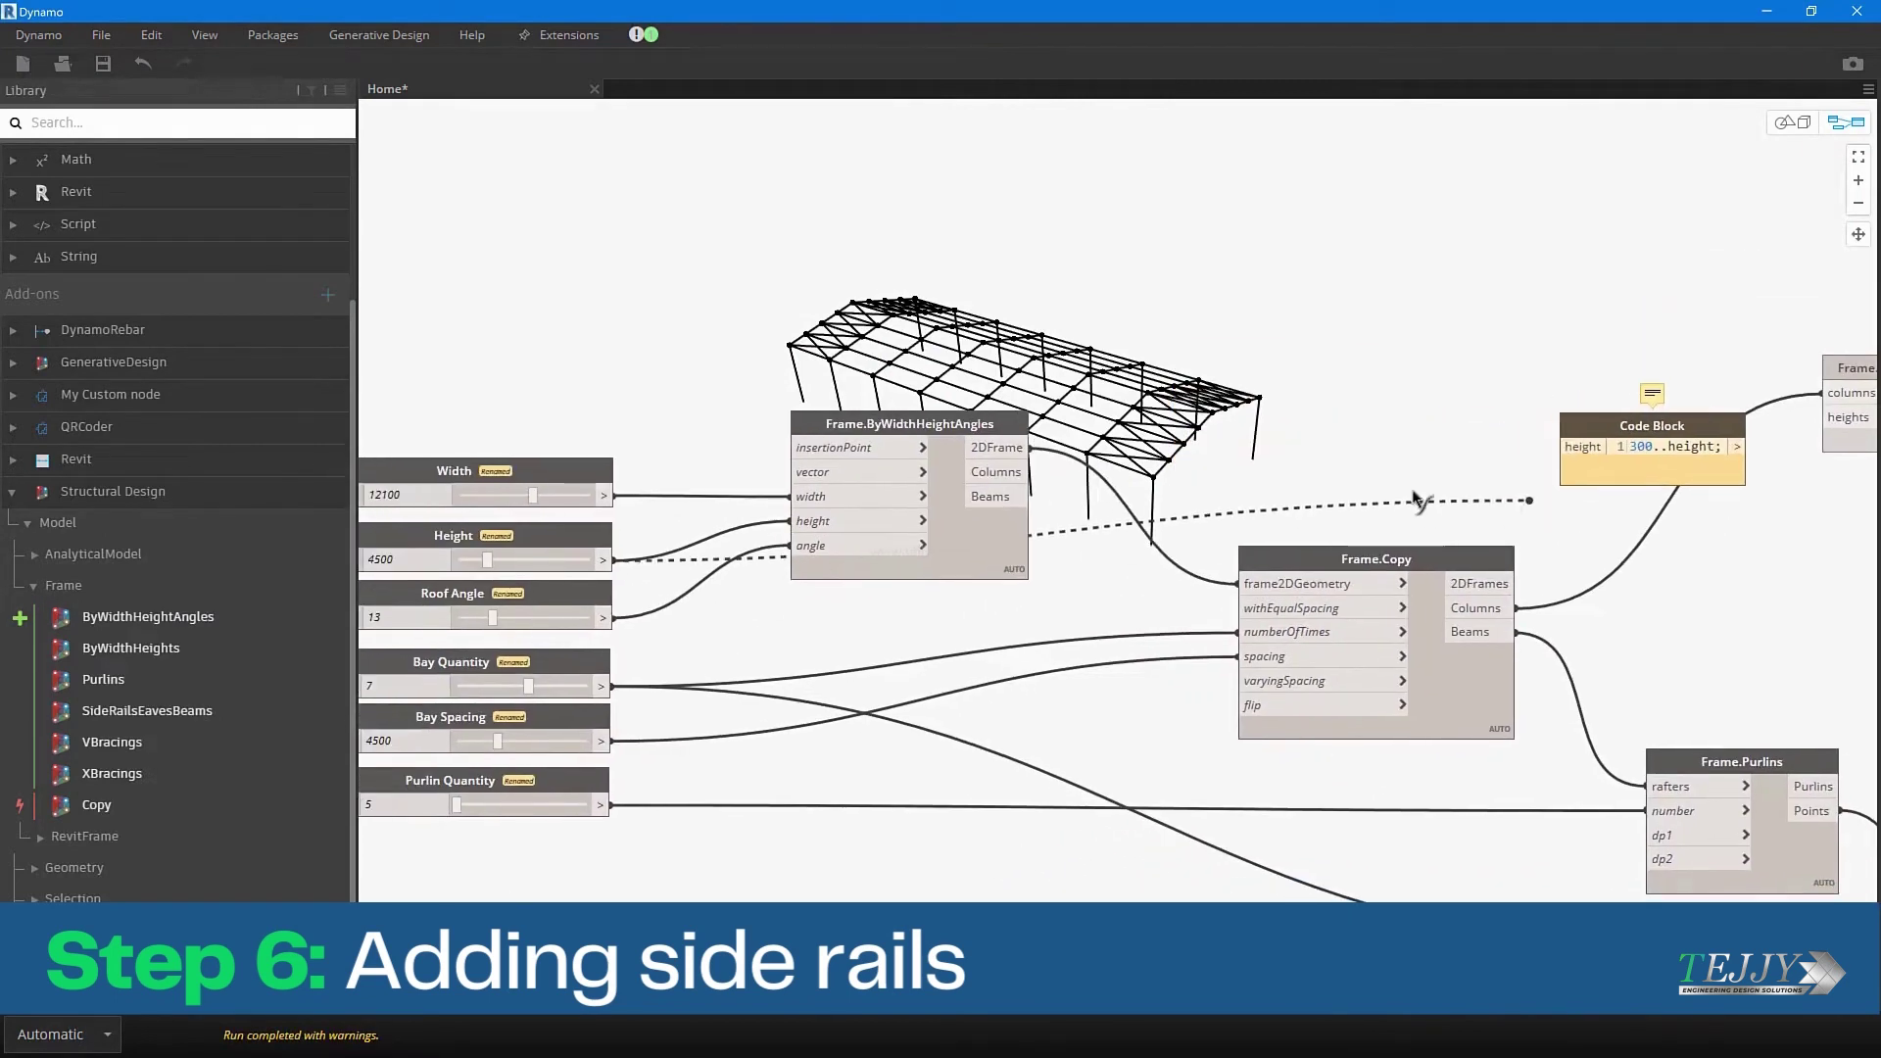
middle_drag(1413, 498, 1180, 475)
click(1350, 425)
Pin the height code block's output preview and extend its range expression to 300..height..750;.
scroll(1495, 447, up, 3)
click(1504, 489)
scroll(1409, 666, down, 3)
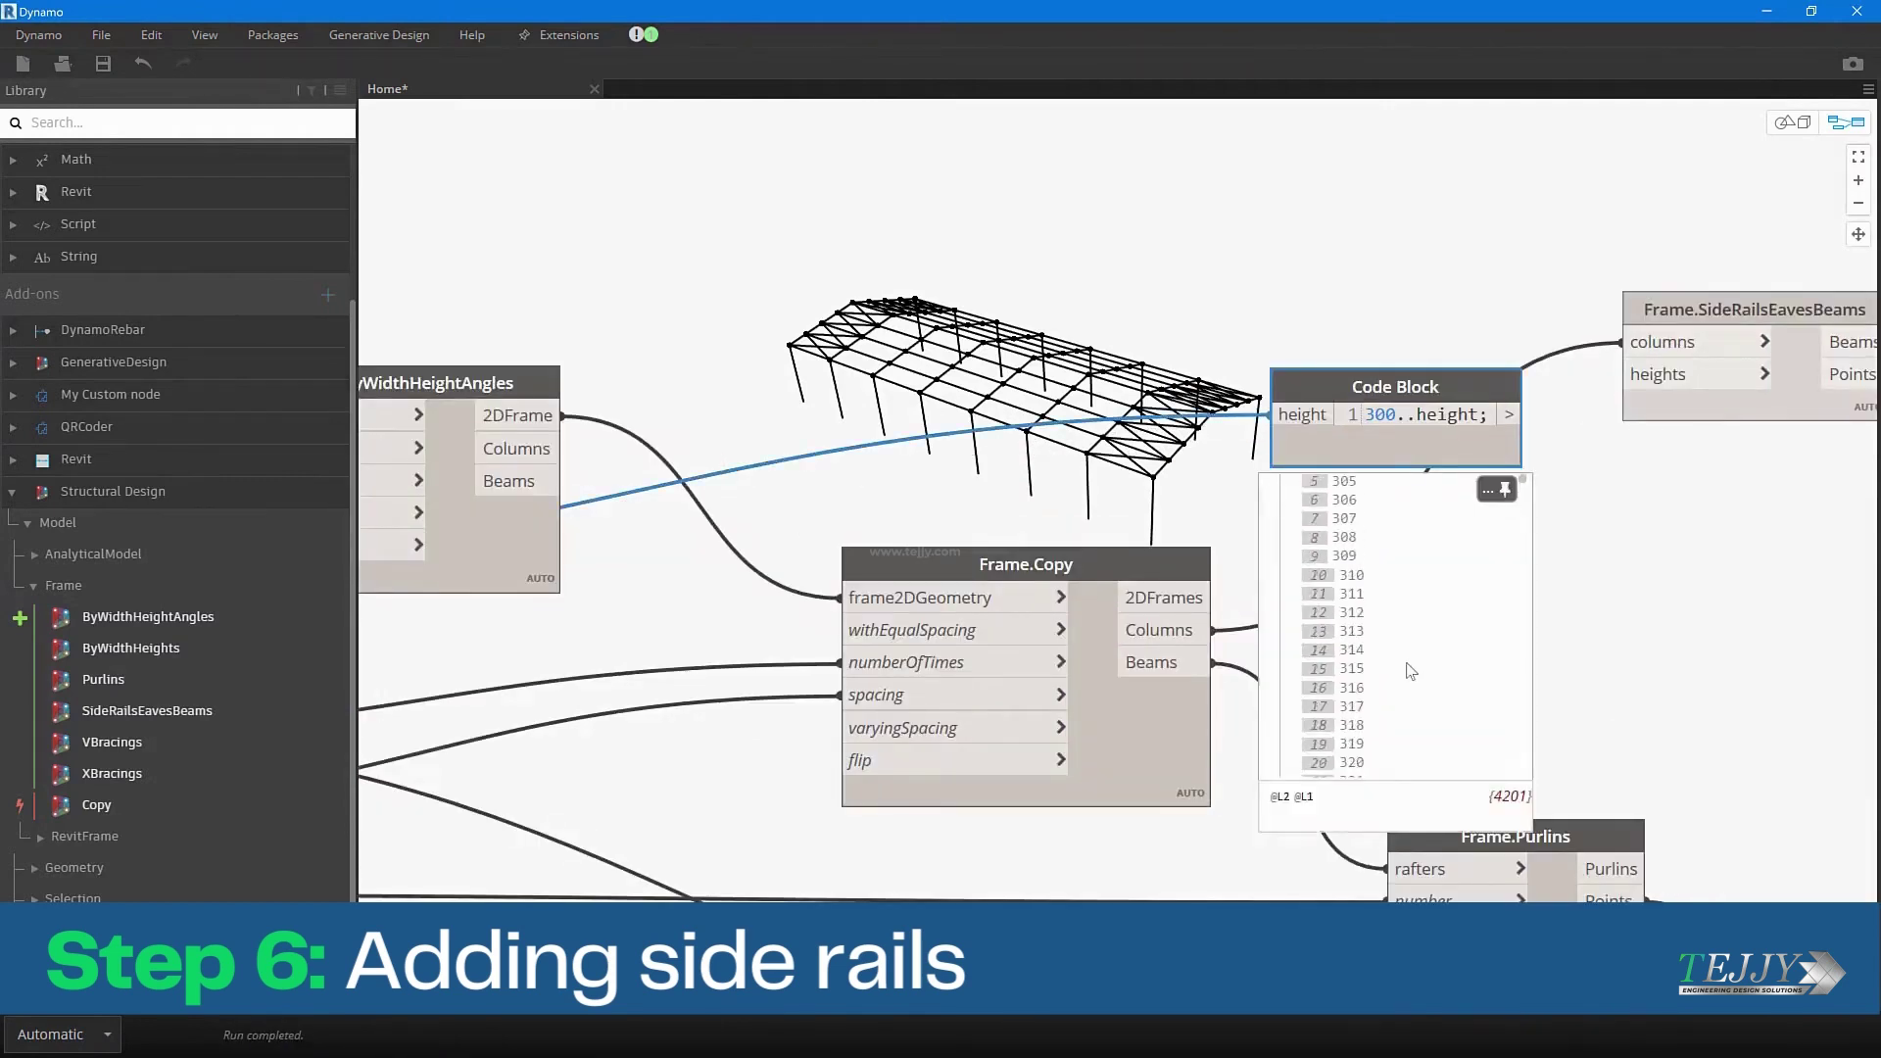
scroll(1410, 672, up, 3)
scroll(1403, 405, up, 3)
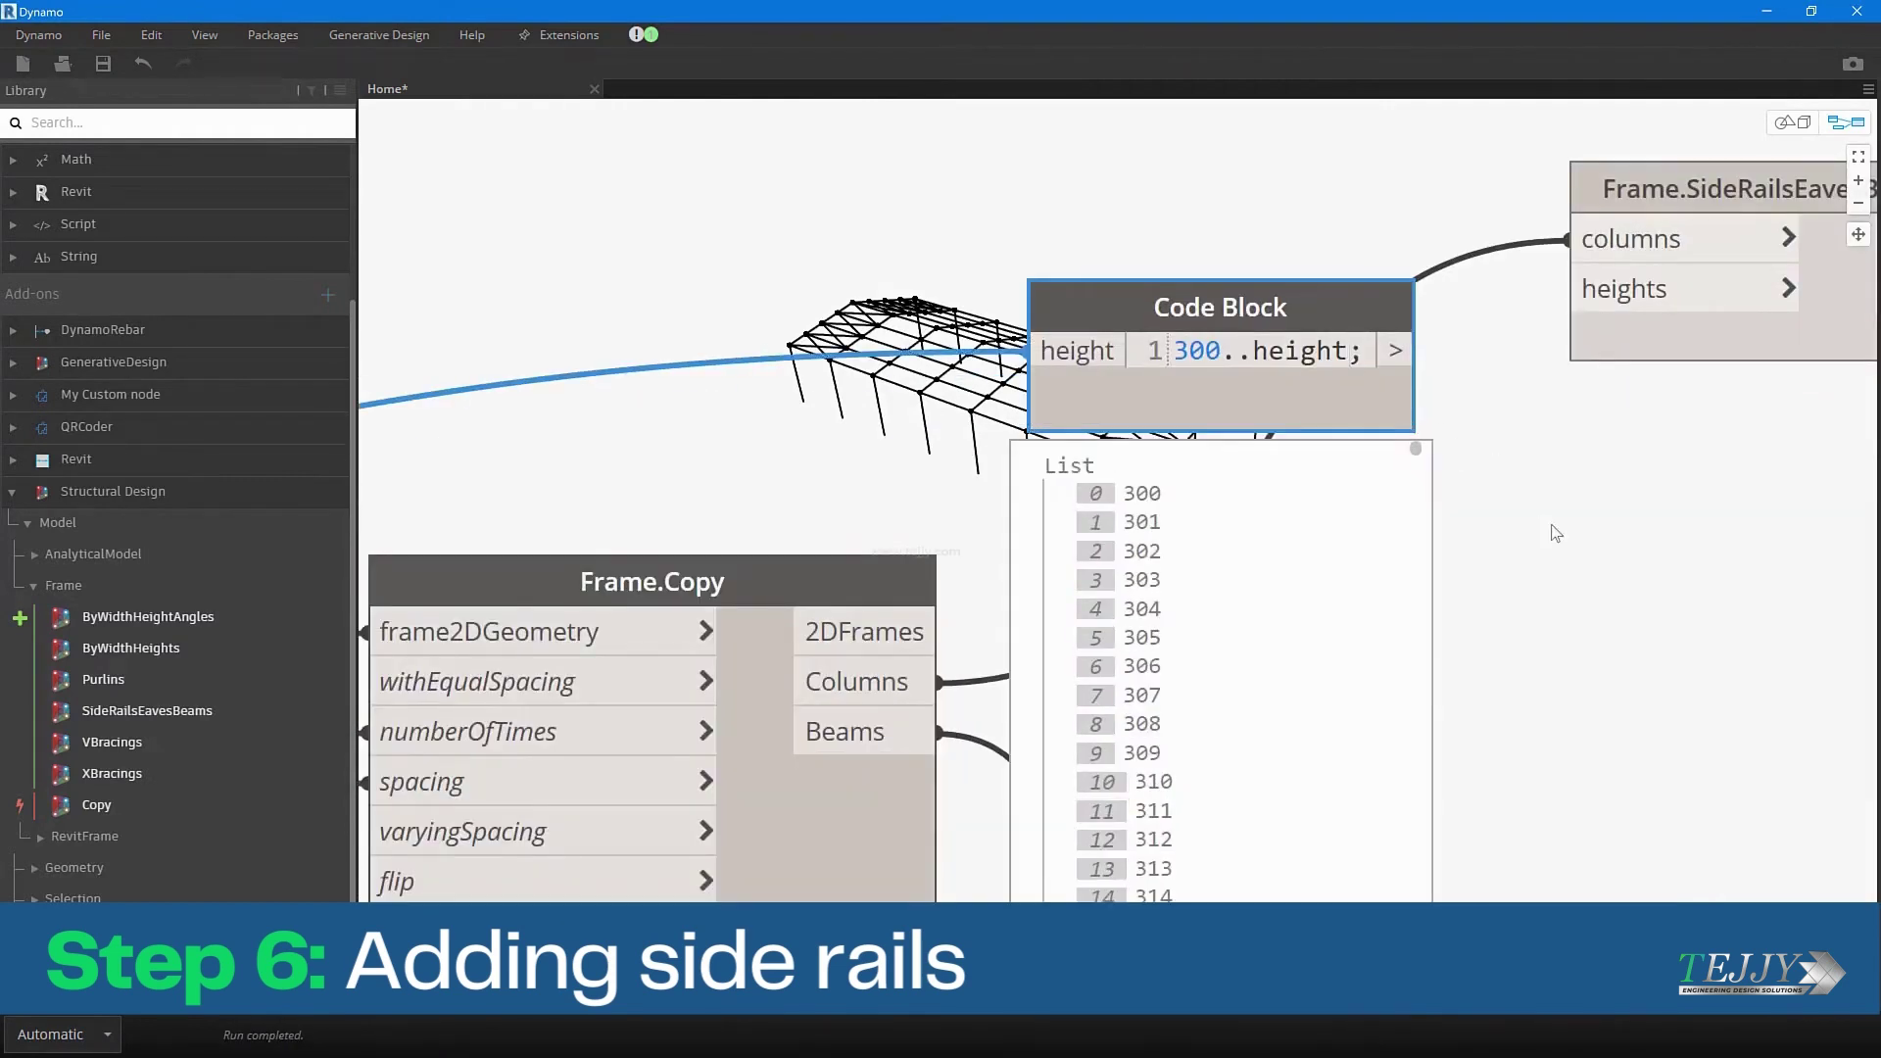
text(750)
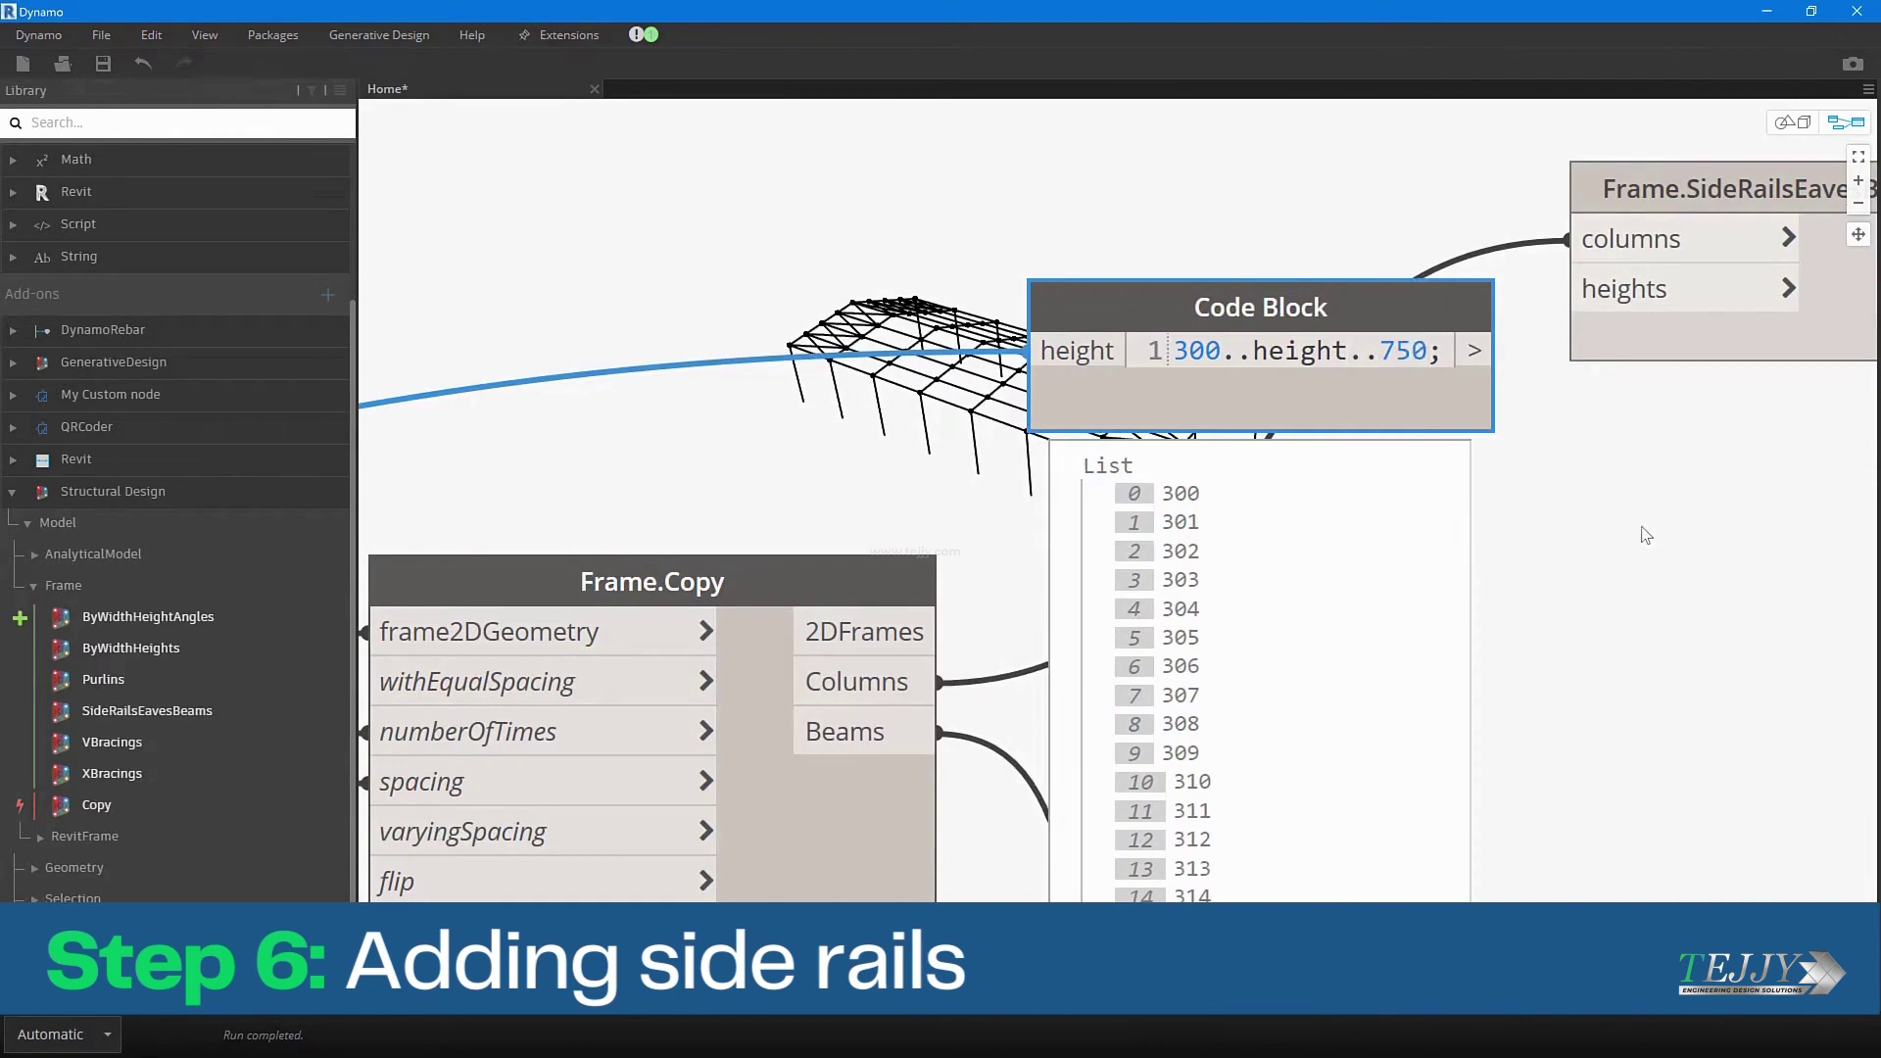
click(1642, 533)
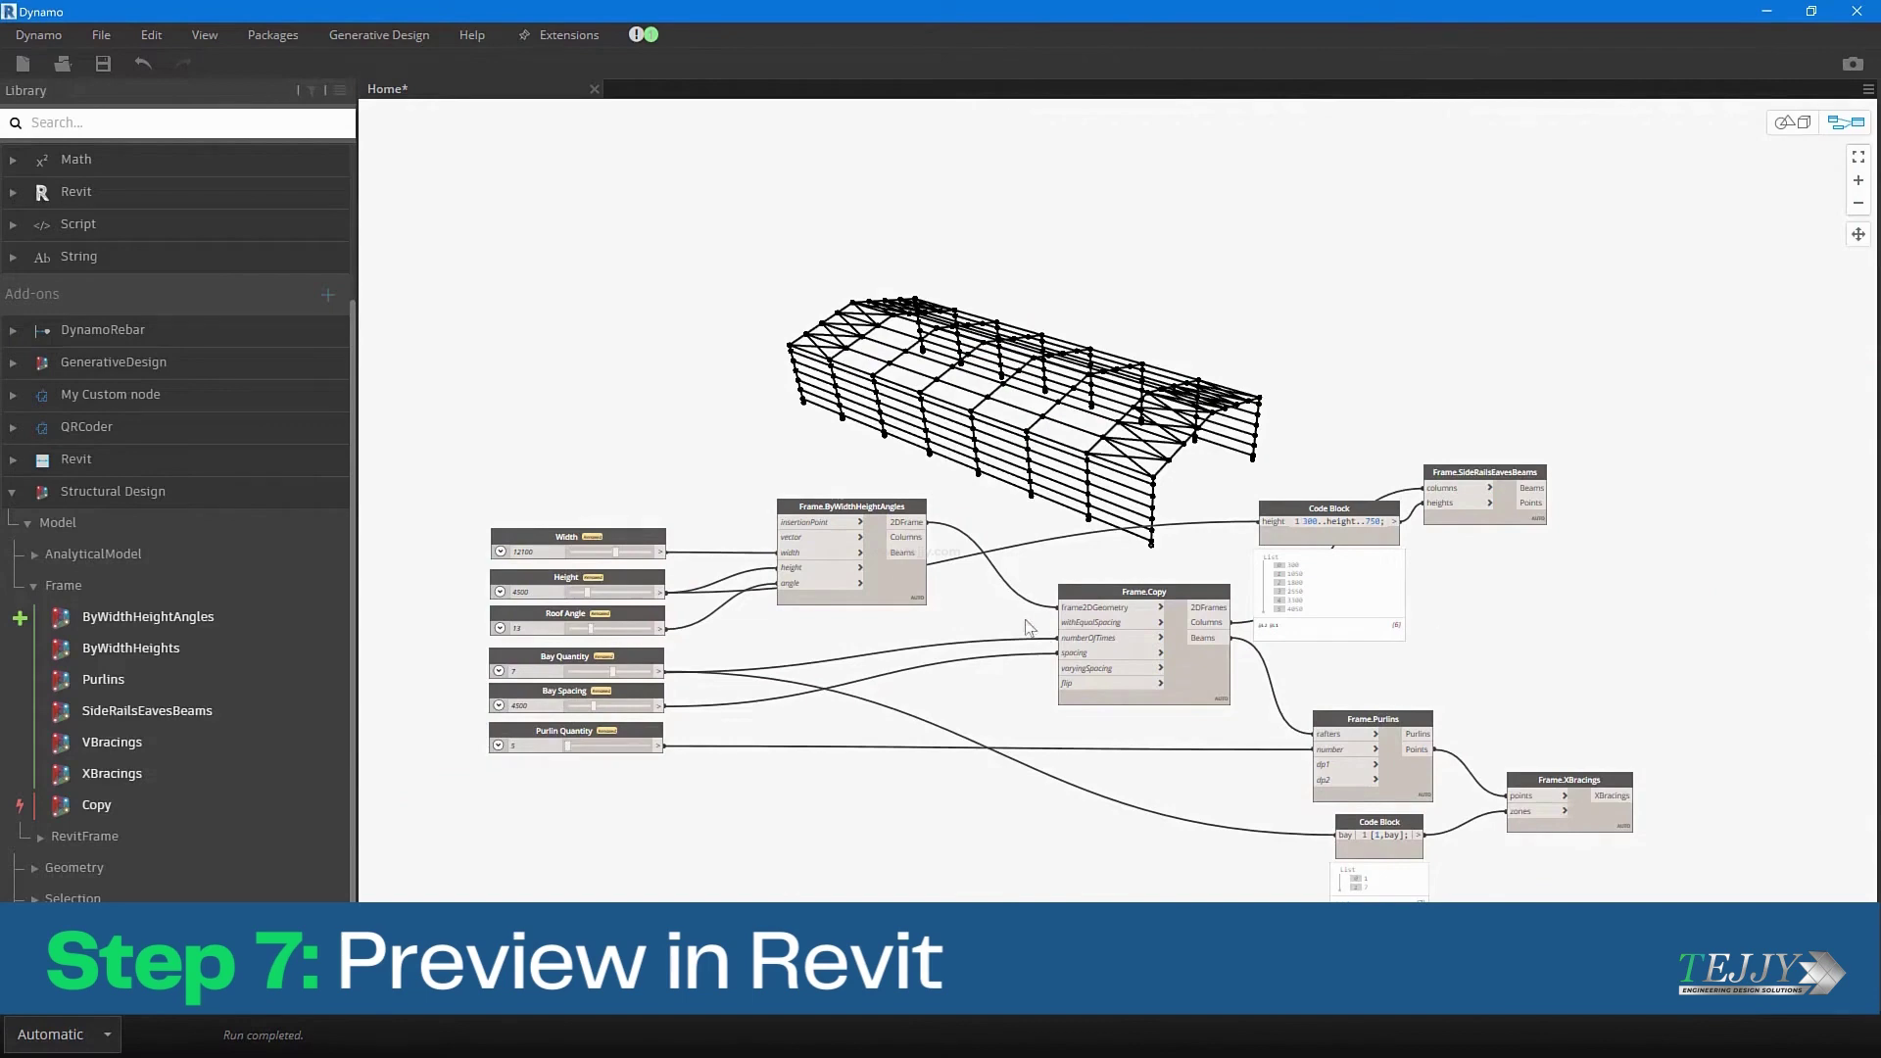
scroll(730, 691, up, 5)
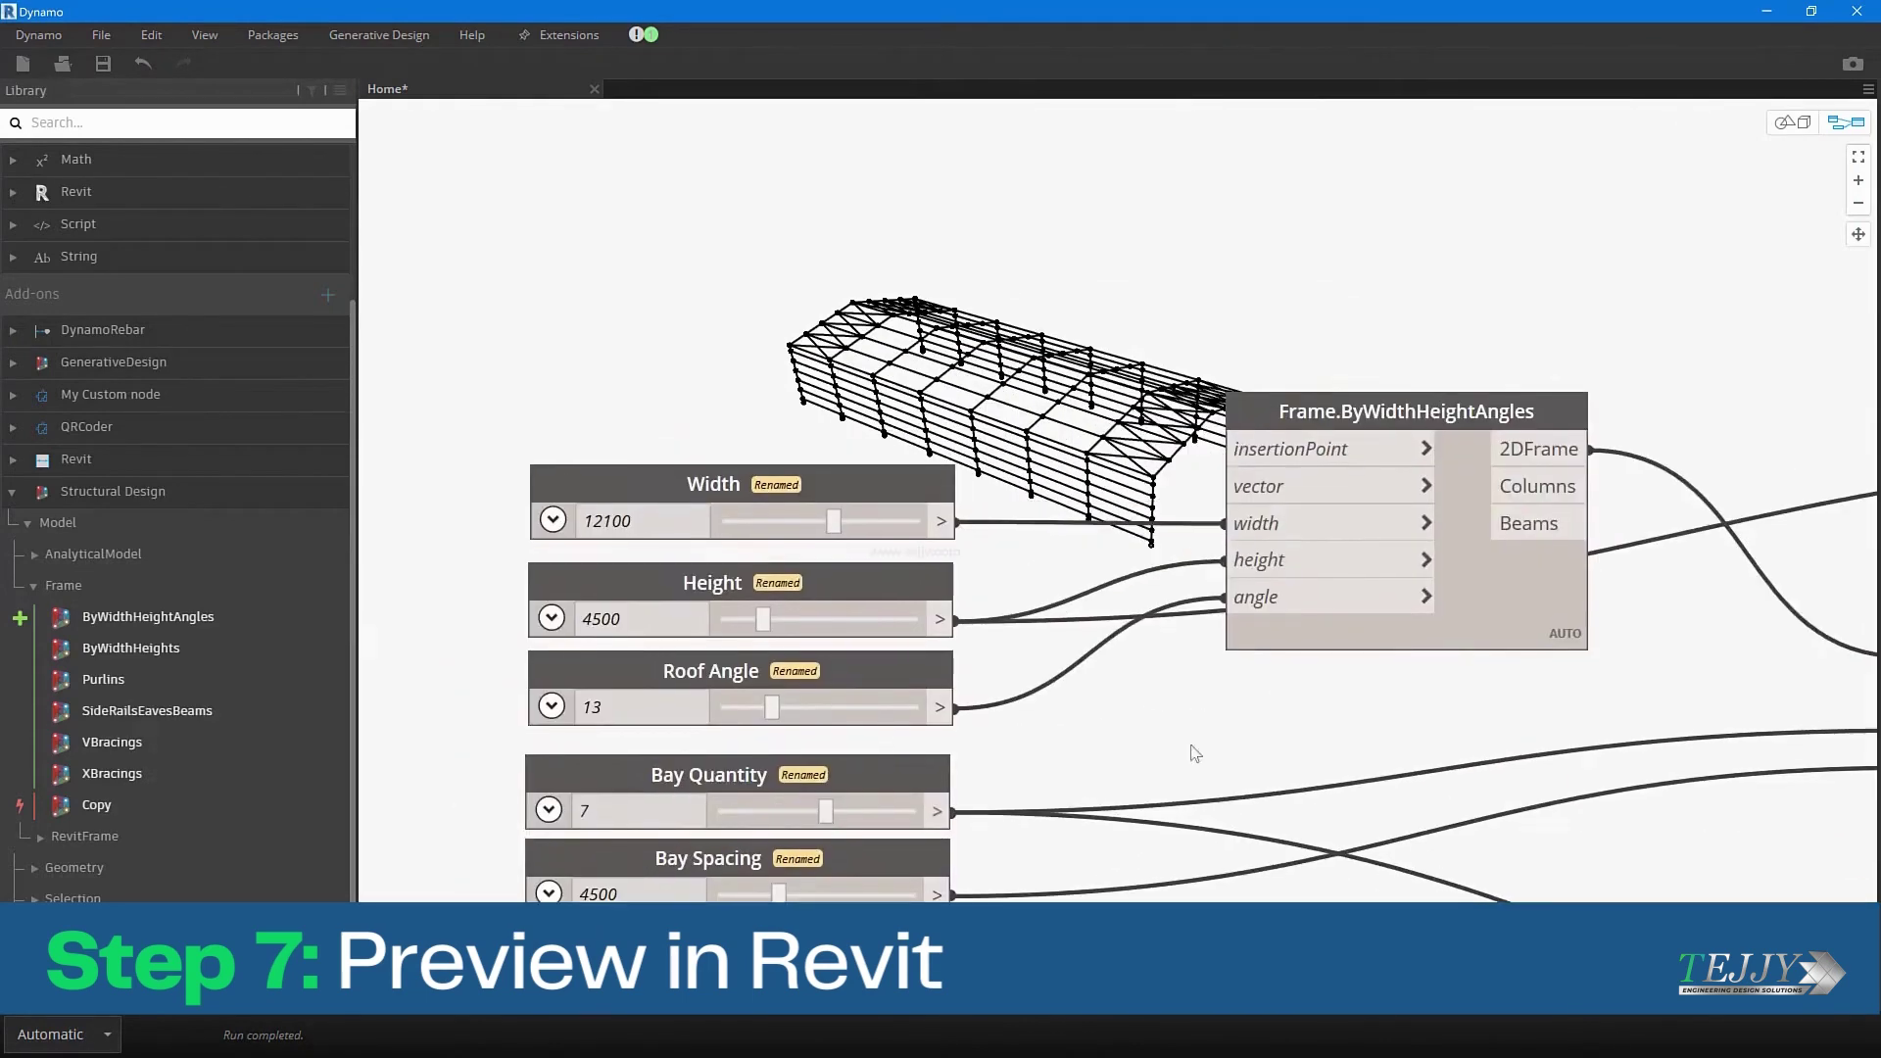
Set the frame's Width slider to 18000.
scroll(1257, 733, down, 2)
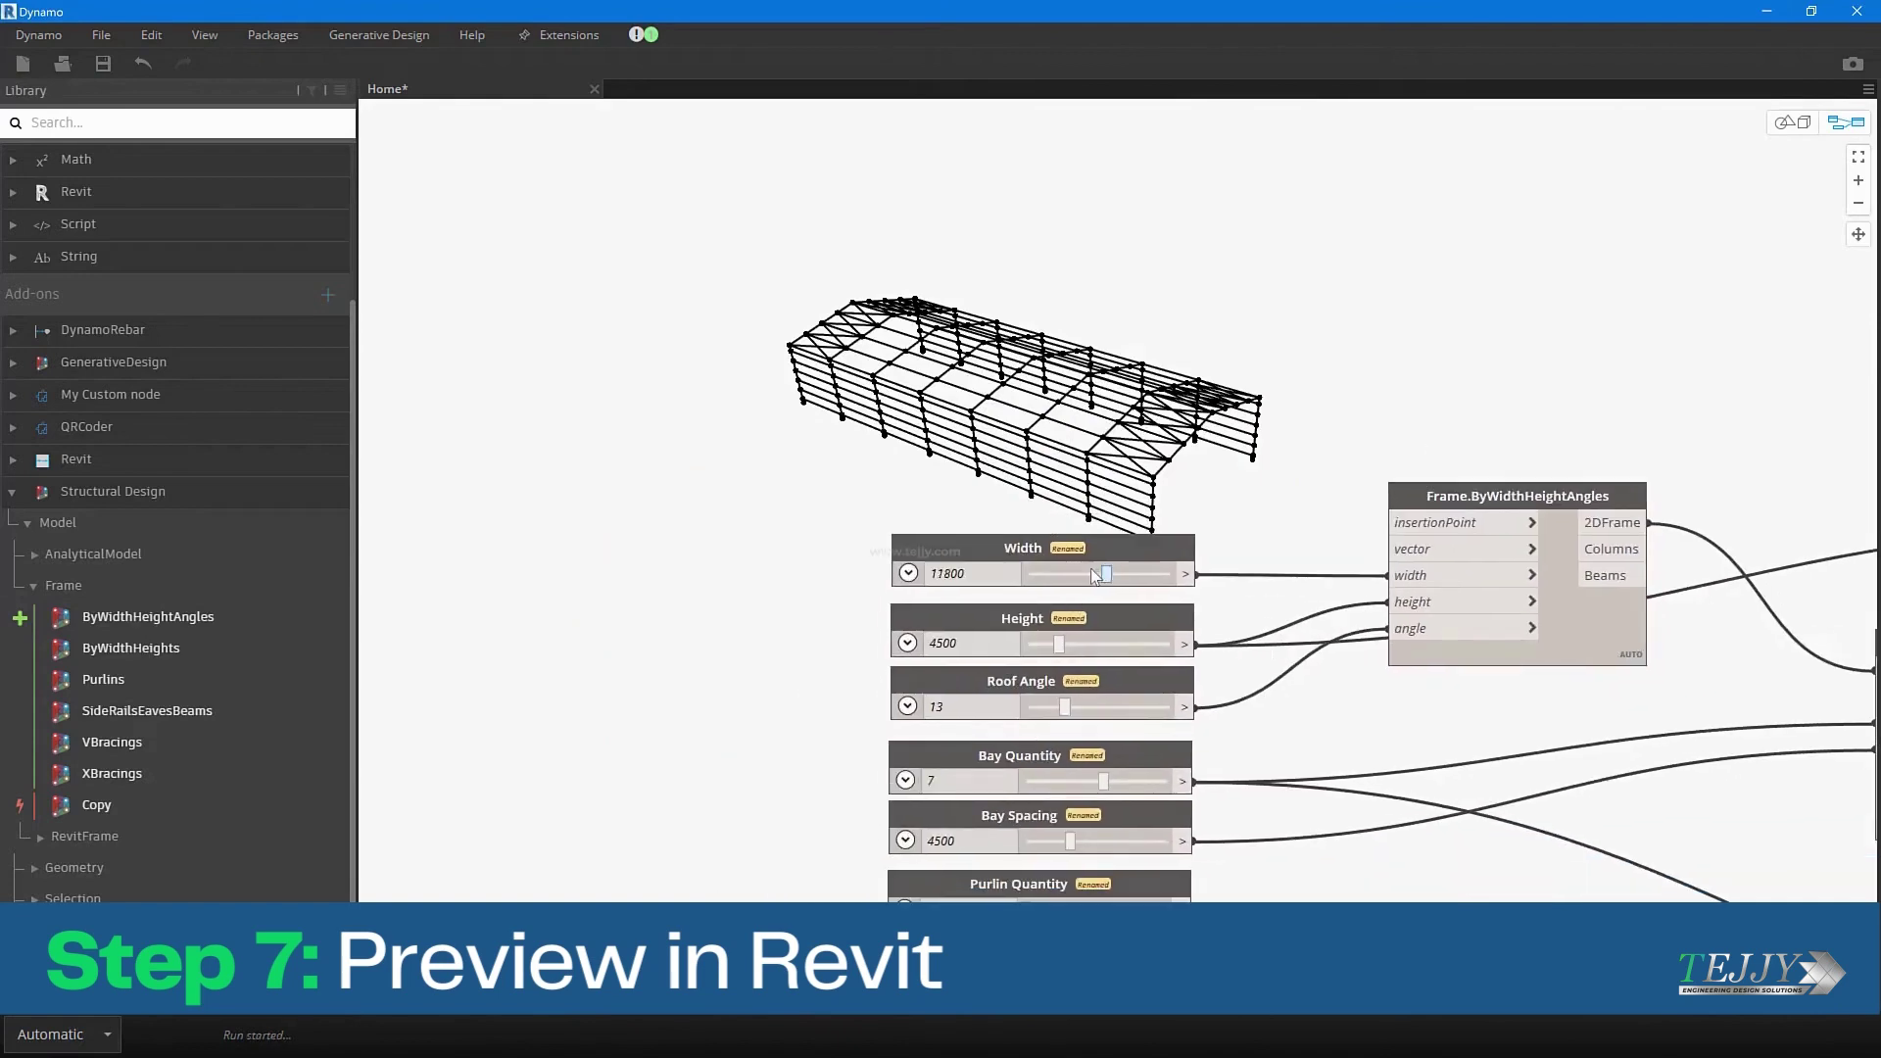
drag(1096, 576, 1158, 585)
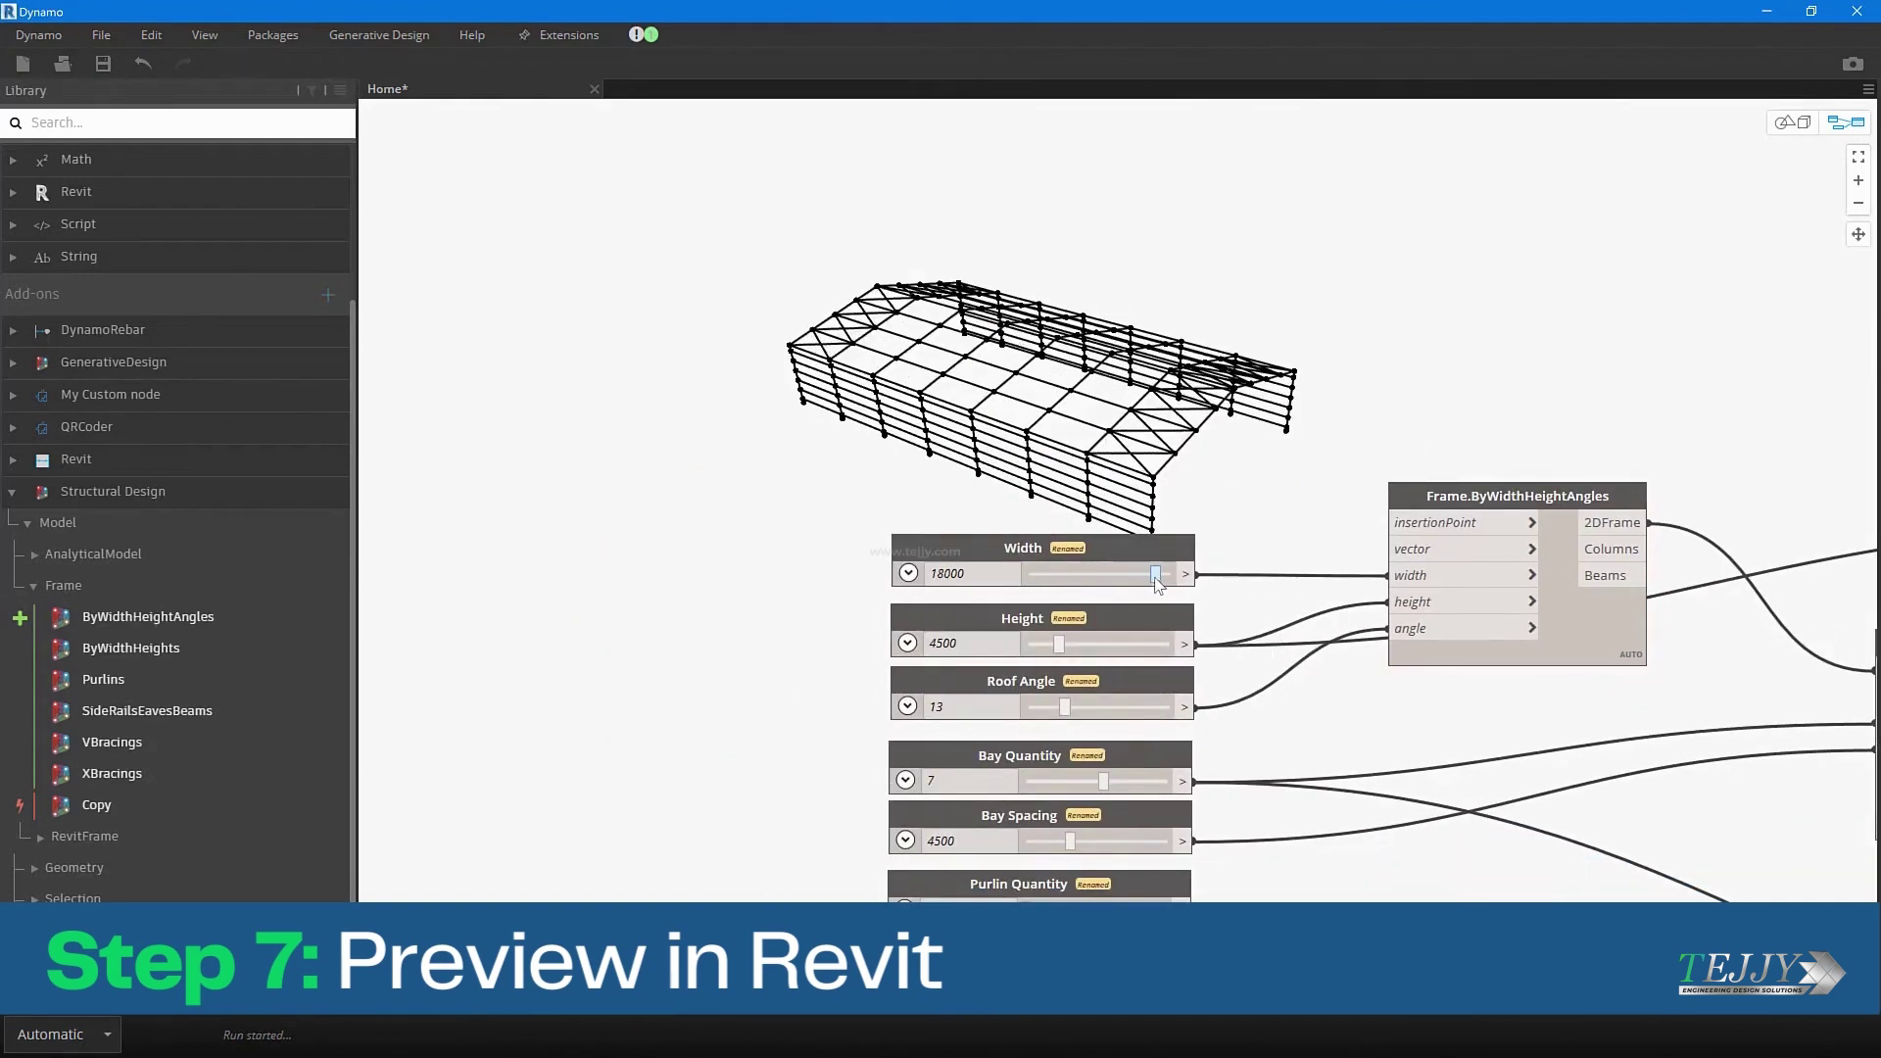
Move the Dynamo window down to reveal the Revit 3D view, keeping the Width and Height sliders in sight.
drag(1323, 10, 1248, 738)
scroll(1173, 525, down, 2)
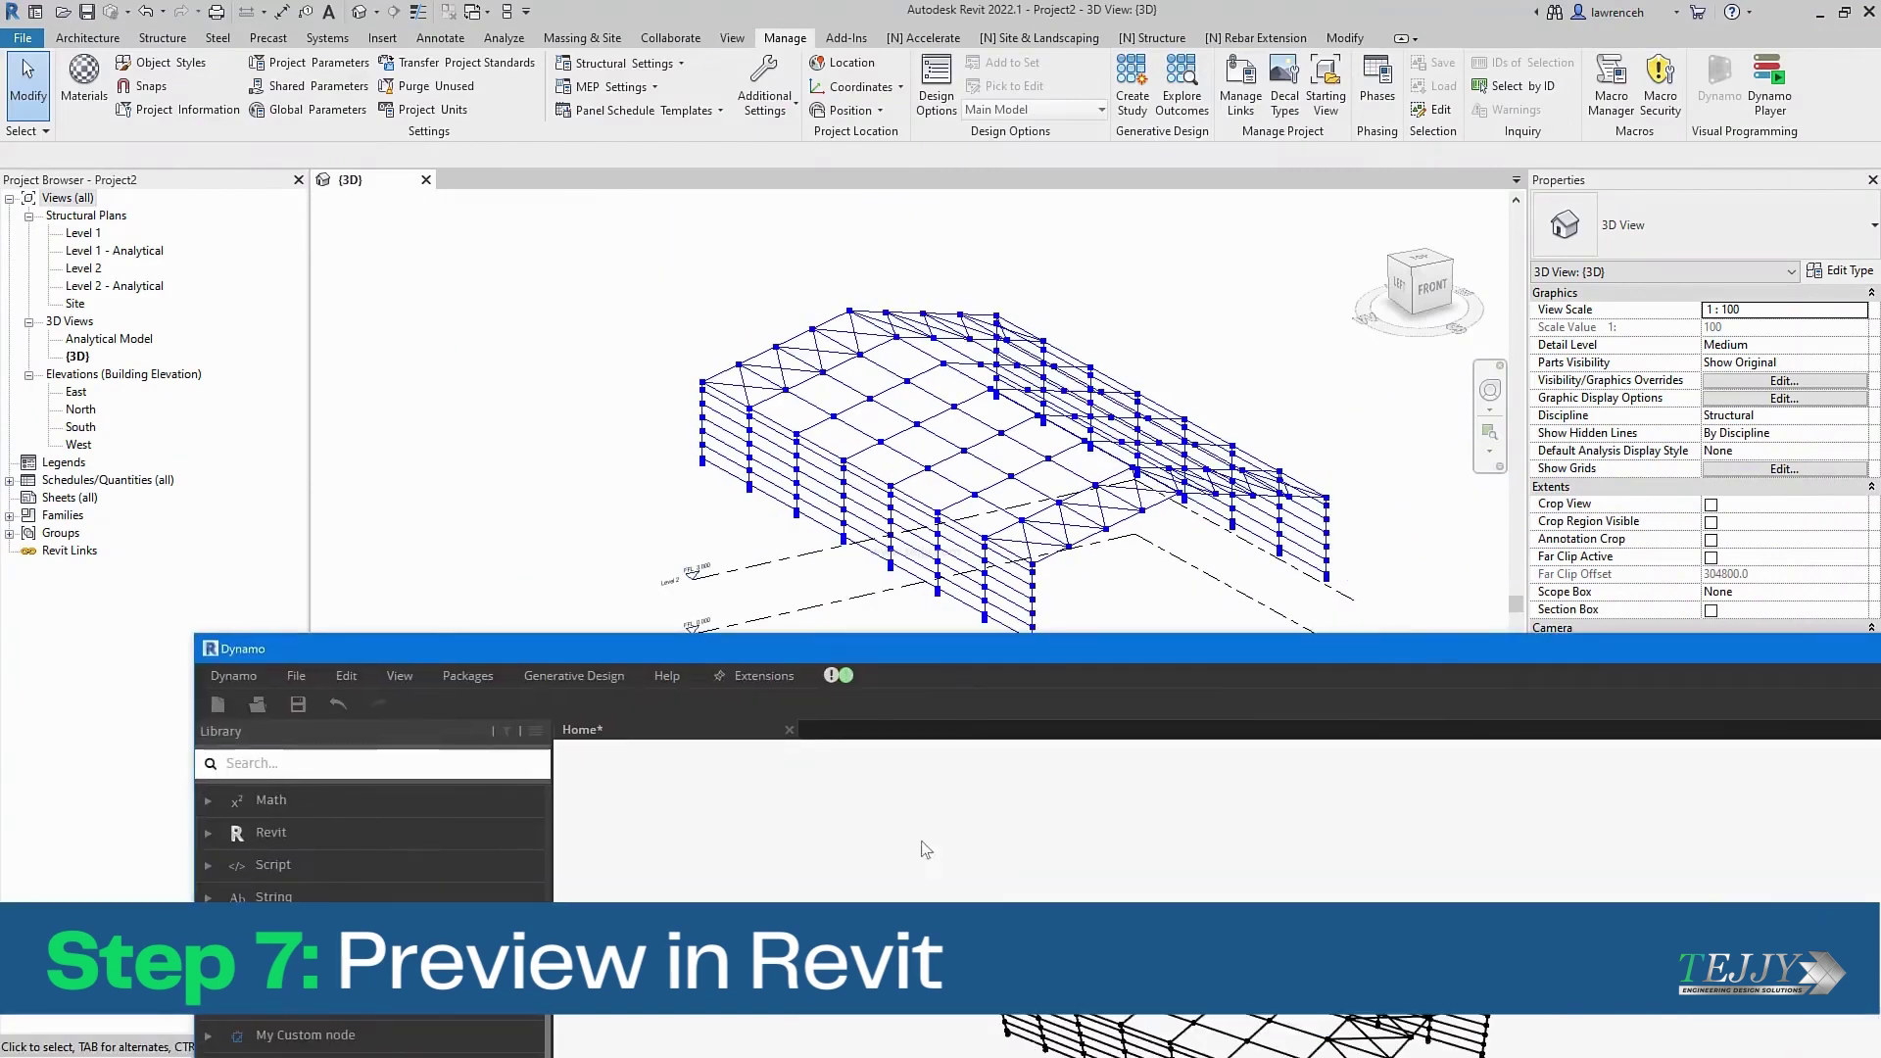
middle_drag(932, 952, 803, 747)
scroll(802, 748, up, 3)
middle_drag(1102, 897, 813, 904)
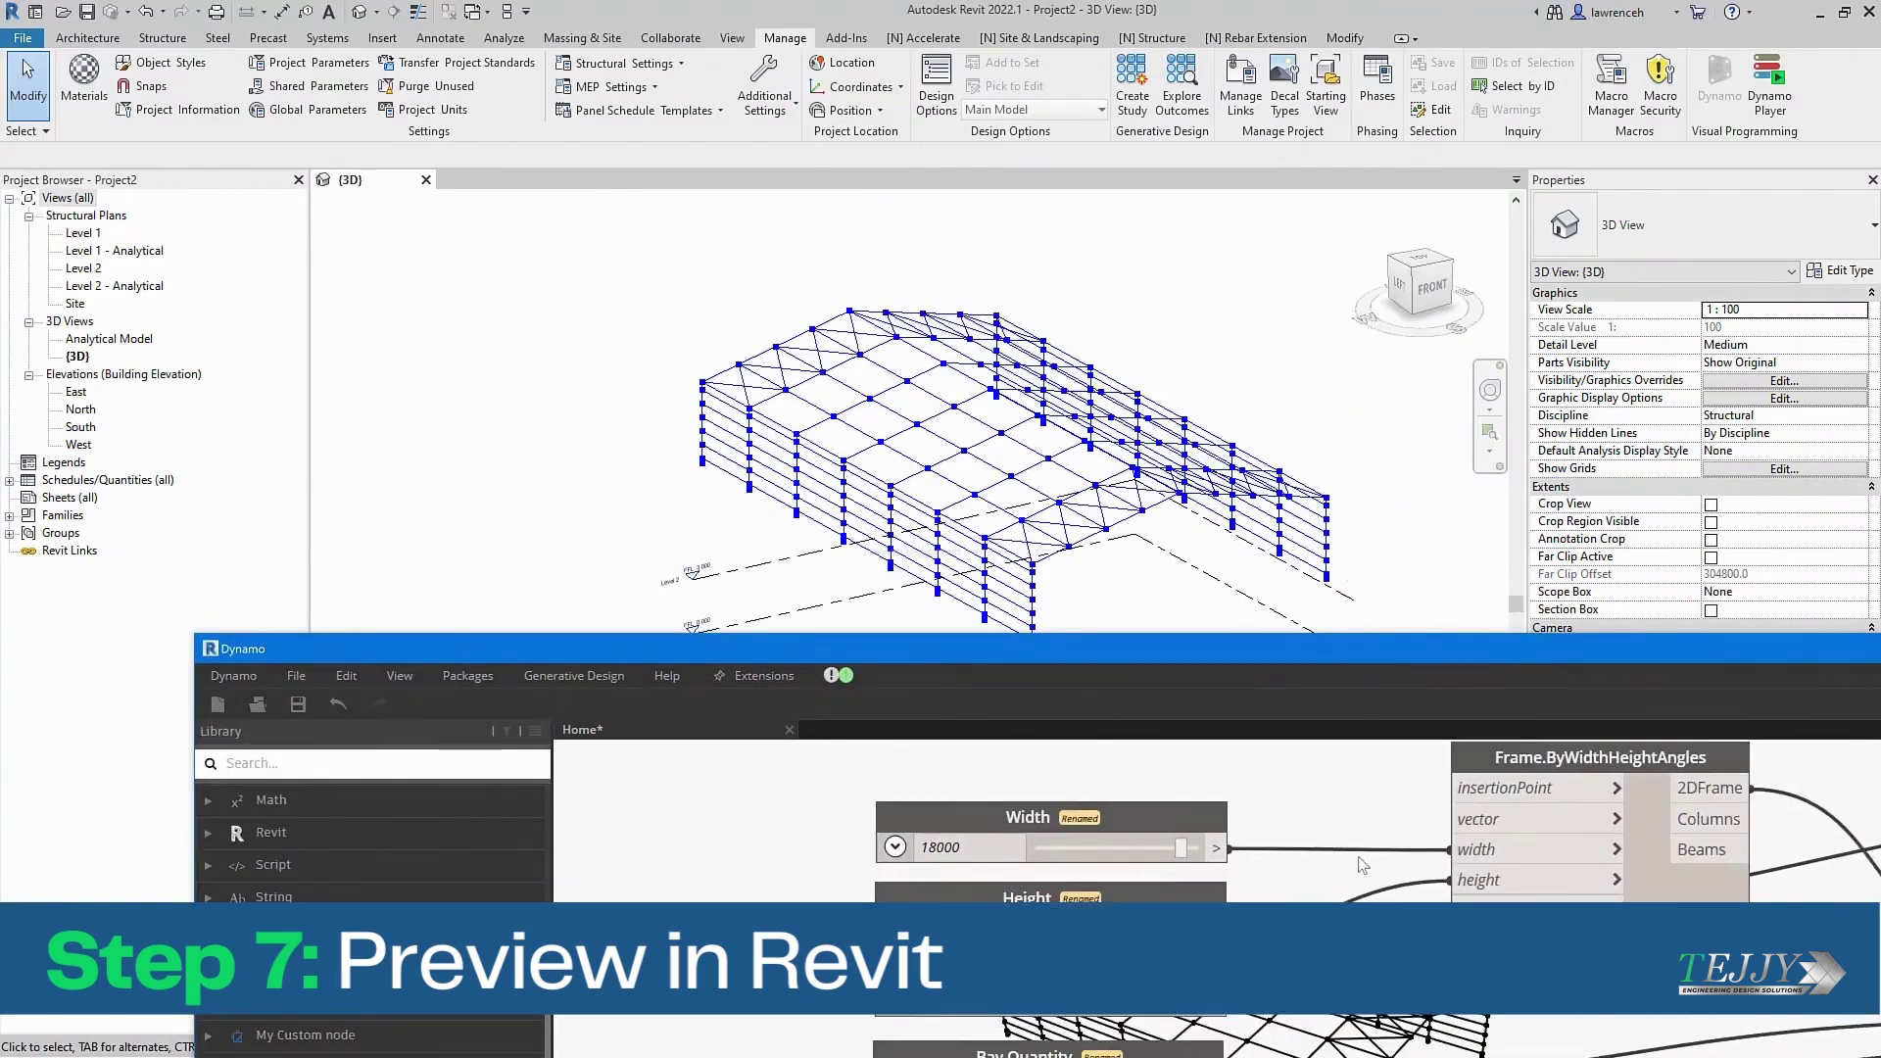
middle_drag(1361, 859, 1316, 794)
middle_drag(1153, 802, 1186, 810)
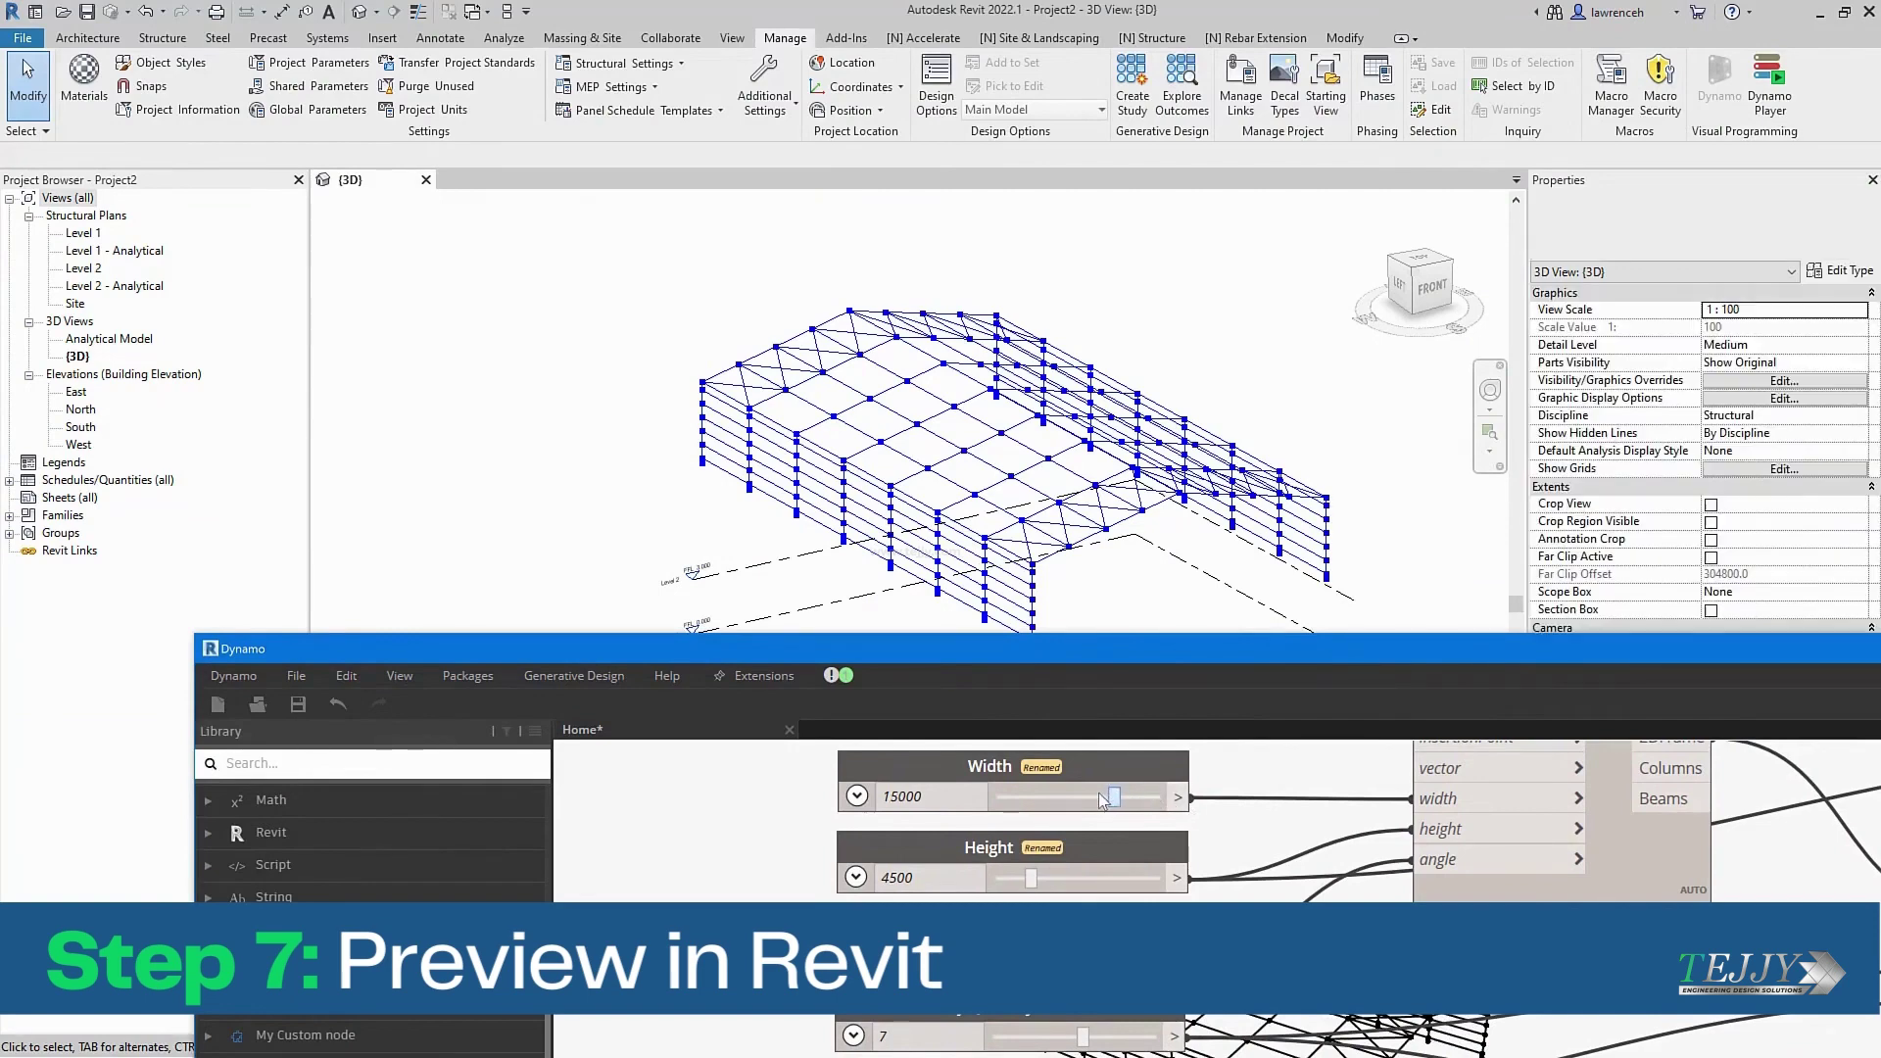
Set the frame's Width slider to 18600 and increase its Height slider while previewing the building in Revit.
drag(1105, 799, 1156, 803)
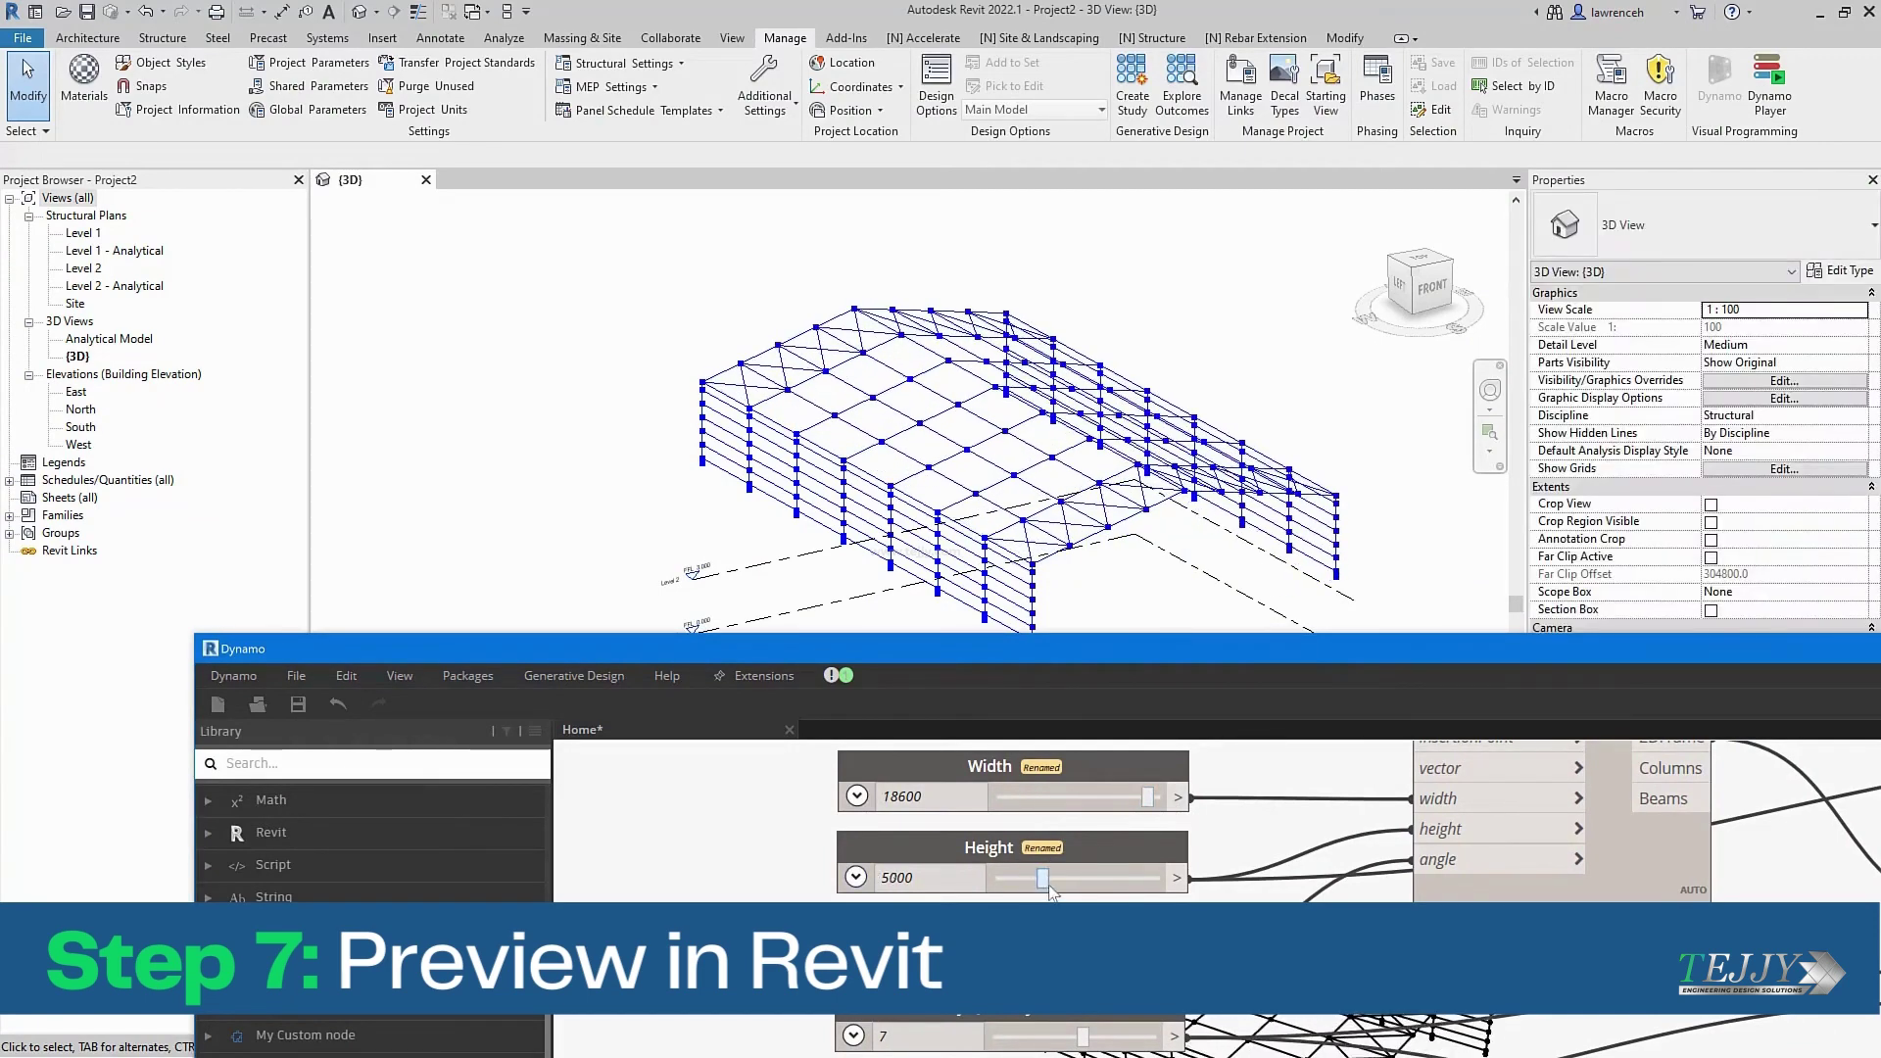
drag(1042, 878, 1089, 879)
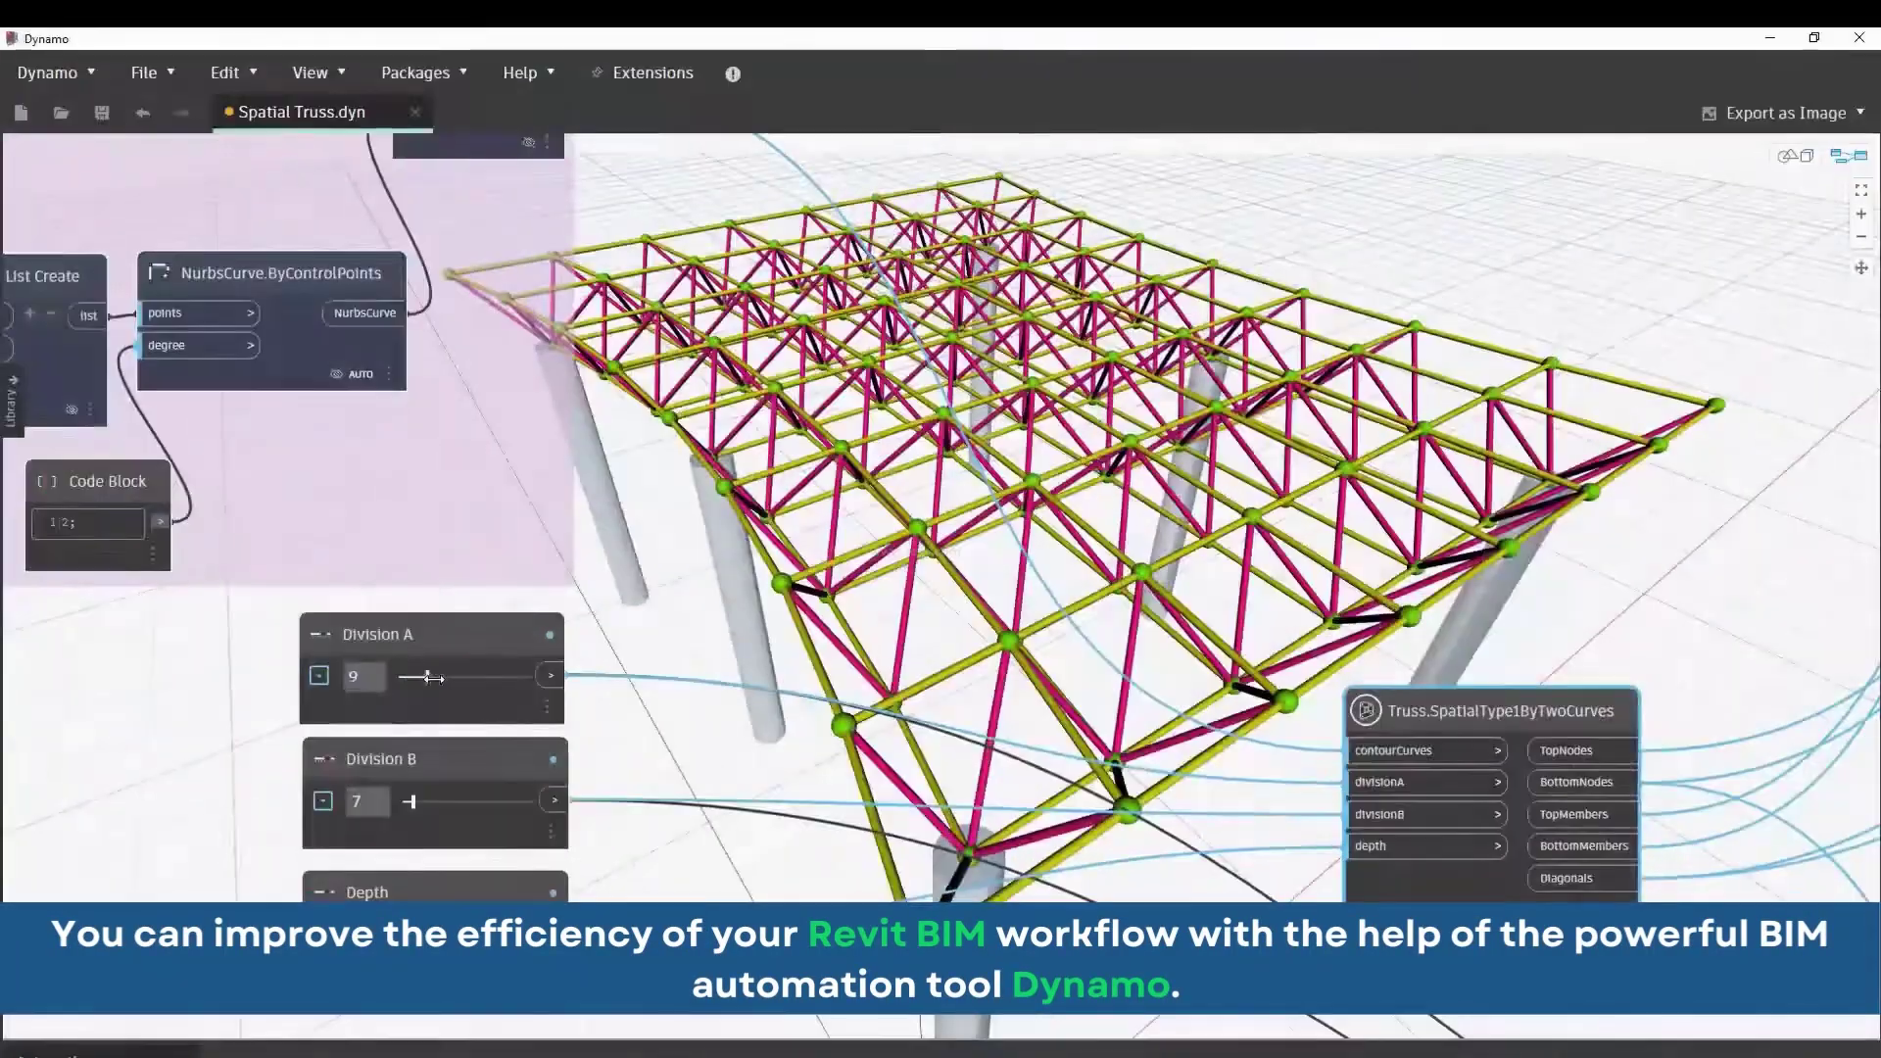
In the Spatial Truss graph, set Division A to 13 and increase the Division B slider.
drag(428, 677, 446, 677)
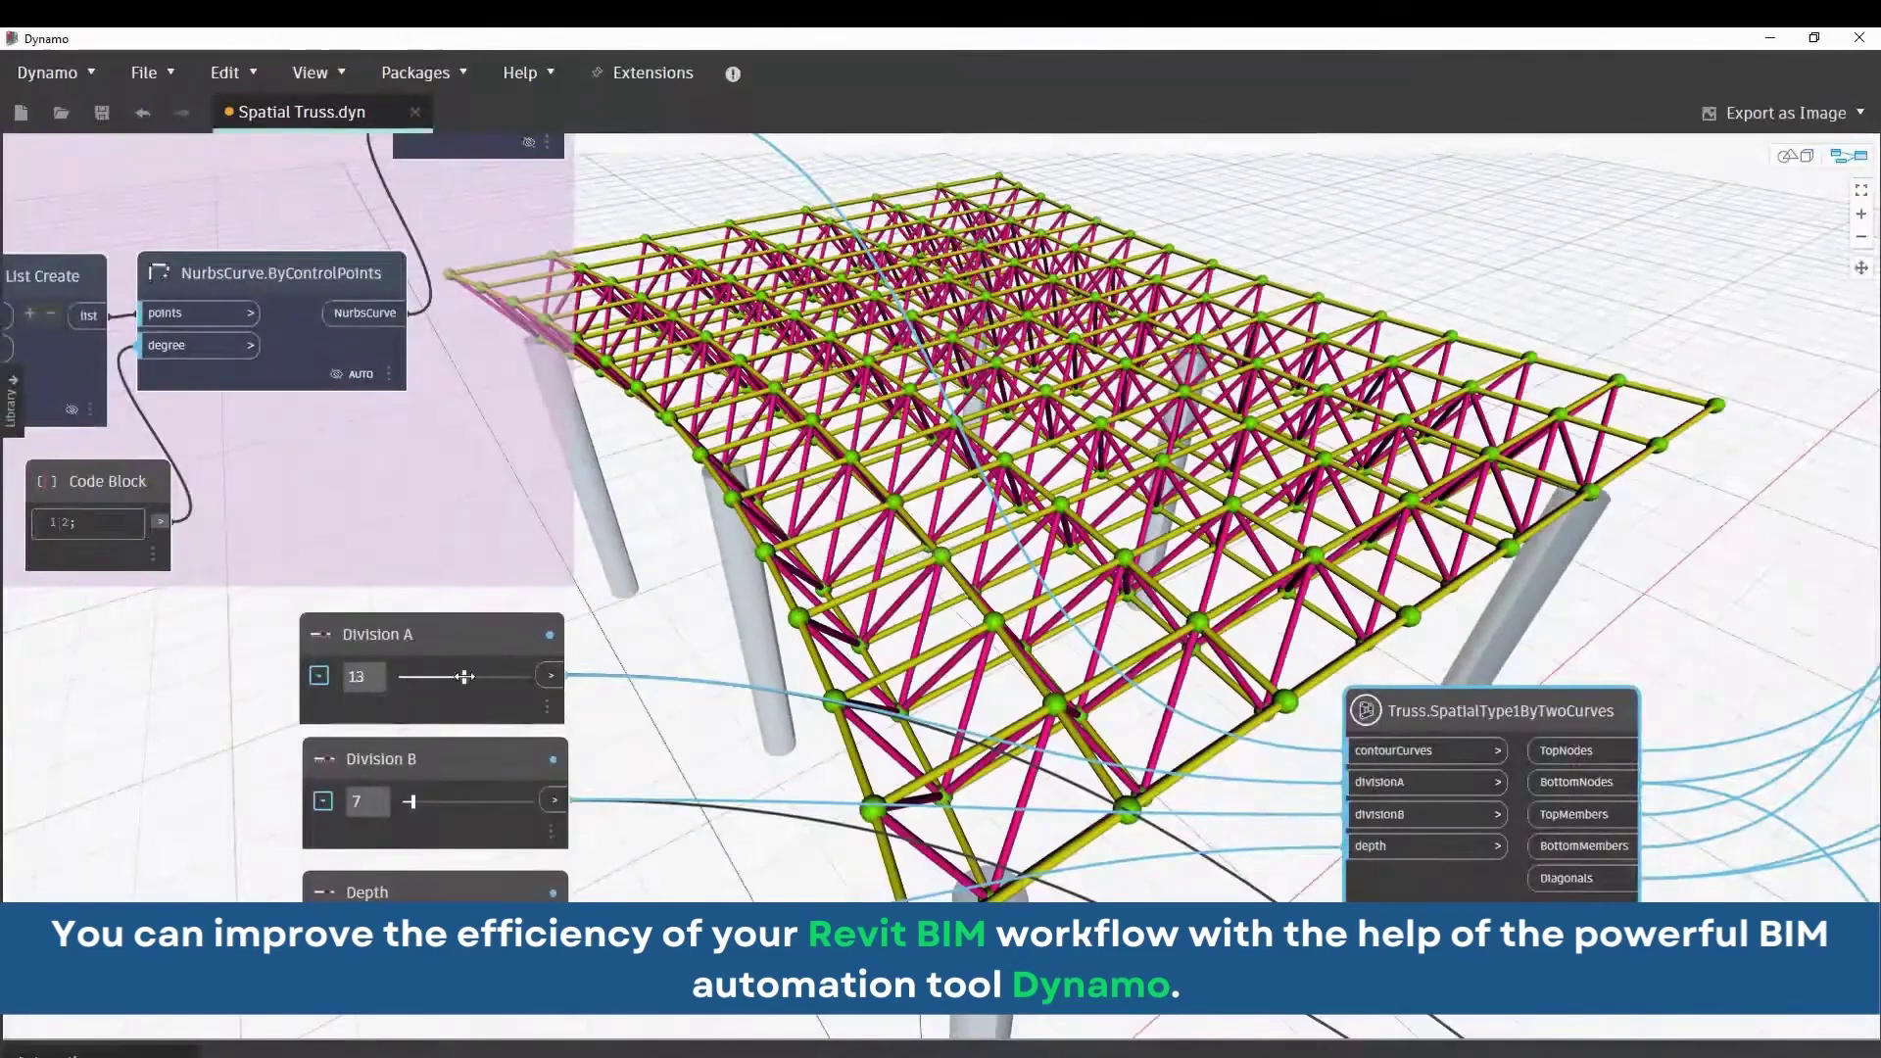
drag(410, 802, 451, 801)
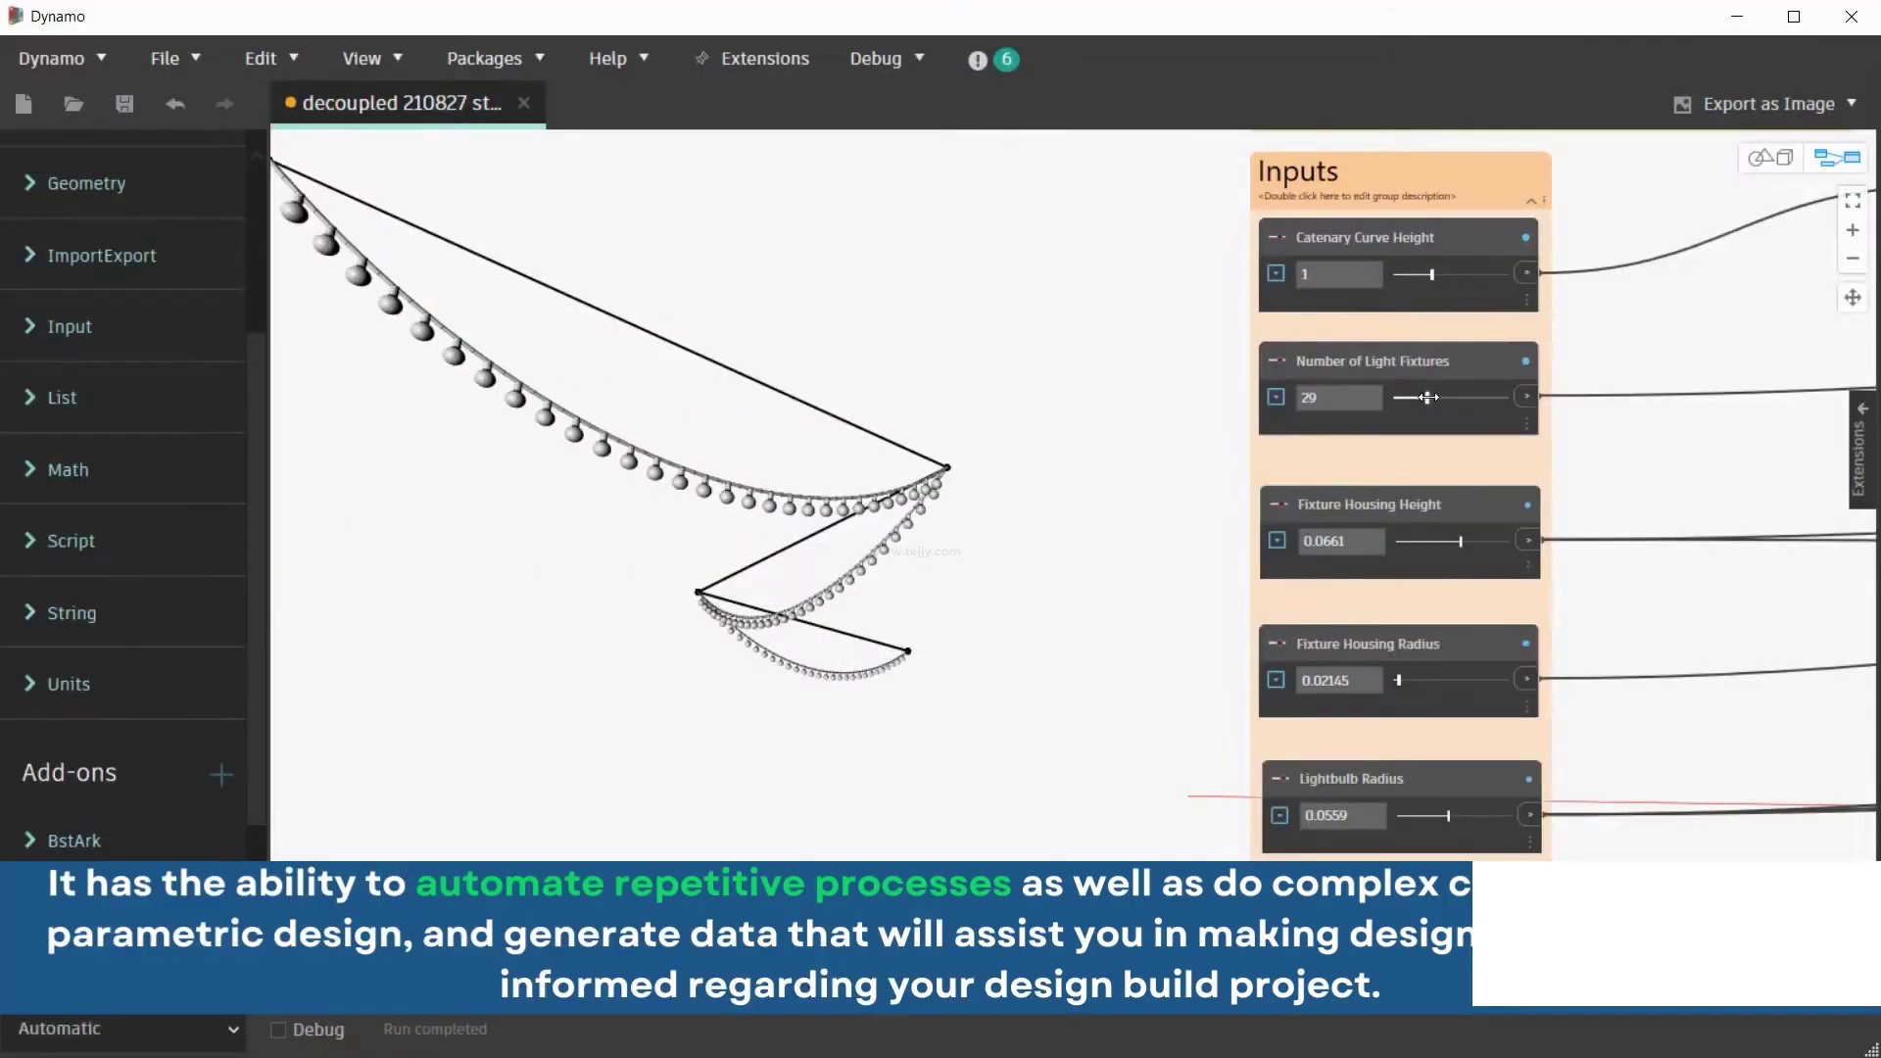
Reduce the Number of Light Fixtures slider for the catenary light strings.
drag(1428, 397, 1401, 397)
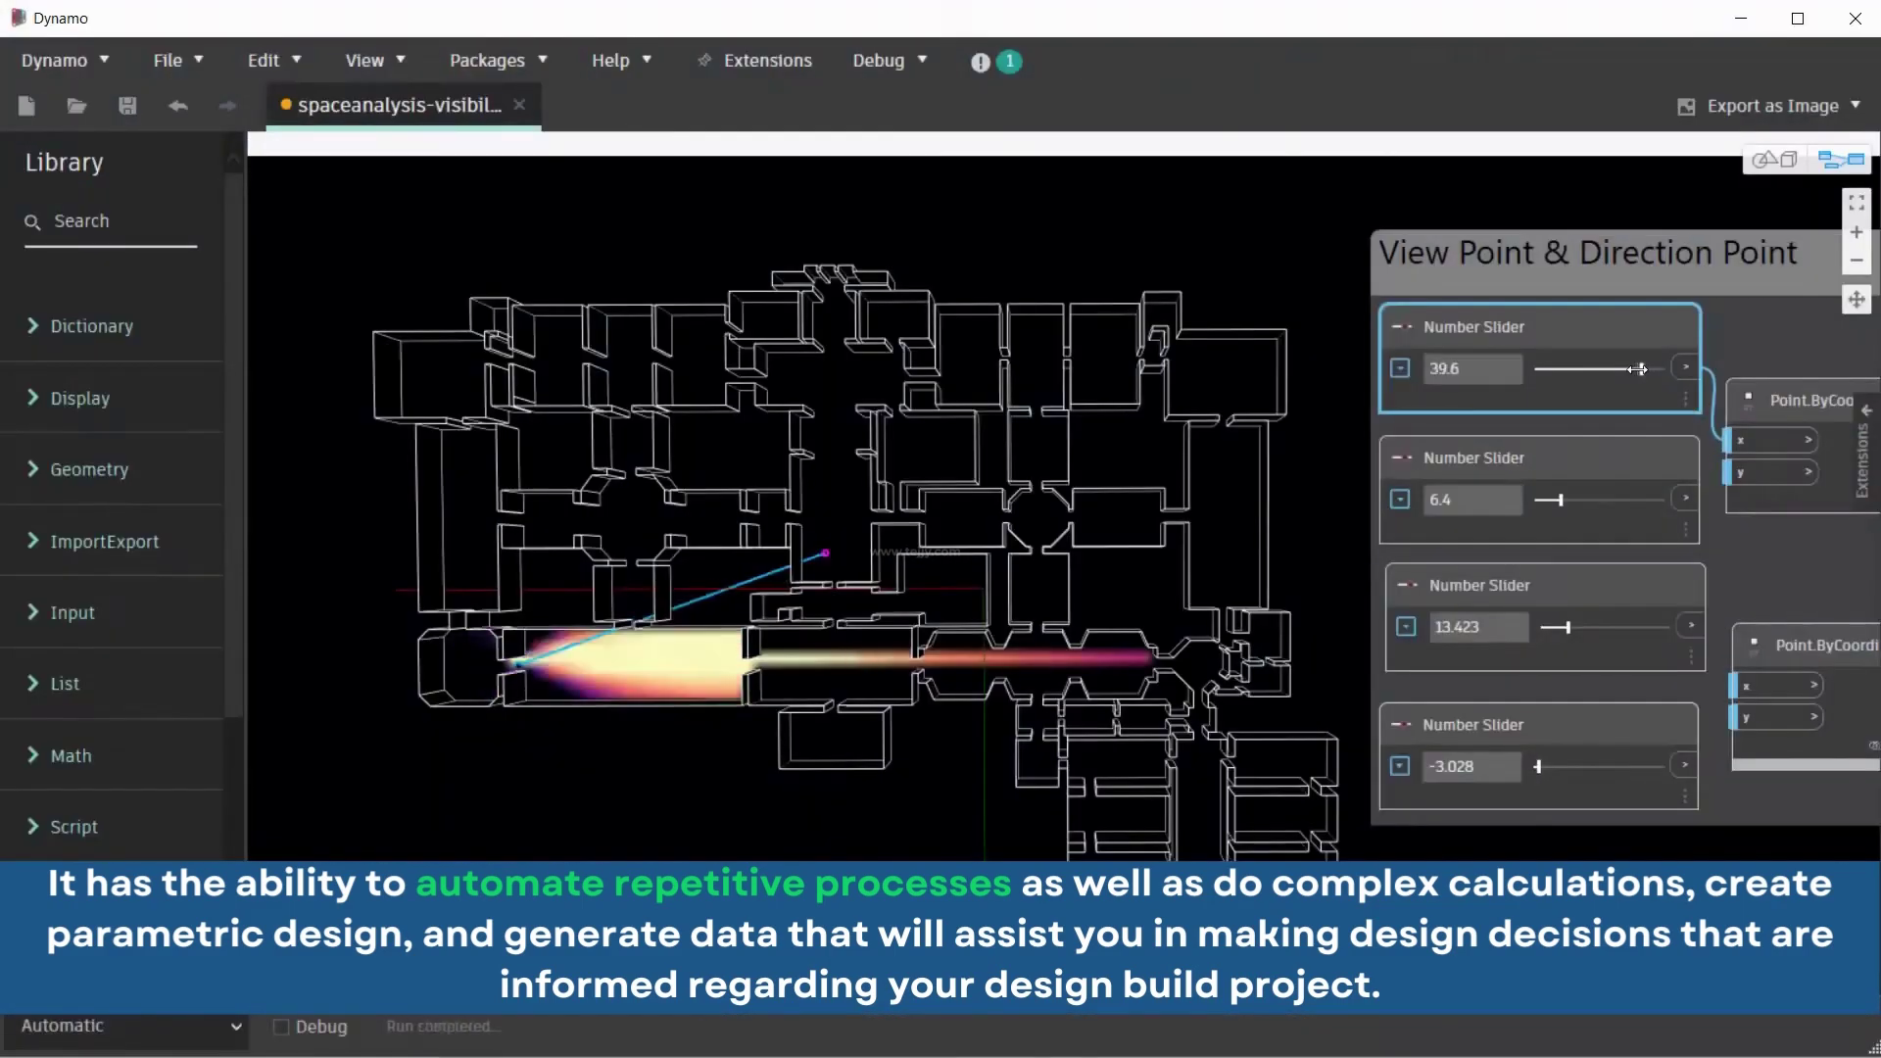
Set the x-coordinate slider in the View Point & Direction Point group to 3.7 in the visibility analysis graph.
drag(1626, 369, 1574, 370)
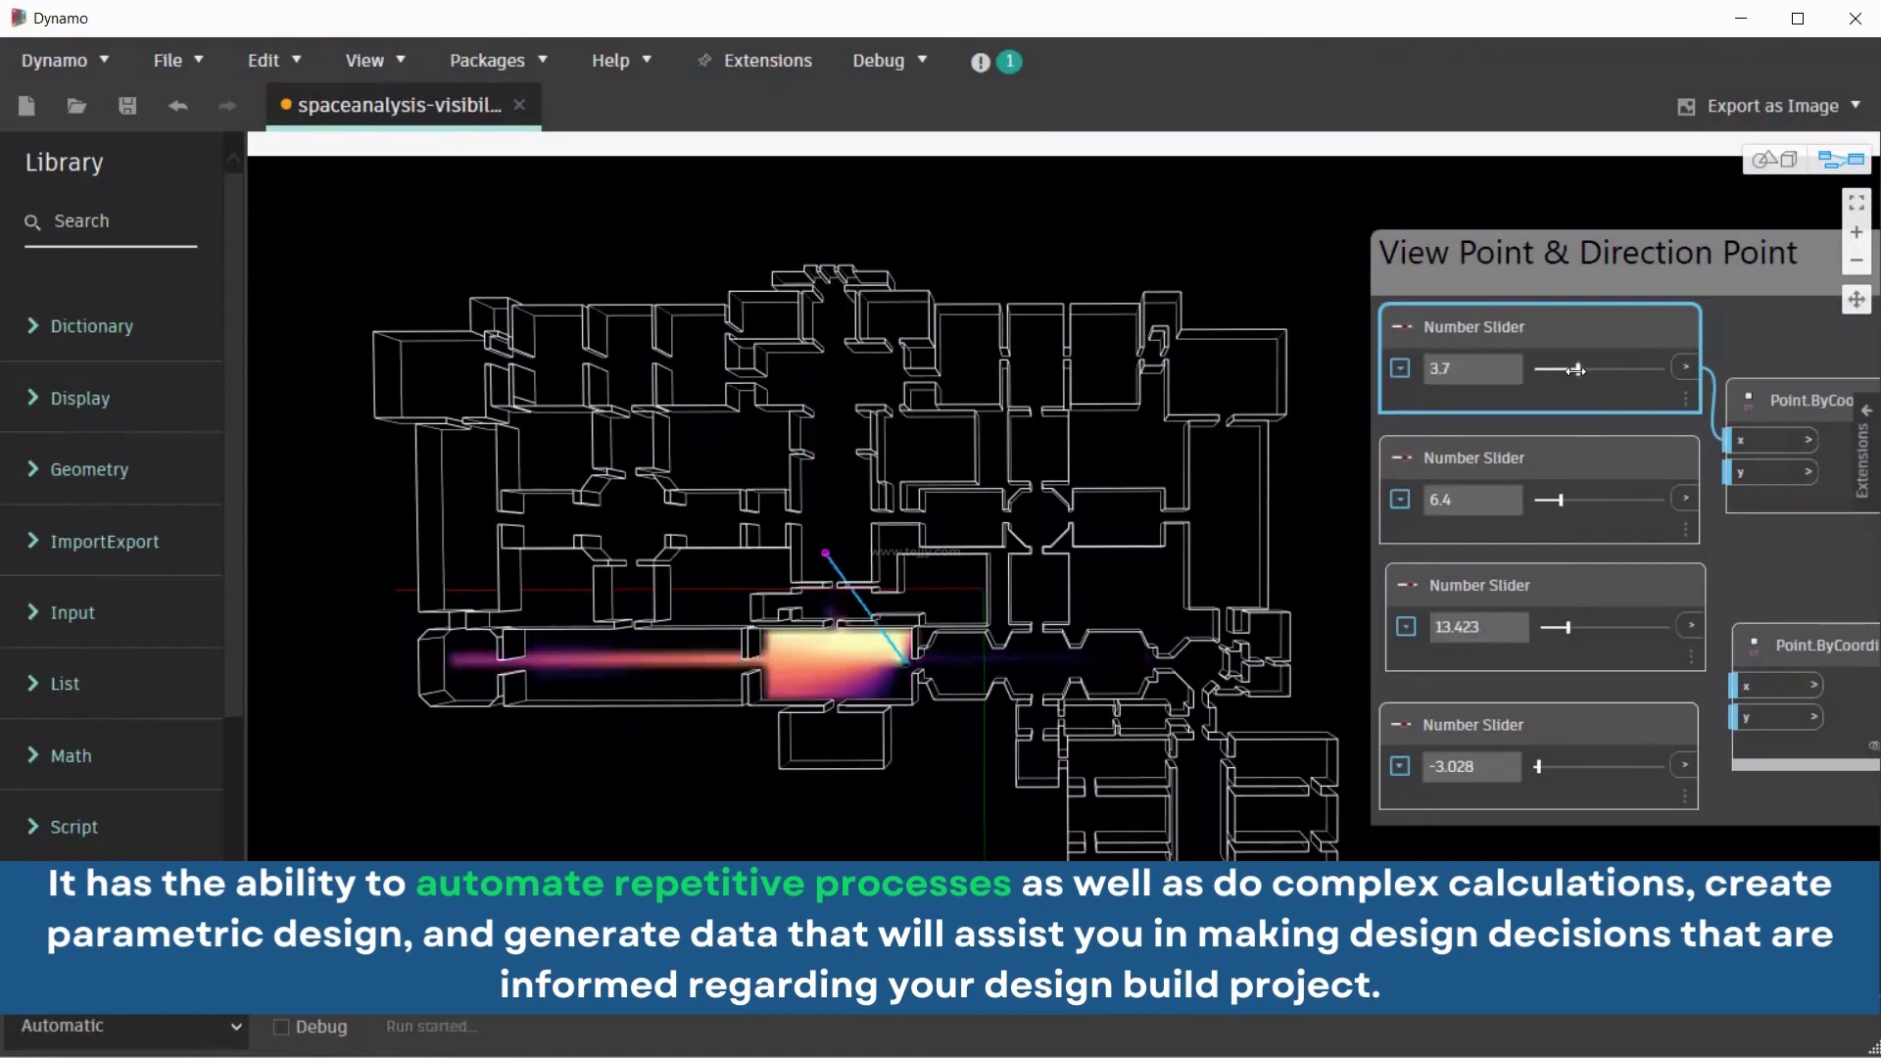